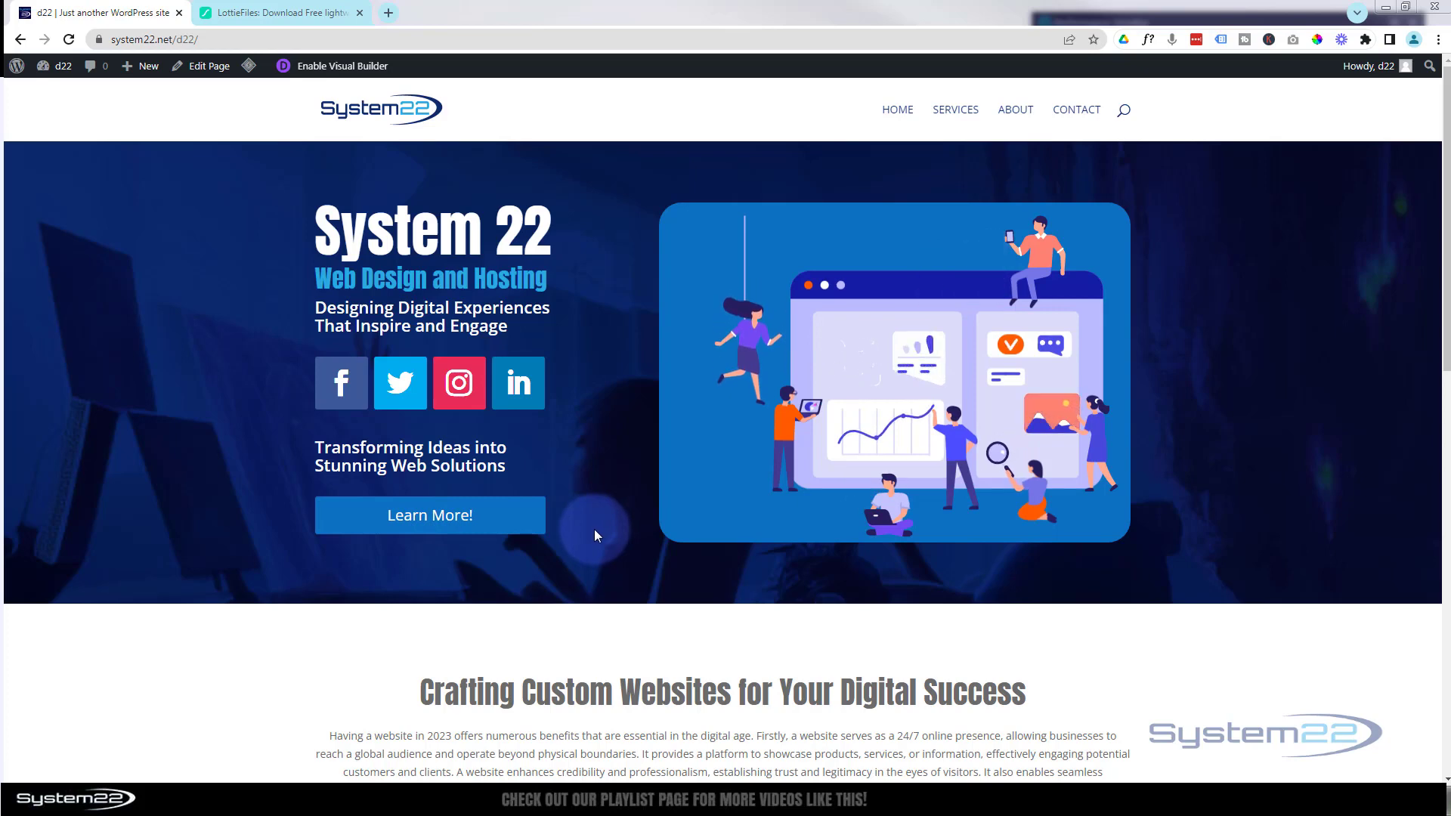
- Open the visual builder and insert a new regular section with a one-column row below the hero section
left_click(340, 70)
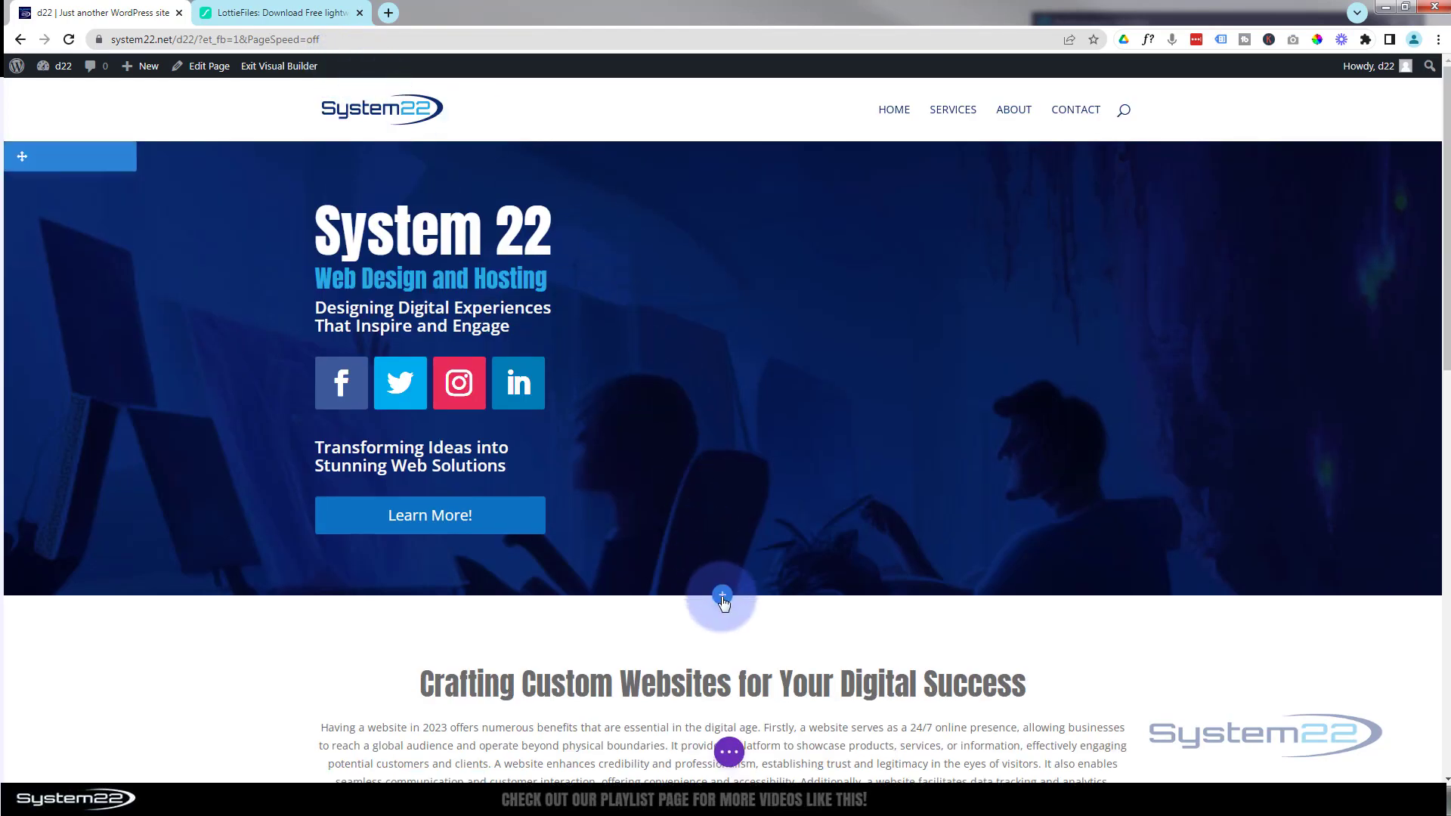
left_click(722, 597)
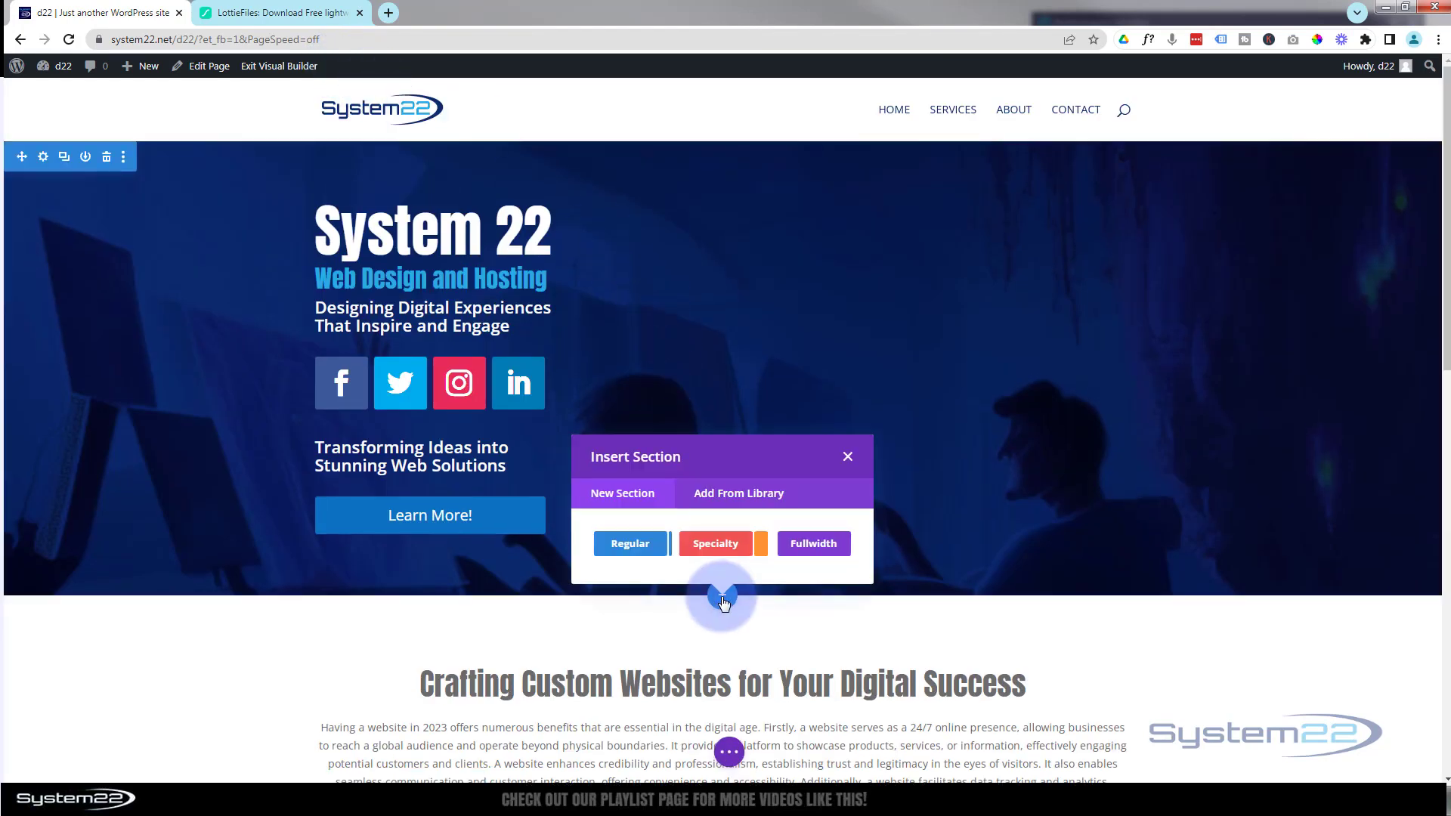
left_click(629, 547)
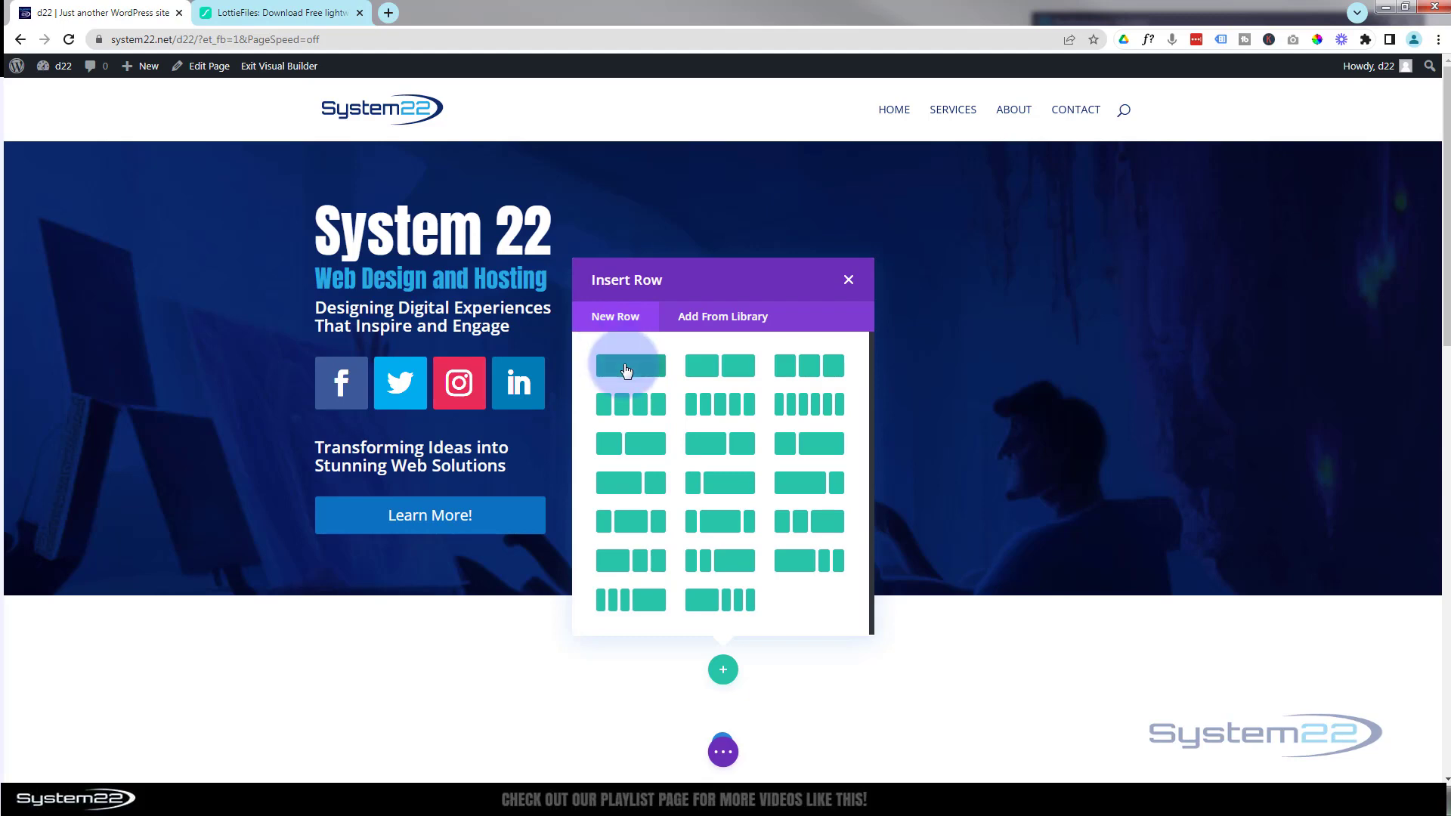
left_click(711, 373)
- Add a Text module to the new row, save it, and delete the original hero section
scroll(569, 283, "down", 4)
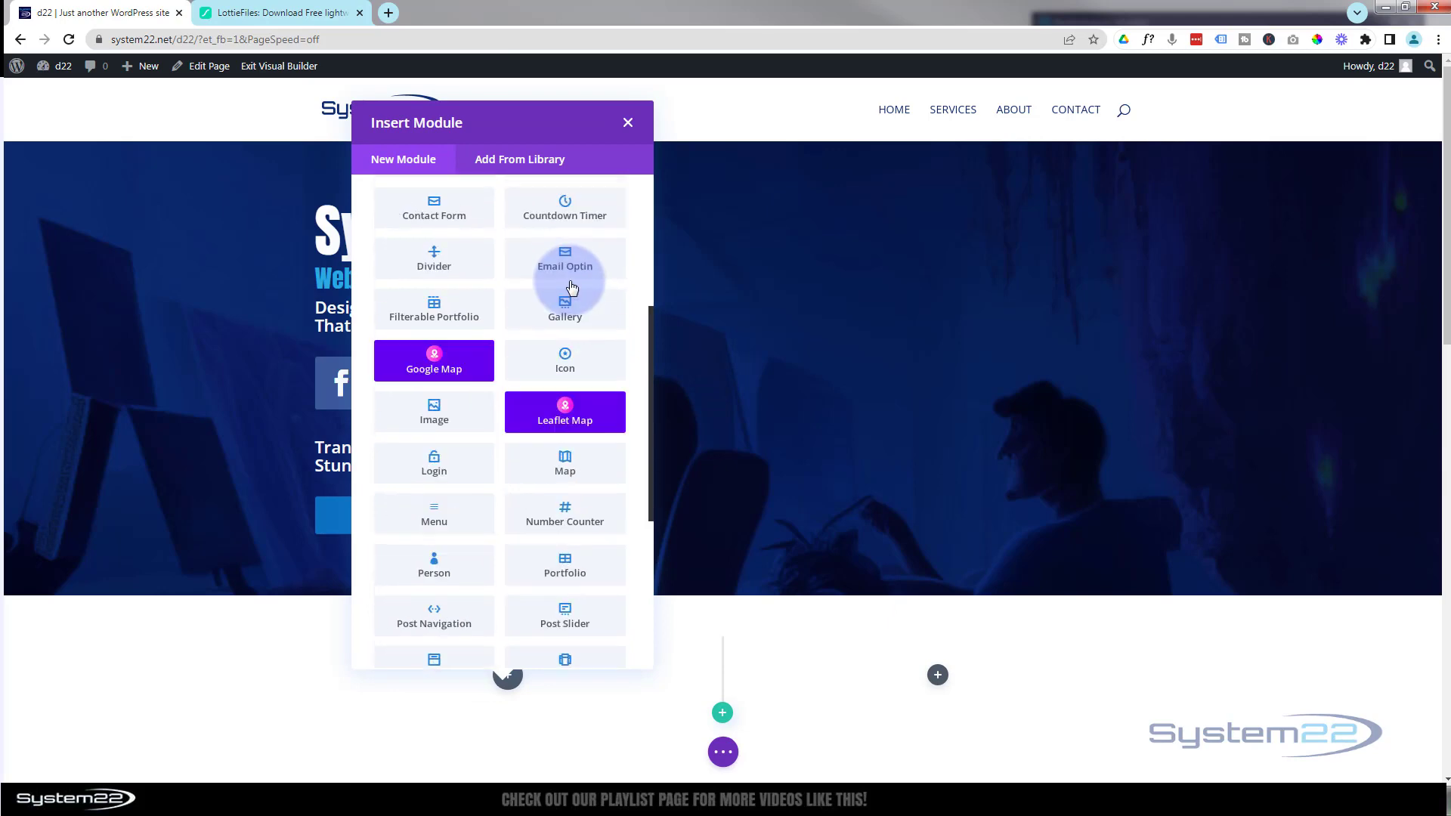
scroll(573, 287, "down", 5)
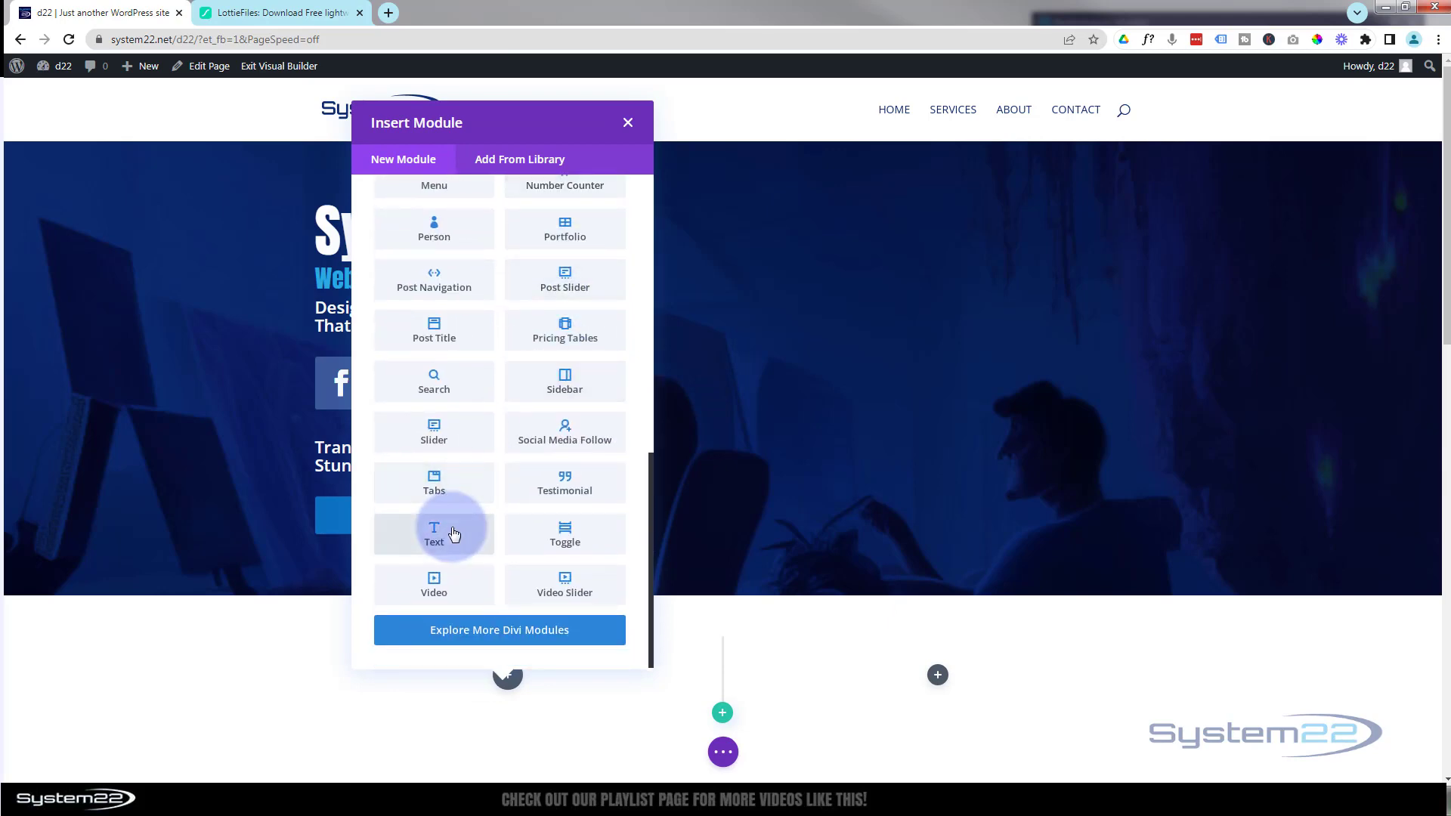
left_click(454, 535)
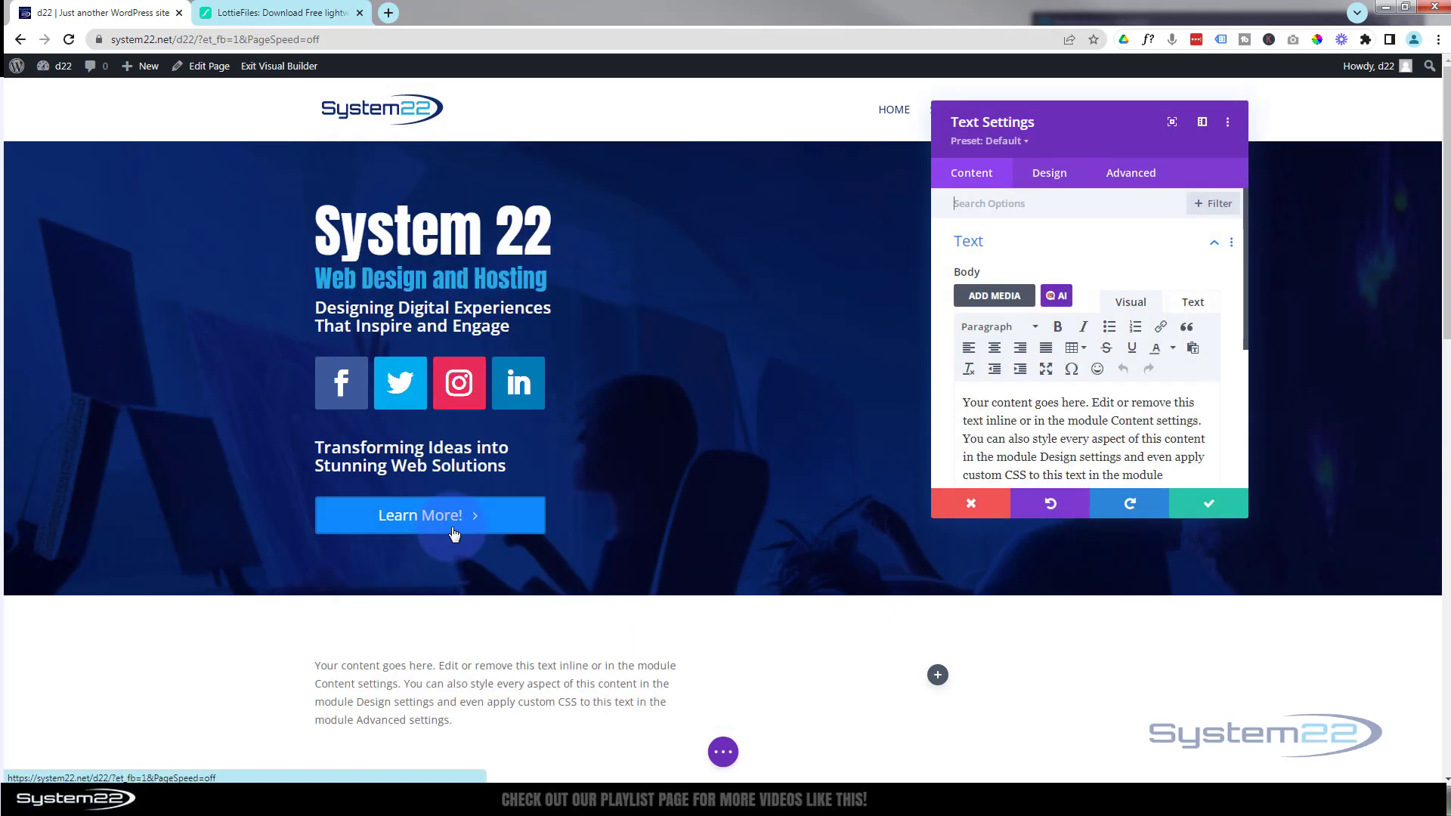
left_click(1217, 508)
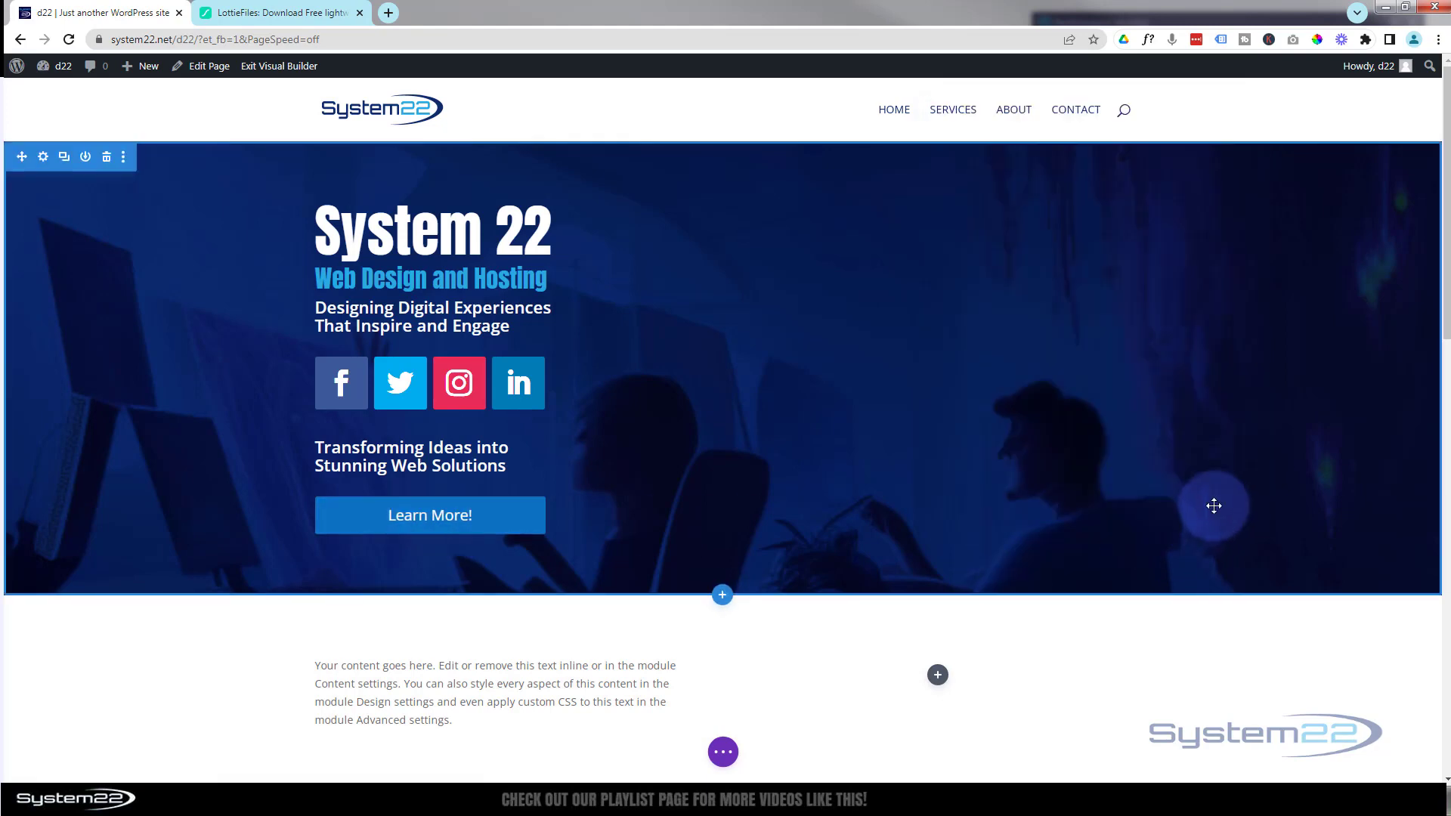
left_click(107, 161)
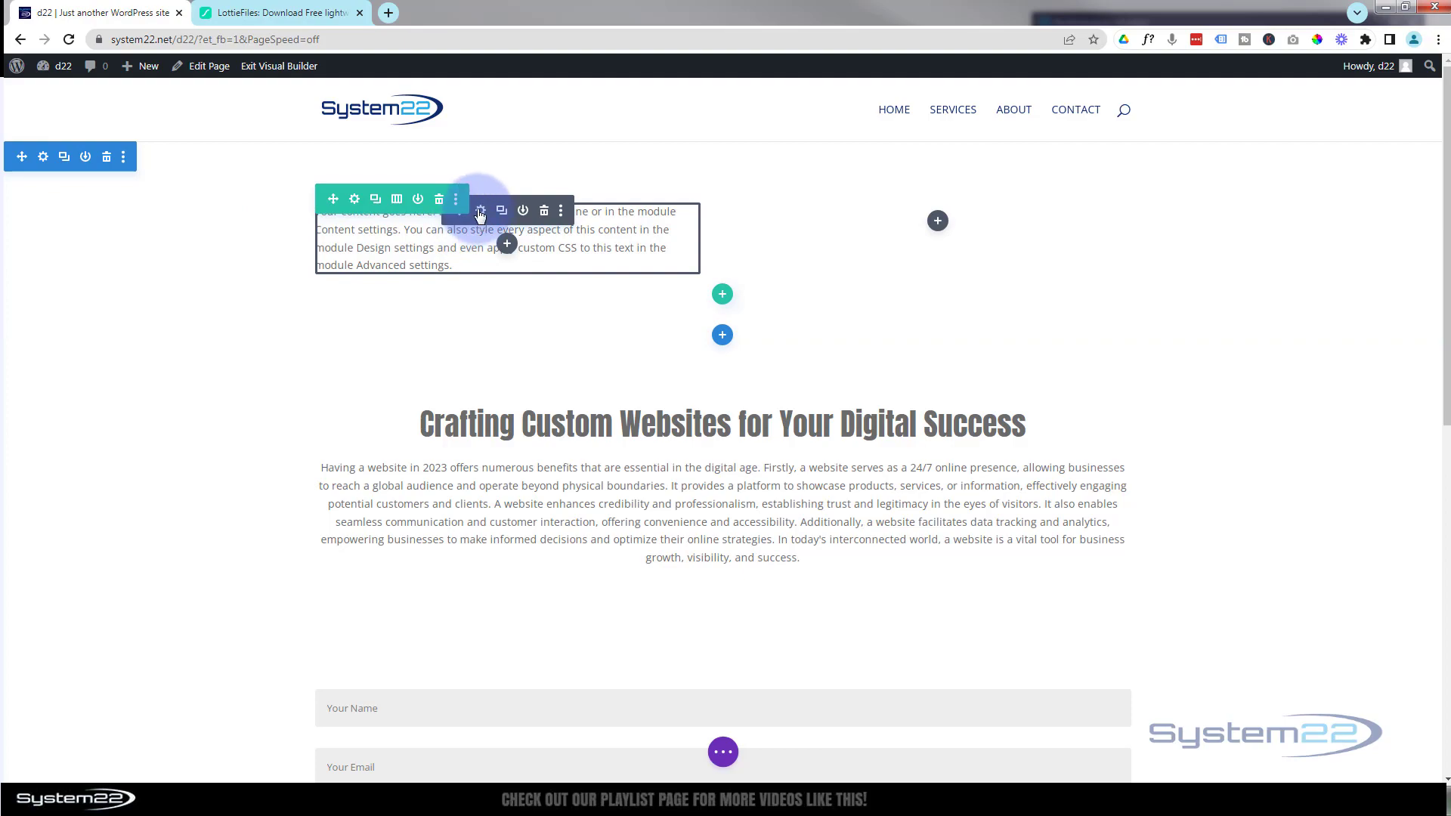
- Replace the Text module's body content with "System 22"
left_click(482, 213)
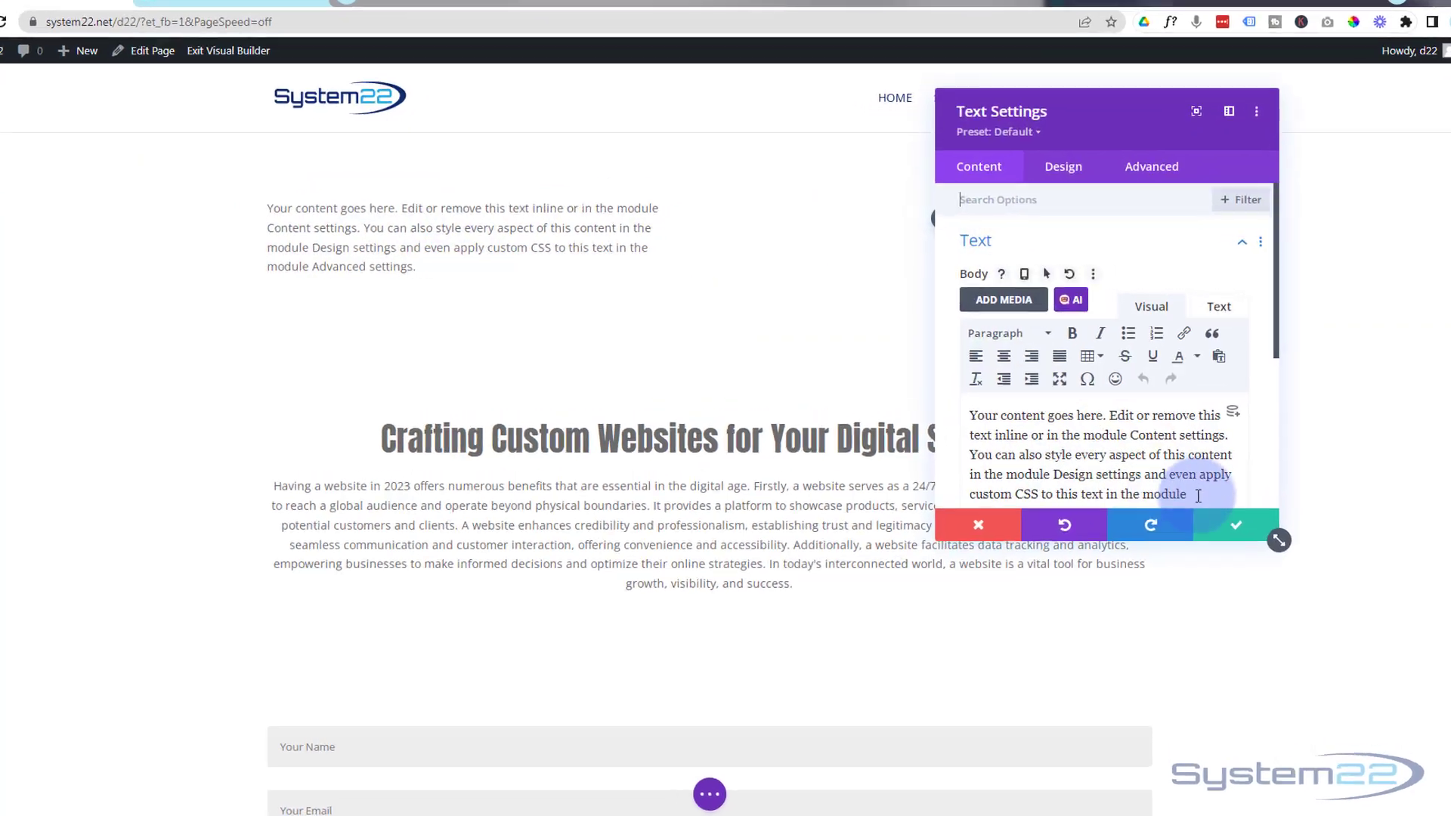
left_click_drag(1198, 495, 961, 412)
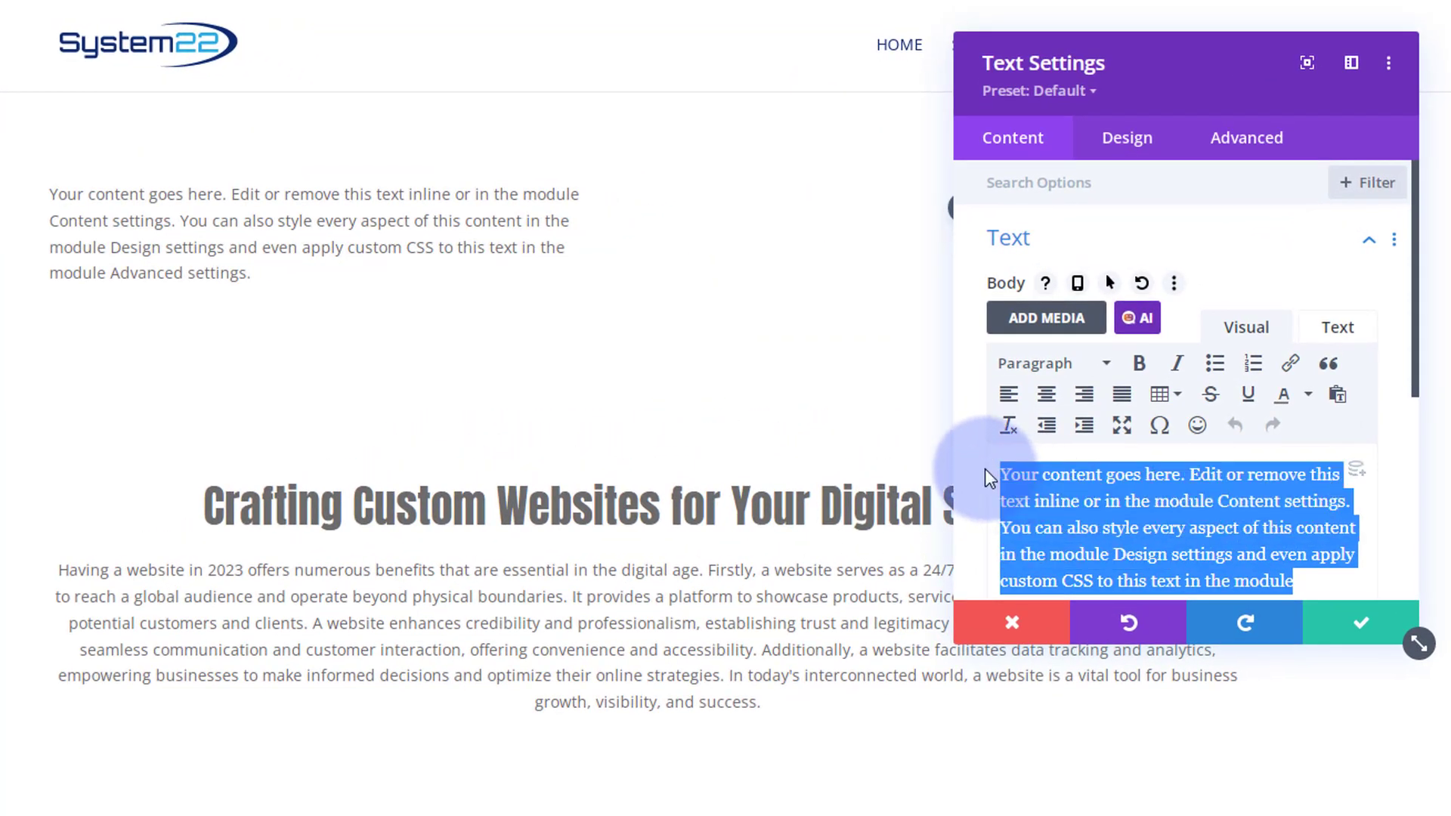
type("System ")
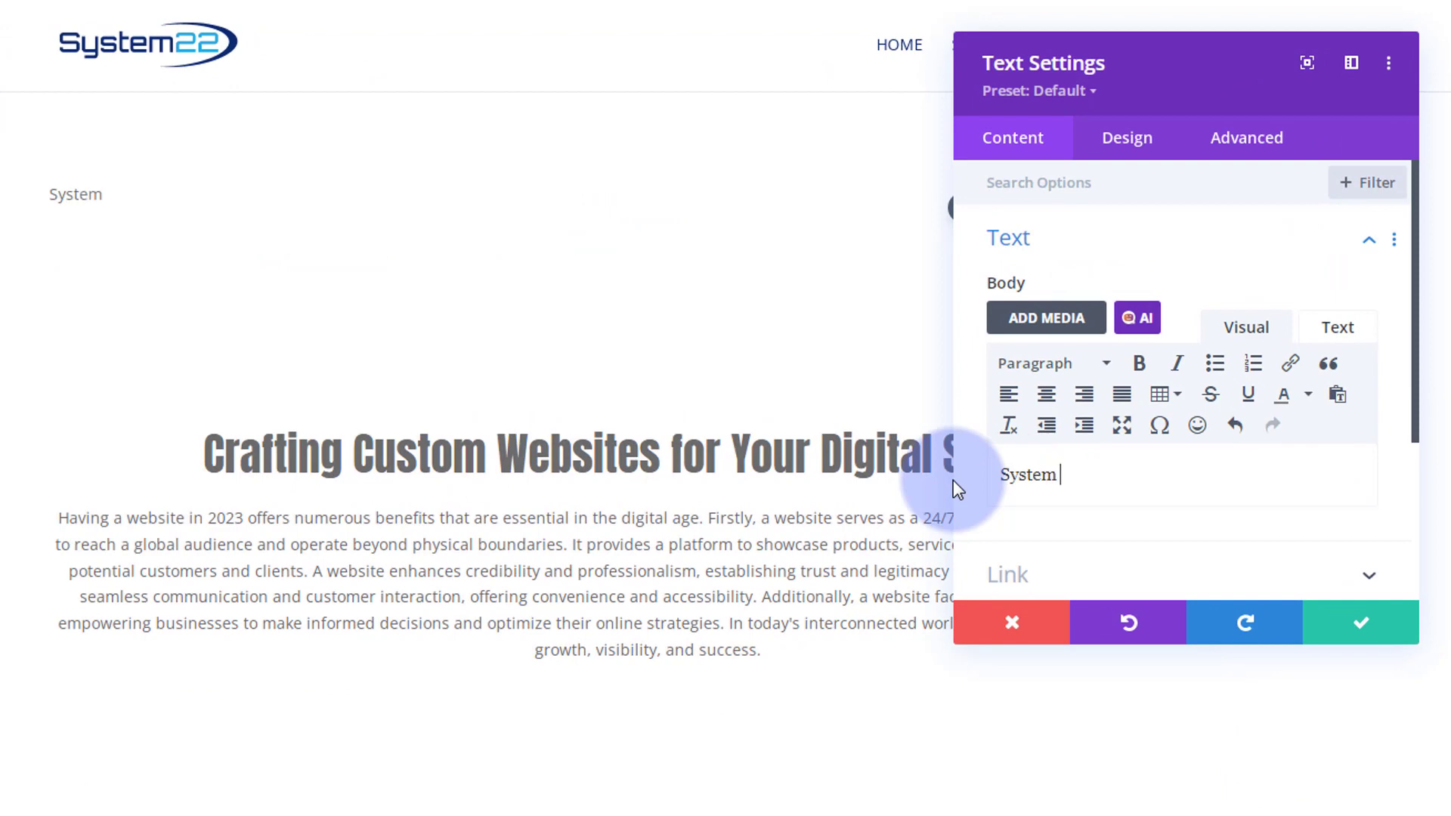
type("22")
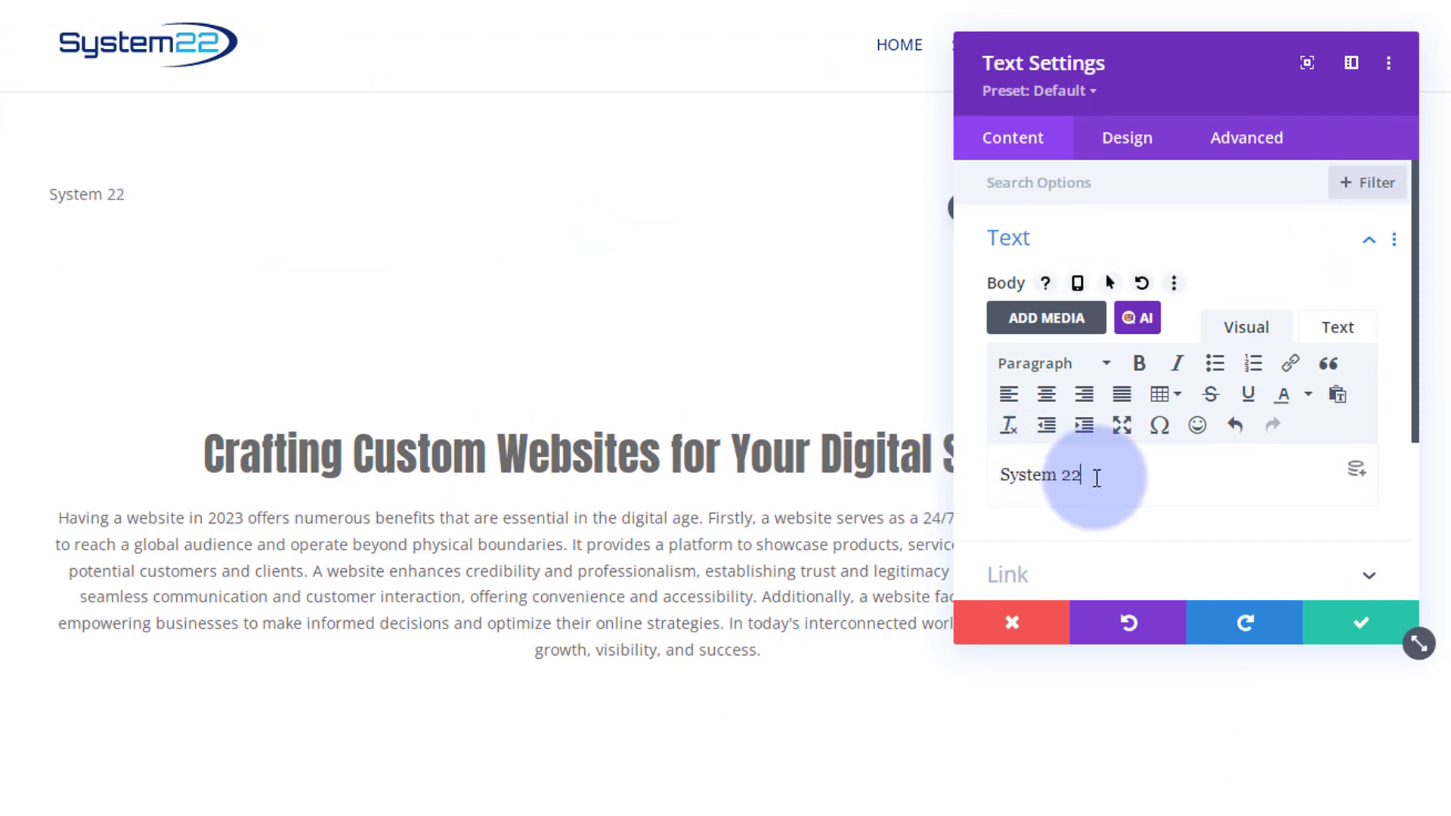
- Format the "System 22" text as Heading 1
left_click_drag(1097, 478, 974, 475)
left_click(1041, 365)
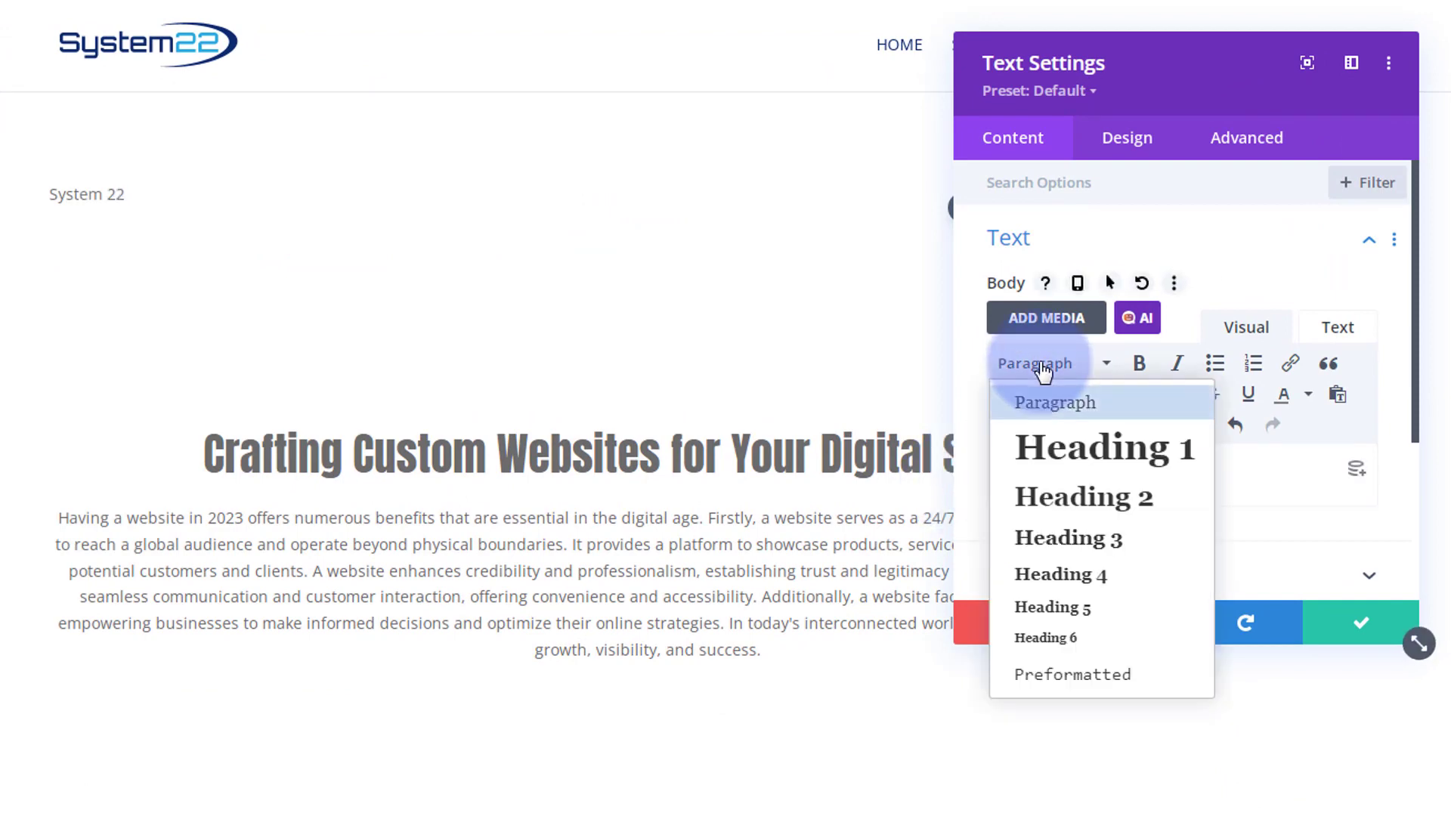
left_click(1103, 457)
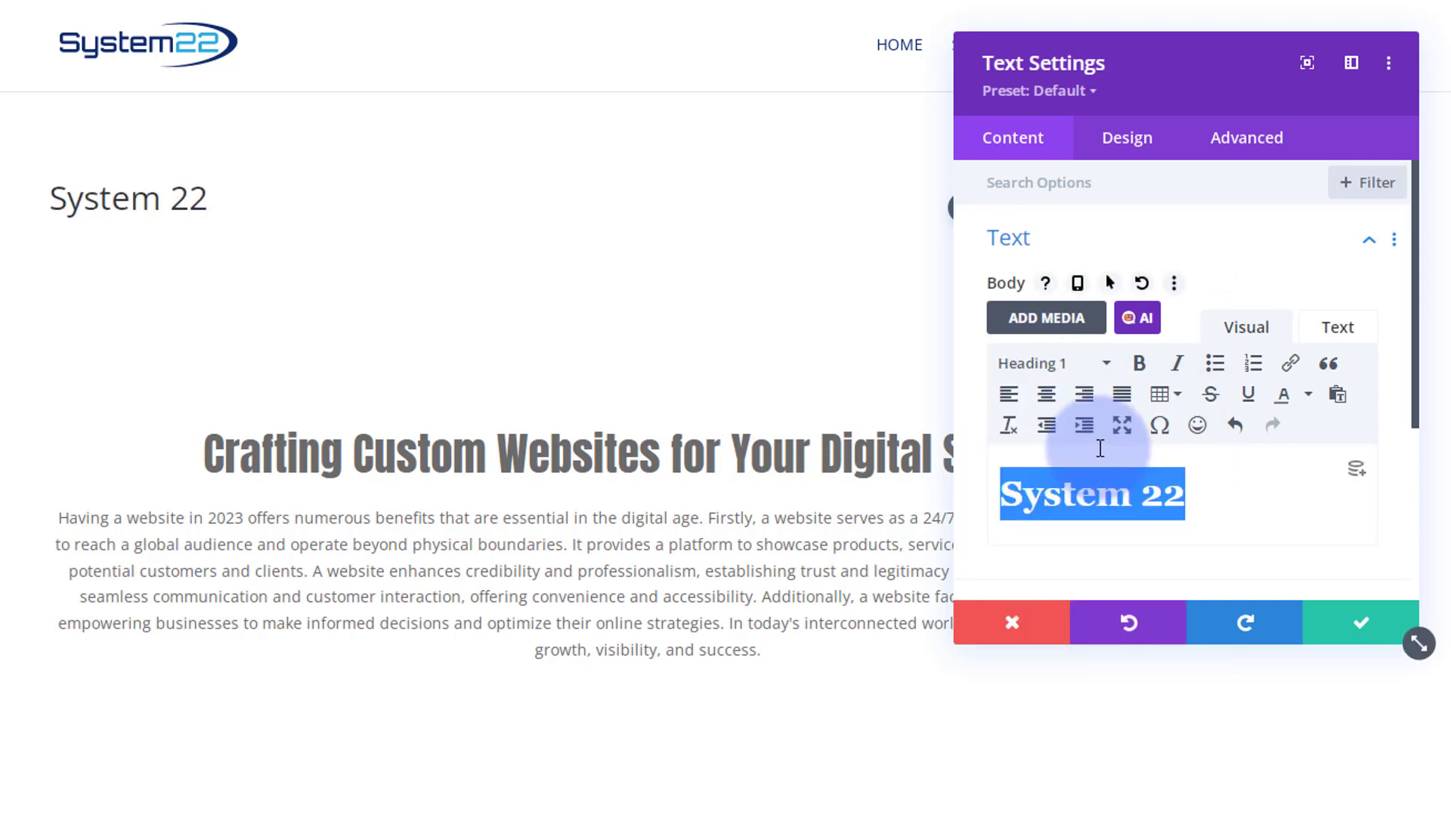
- Set the Heading 1 font to Anton in the module's heading text design settings
left_click(52, 183)
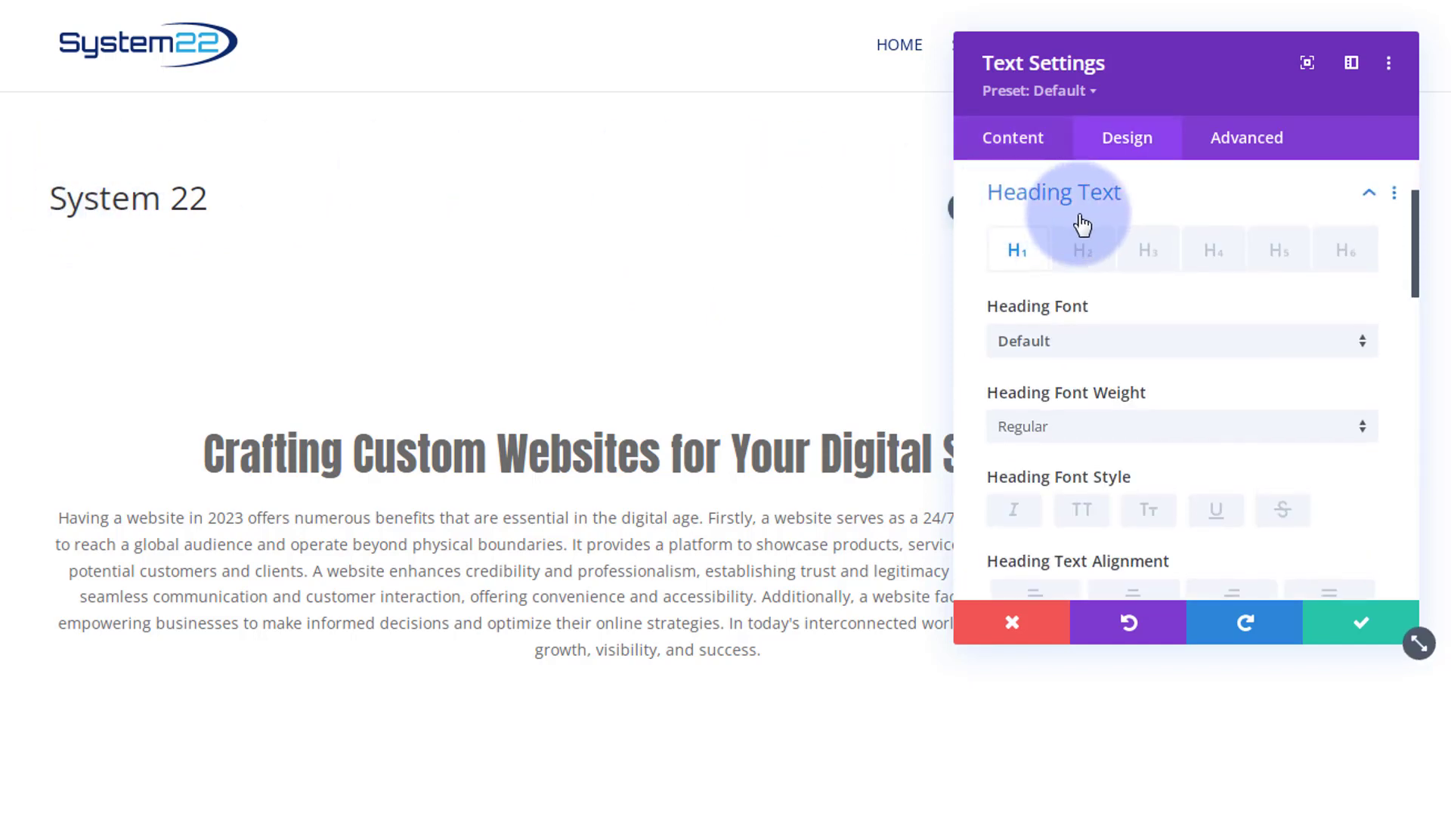
scroll(1092, 257, "down", 5)
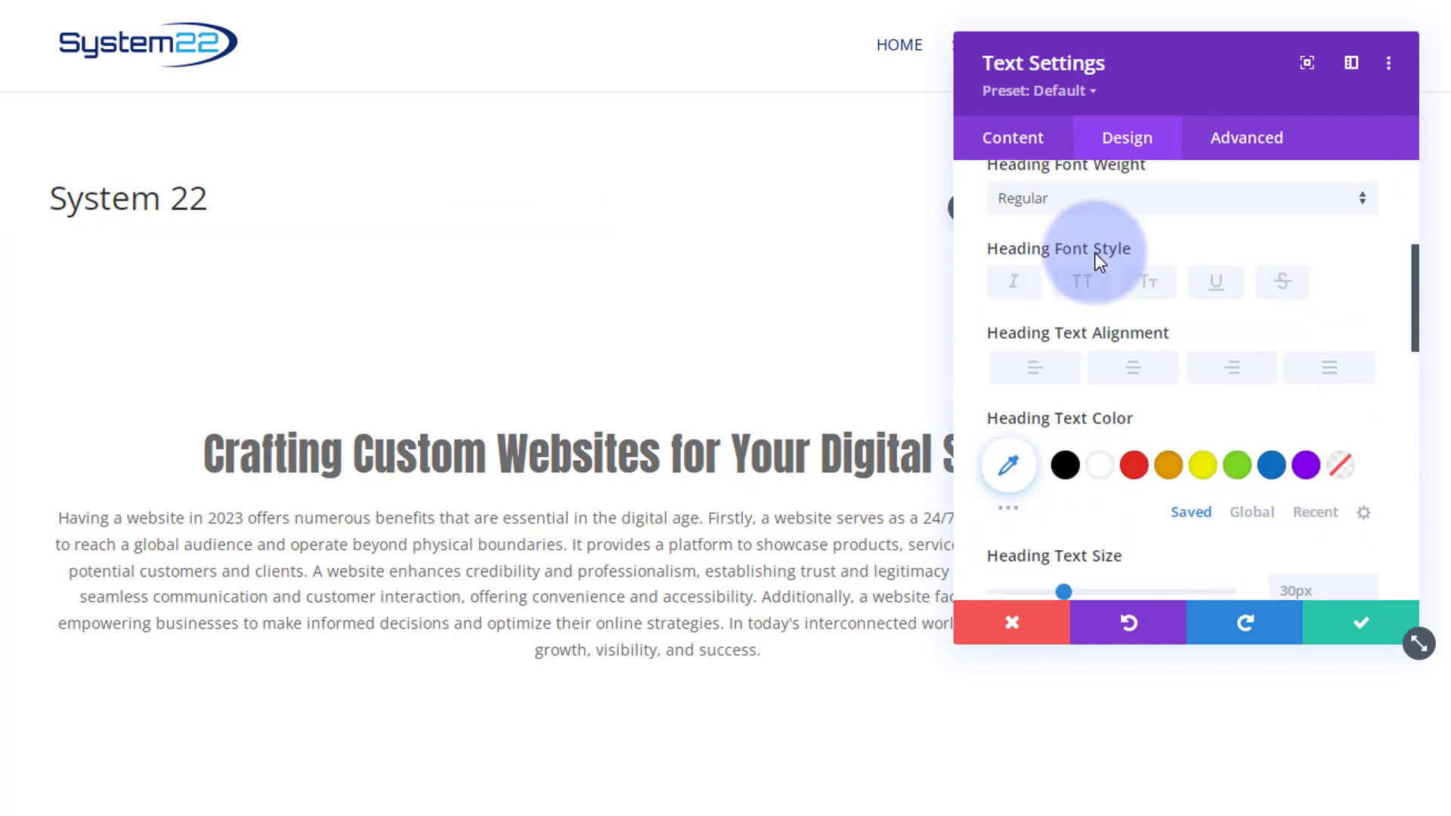
scroll(1100, 261, "up", 3)
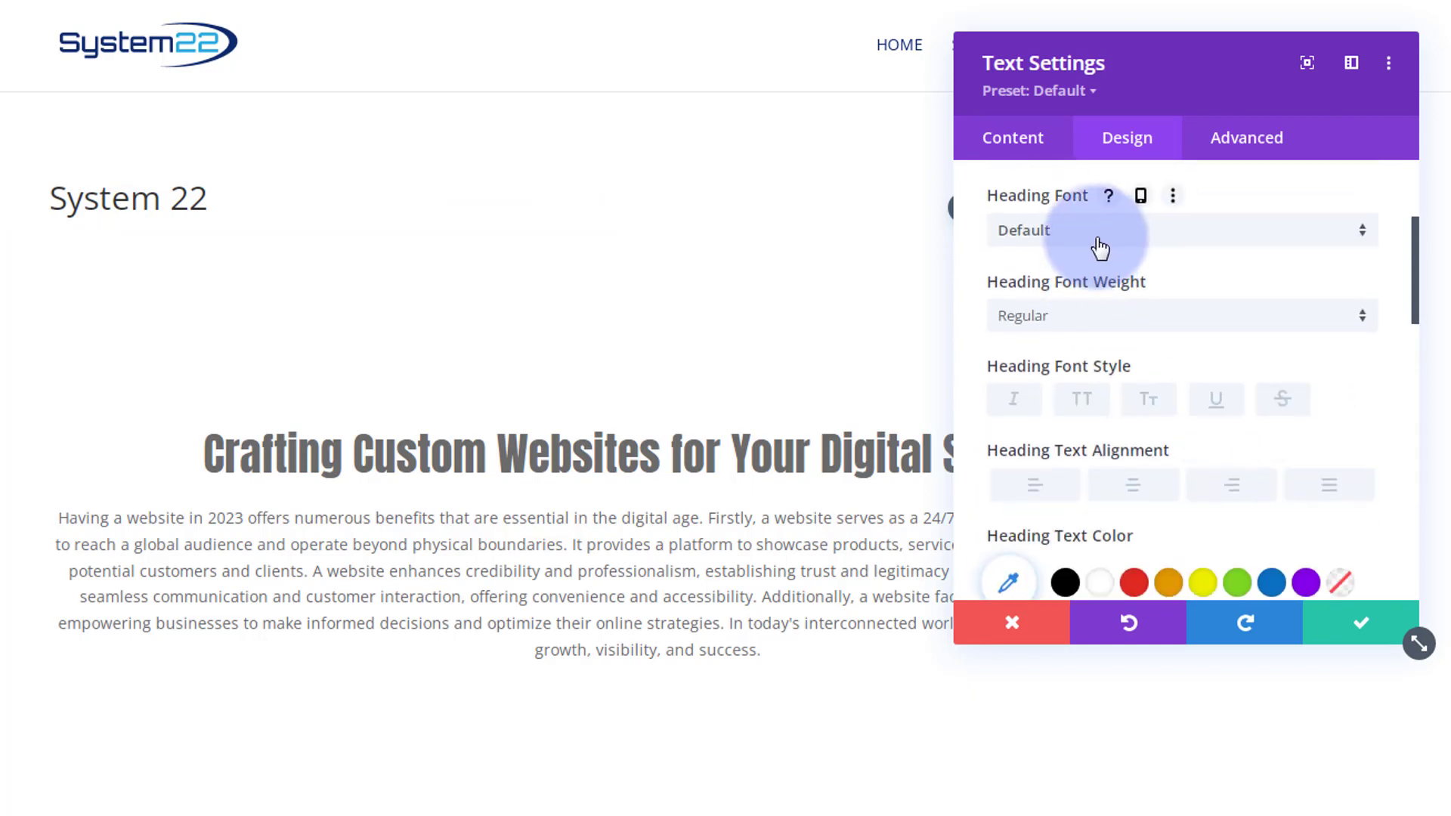
left_click(1099, 243)
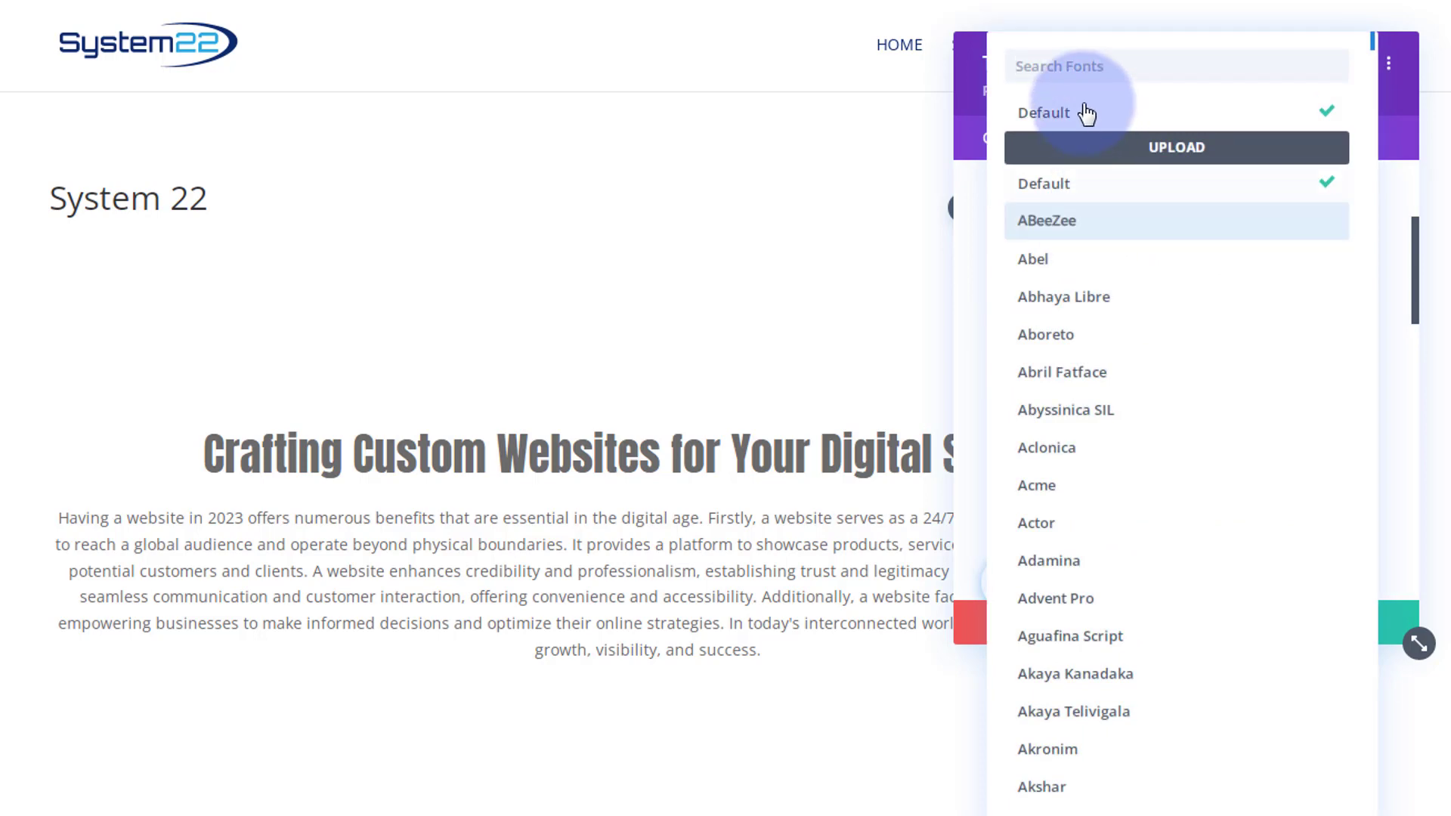
left_click(1073, 66)
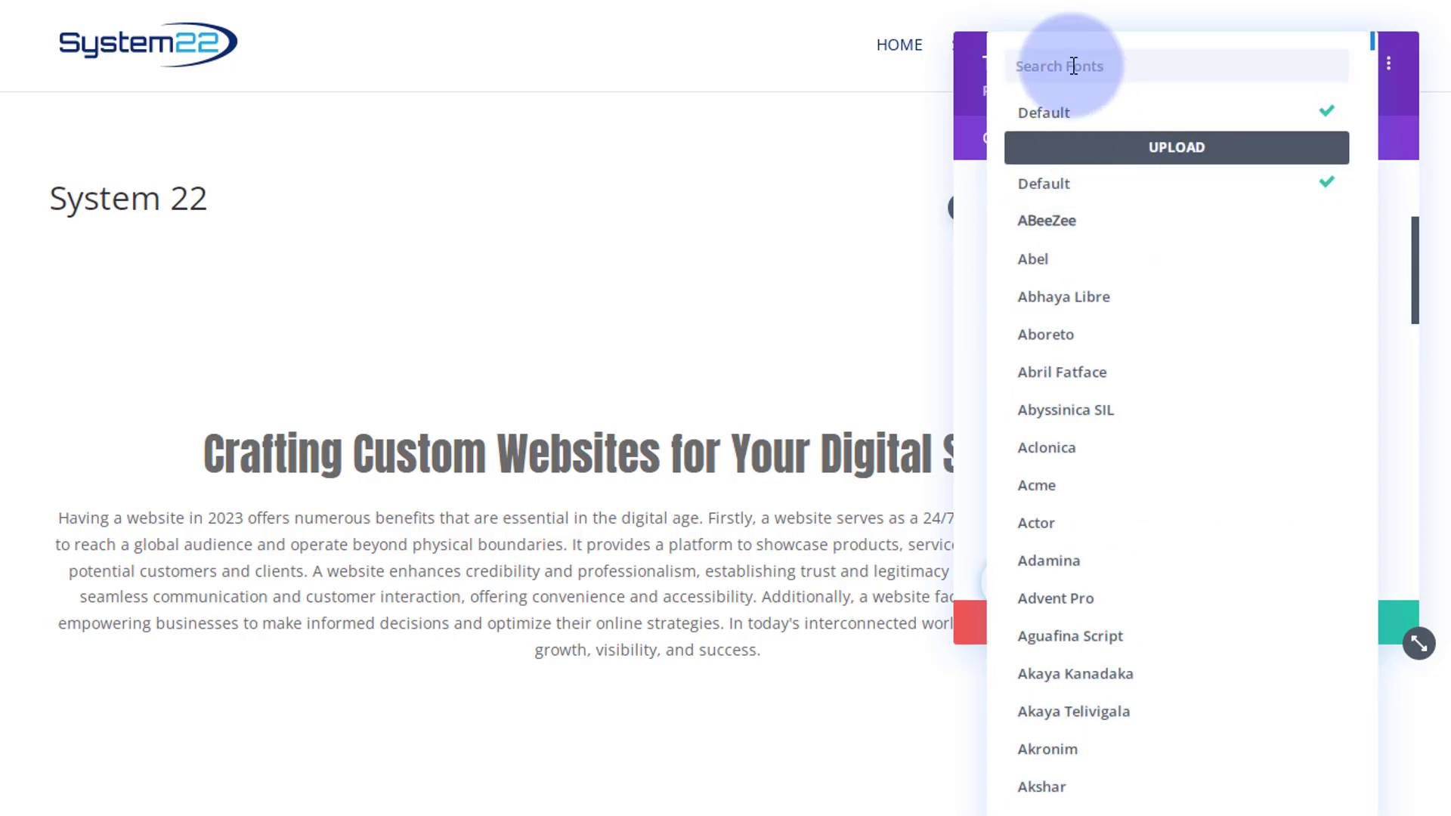
type("anton")
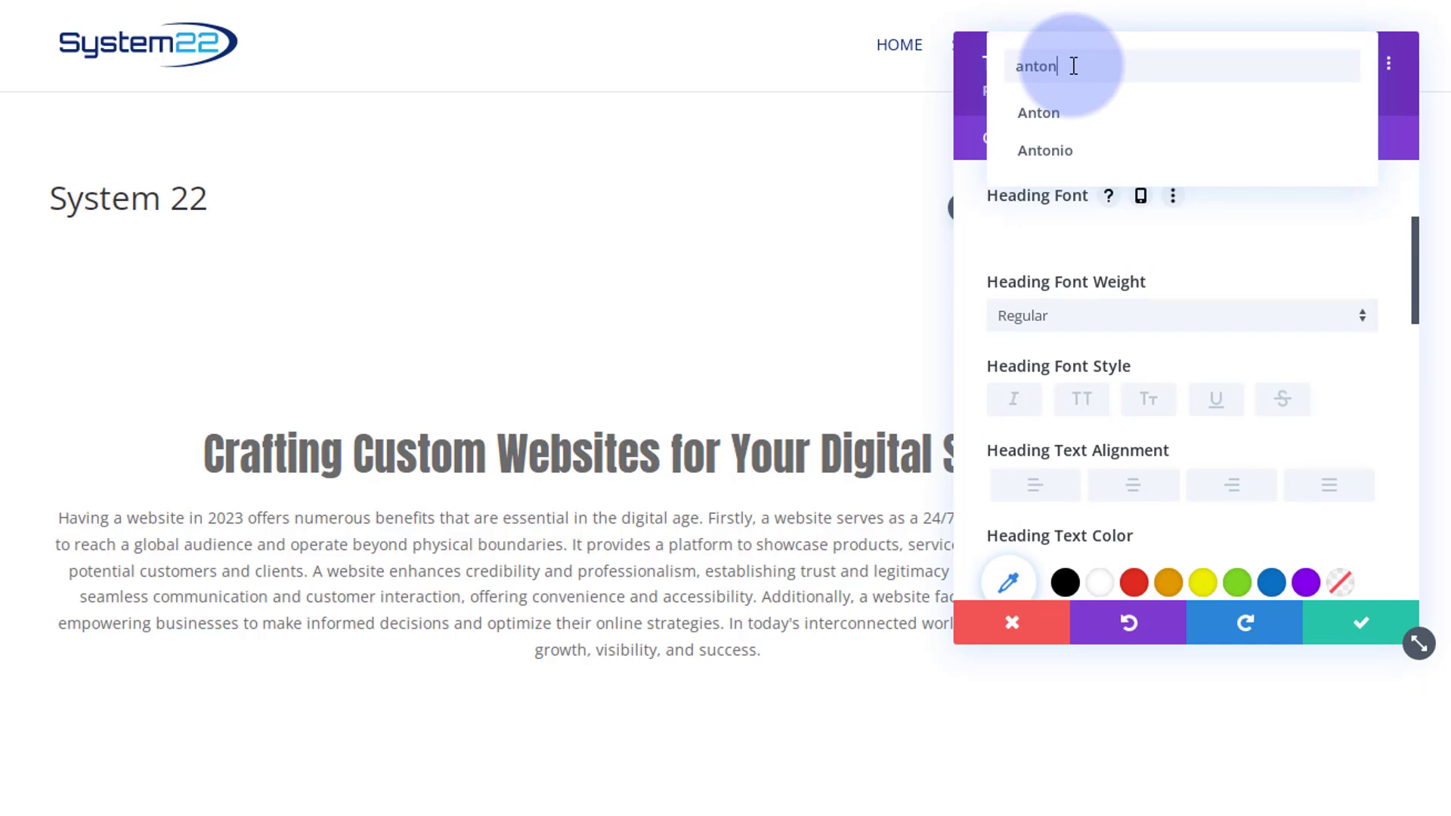
left_click(1055, 114)
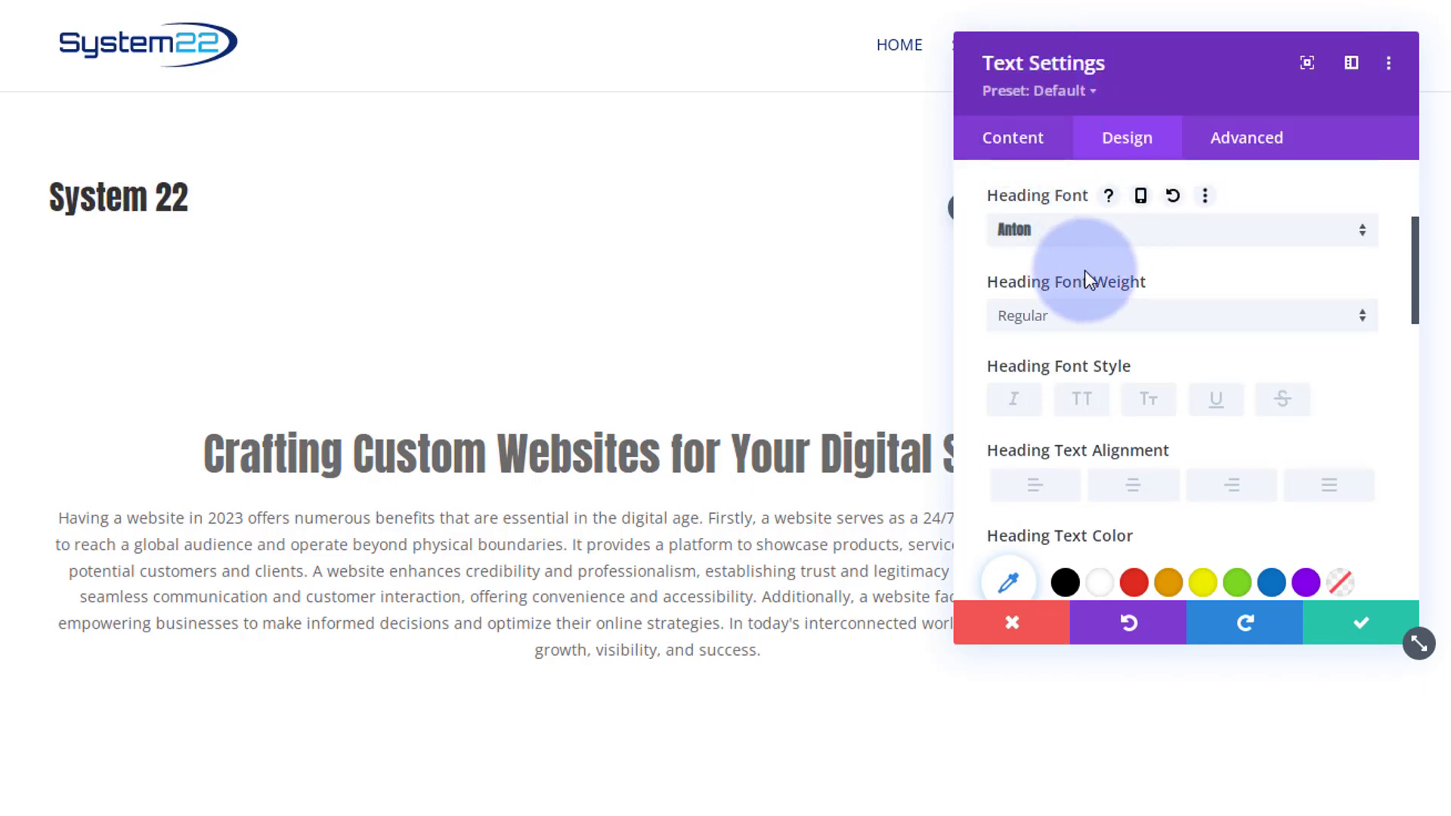
- Set the heading text size to 75px and save the module settings
scroll(1108, 250, "down", 1)
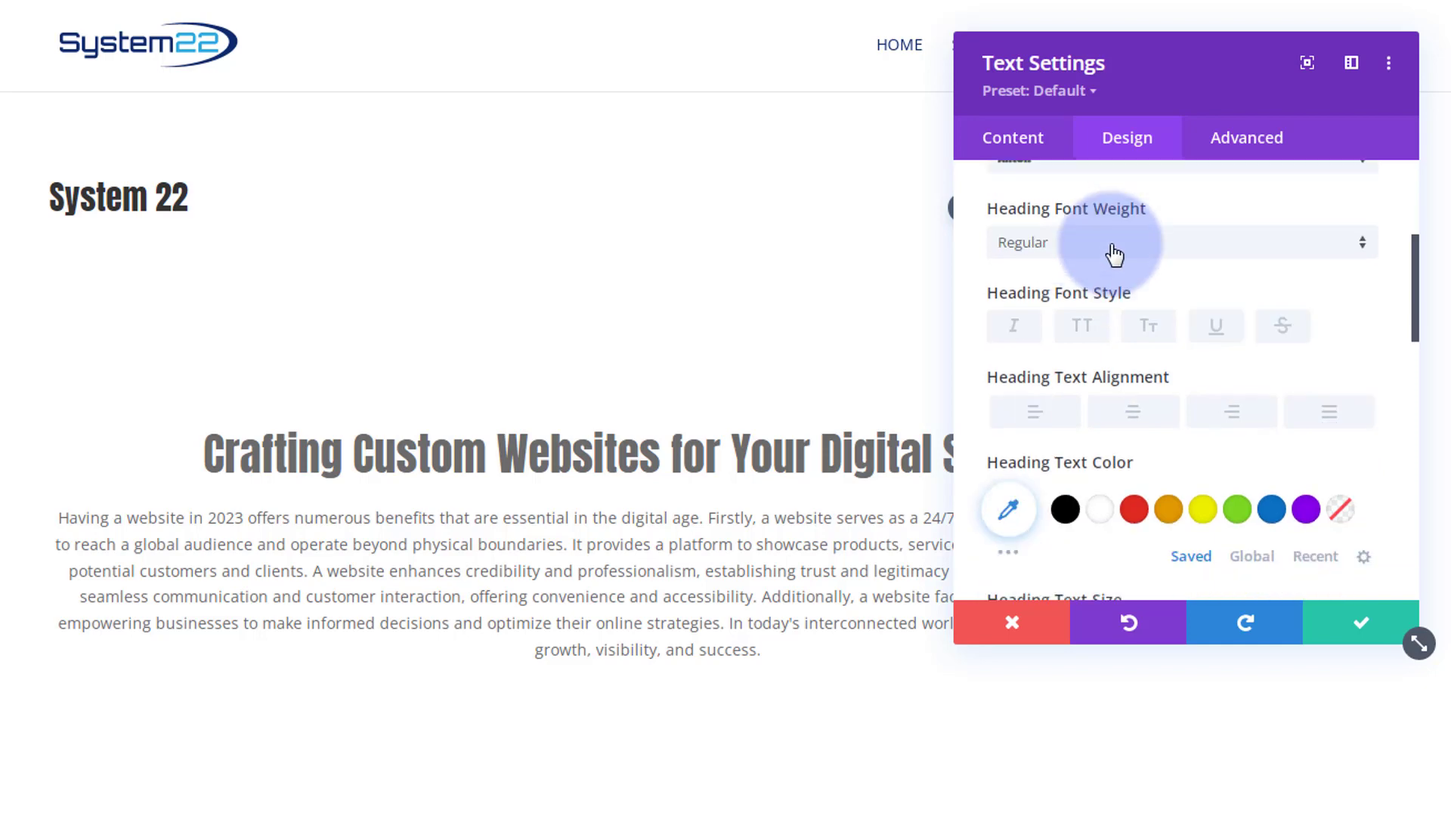
scroll(1114, 254, "down", 3)
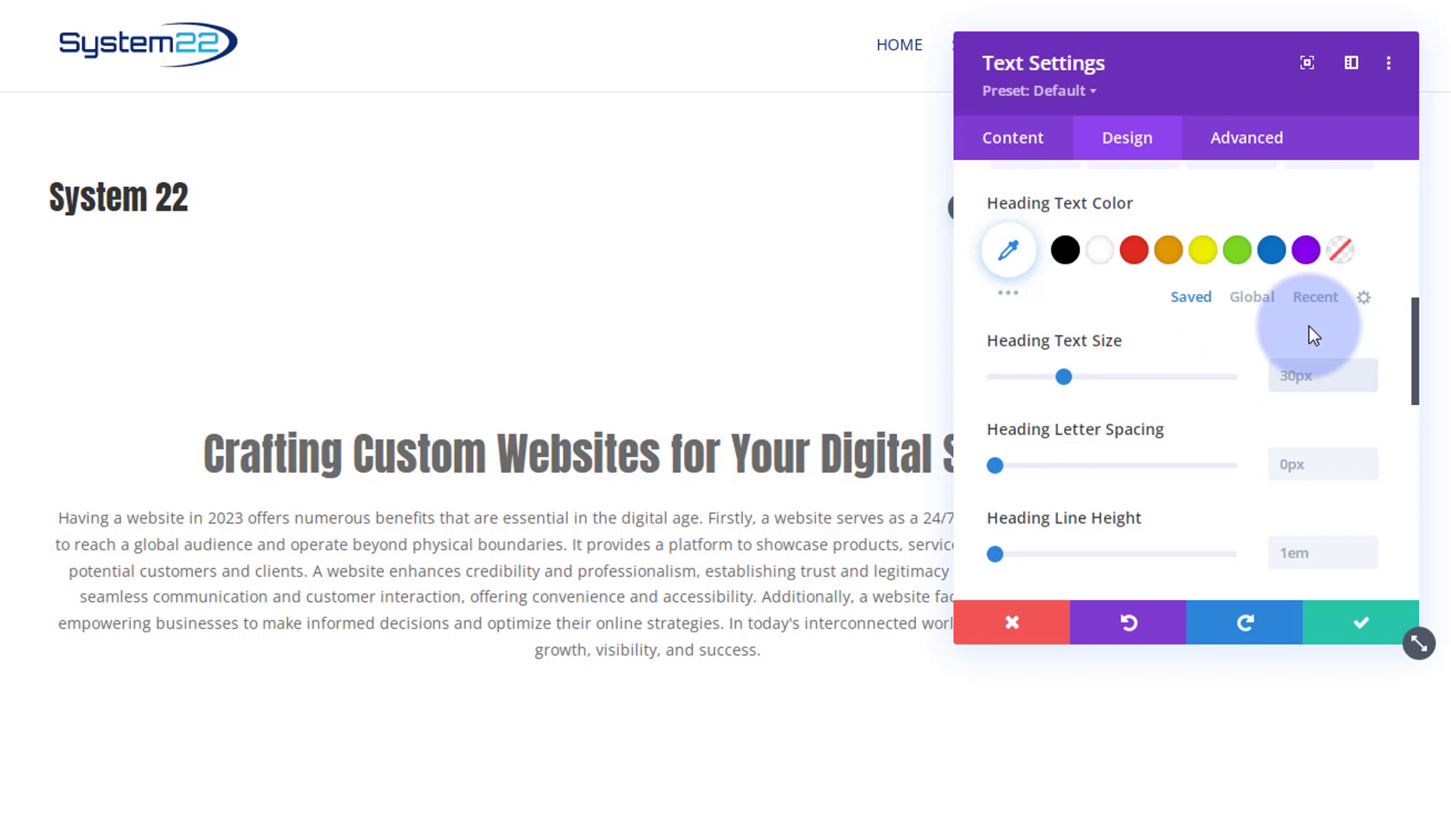
type("75")
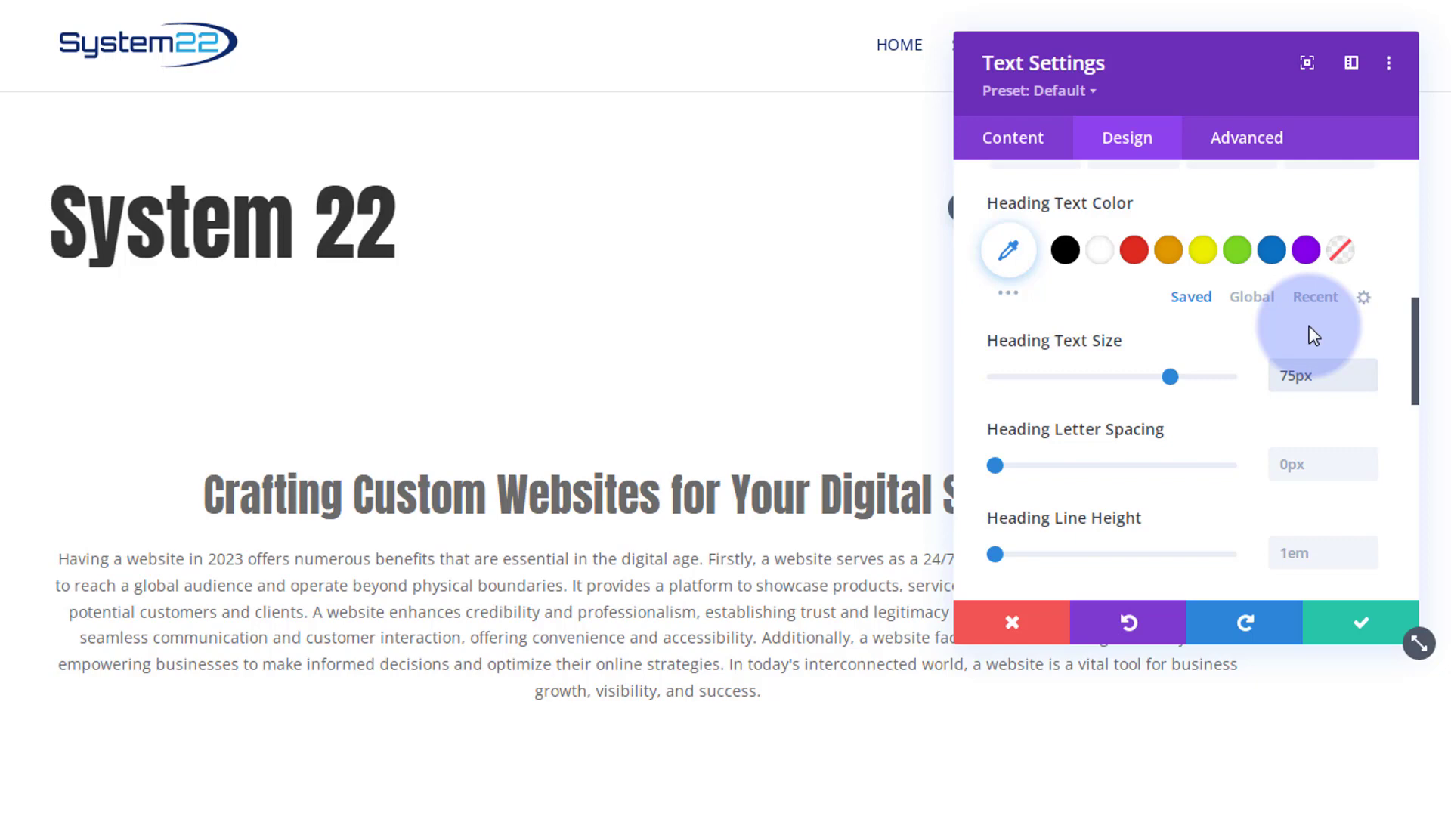
left_click(1339, 625)
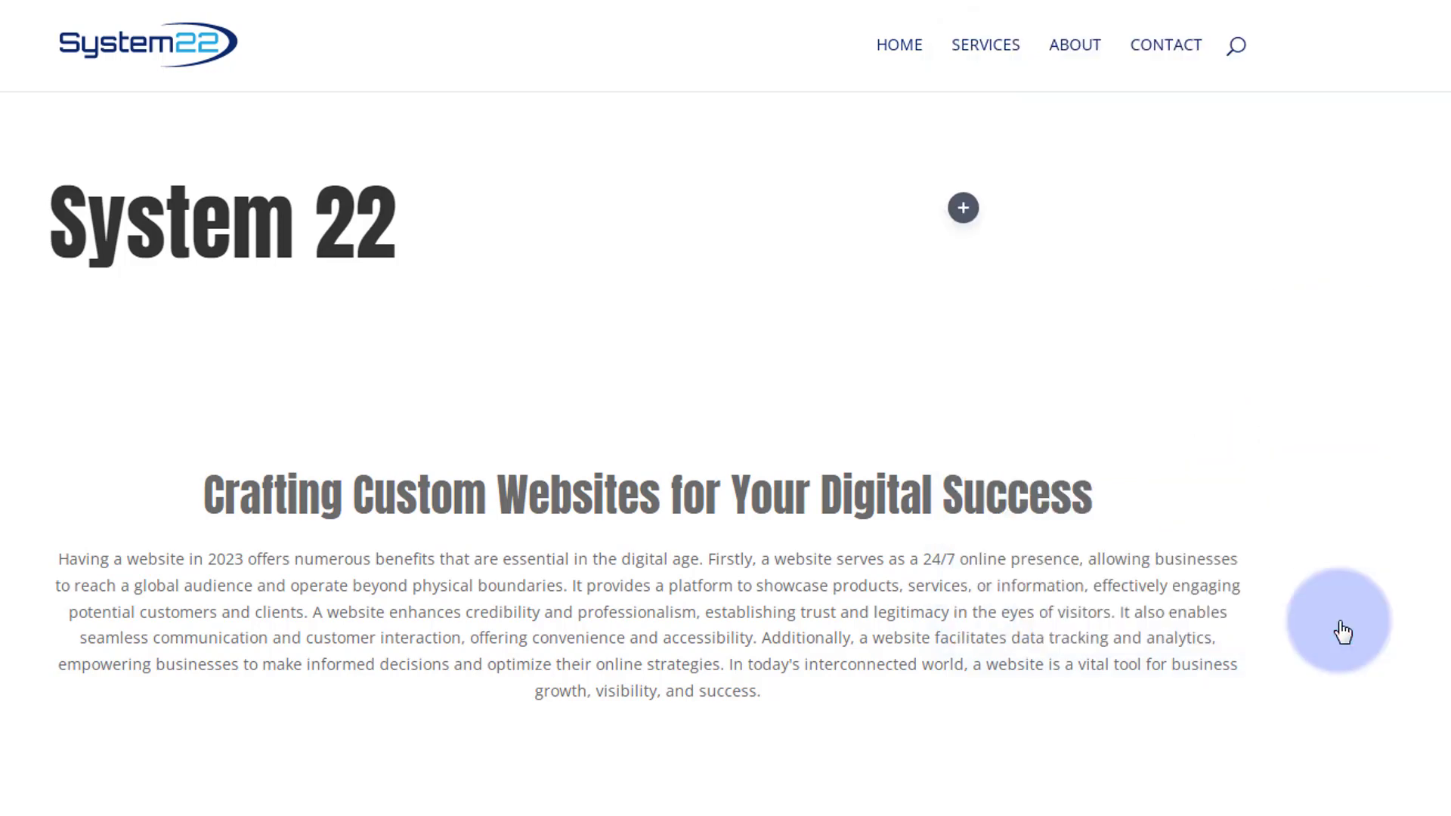
- Duplicate the heading Text module and replace the copy's text with the pasted "Web Design and Hosting"
mouse_move(151, 198)
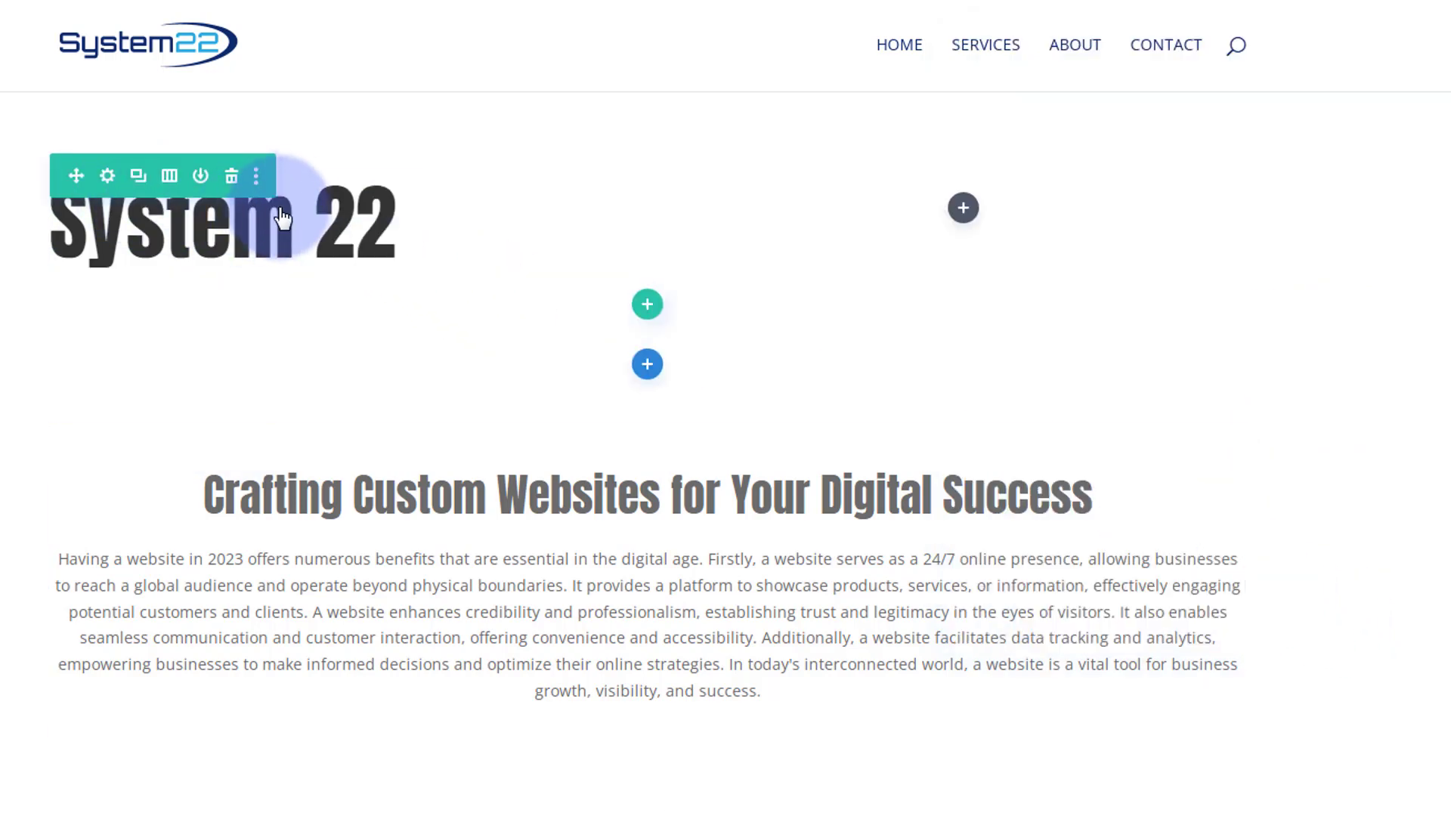
mouse_move(294, 196)
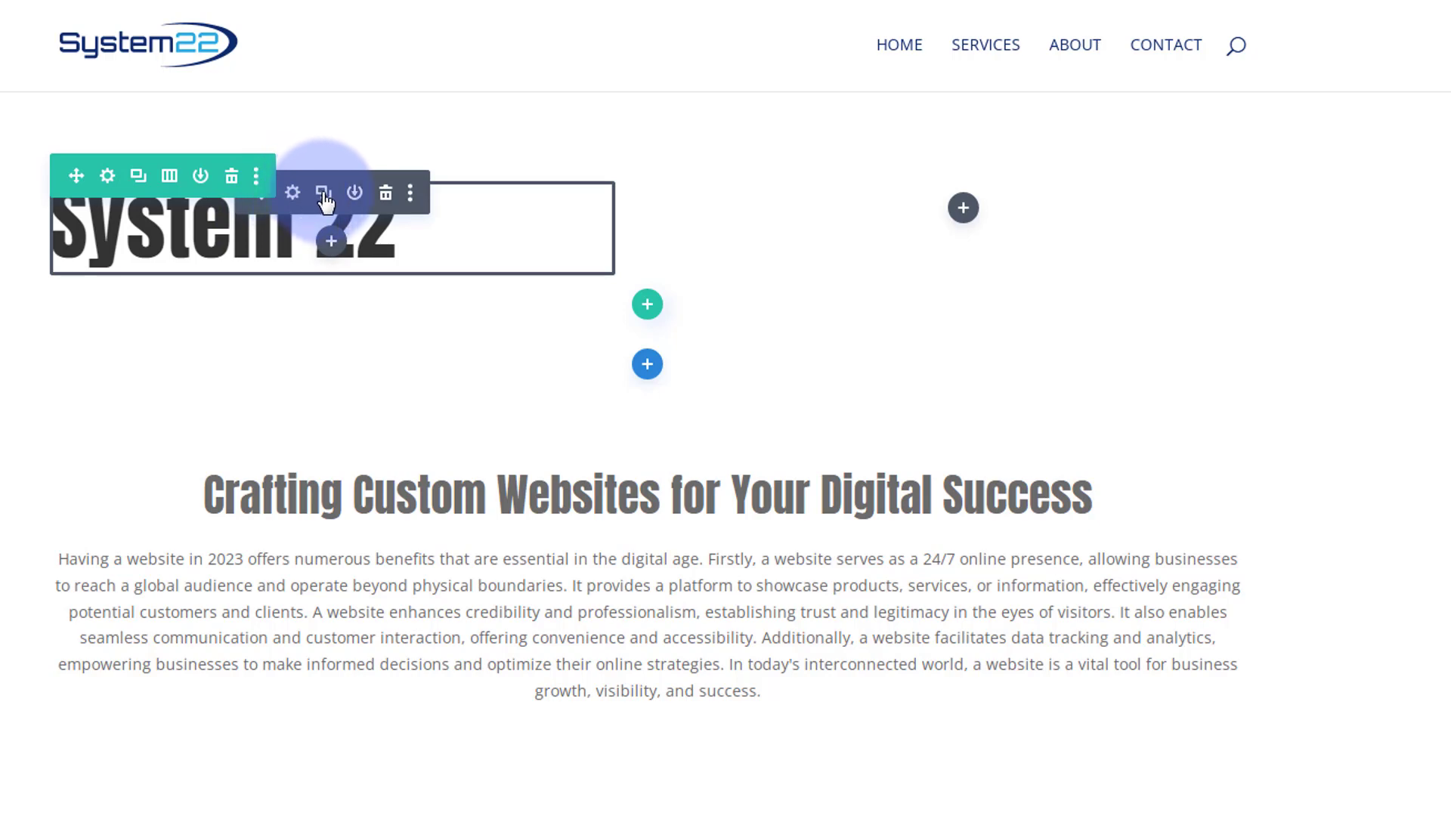
left_click(324, 195)
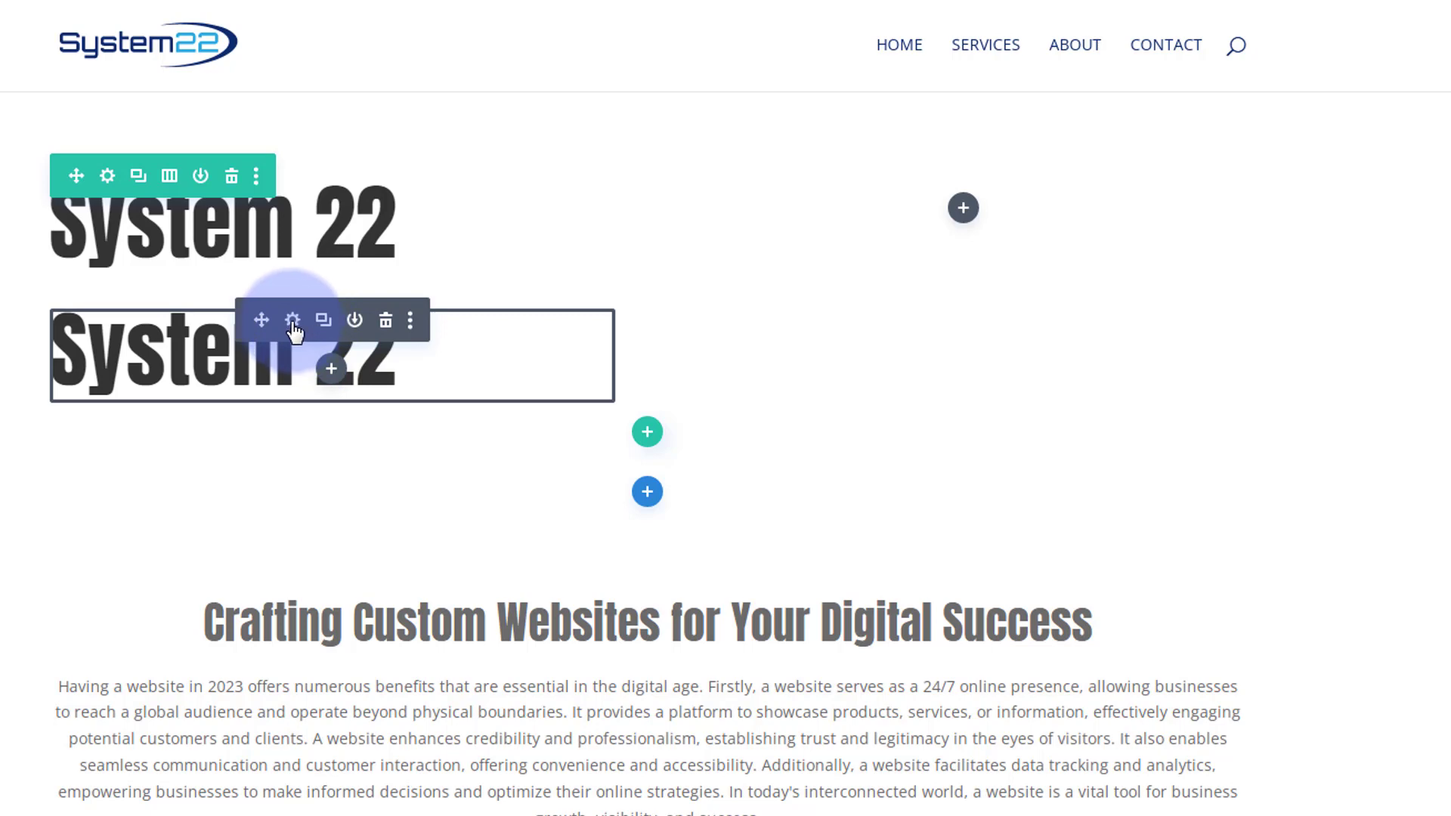
left_click(292, 323)
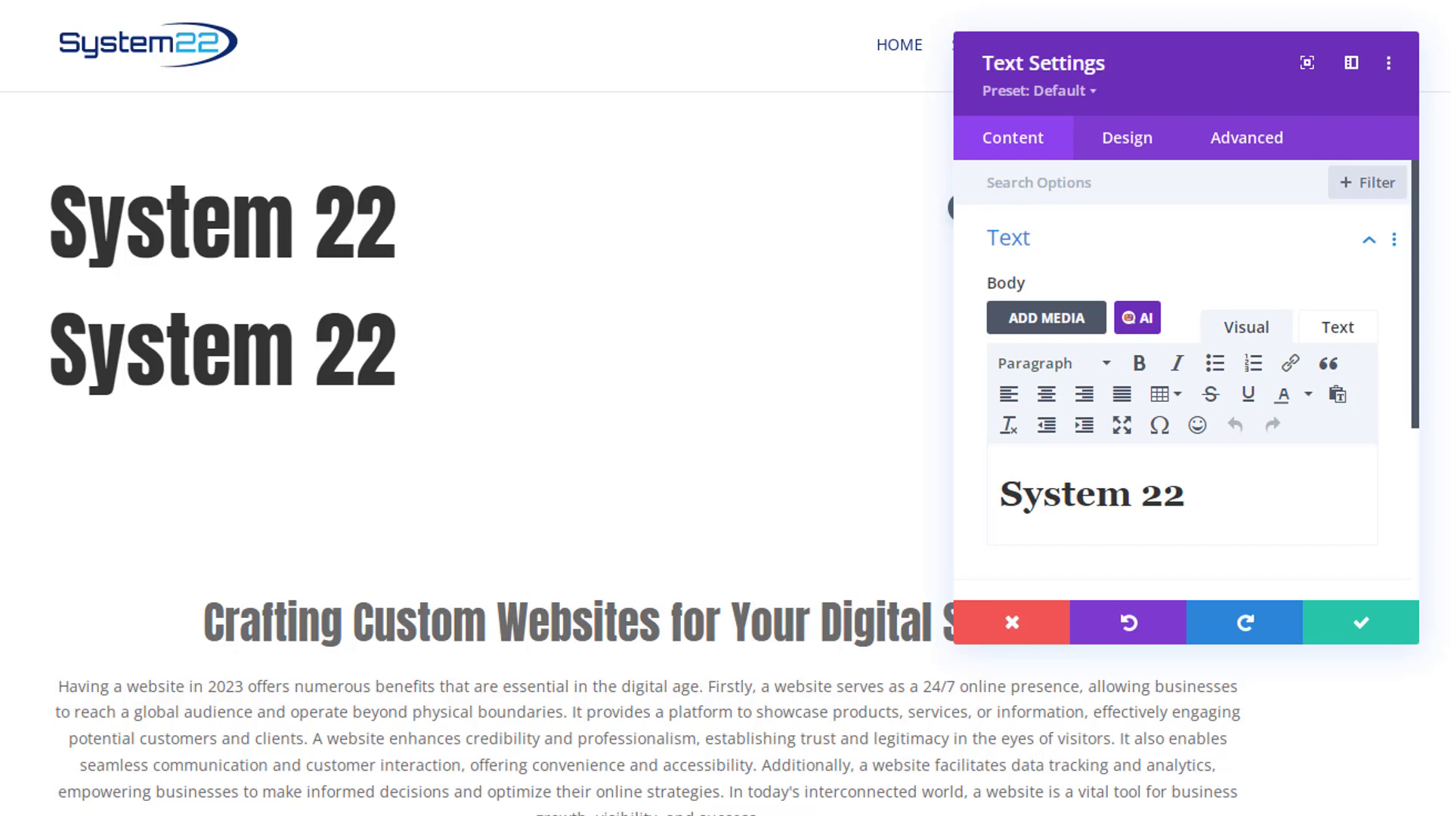
left_click_drag(1191, 489, 1010, 492)
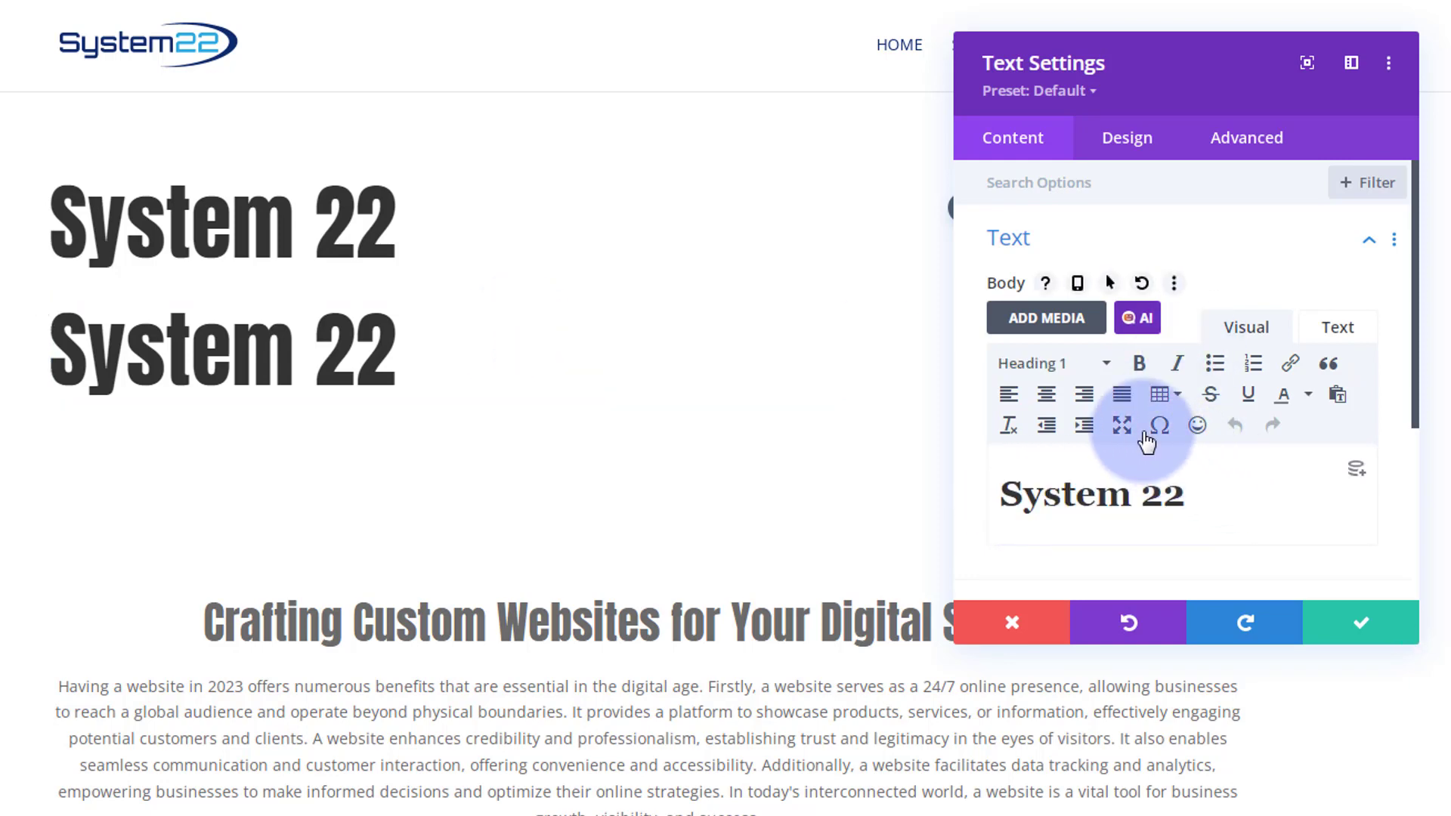
type("Web Design and Hosting")
- Format the "Web Design and Hosting" text as Heading 2
left_click(1047, 366)
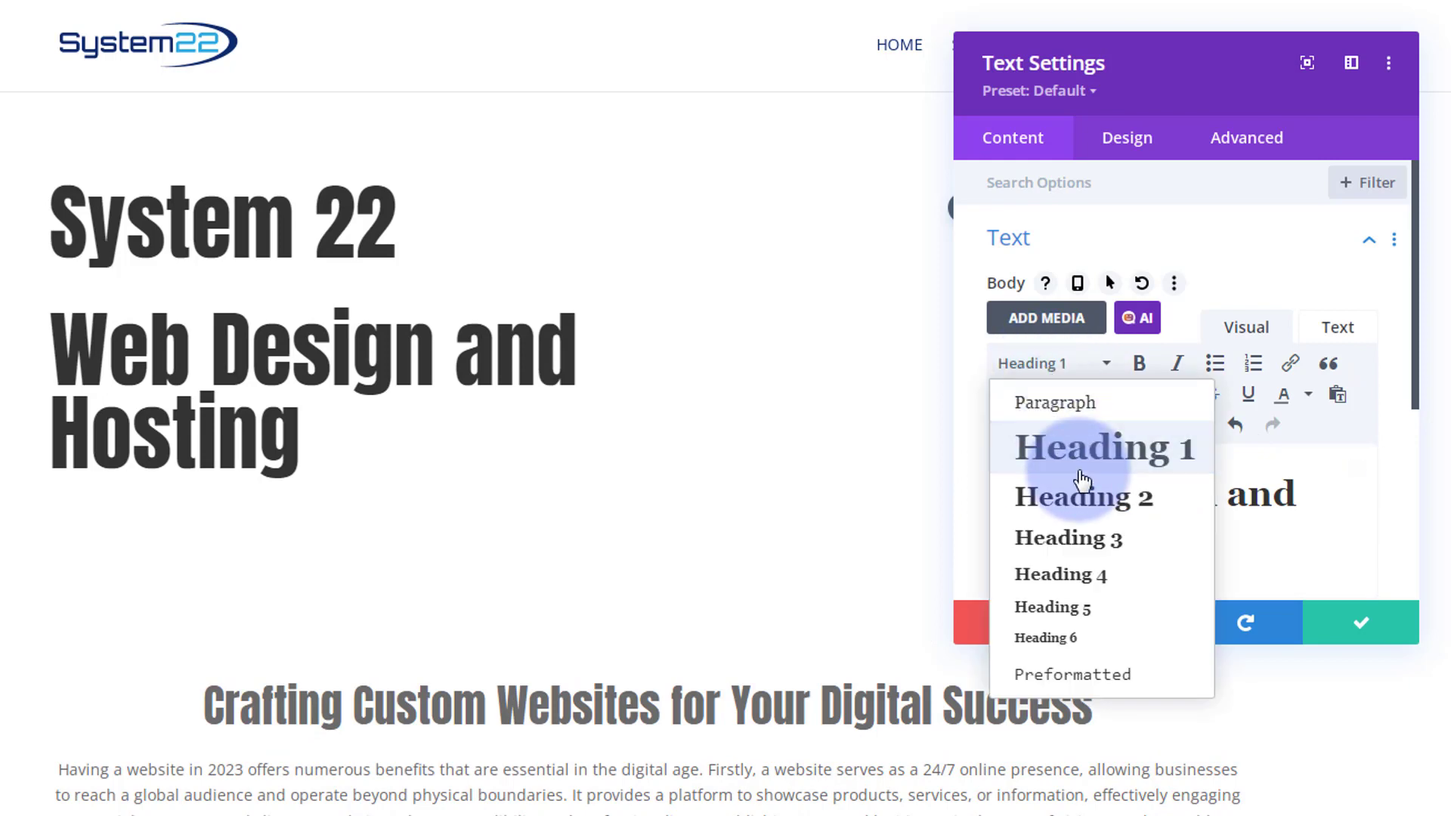
left_click(1085, 497)
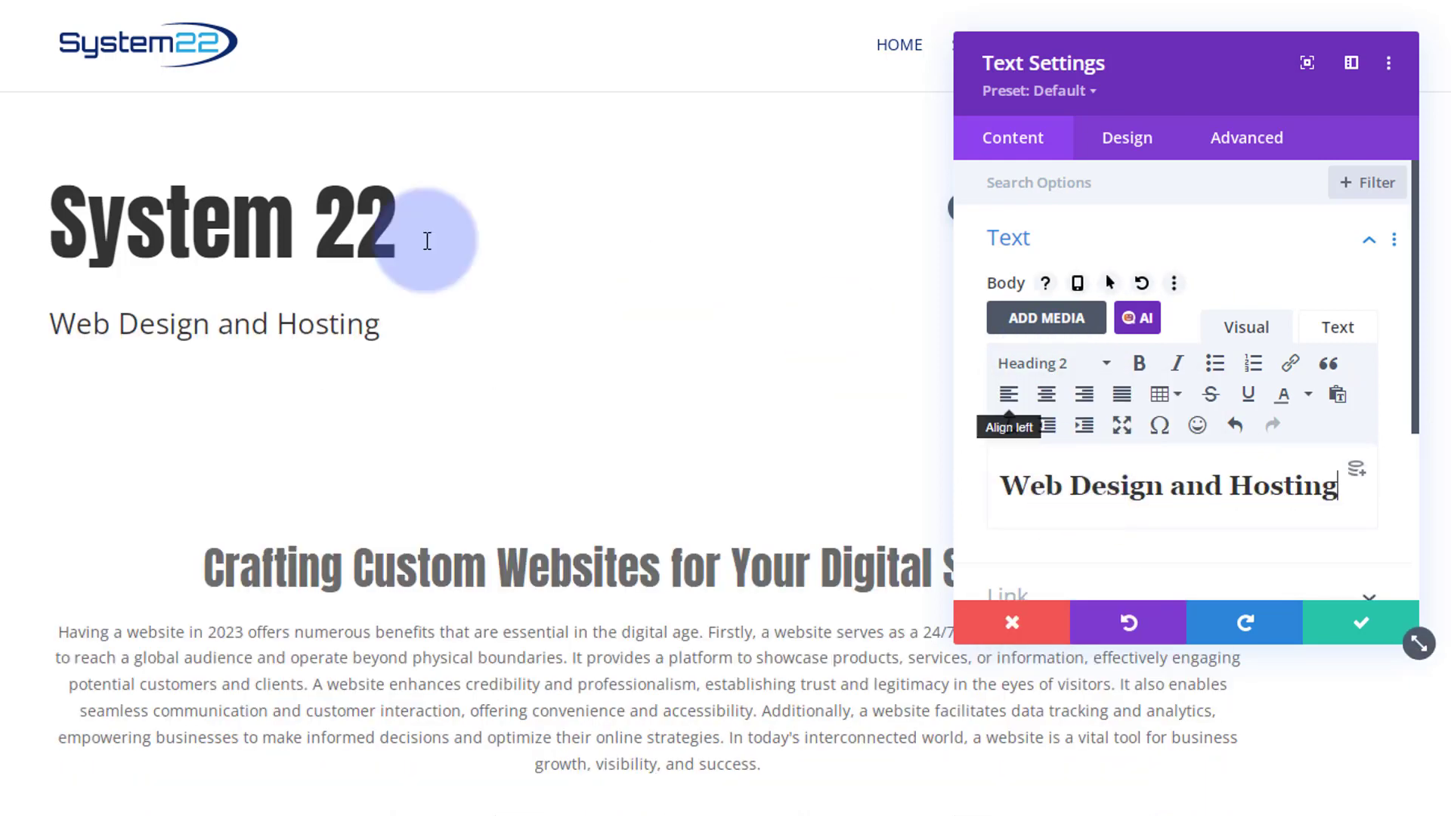
- Set the "Web Design and Hosting" Heading 2 font to Anton and save the module settings
left_click(59, 327)
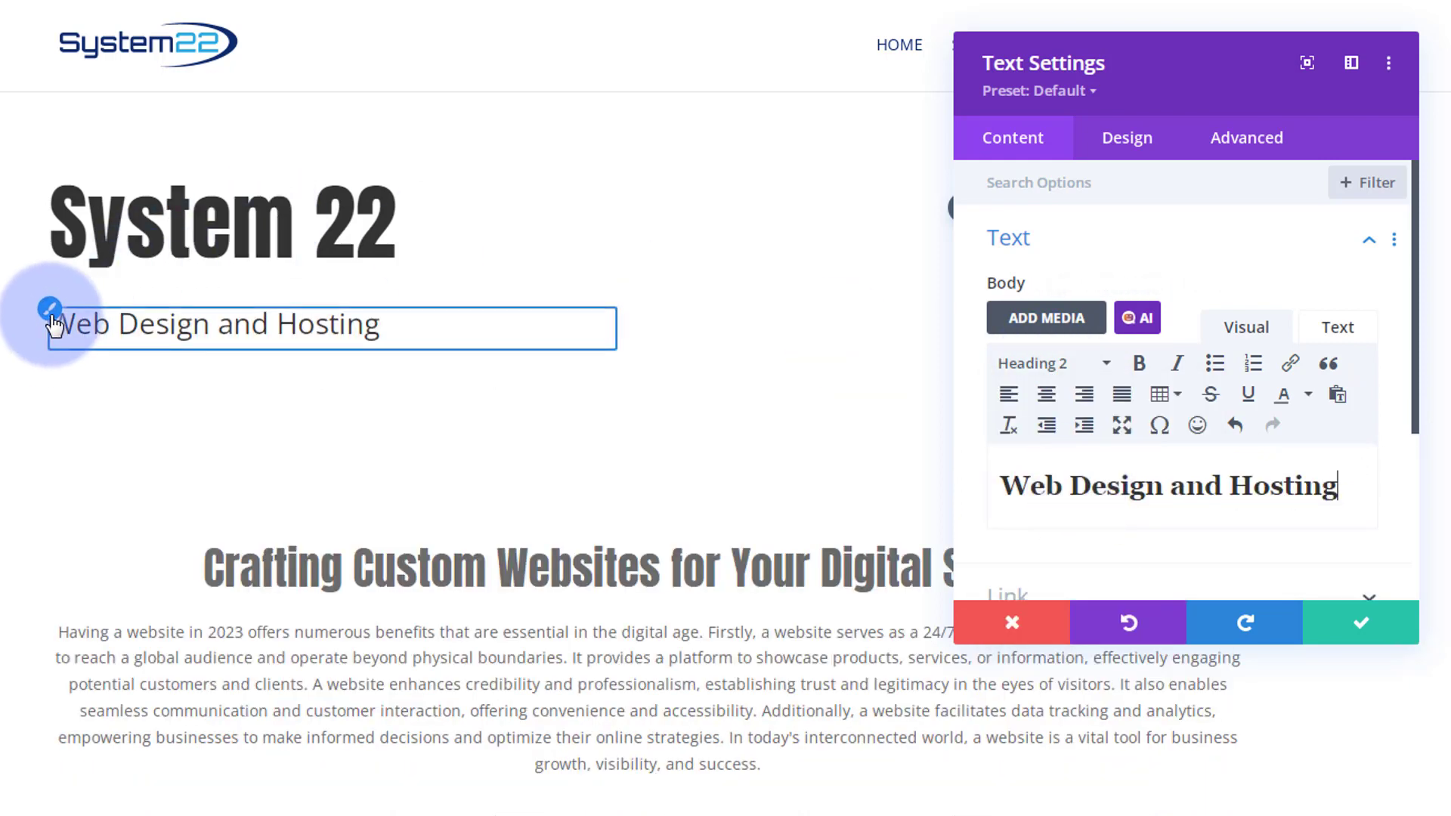
left_click(52, 316)
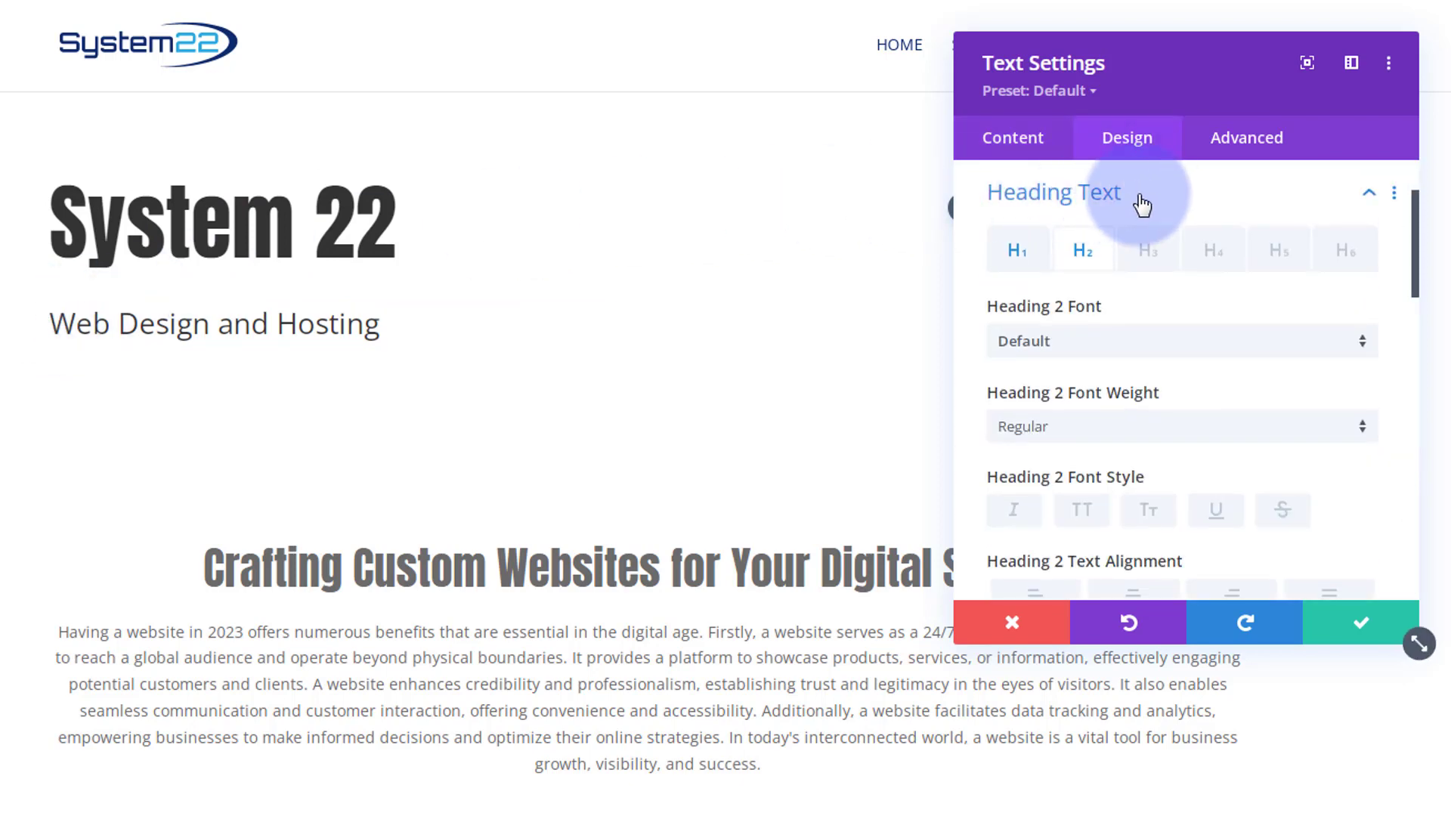
left_click(1116, 348)
type("anton")
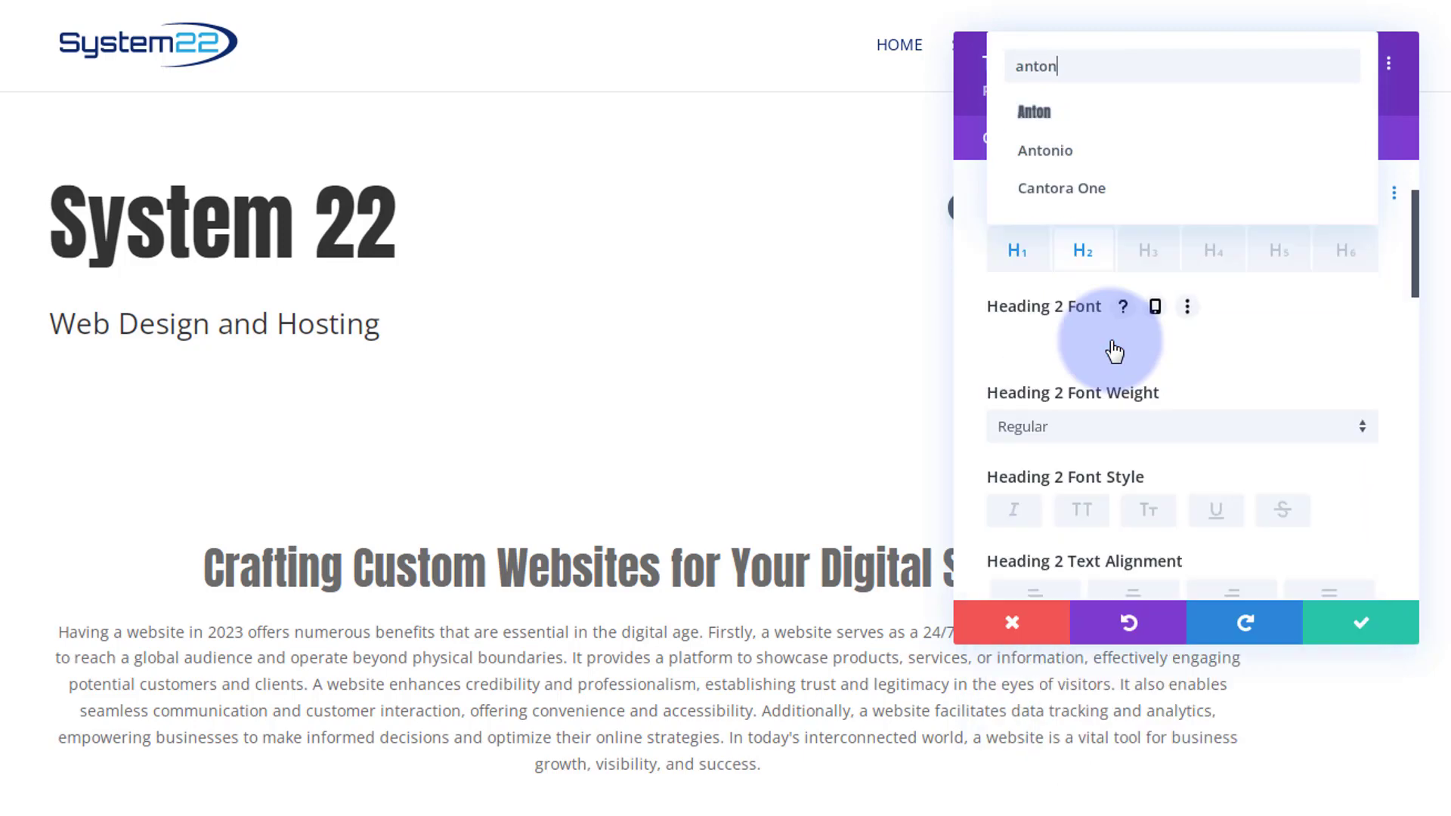
left_click(1074, 123)
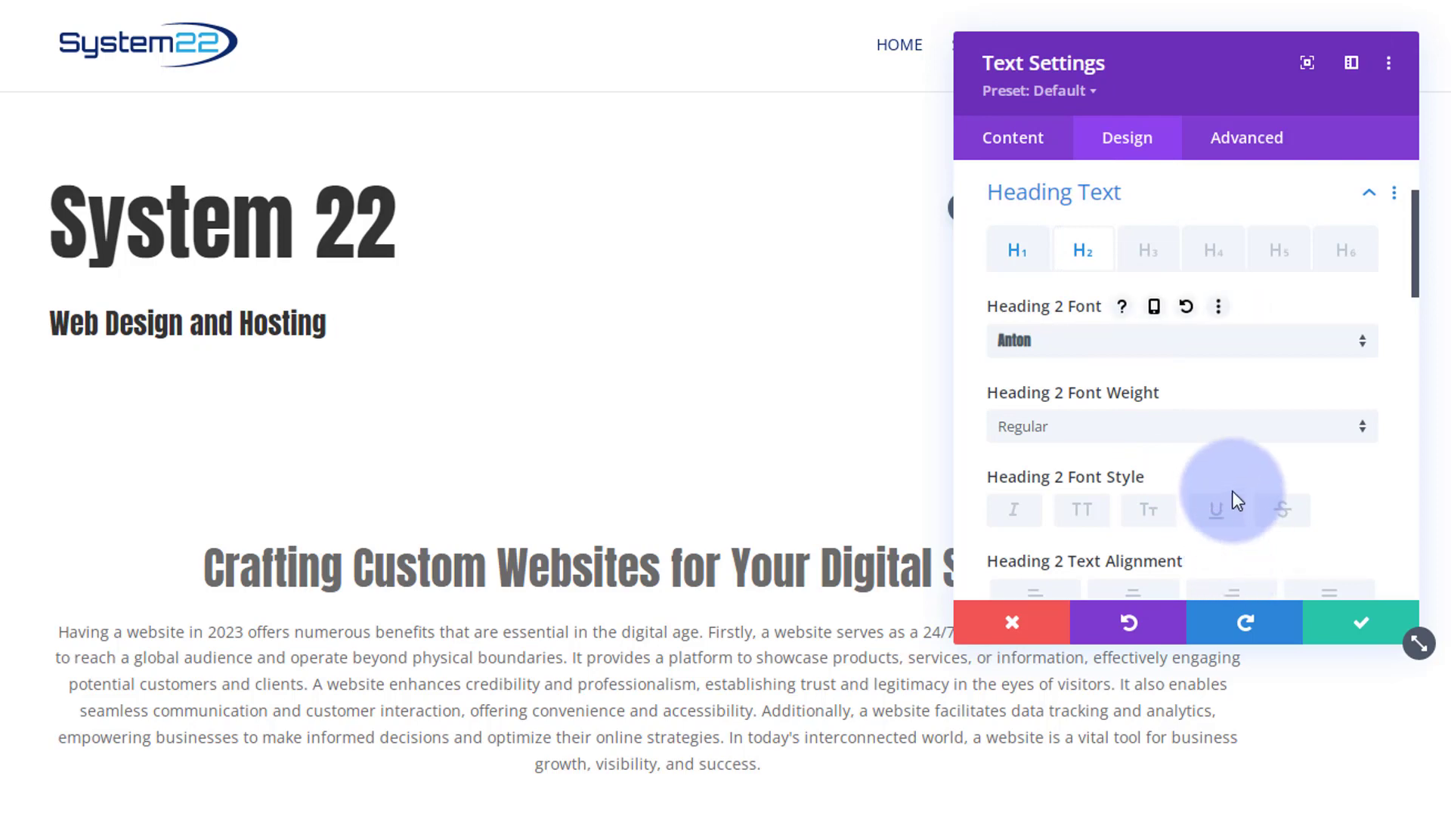
scroll(1234, 492, "down", 2)
scroll(1233, 492, "down", 1)
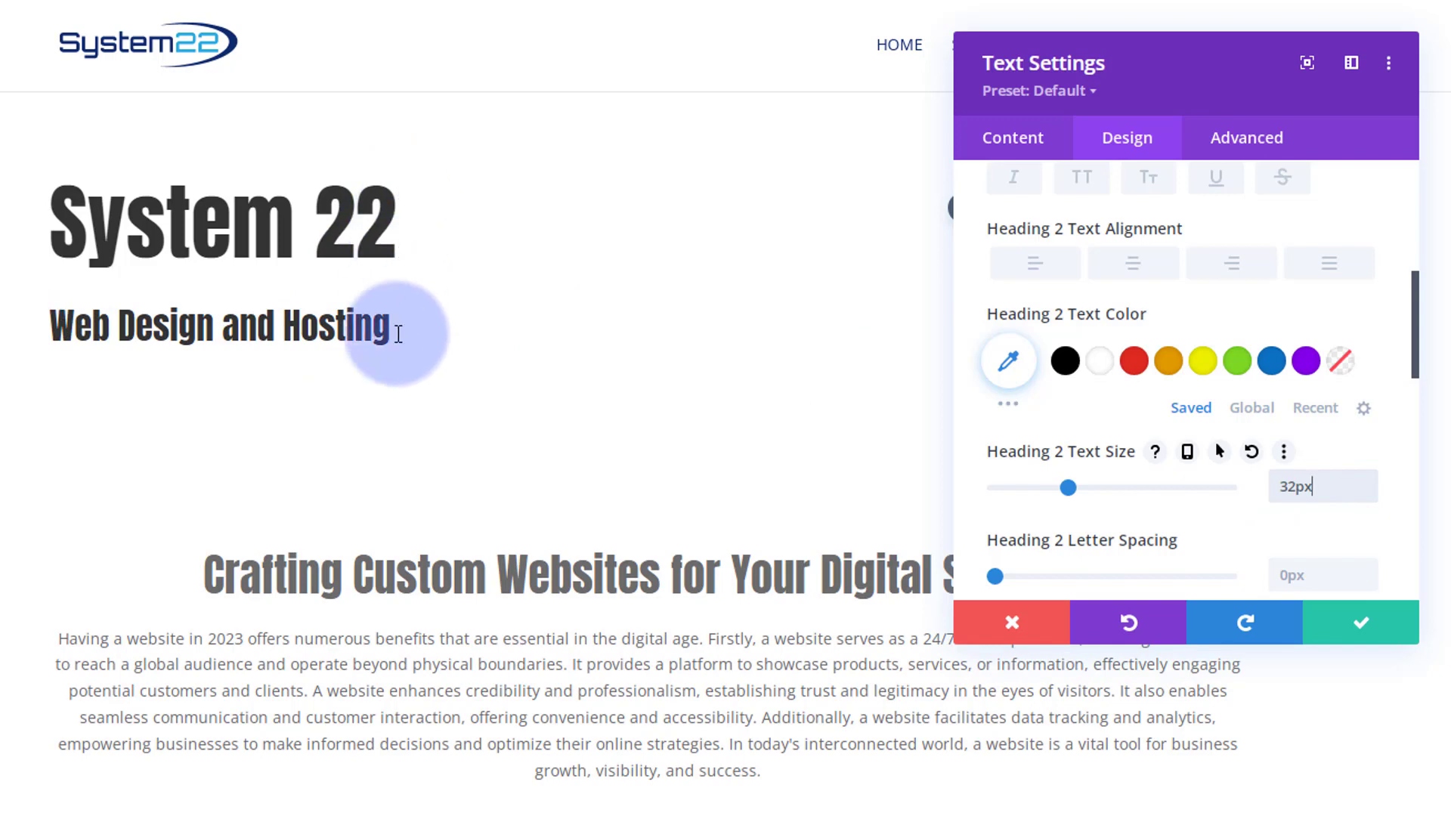
left_click(1367, 479)
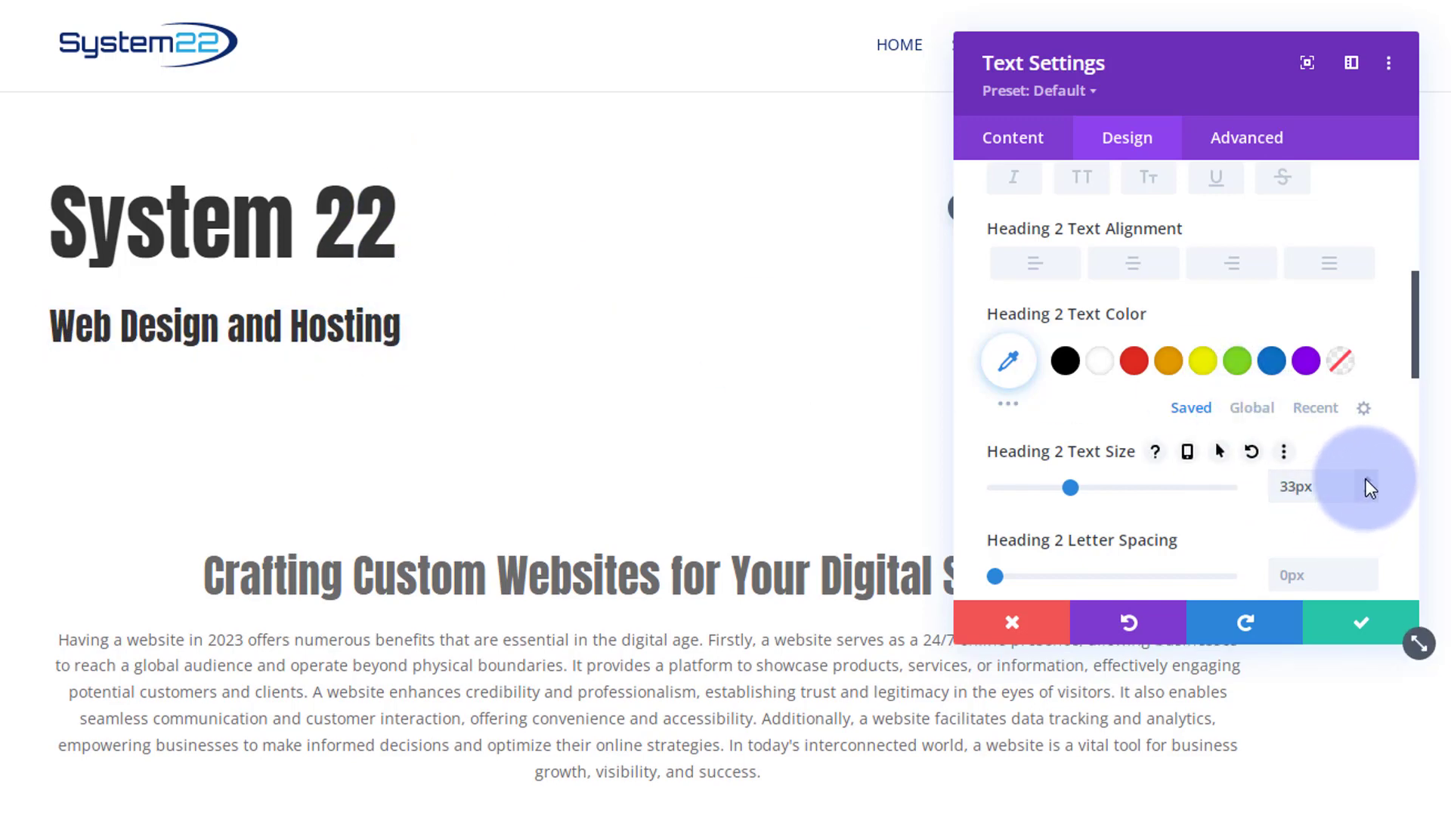
left_click(1367, 494)
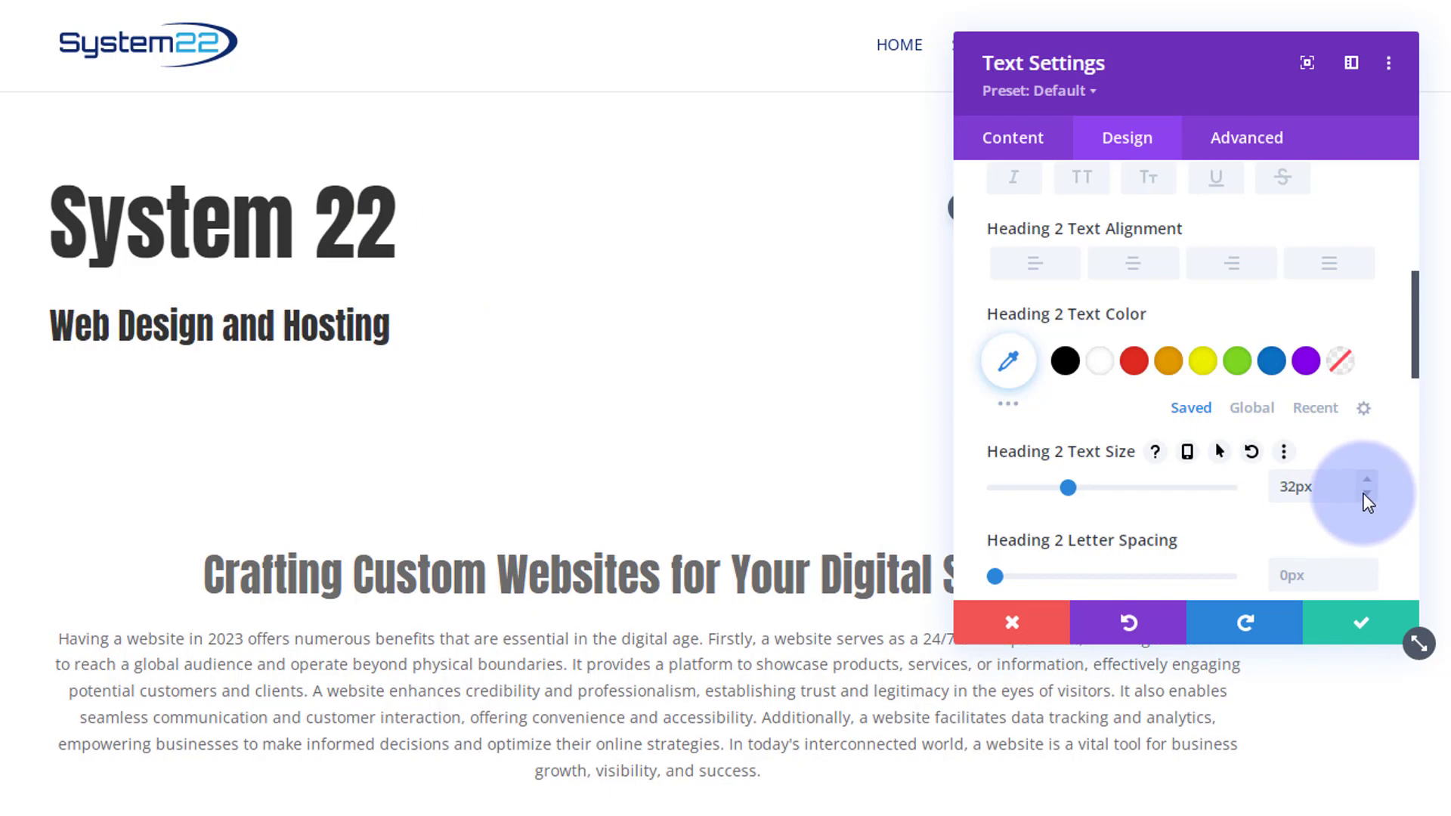
left_click(1361, 622)
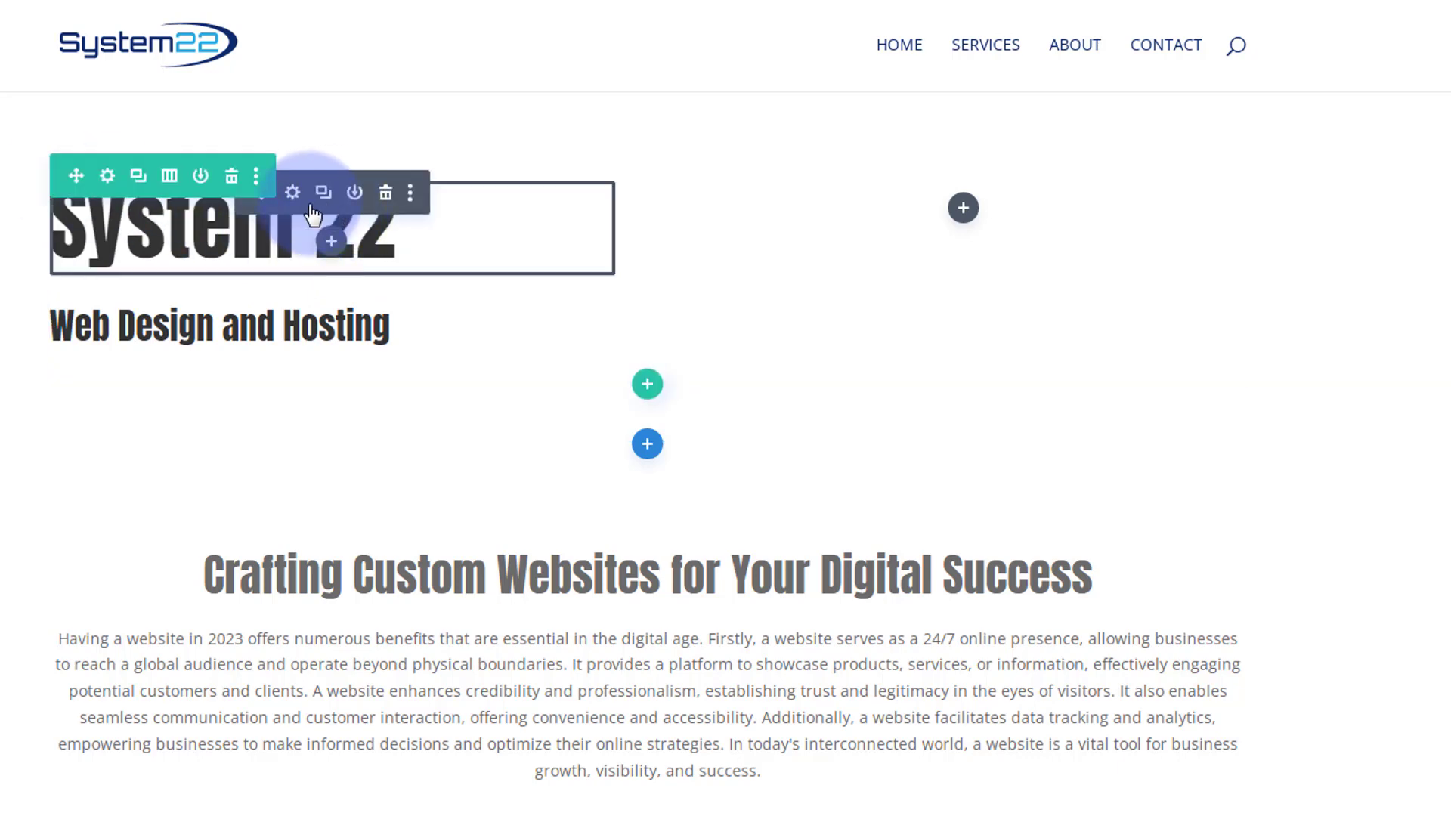
- Set the "System 22" heading module's bottom margin to 0px and save
left_click(292, 195)
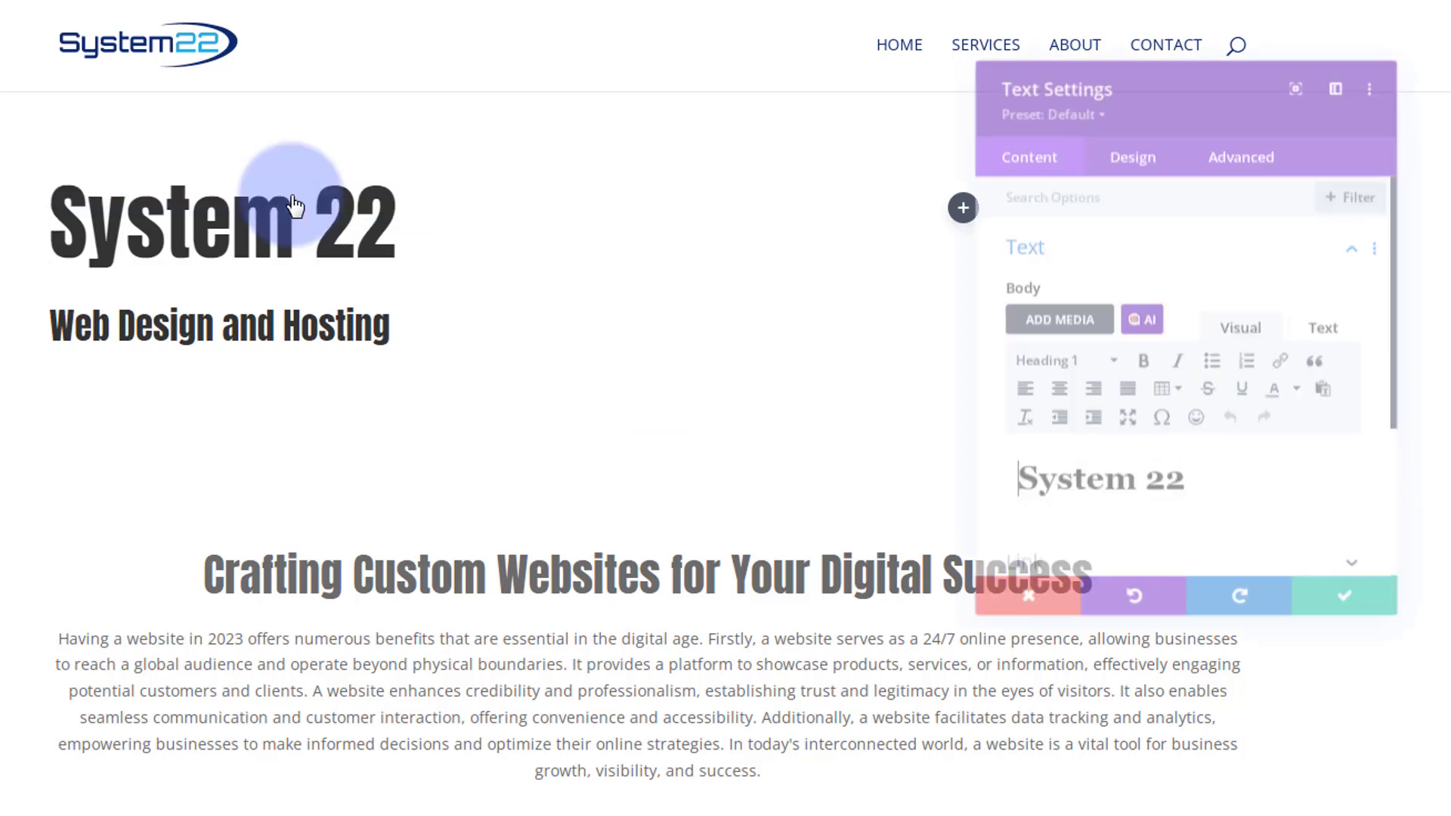
left_click(1127, 140)
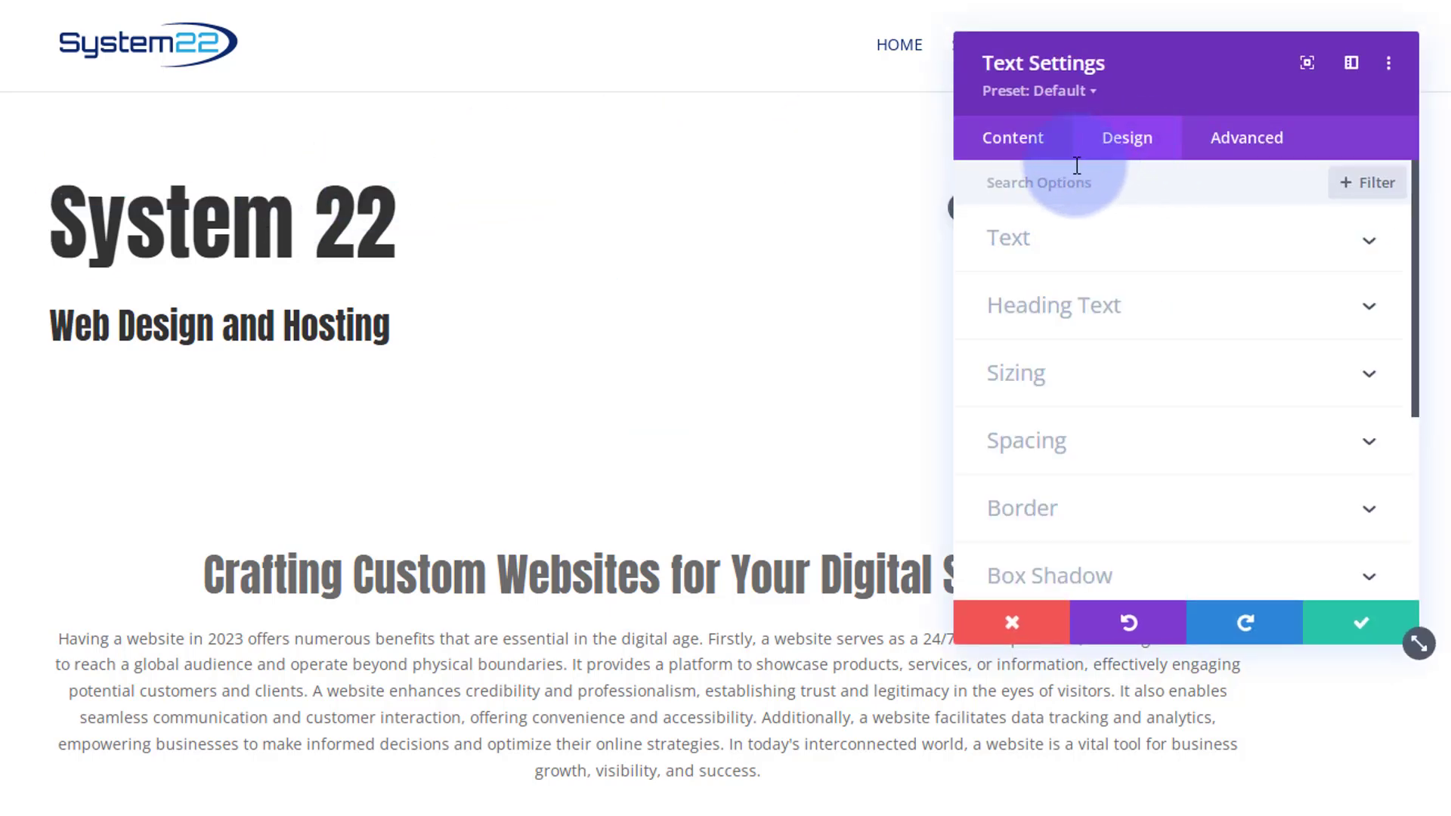
scroll(1114, 266, "down", 2)
left_click(1090, 330)
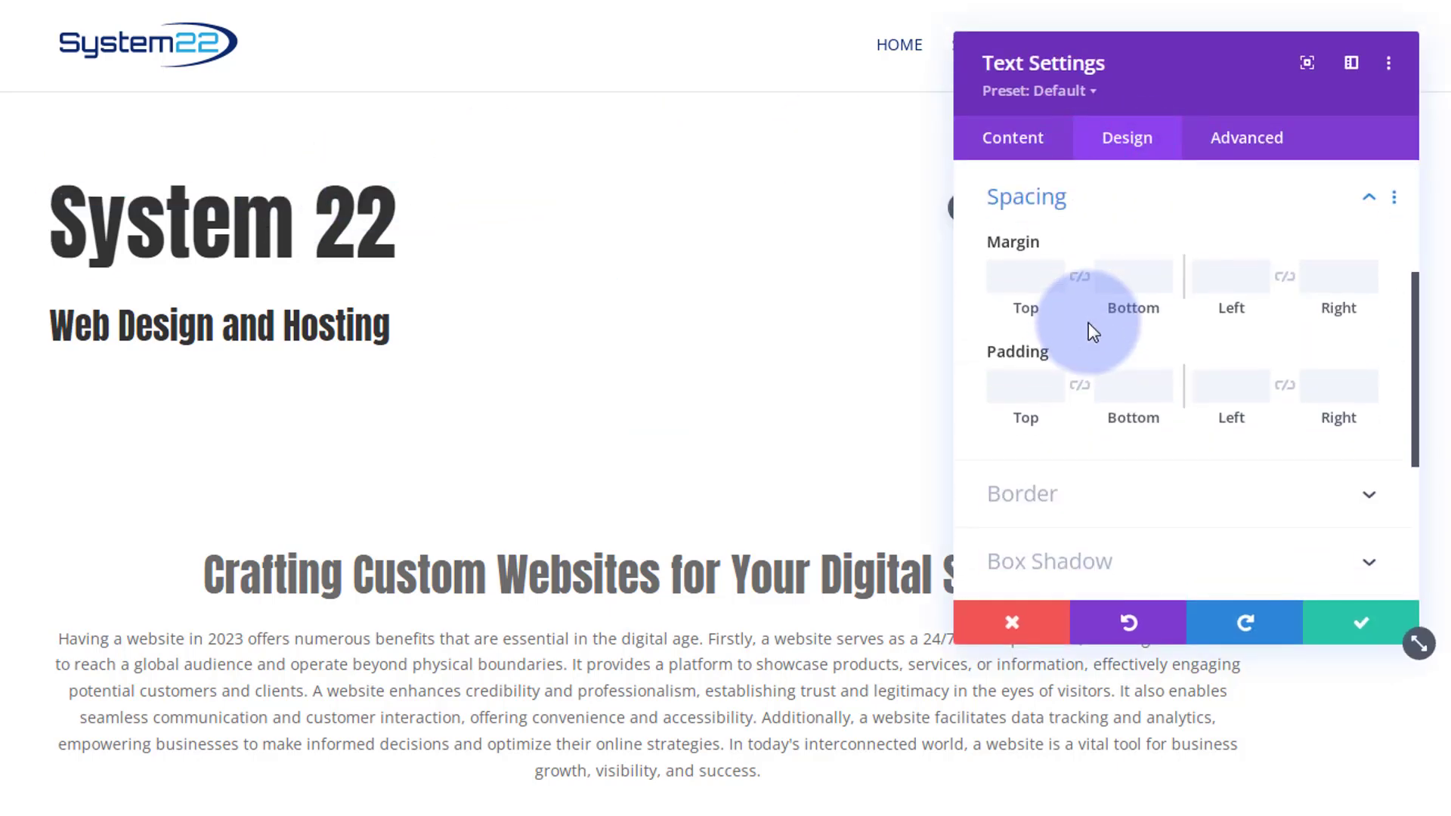
left_click(1028, 280)
left_click(1107, 273)
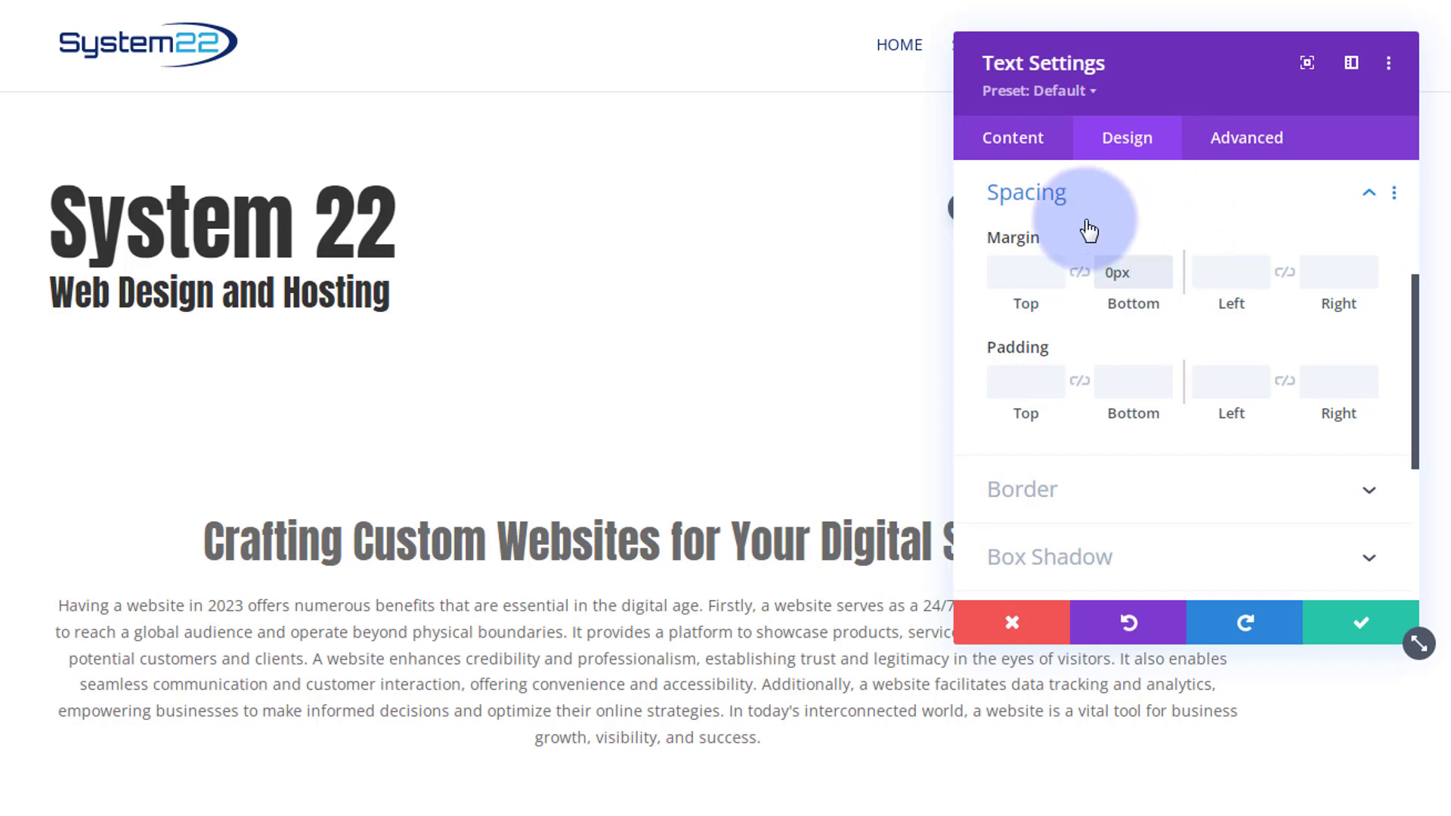
left_click(1336, 624)
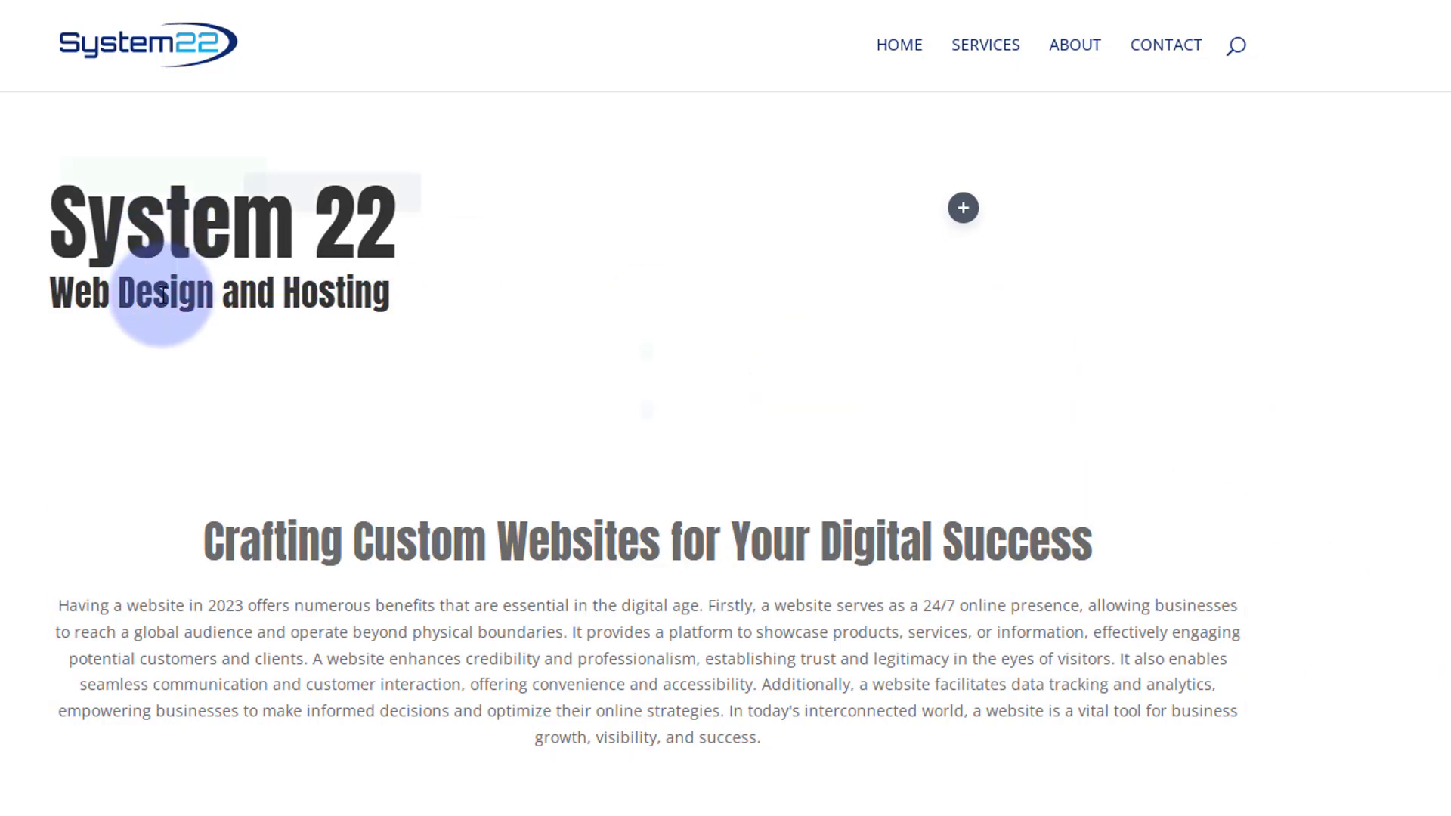
- Set the "Web Design and Hosting" module's bottom margin to 0px and save
mouse_move(163, 295)
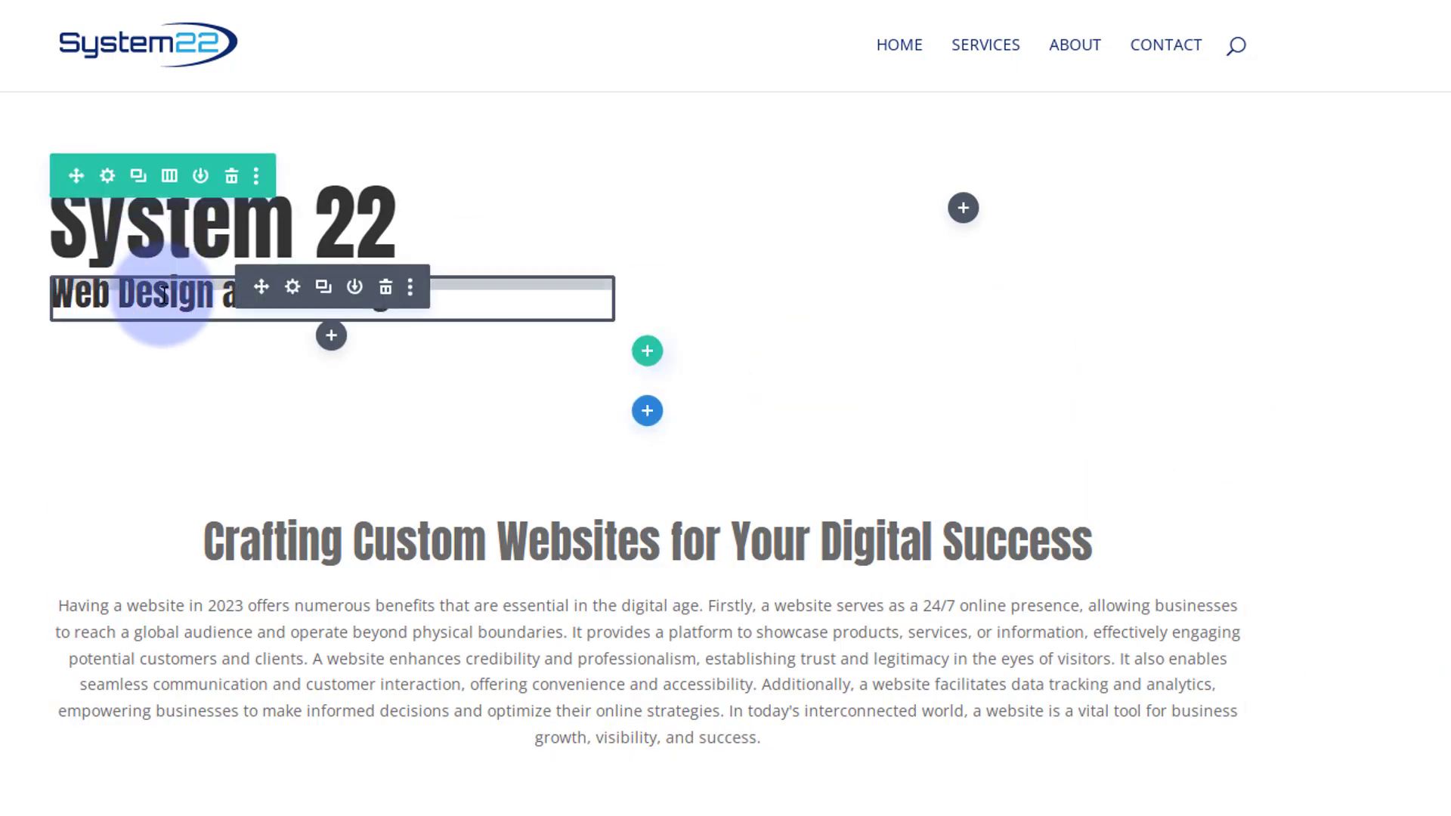
left_click(294, 289)
left_click(1141, 142)
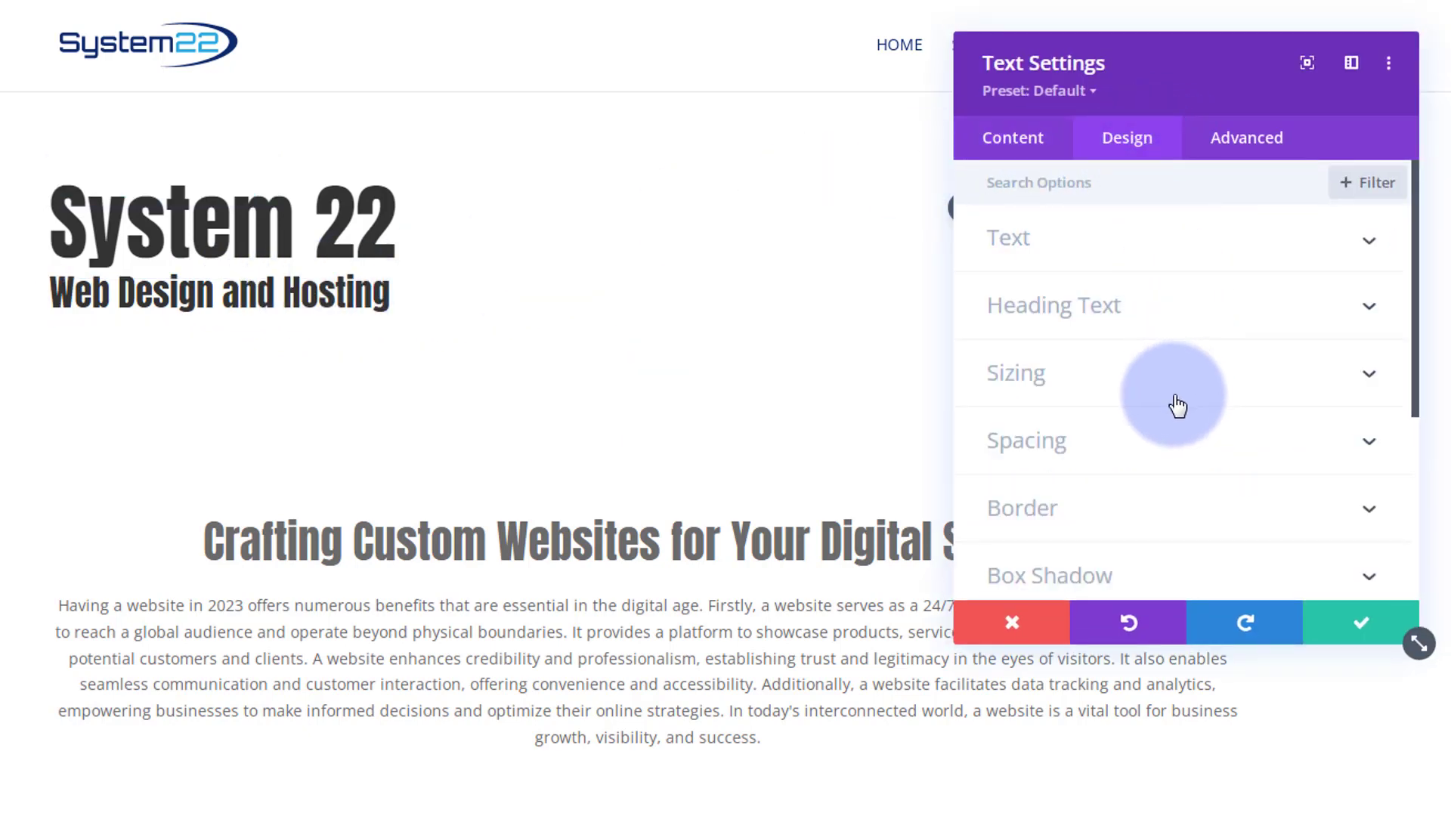
left_click(1126, 441)
left_click(1124, 271)
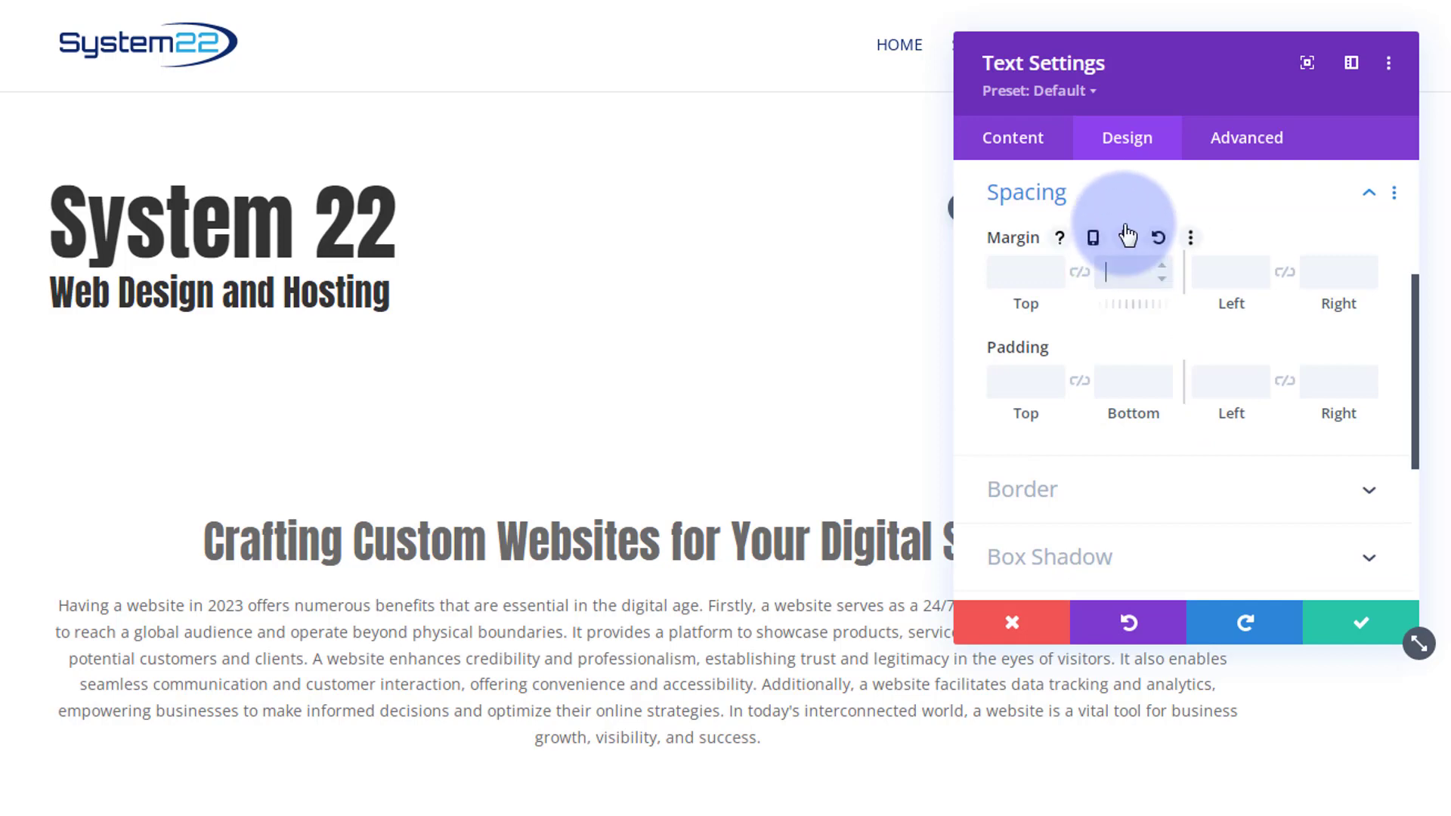
type("0px")
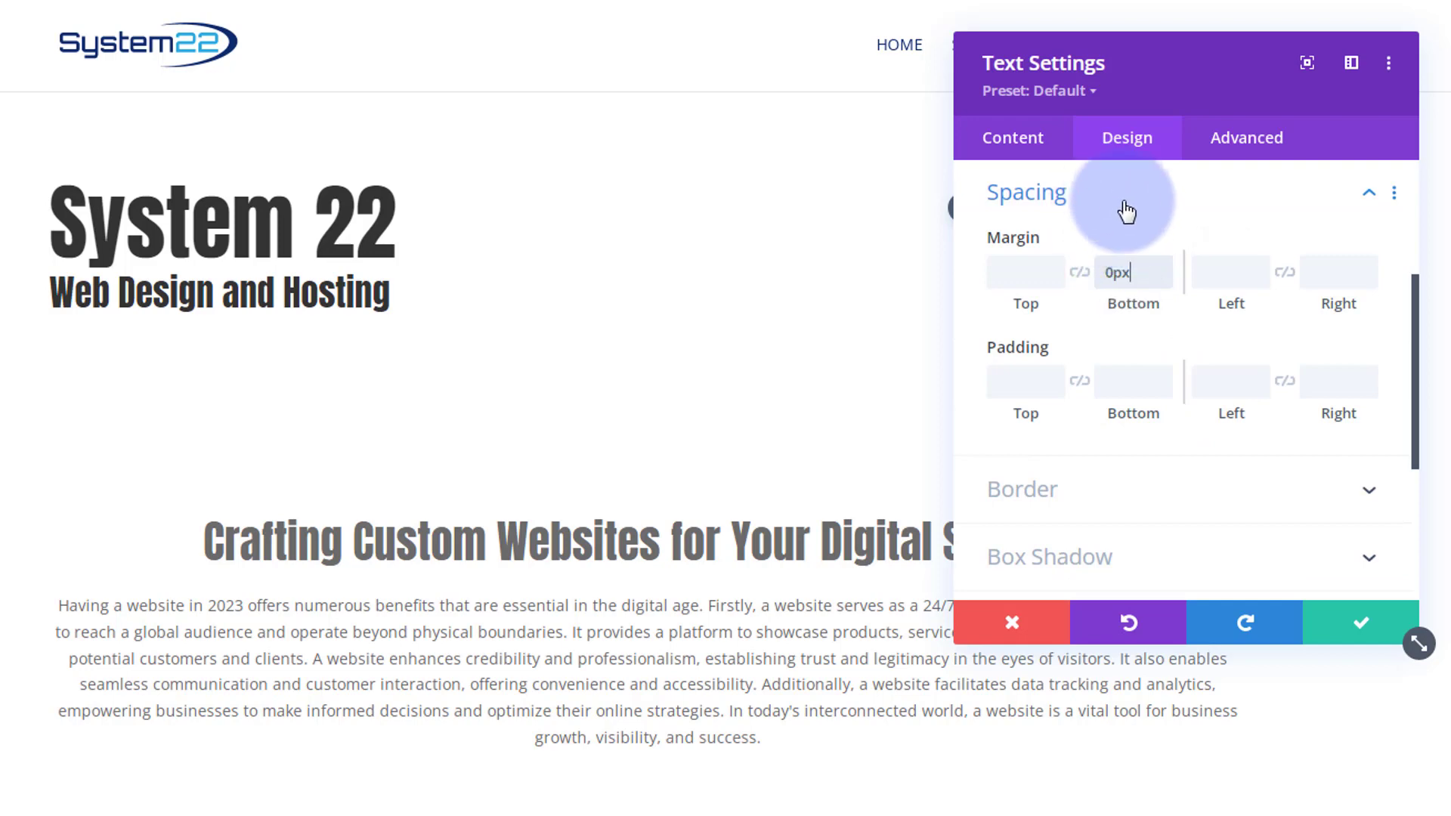
left_click(1365, 626)
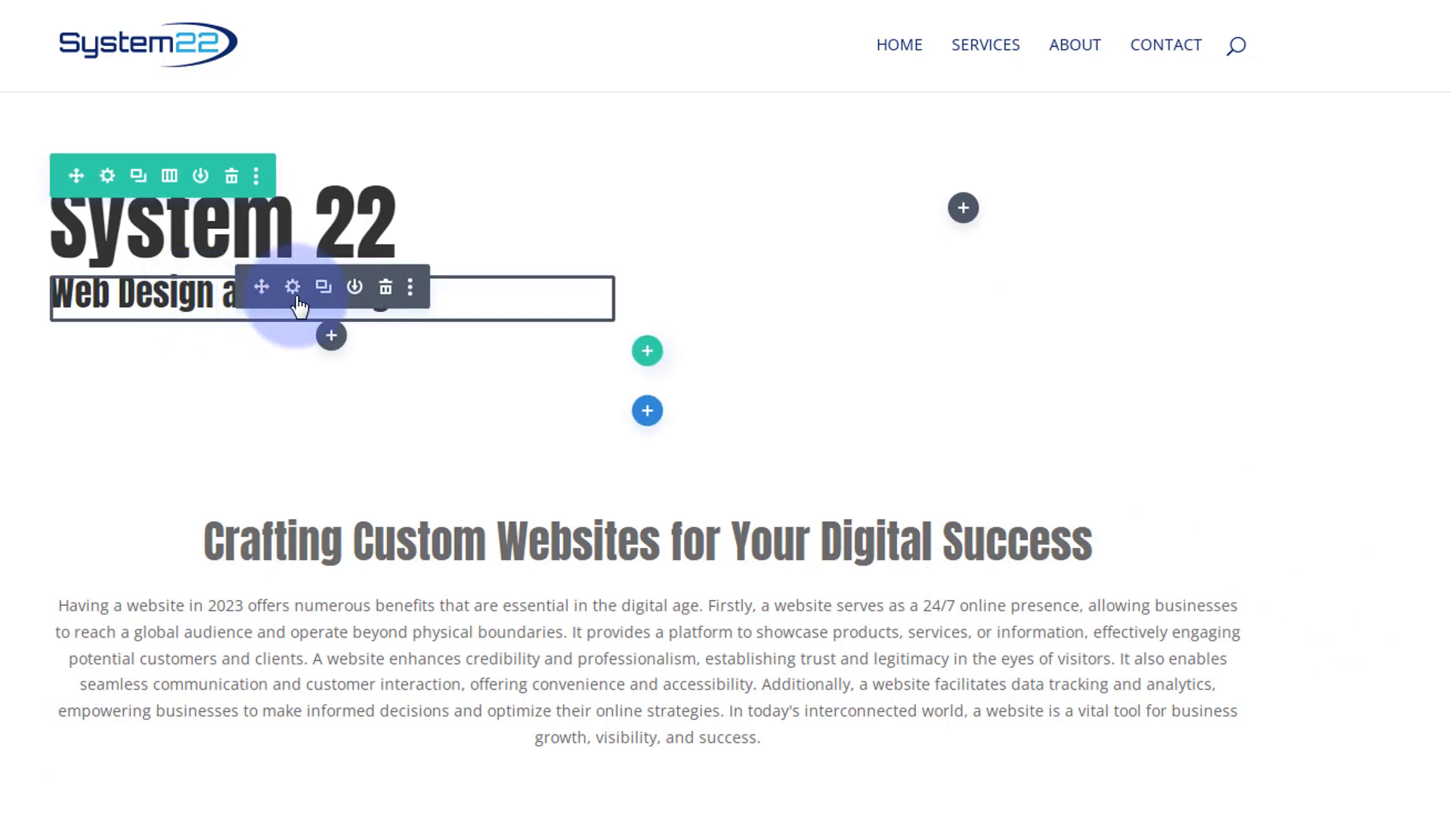
- Duplicate the "Web Design and Hosting" module and replace the copy's text with the pasted "Designing Digital Experiences That Inspire and Engage"
left_click(323, 290)
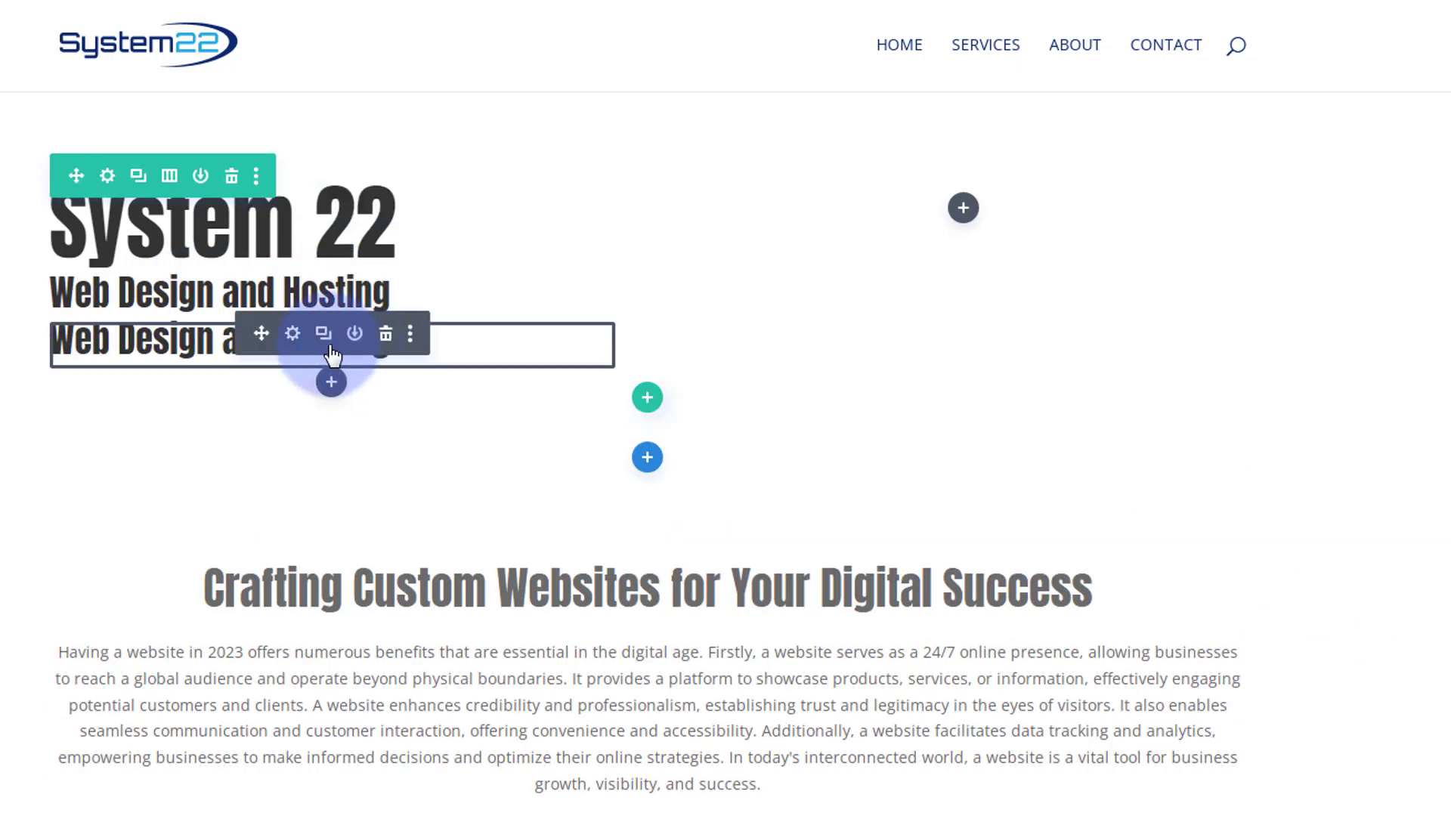
left_click(292, 334)
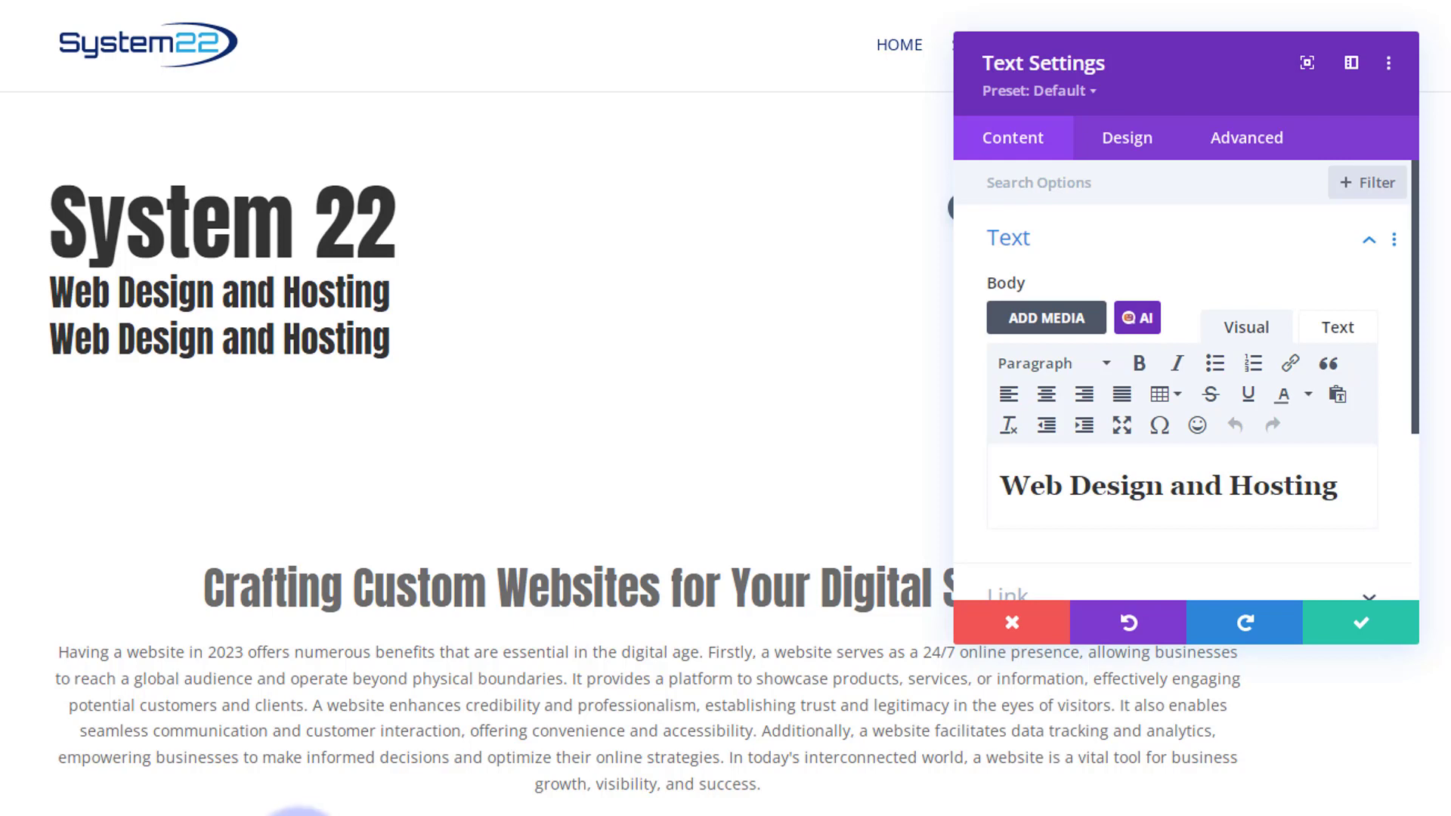
left_click_drag(1338, 484, 981, 487)
type("Designing Digital Experiences That Inspire and Engage")
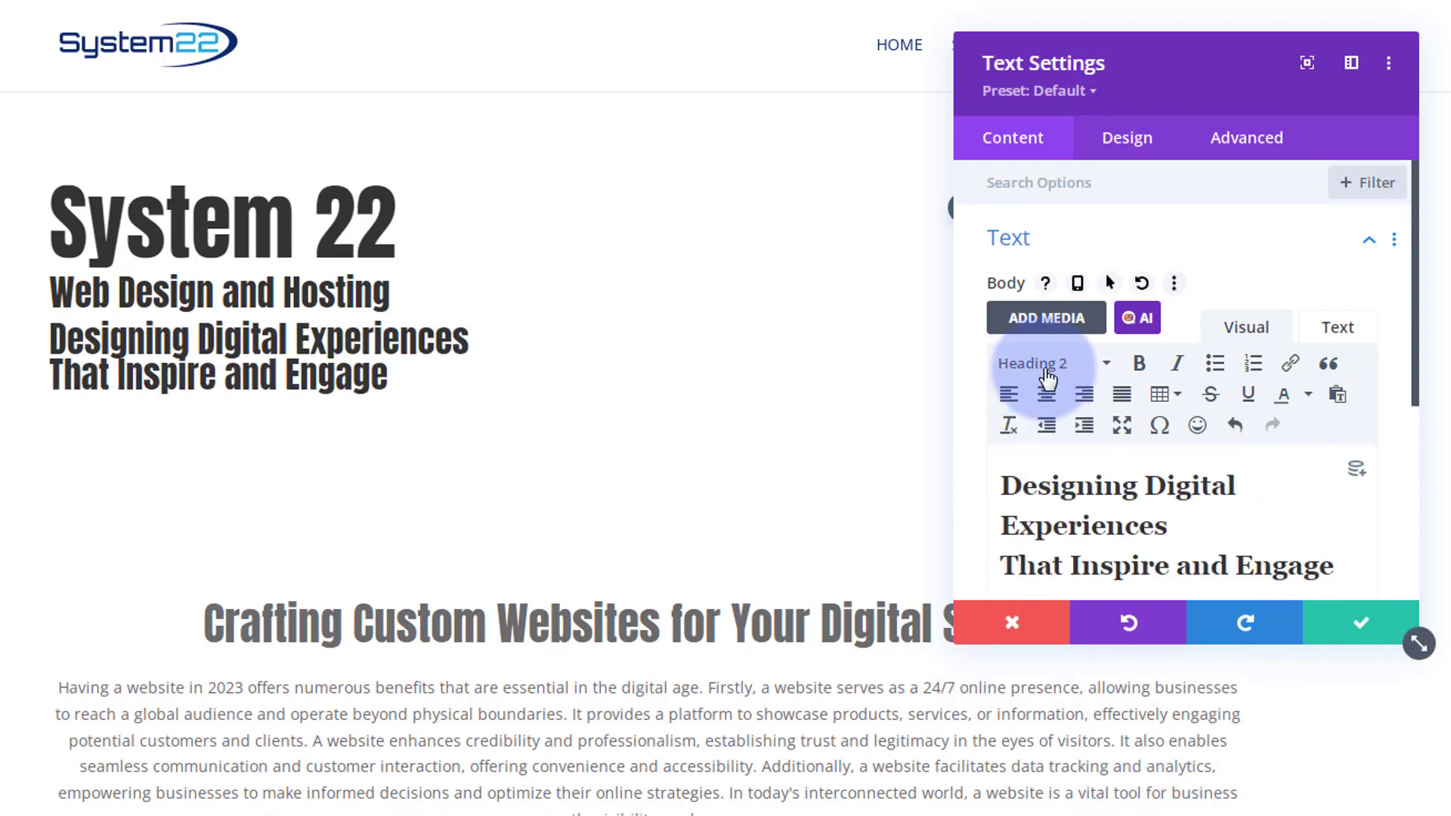
- Format the pasted text as Paragraph and split it into two lines with a line break after "Experiences"
left_click(1047, 375)
left_click(1045, 401)
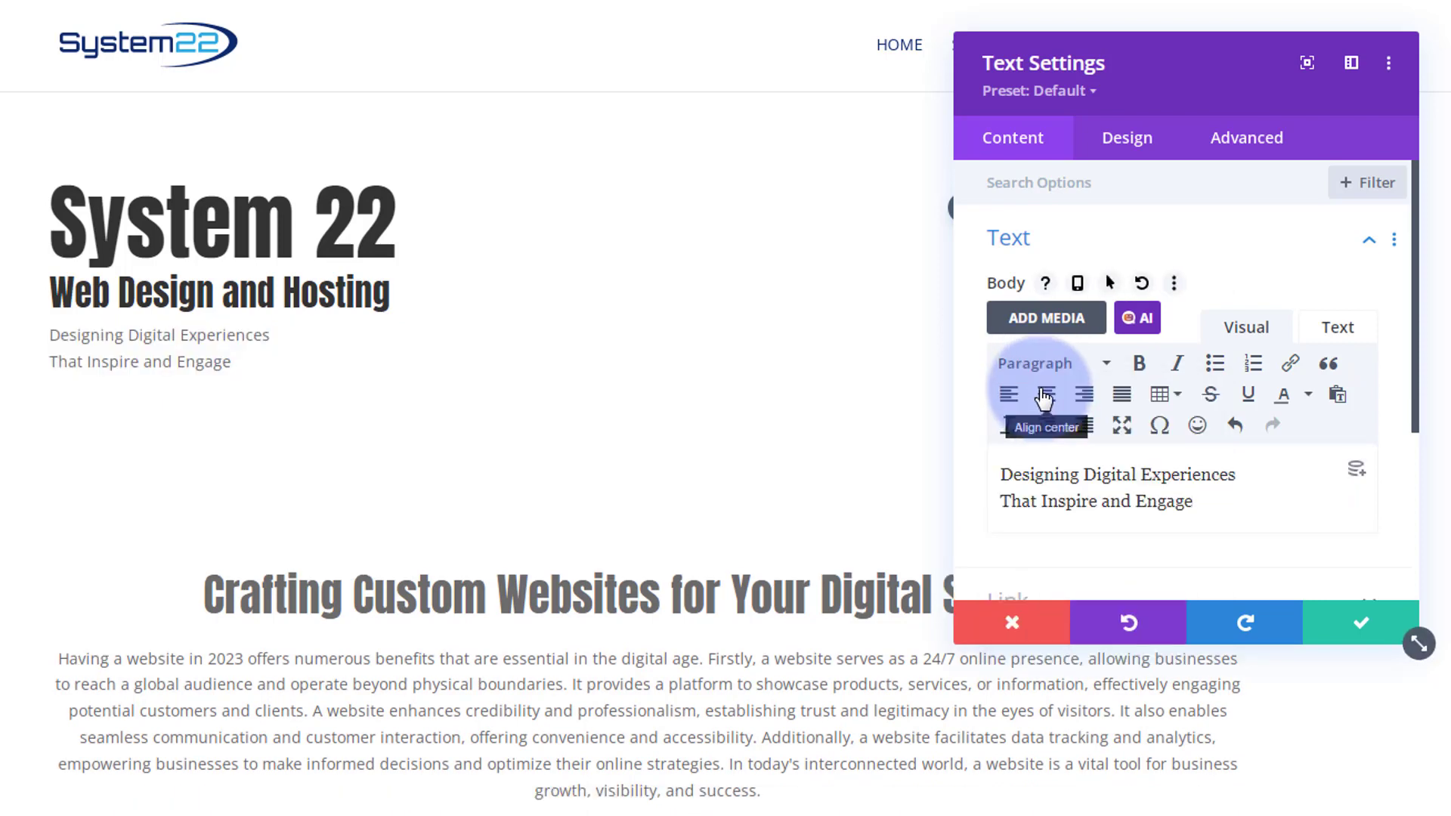
left_click(1266, 473)
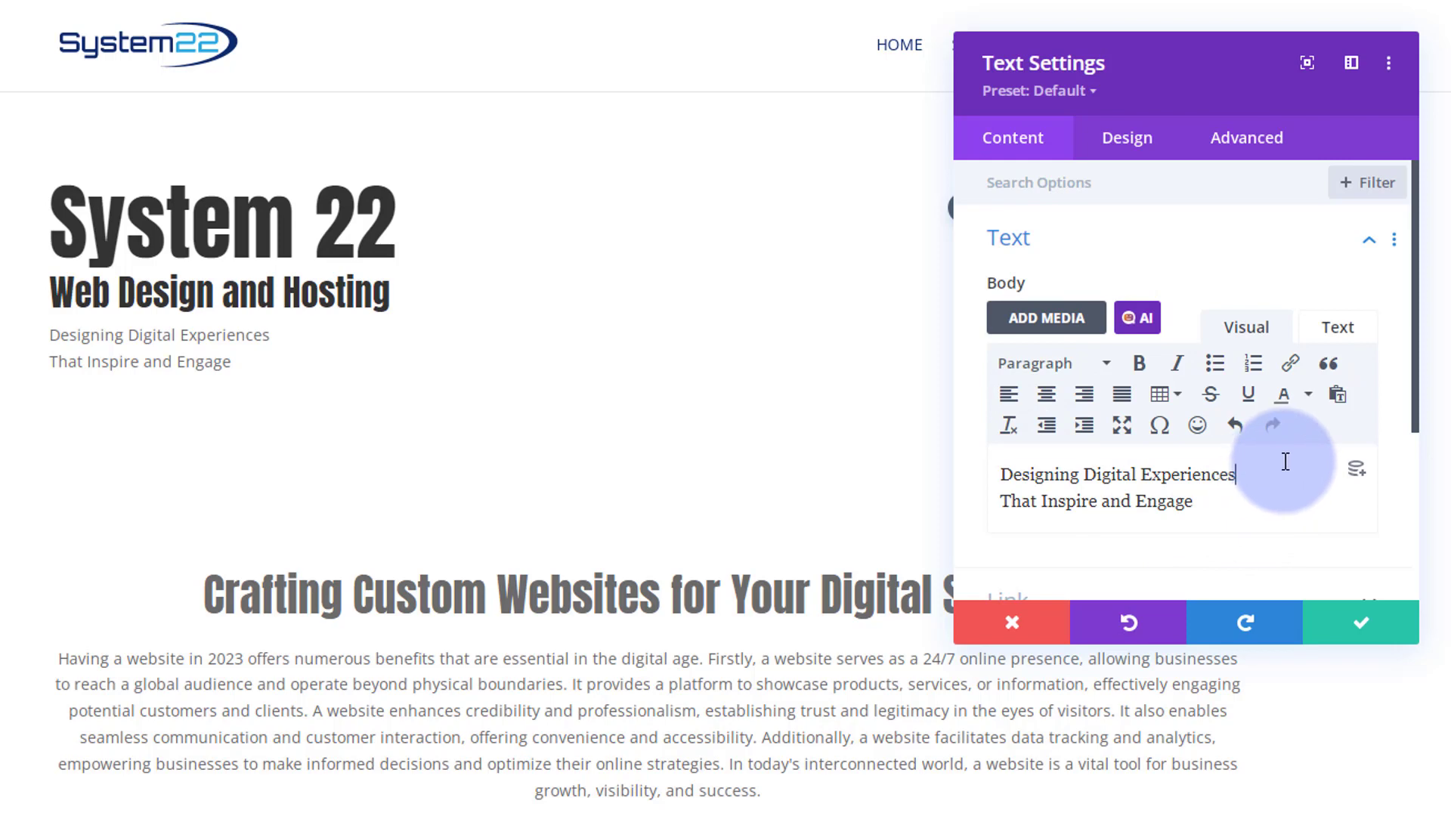
key("Delete")
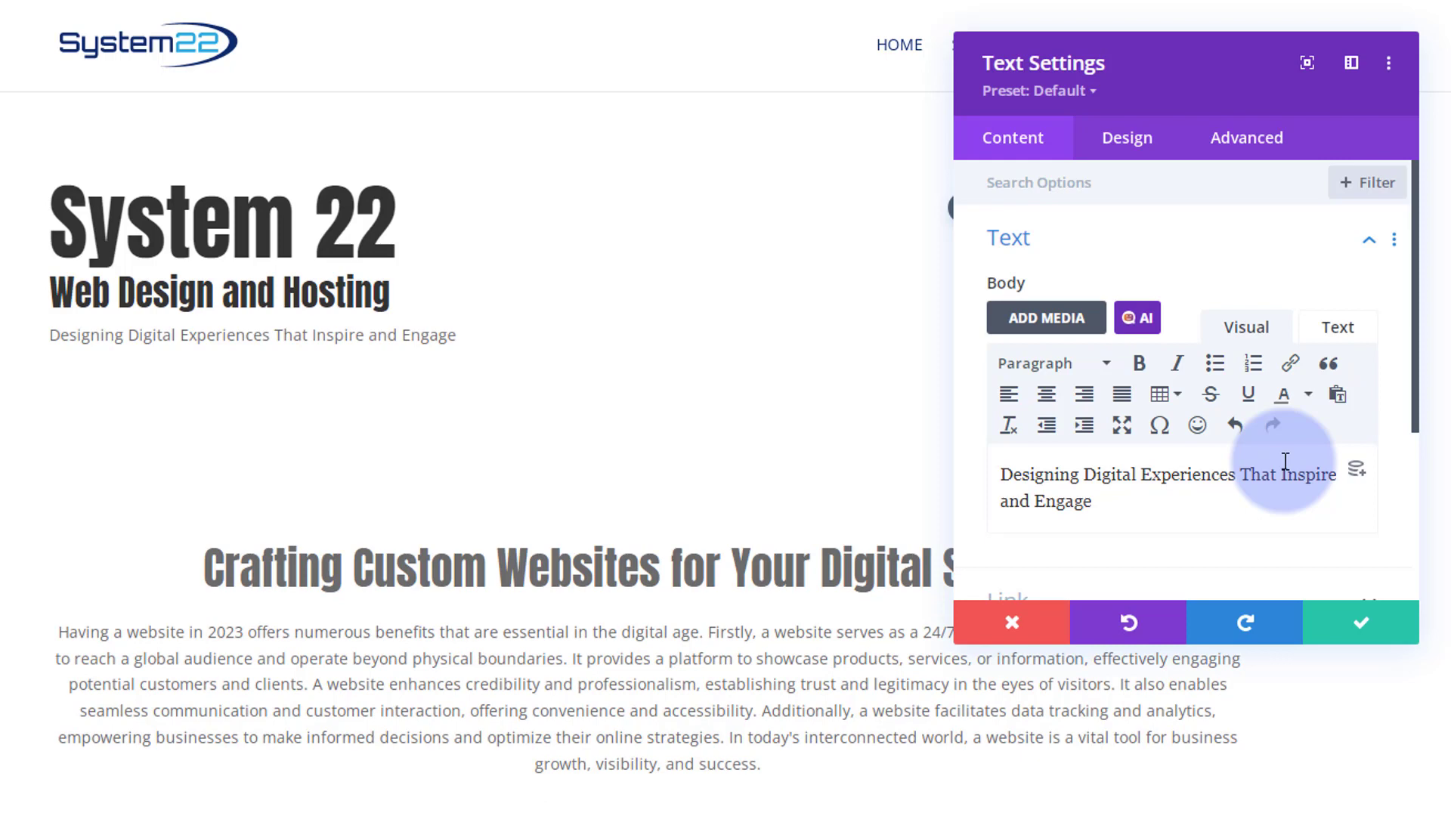
key("Return")
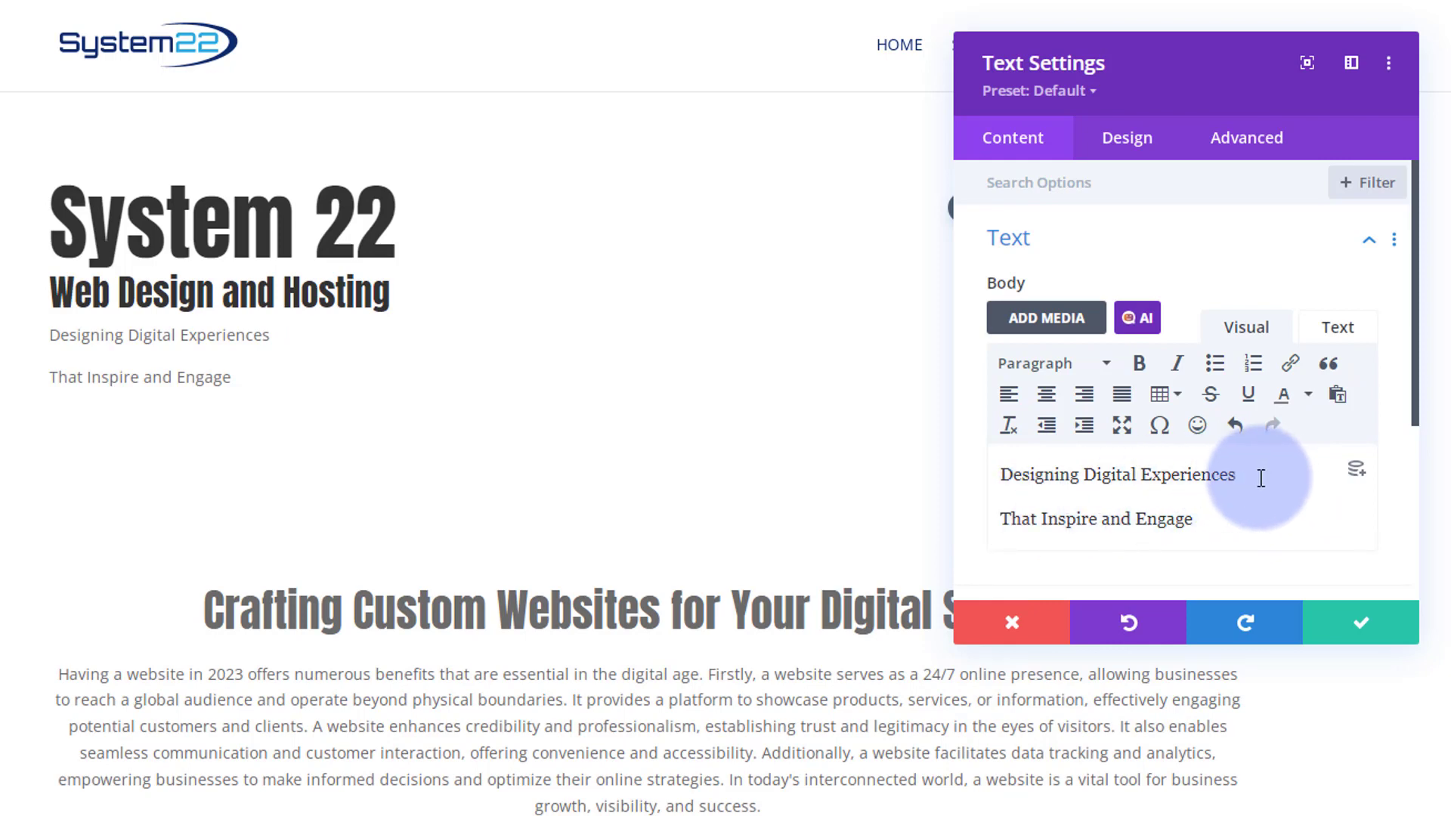
key("BackSpace")
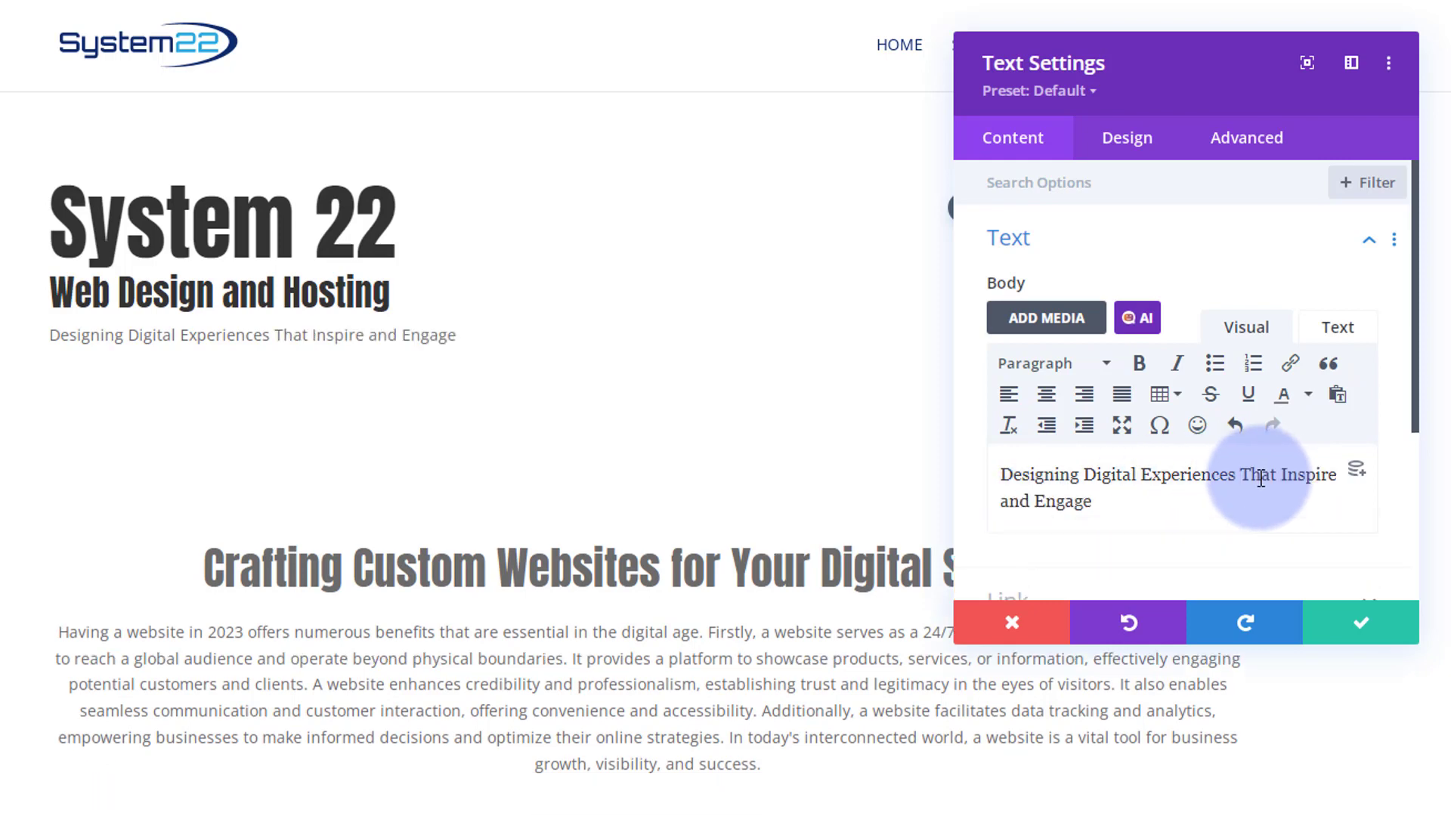
key("Return")
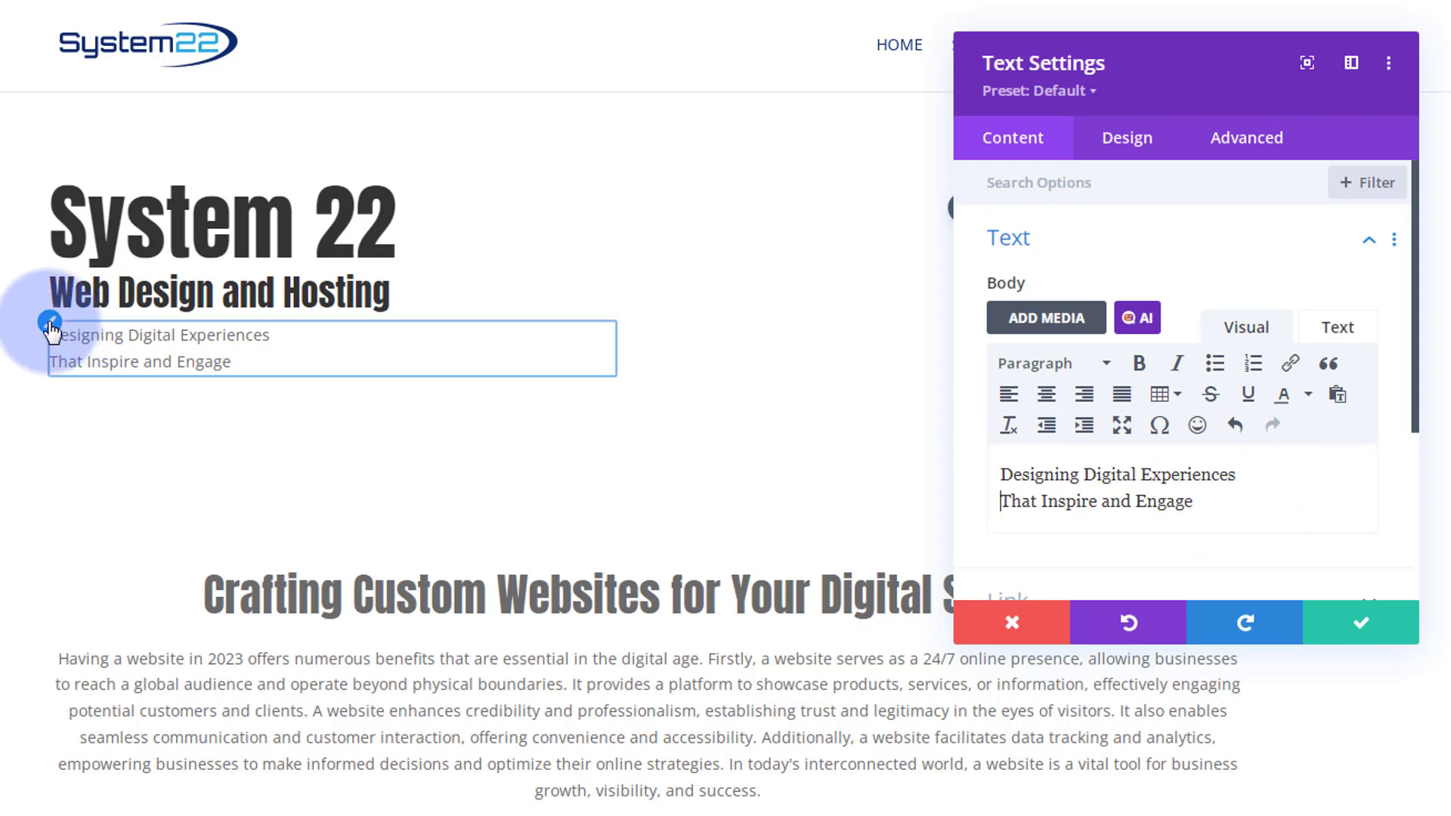
- Set the tagline module's body text size to 22px and its font weight to Semi Bold
left_click(49, 323)
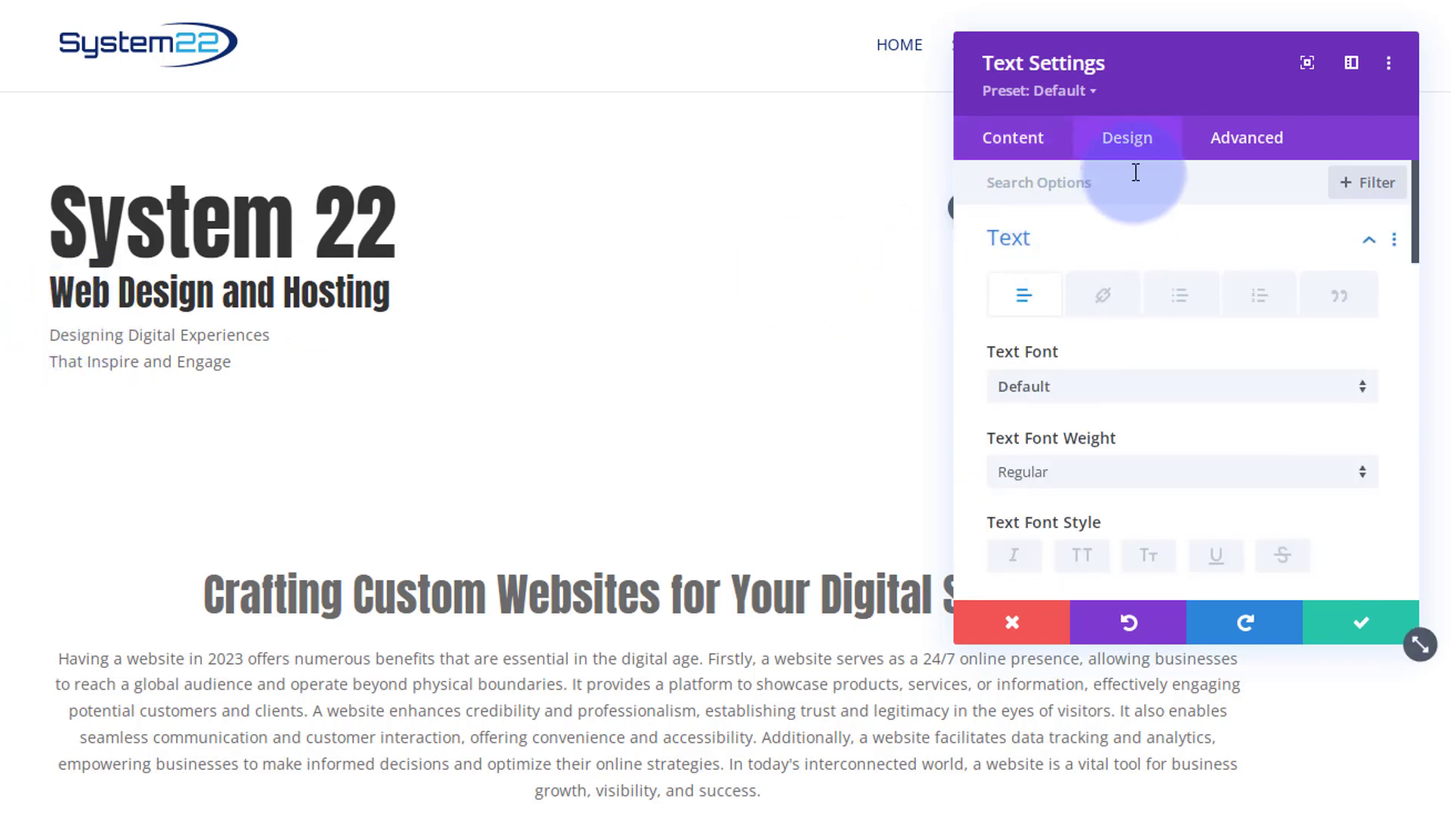
scroll(1134, 278, "down", 5)
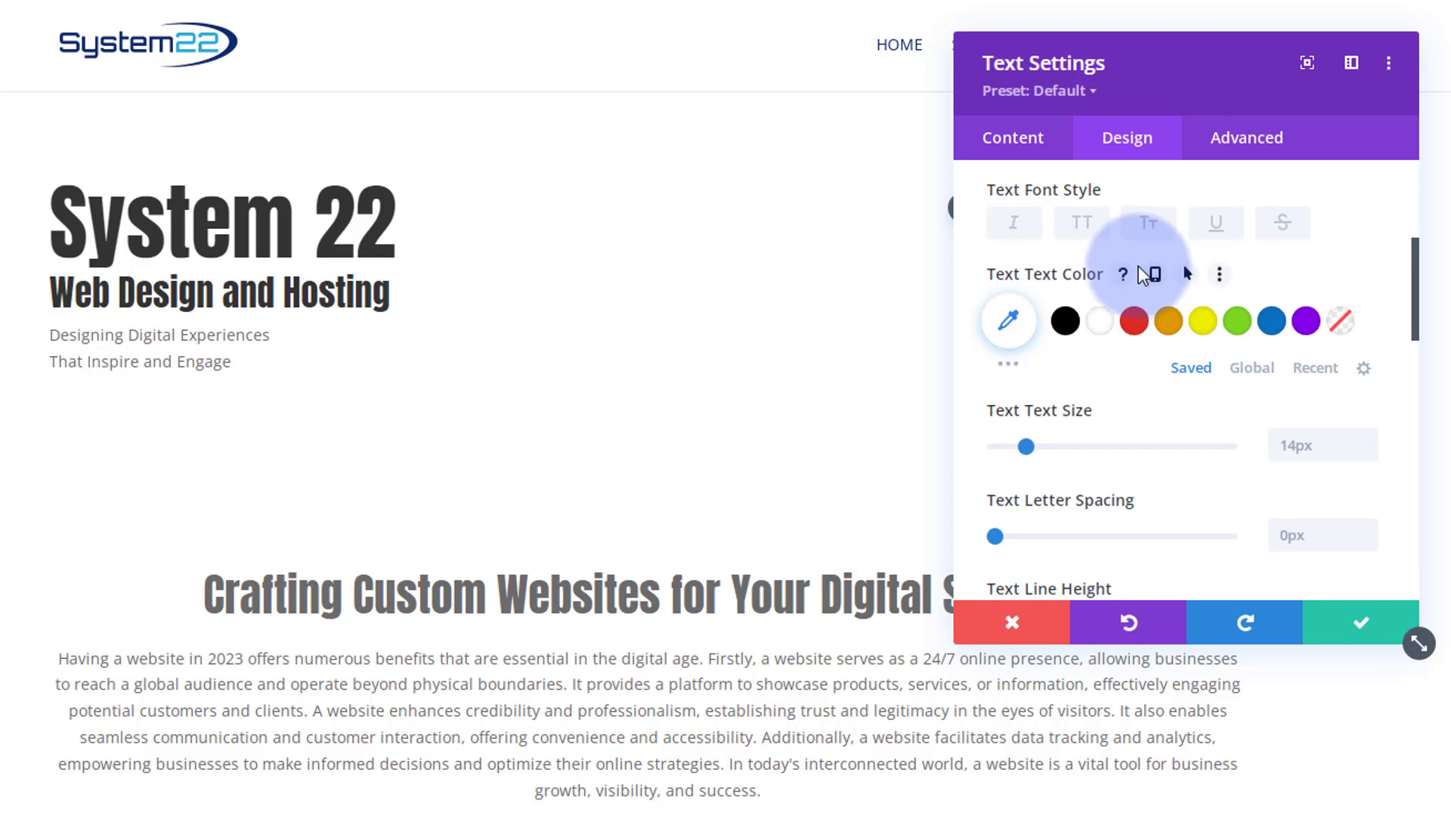
scroll(1138, 266, "down", 2)
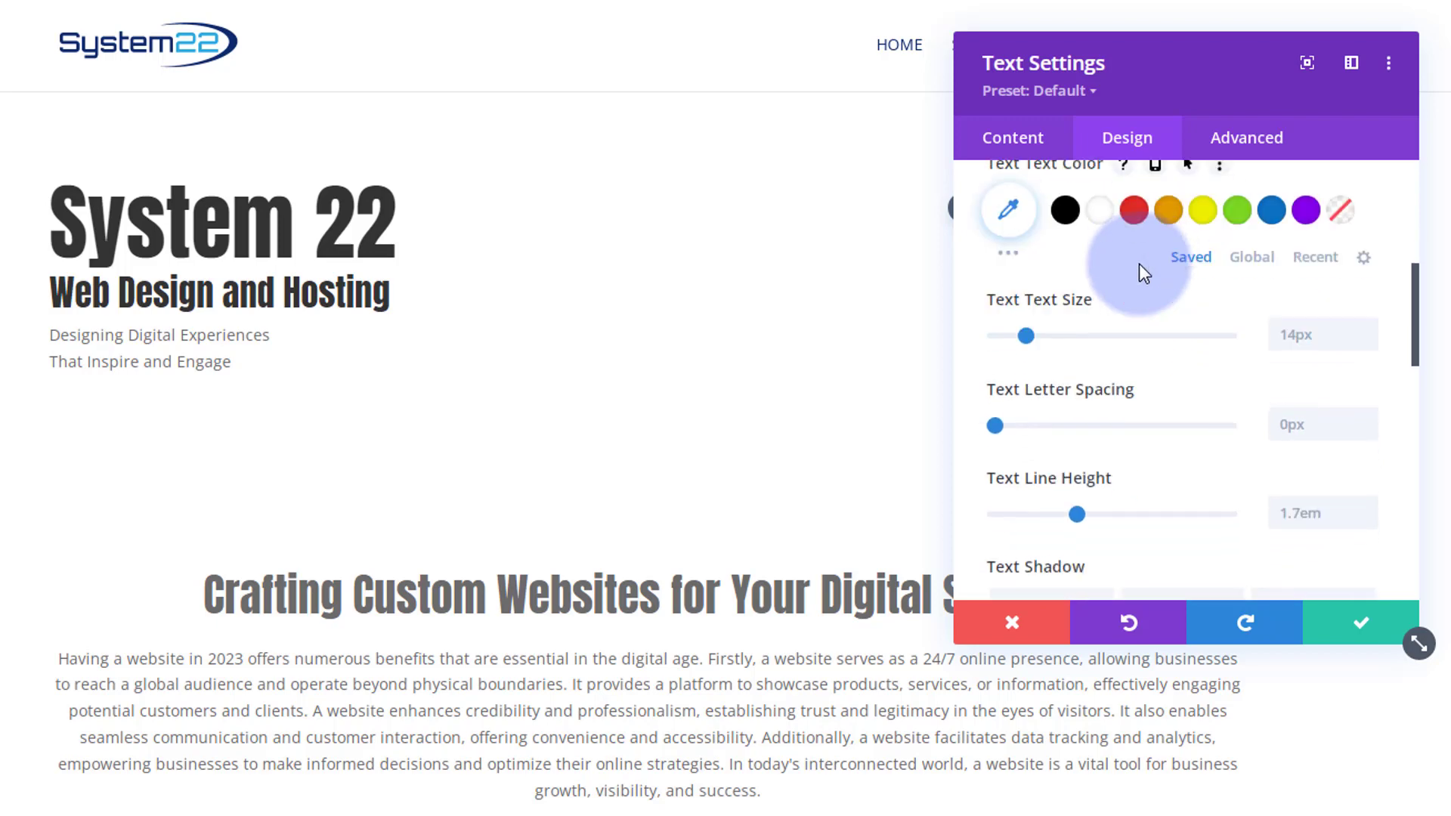
left_click(1315, 334)
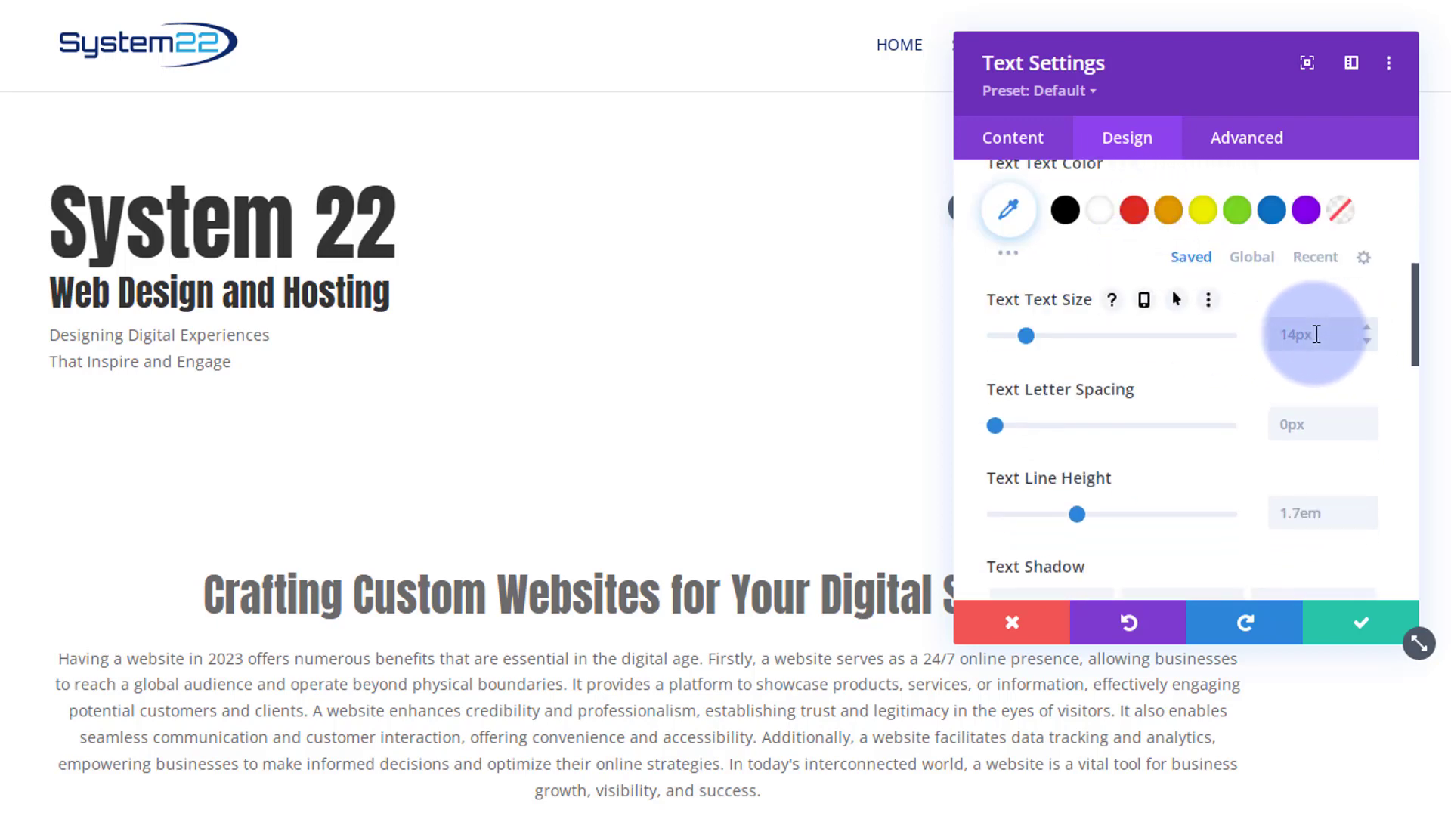
type("22px")
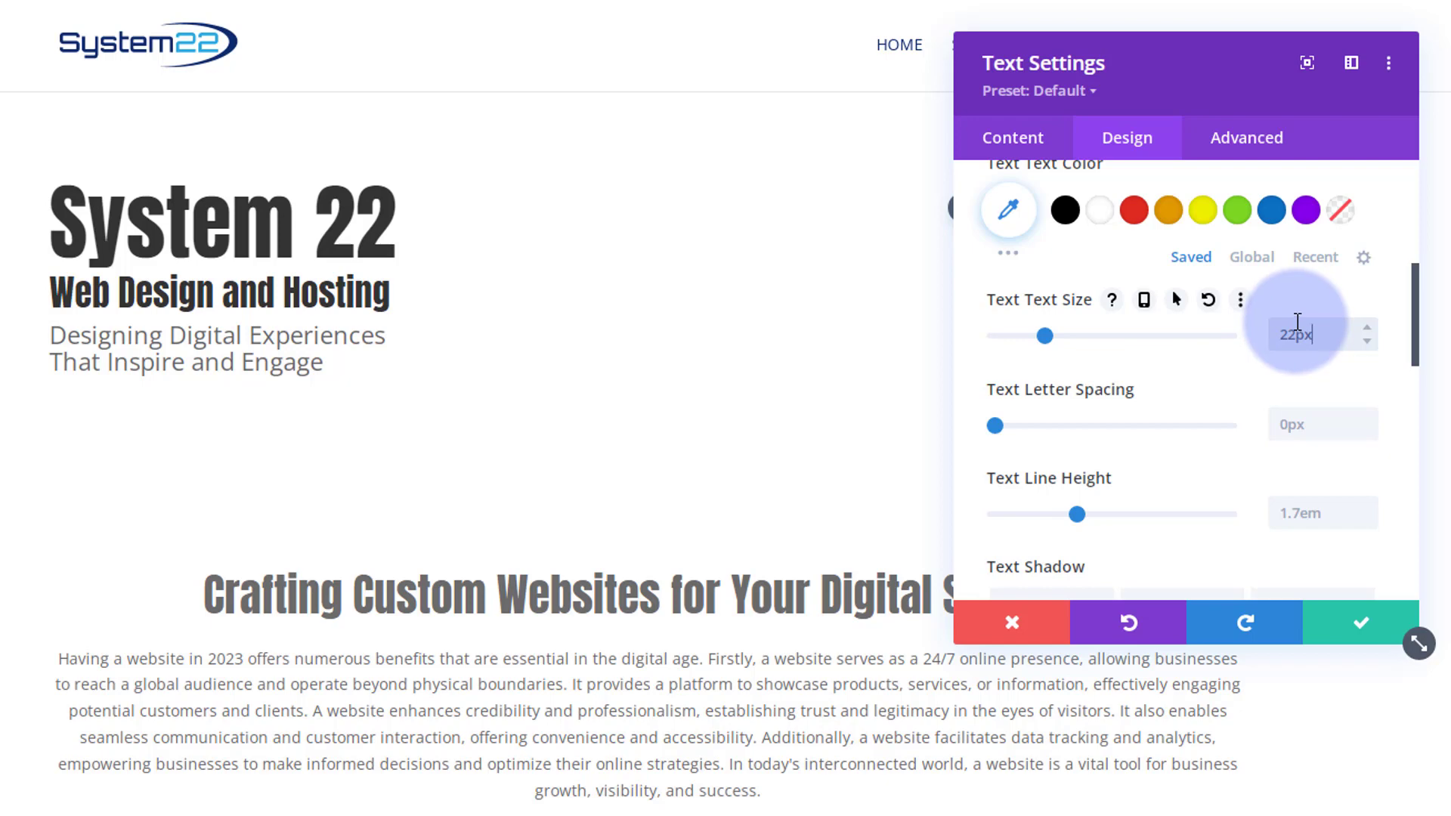
scroll(1229, 327, "up", 3)
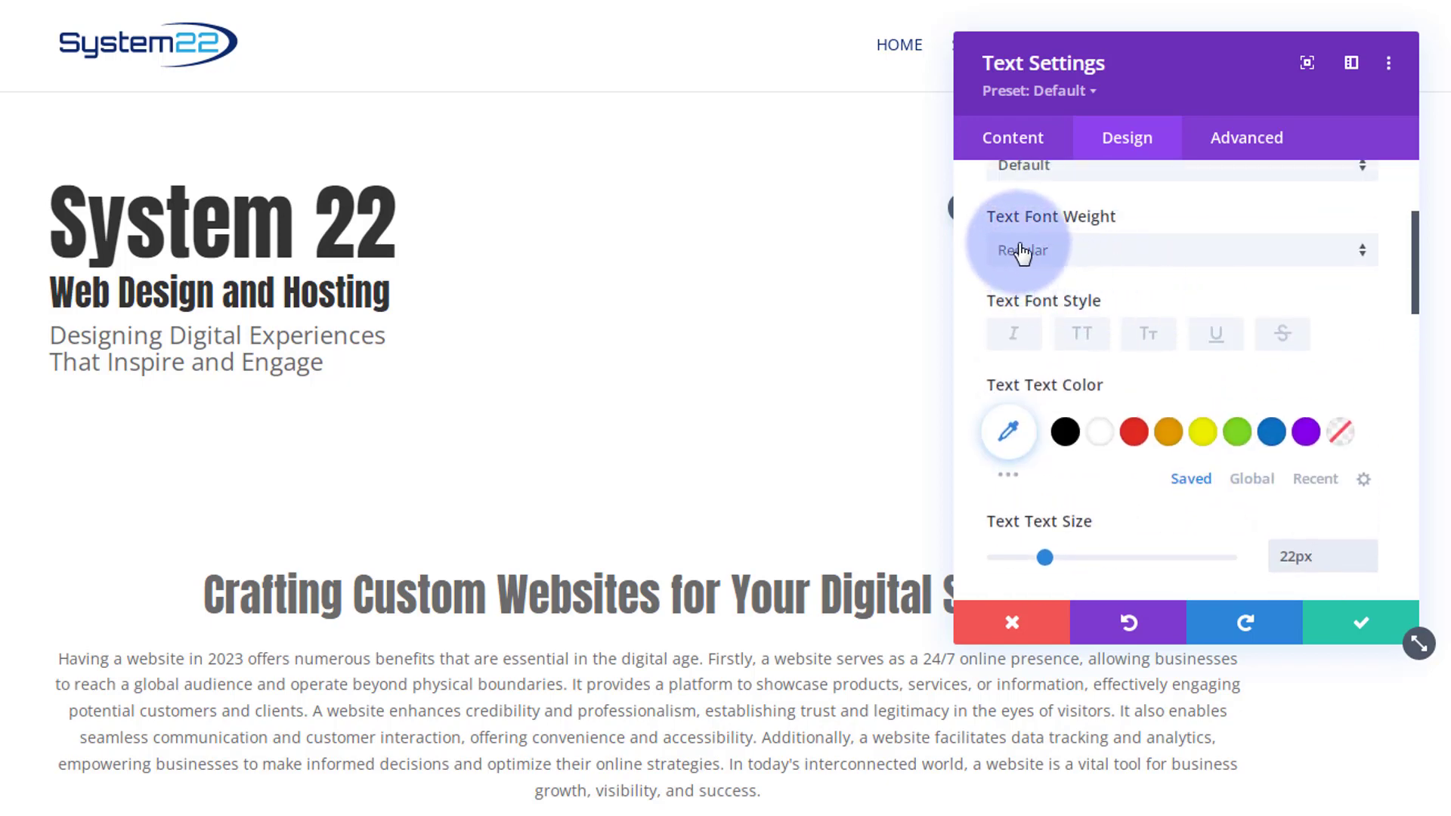
left_click(1091, 254)
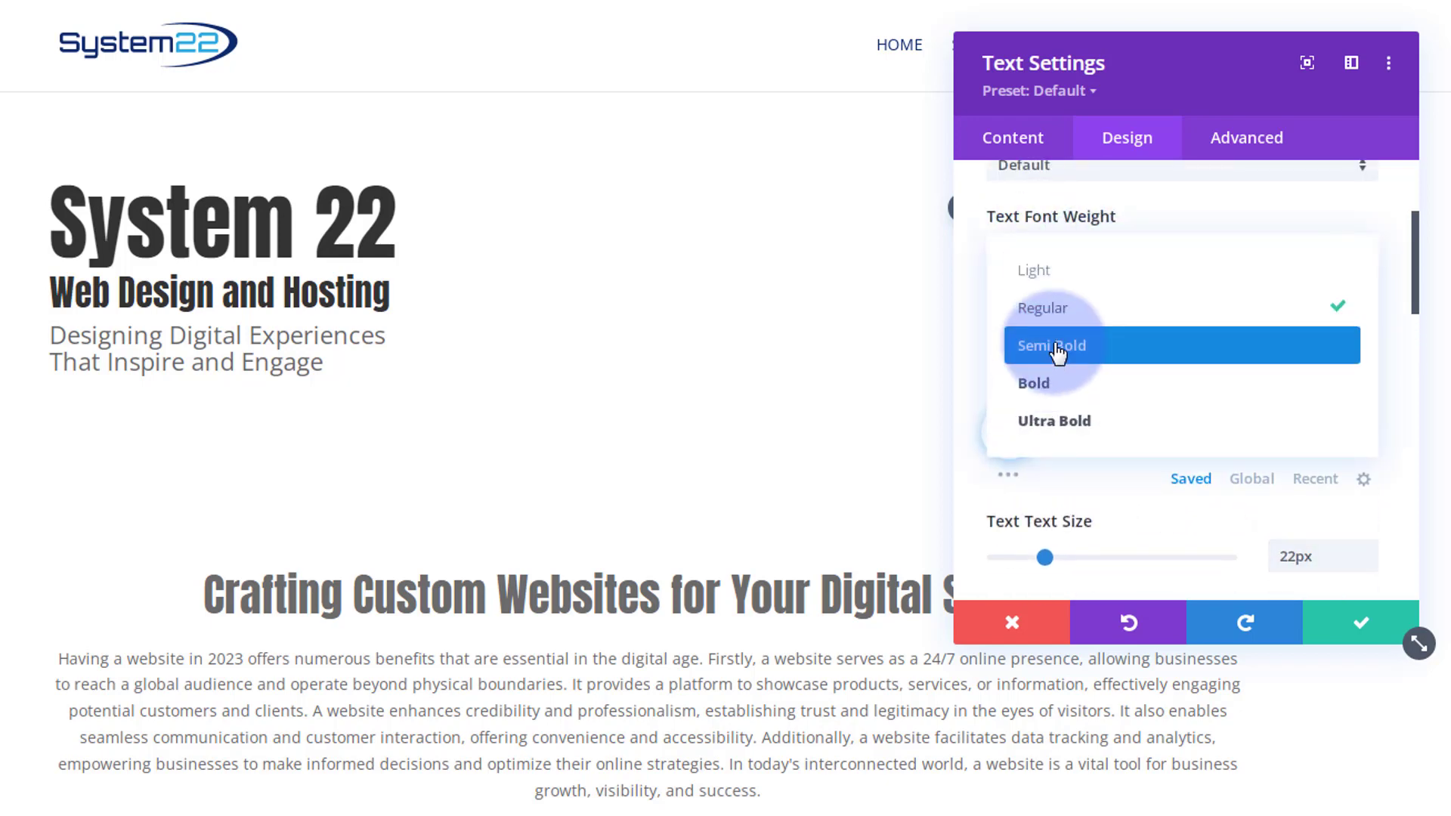
left_click(1058, 350)
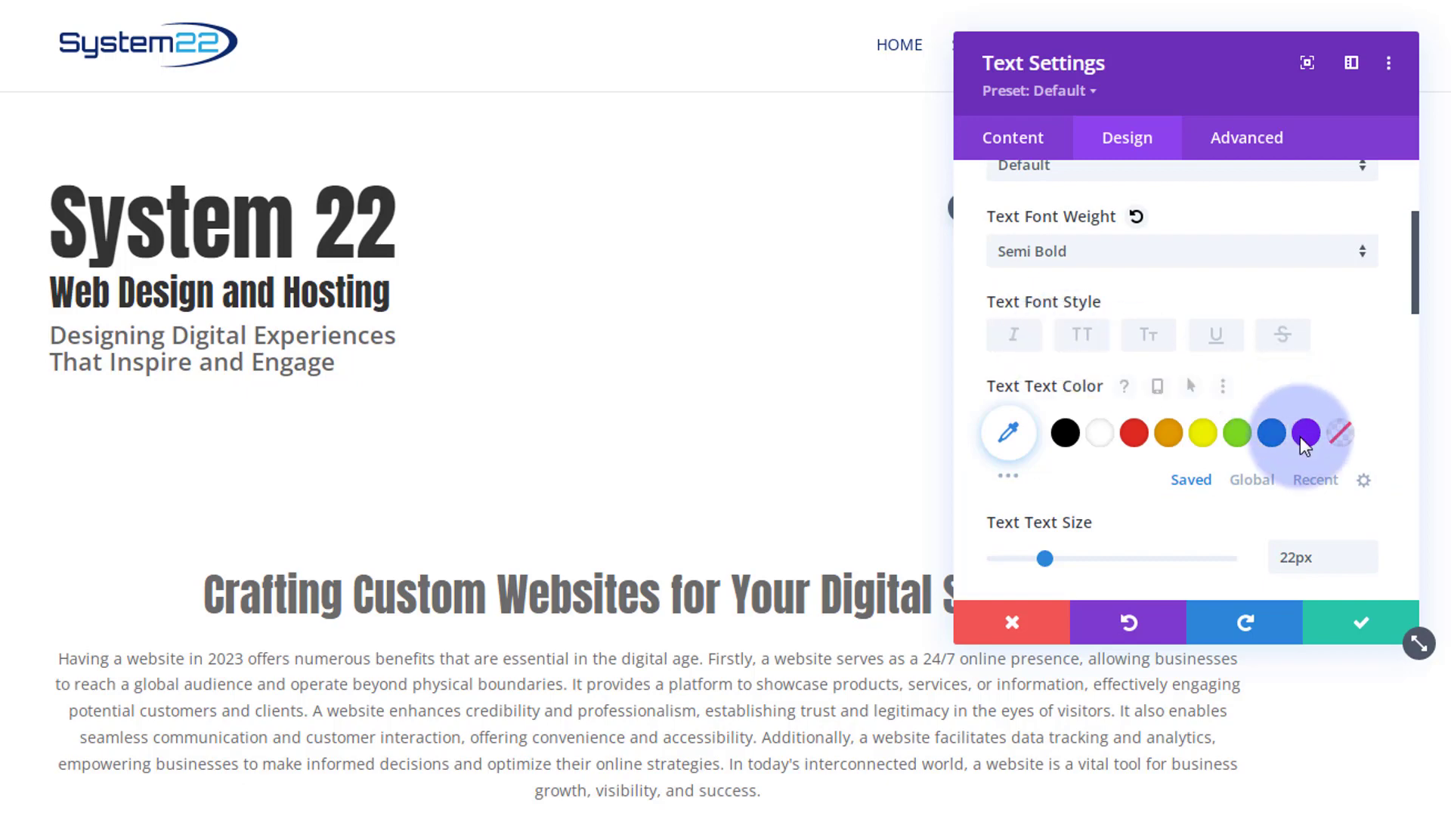
- Save the tagline settings and insert a Social Media Follow module below the tagline
left_click(1359, 637)
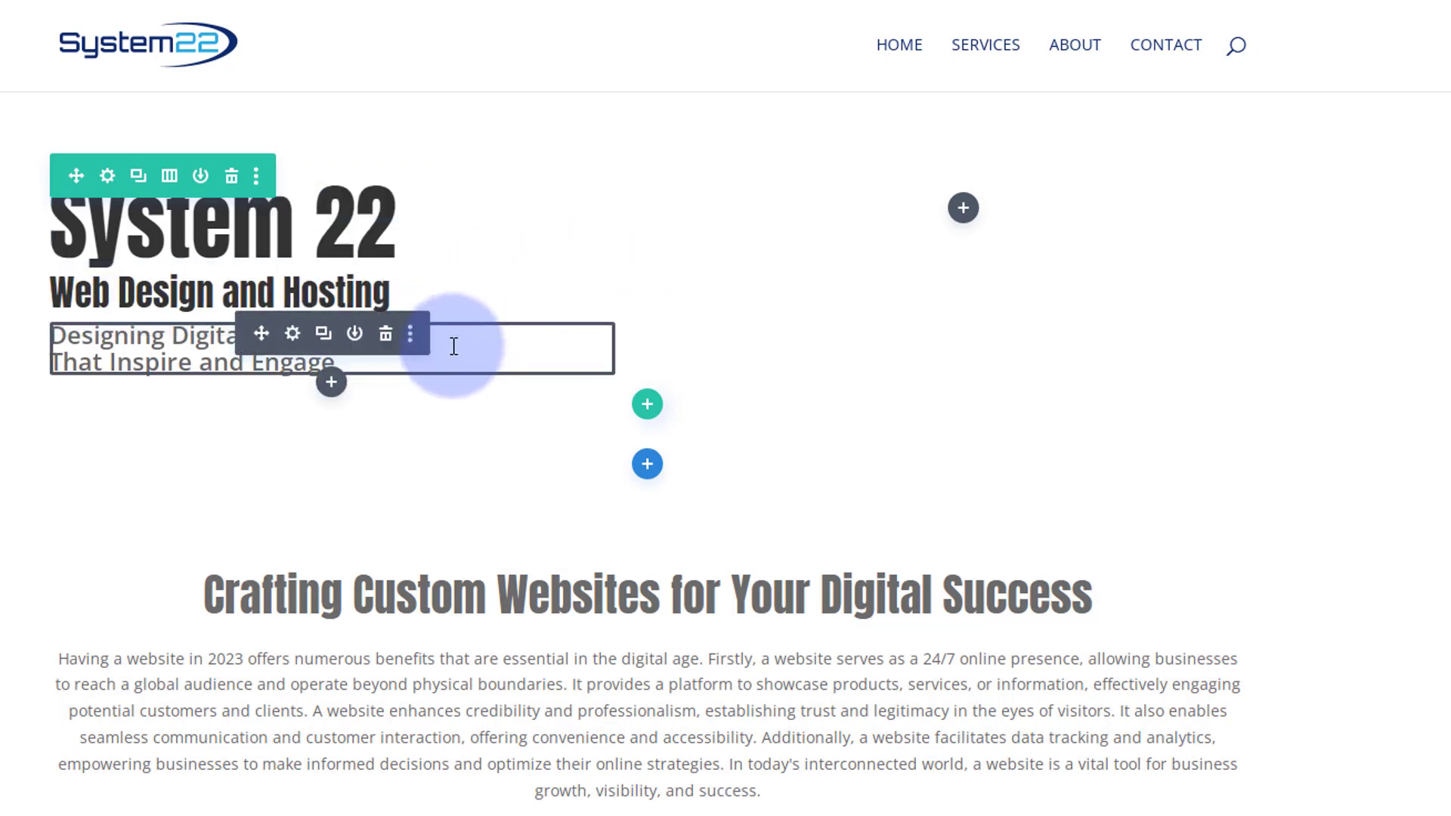
left_click(332, 384)
scroll(346, 661, "down", 1)
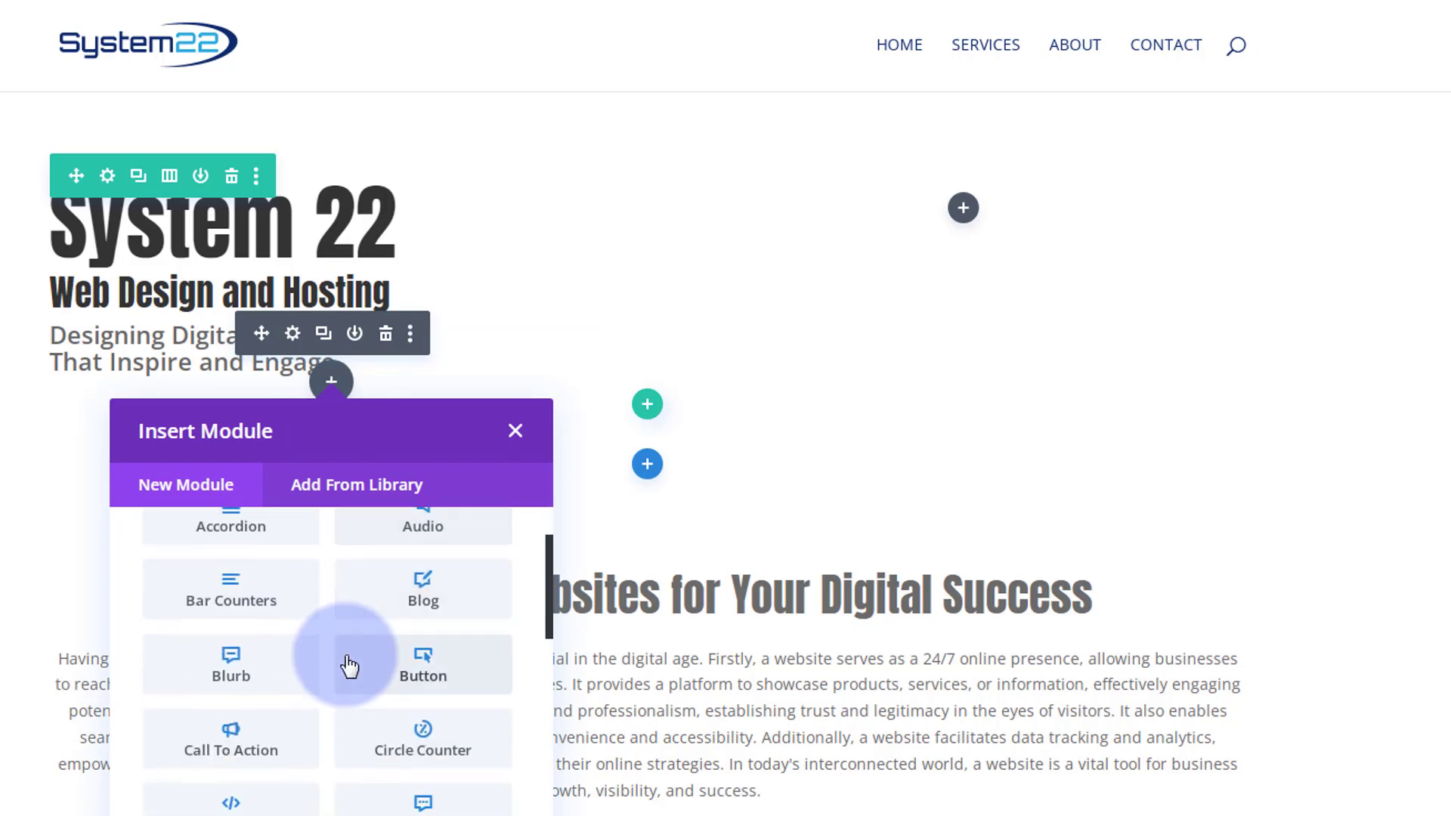
scroll(348, 663, "down", 10)
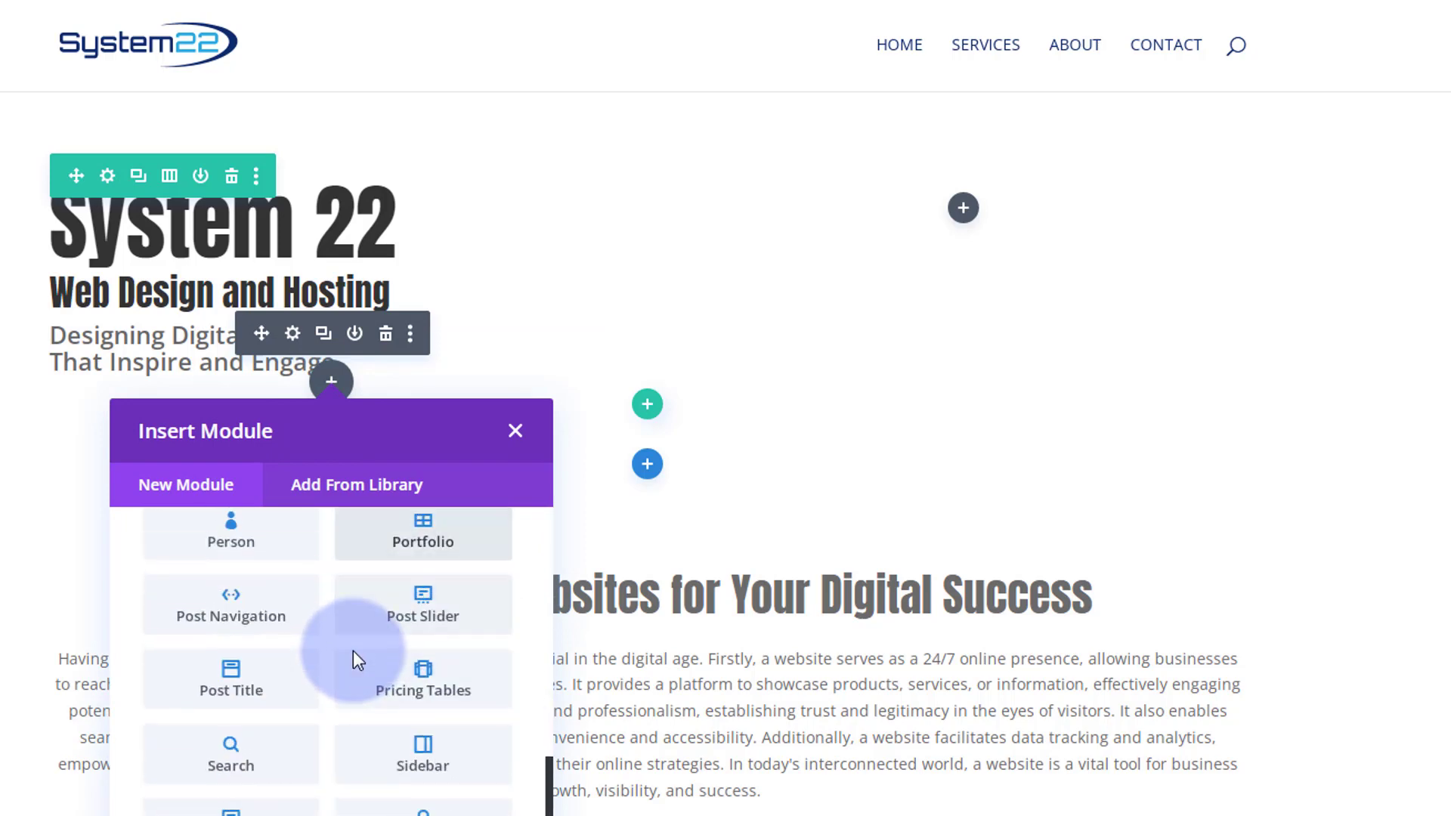
scroll(362, 650, "down", 3)
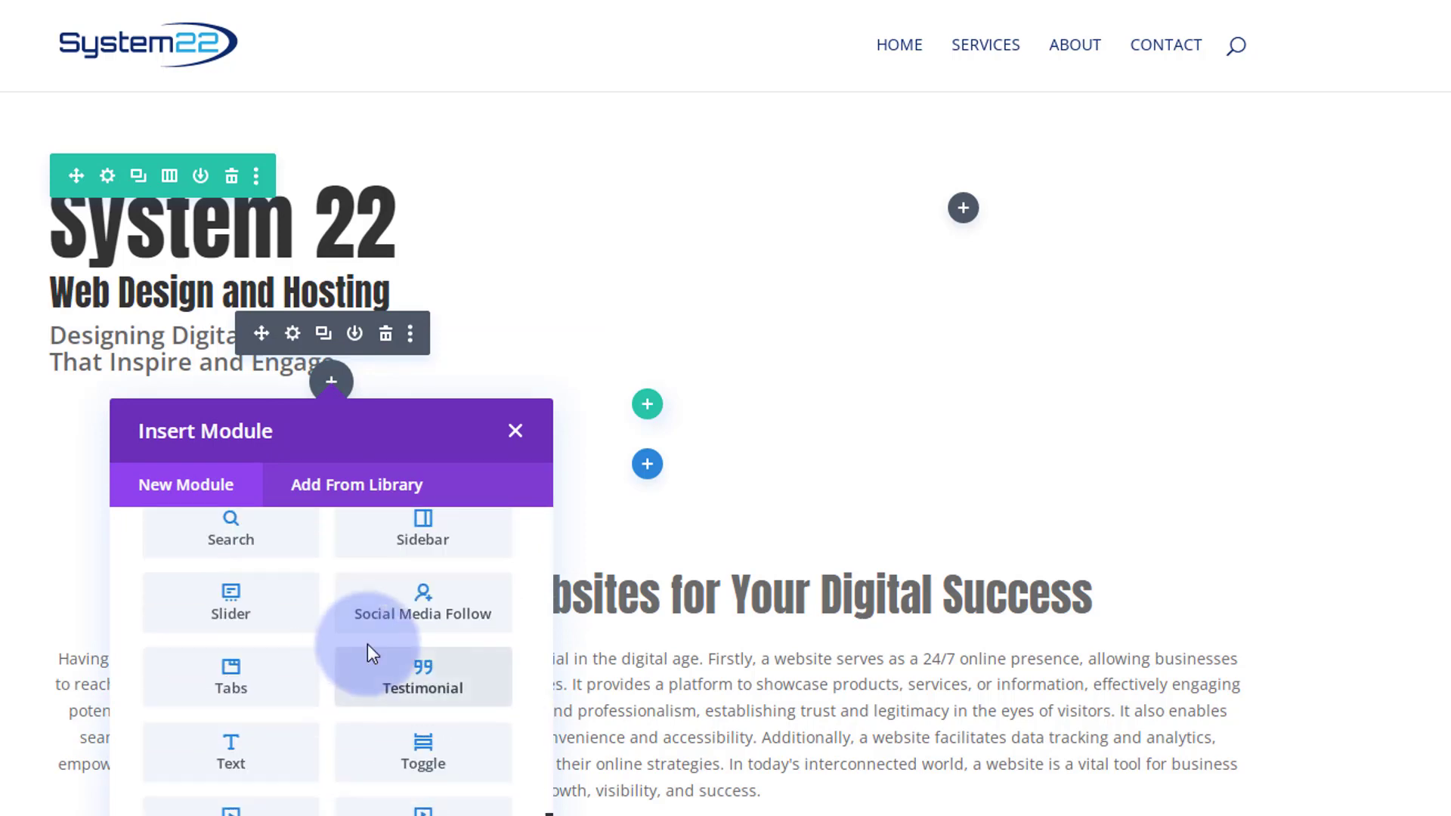
left_click(422, 613)
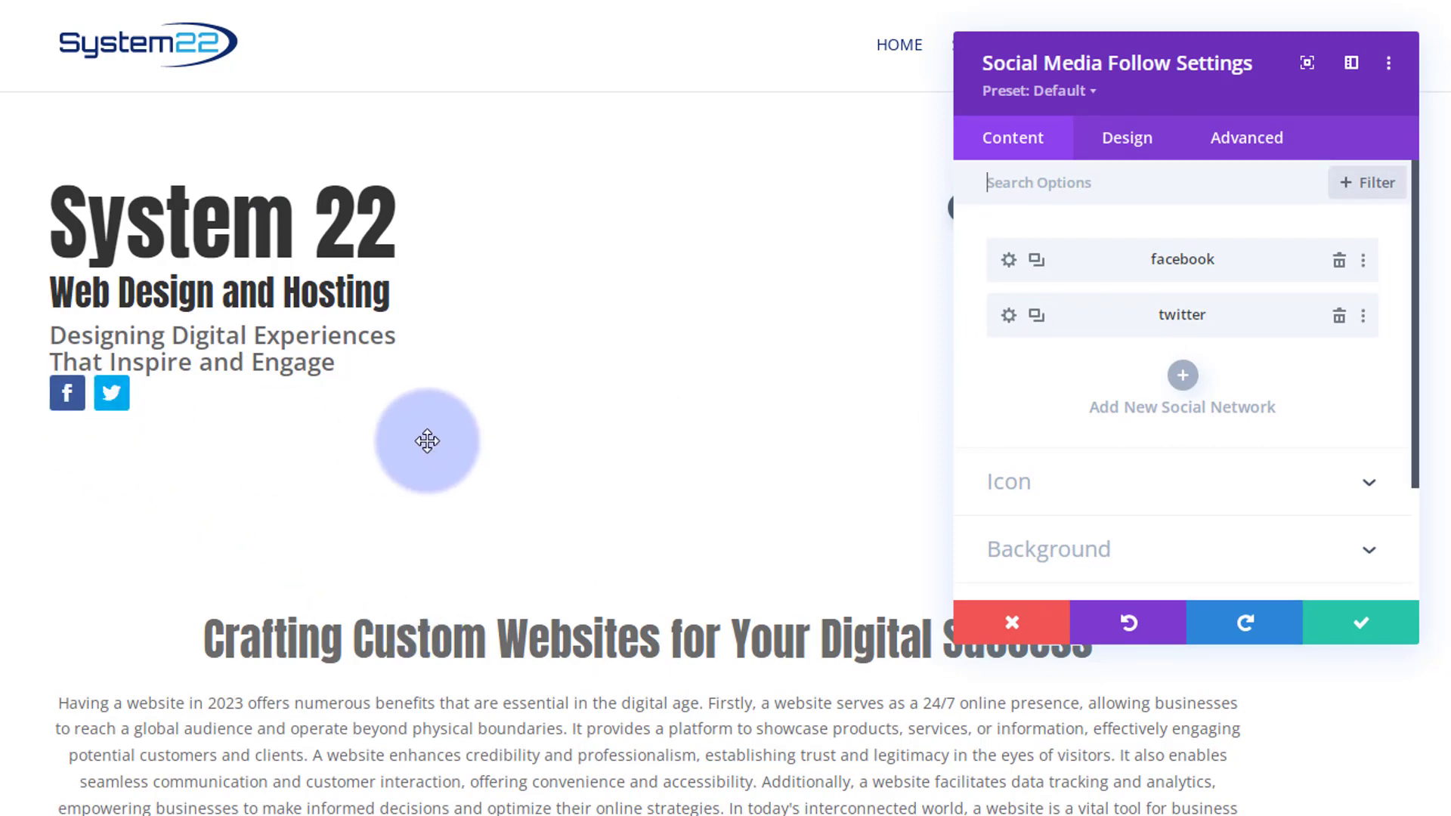
- Add a new social network to the follow module and set it to Instagram
left_click(1181, 377)
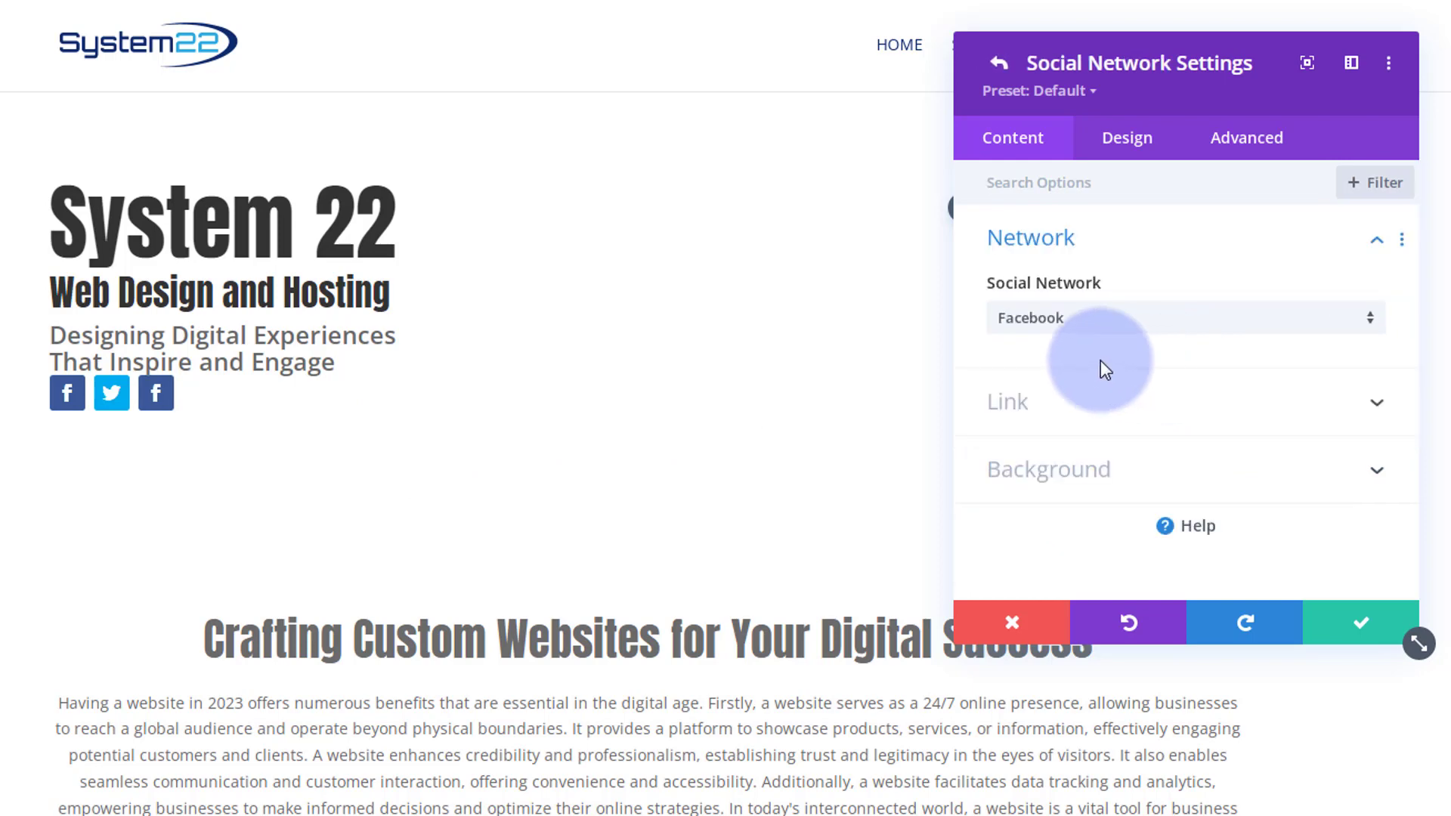
left_click(1111, 325)
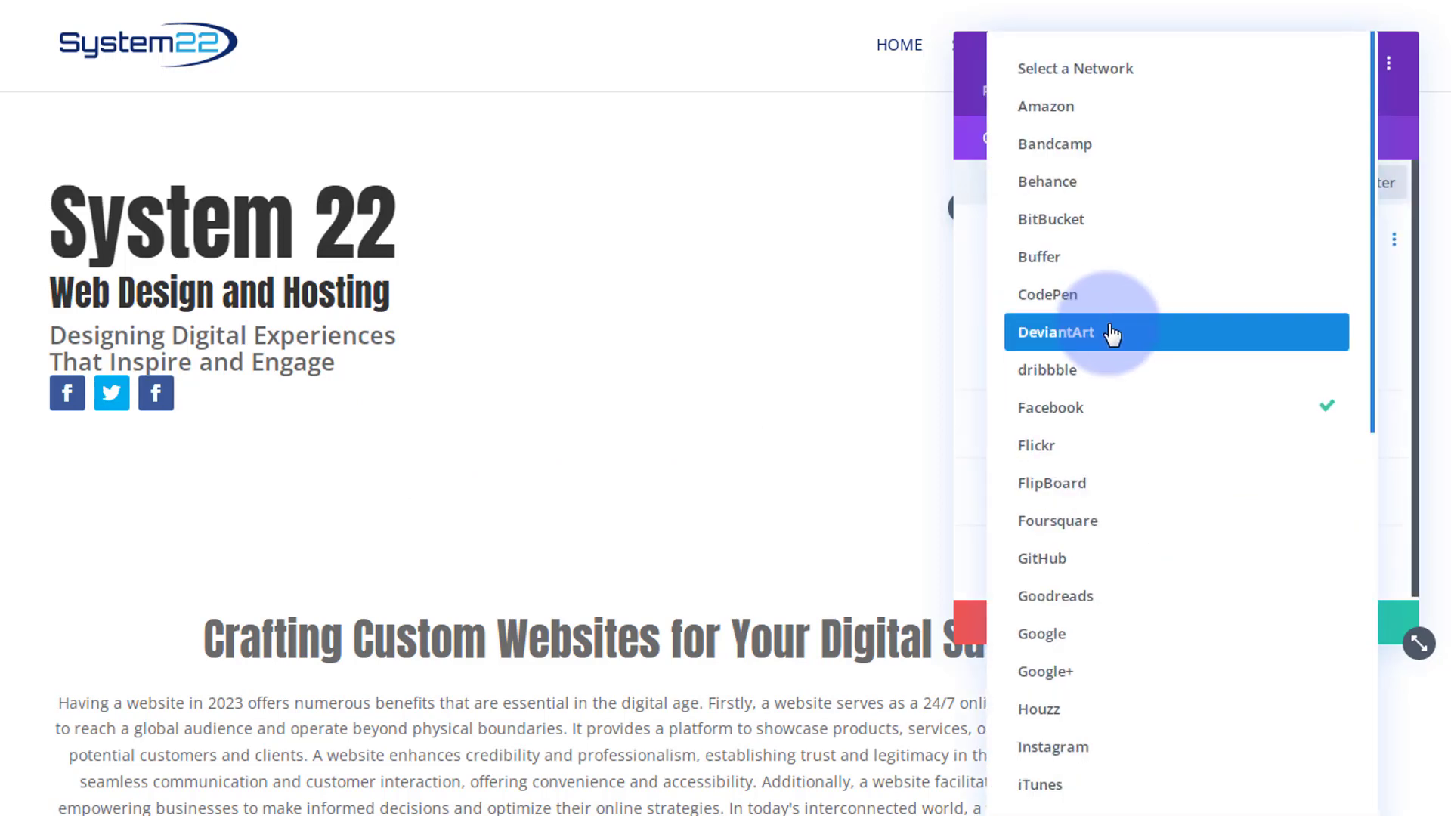
left_click(1074, 748)
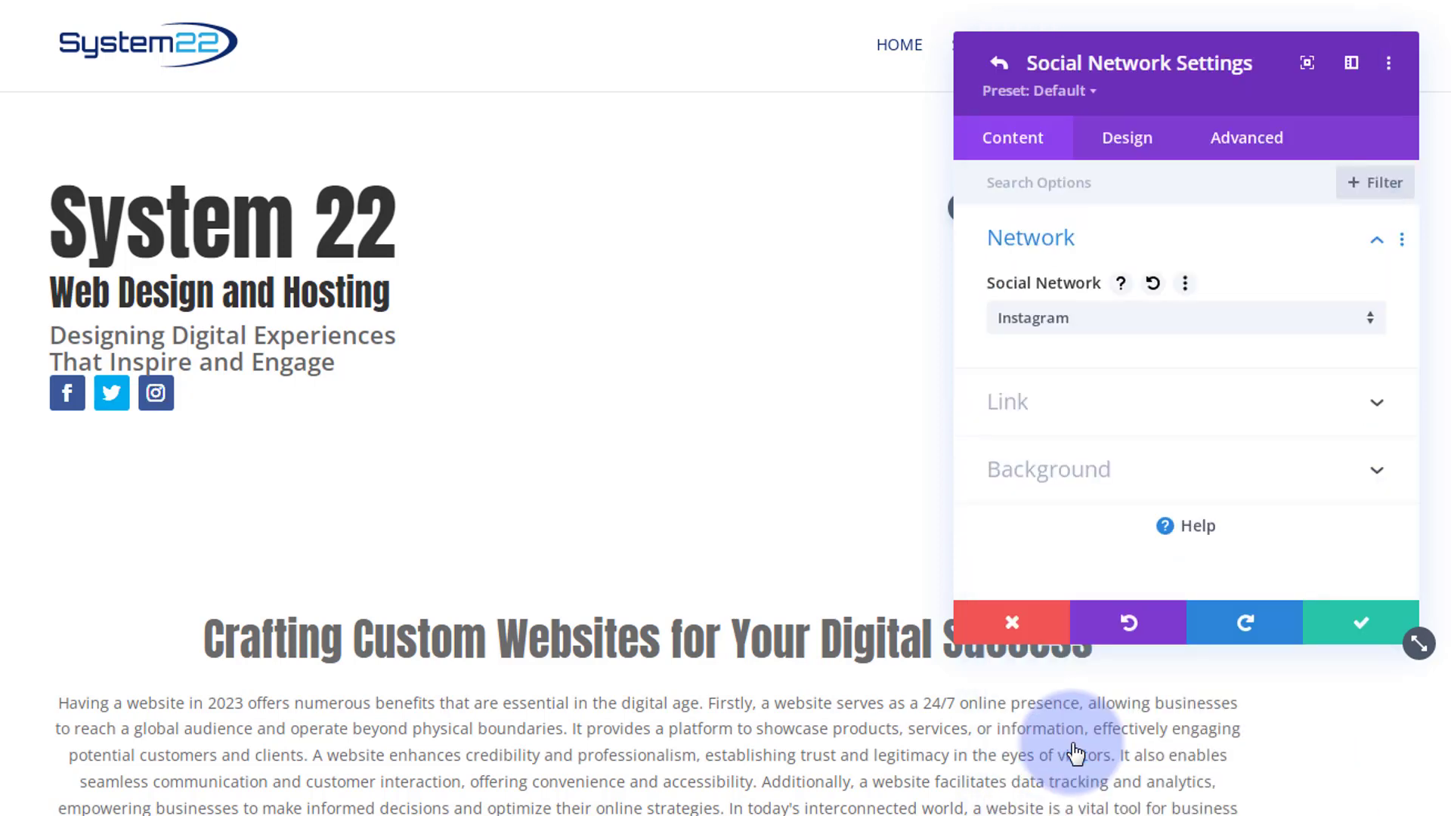
left_click(1091, 416)
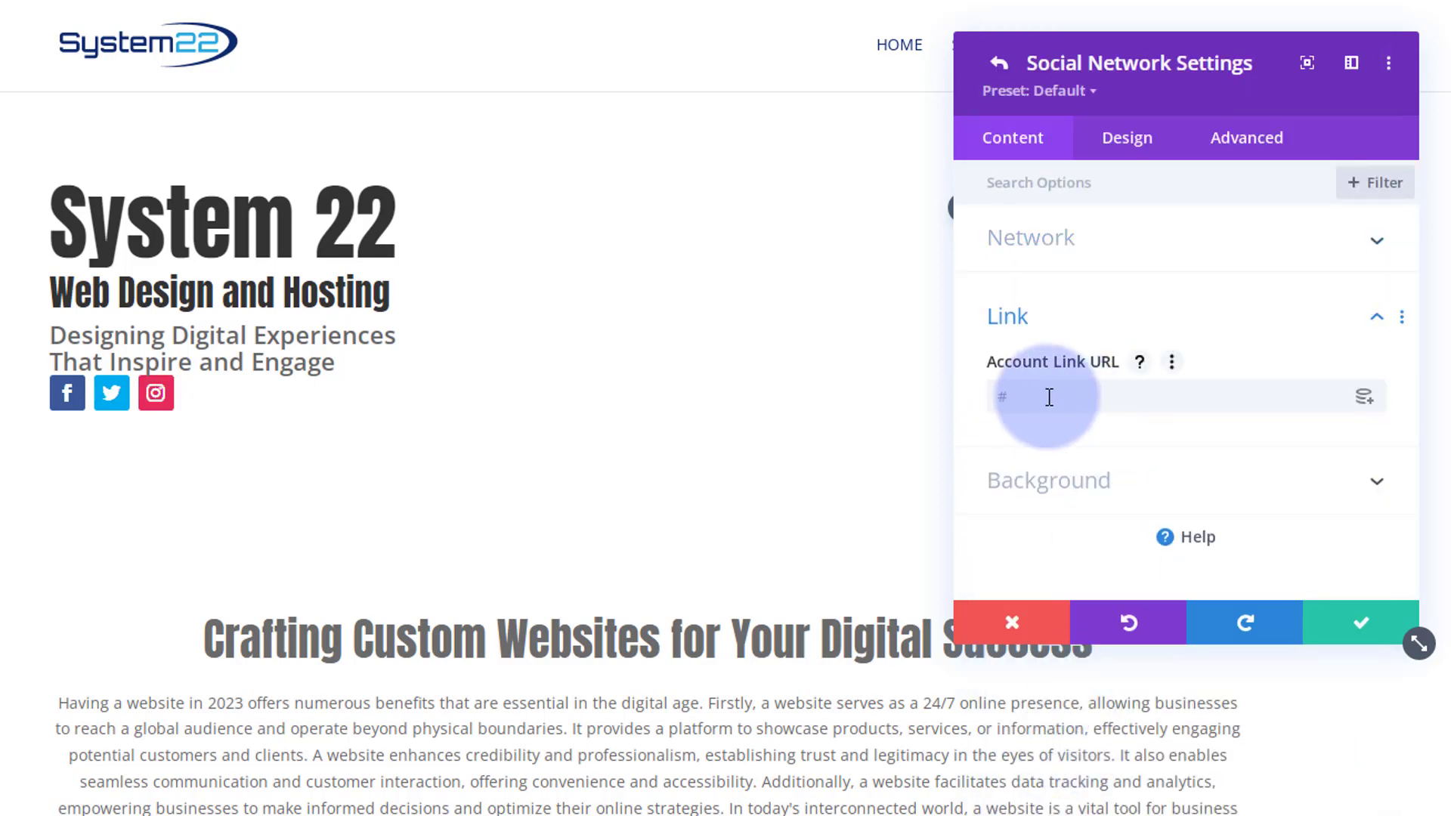
left_click(1094, 319)
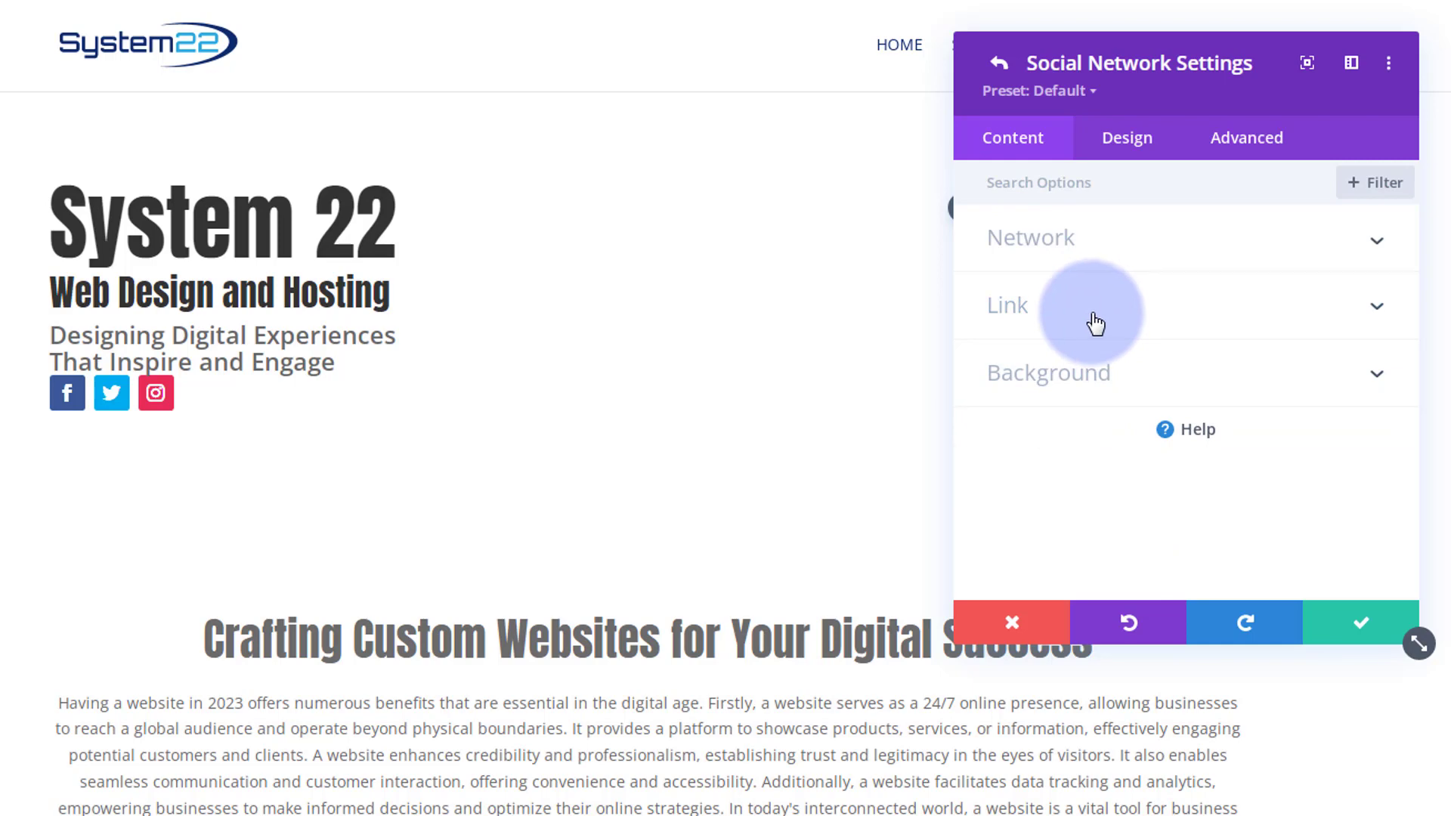
left_click(1360, 622)
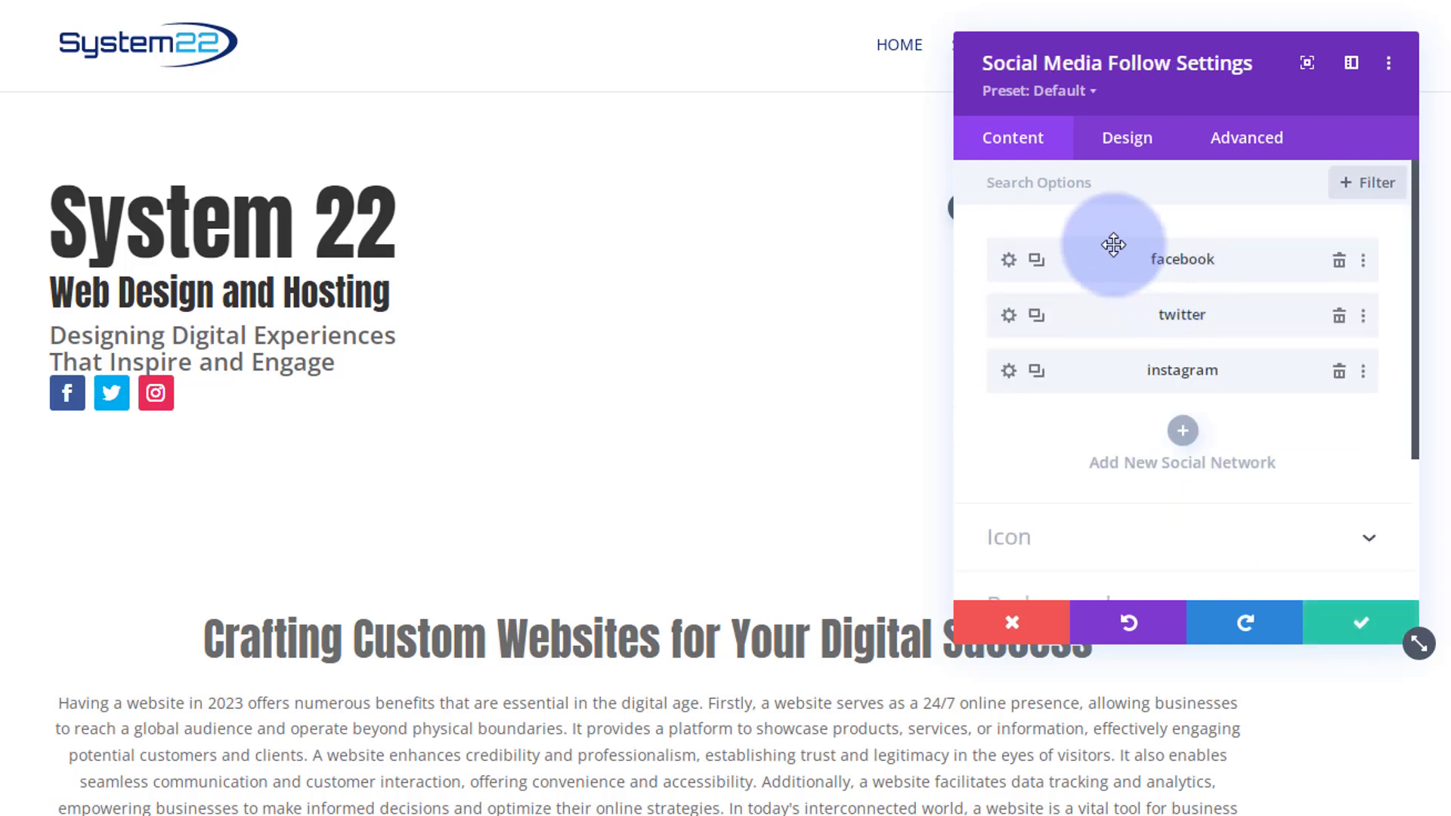
- Add another social network to the follow module and set it to LinkedIn
left_click(1183, 431)
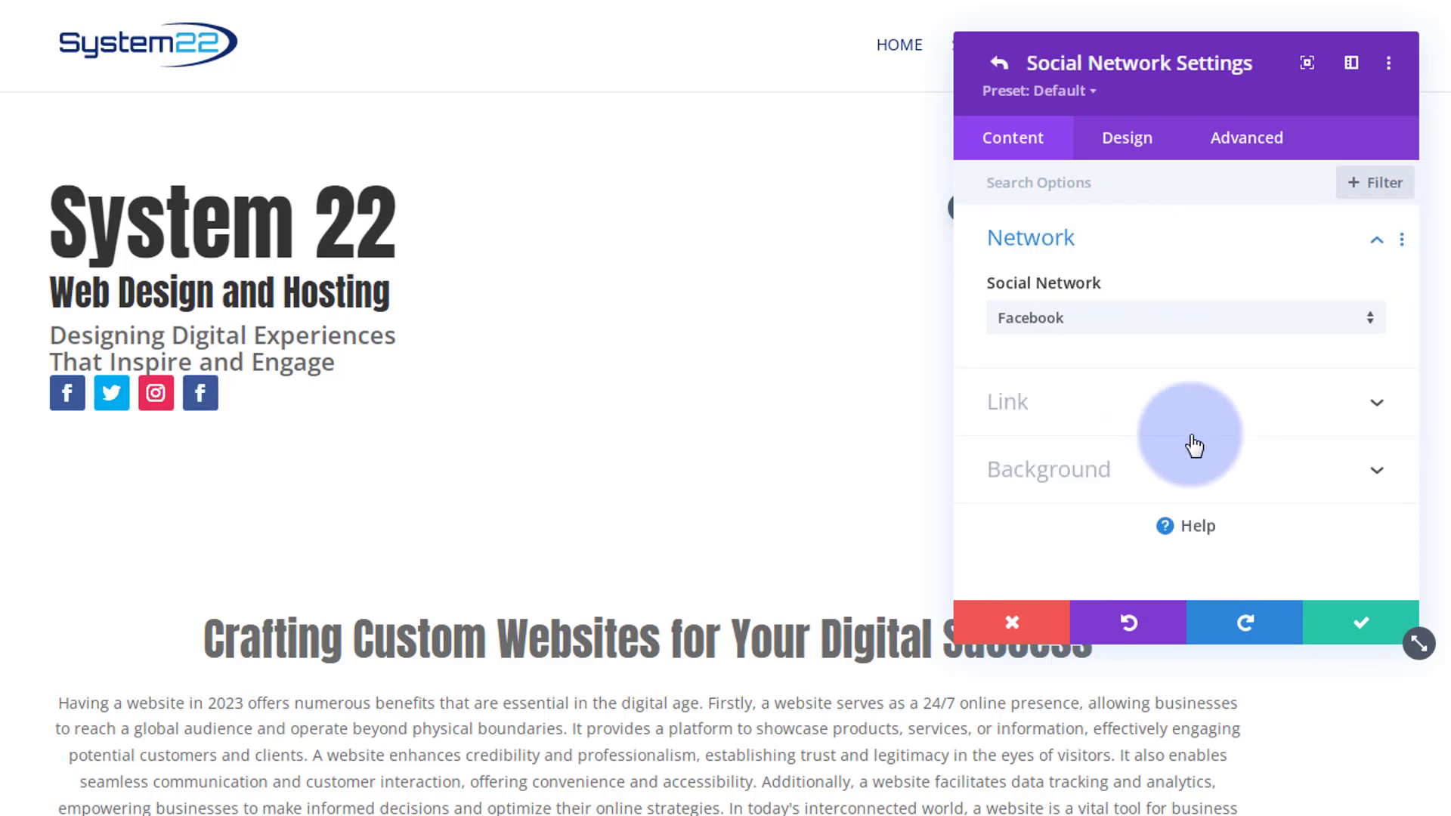
left_click(1126, 325)
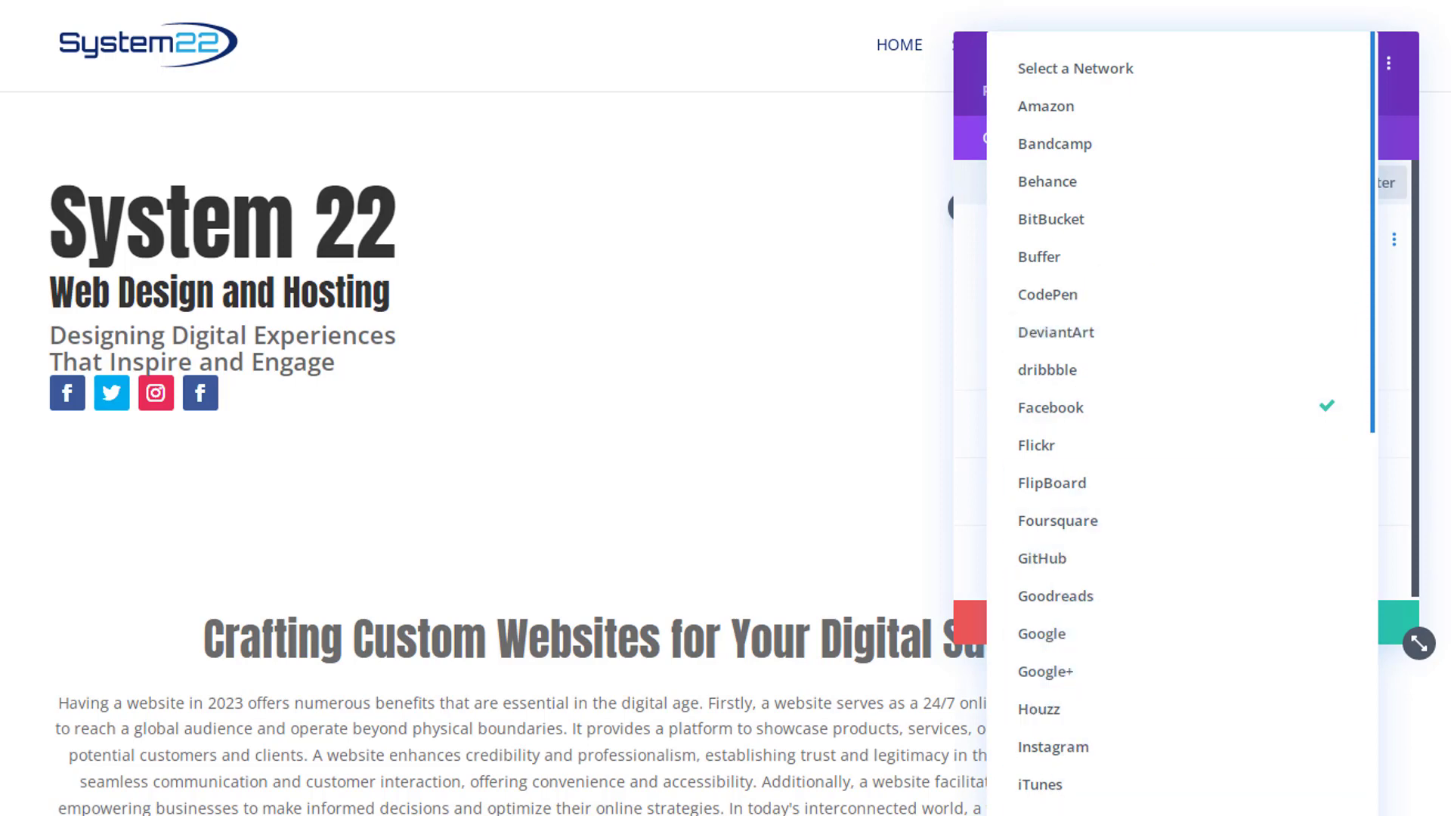
left_click(1078, 810)
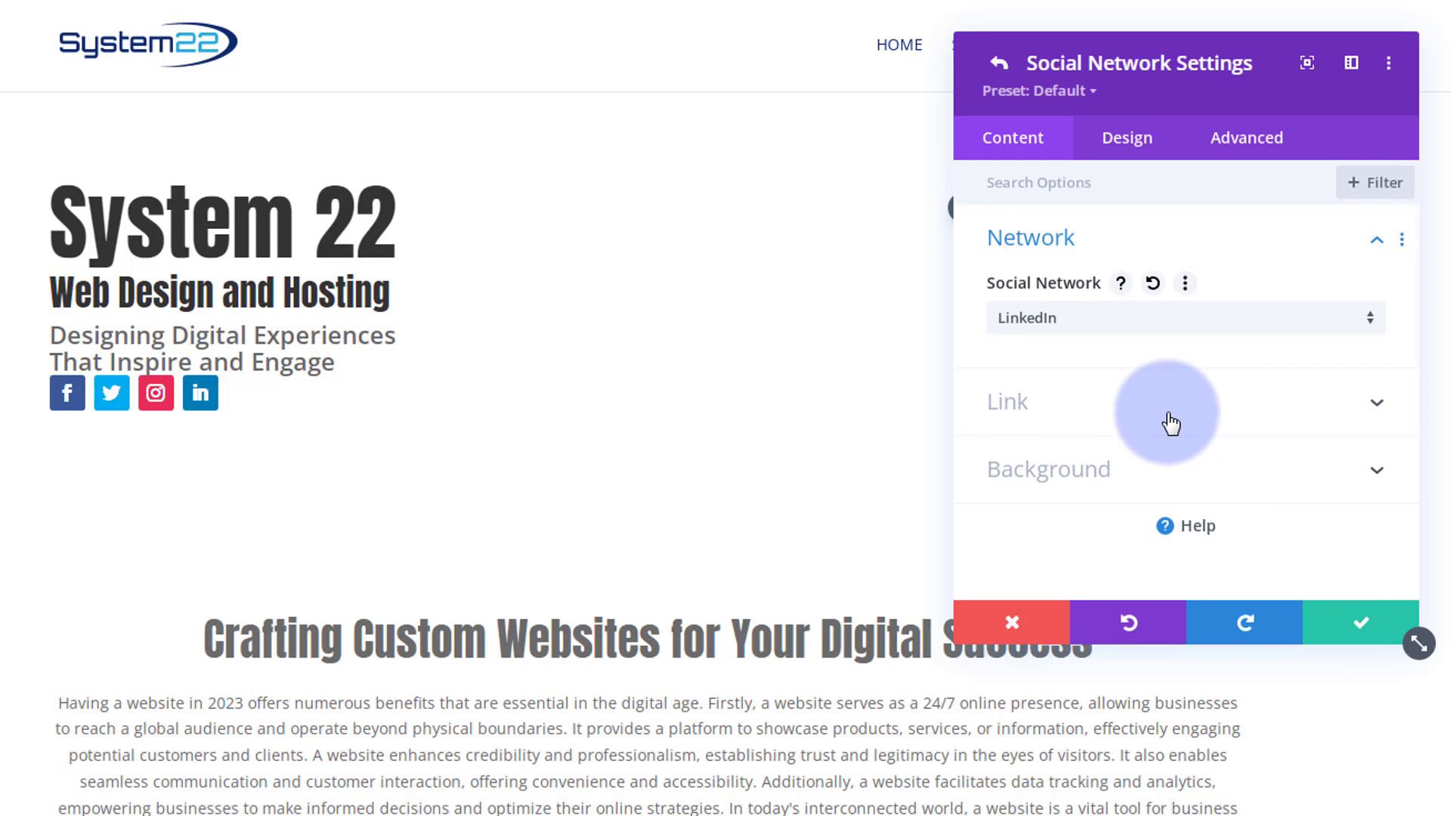
left_click(160, 416)
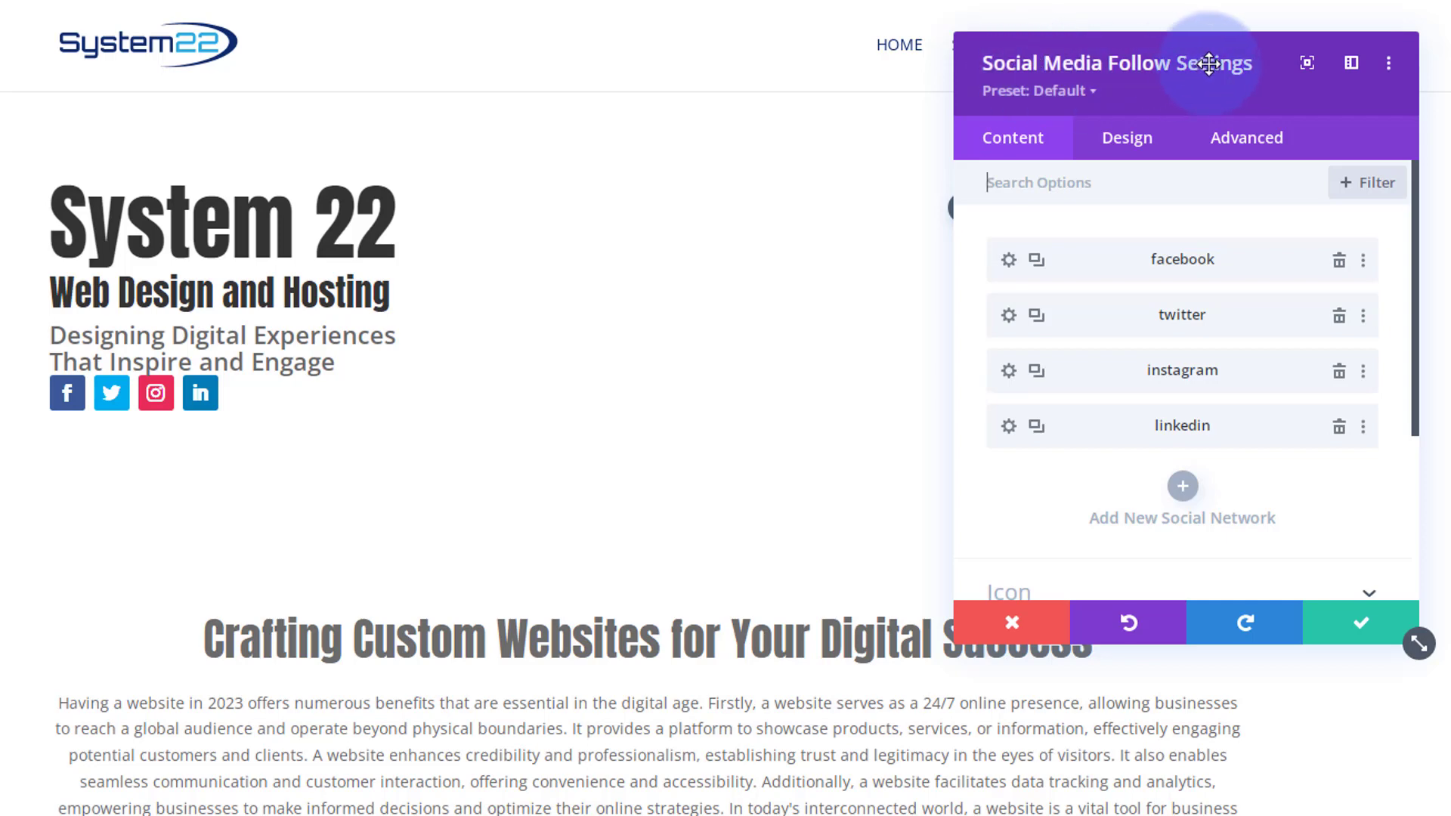
- Enable a custom icon size for the social icons, set the icon font size to 35px, and save
left_click(1138, 140)
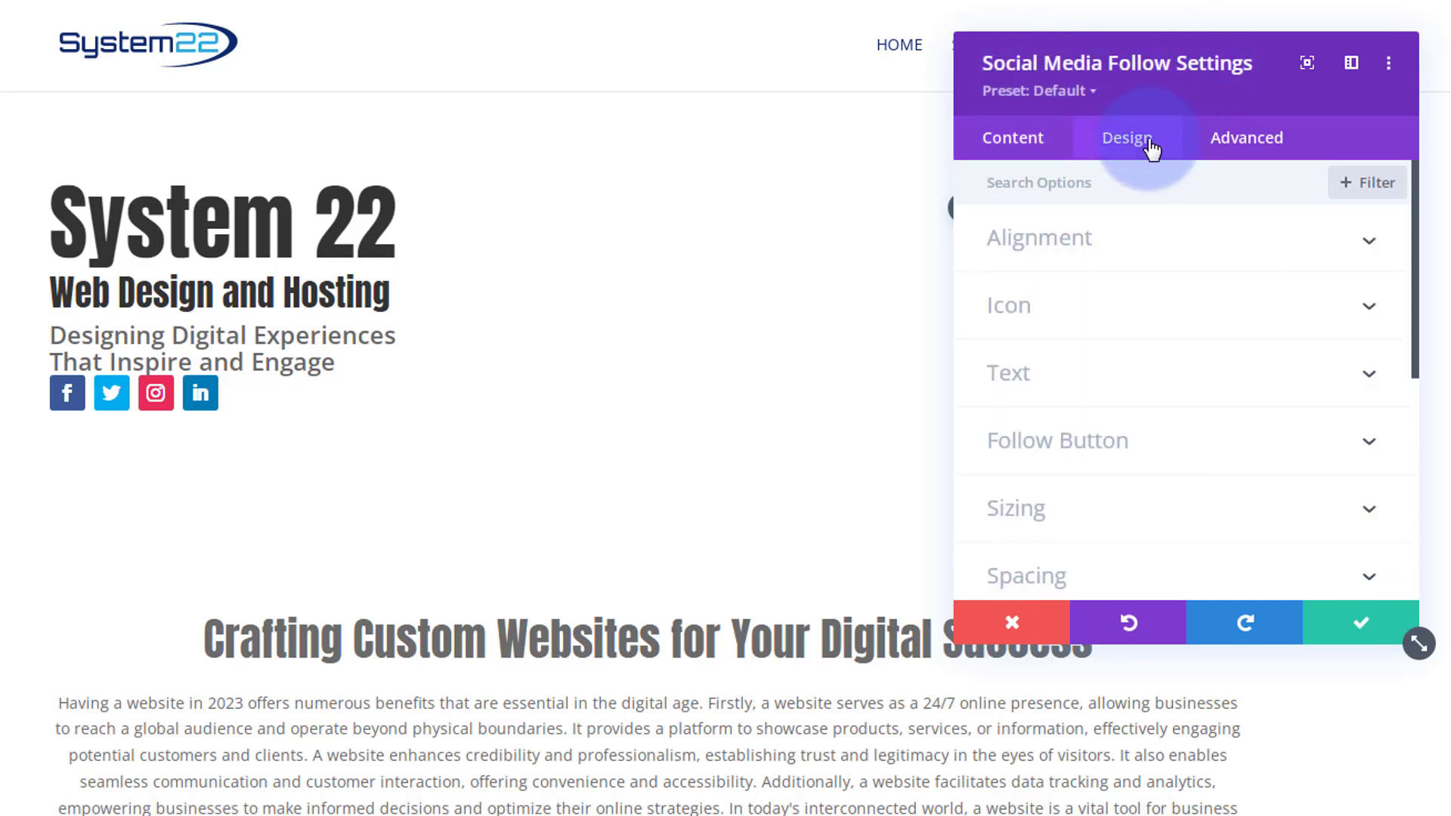
left_click(1149, 306)
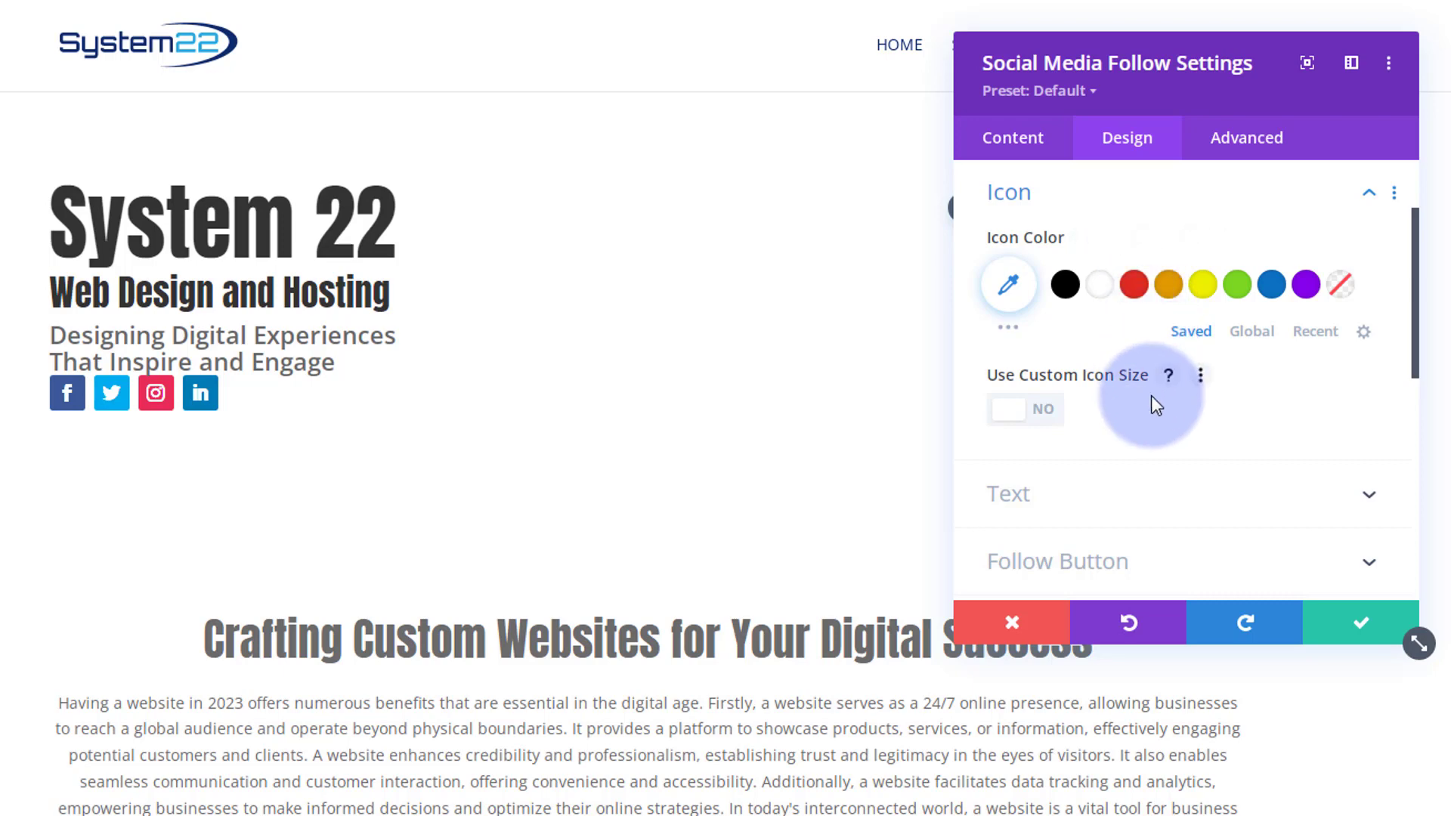
left_click(1049, 412)
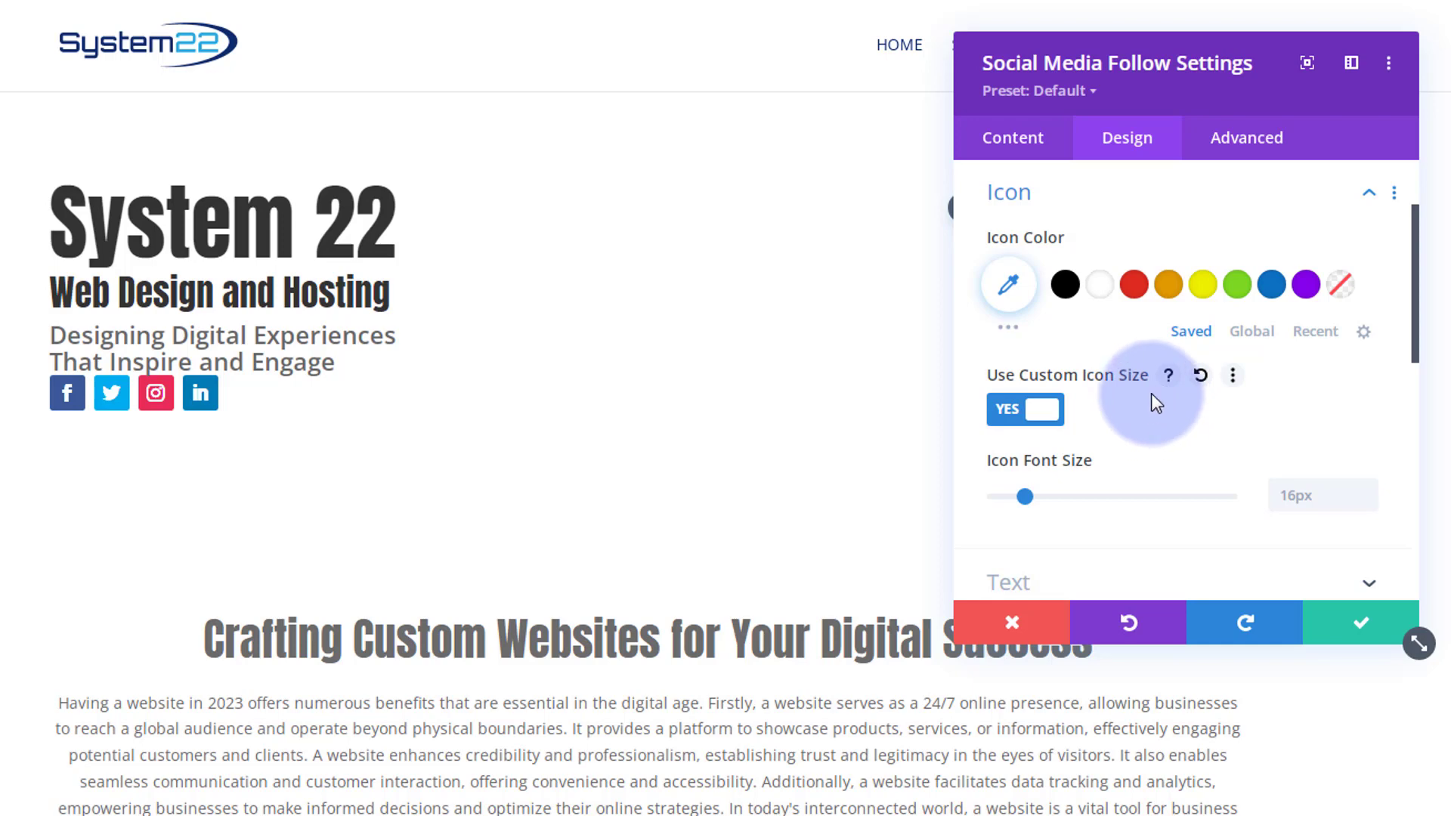
left_click(1319, 500)
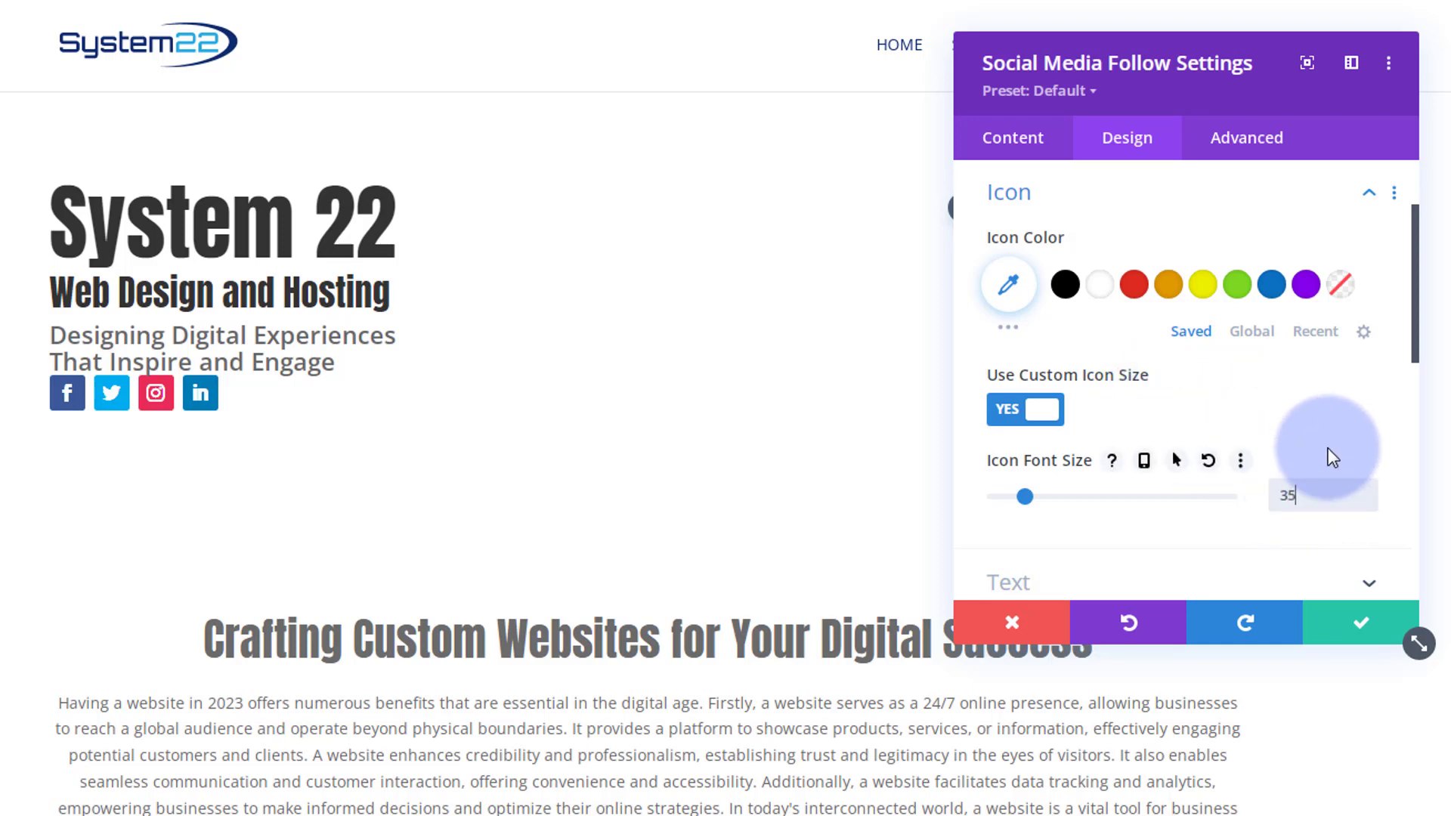
type("35px")
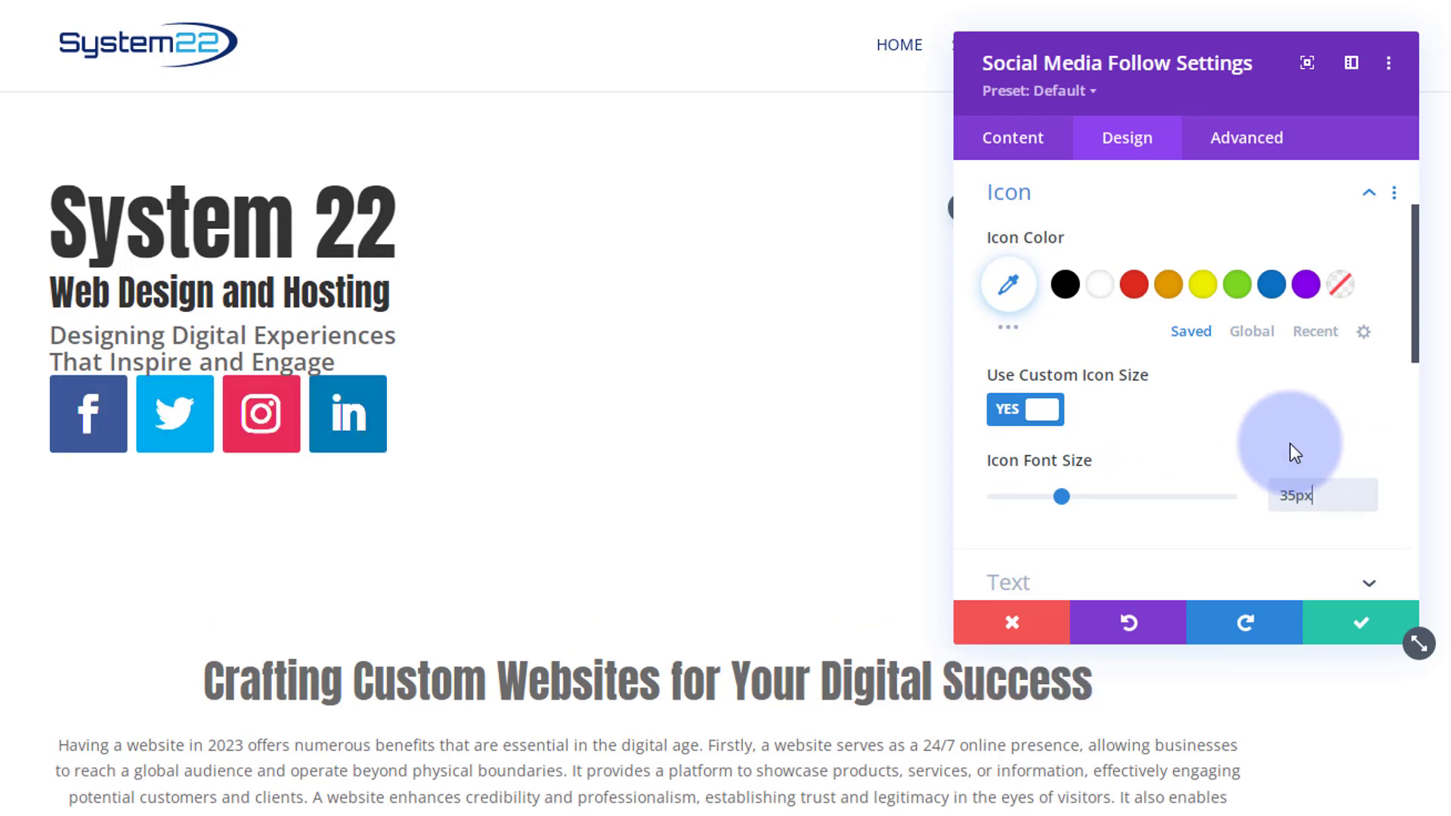
left_click(1370, 627)
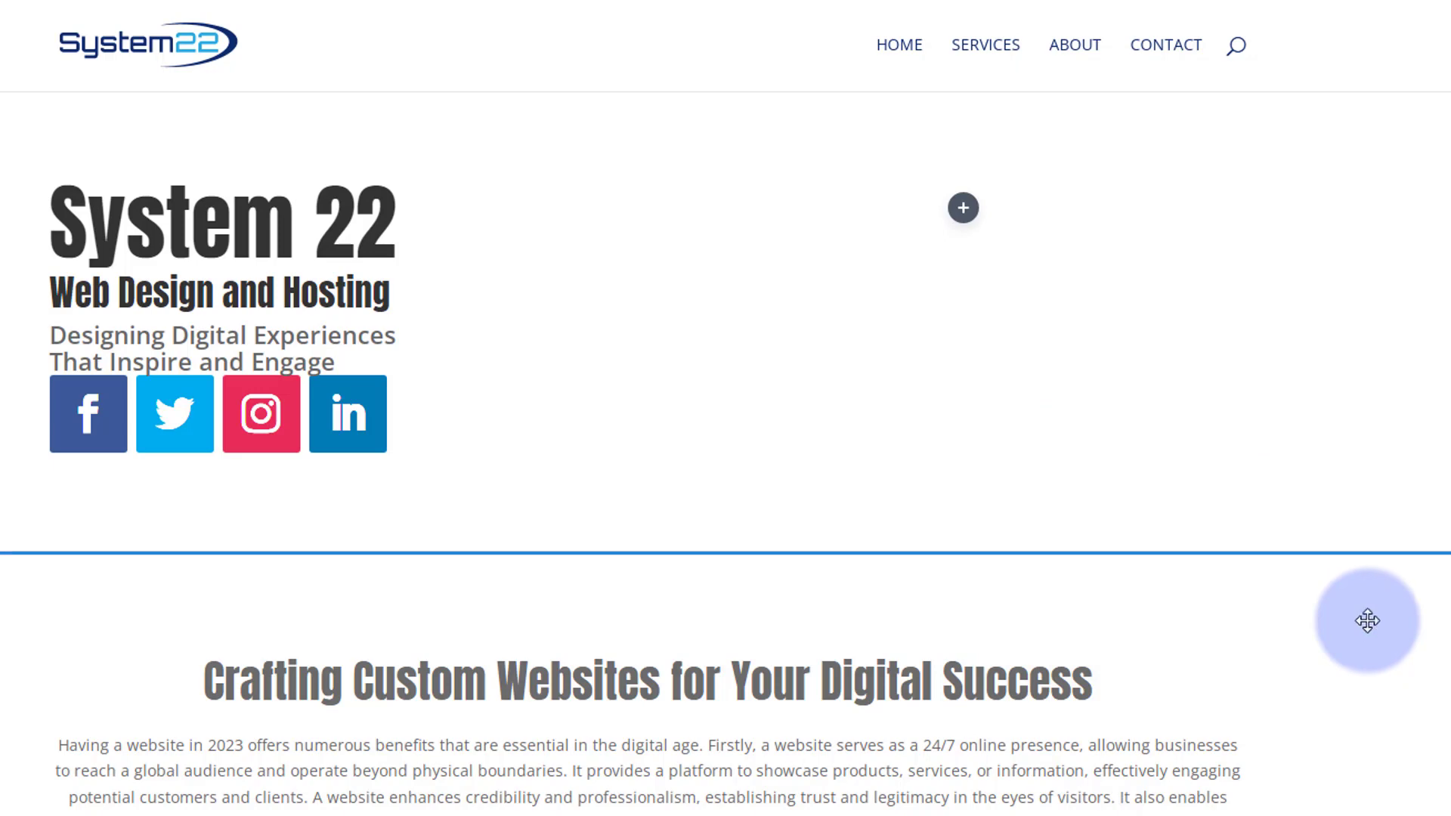
- Clear the tagline module's bottom margin and save its settings
mouse_move(163, 348)
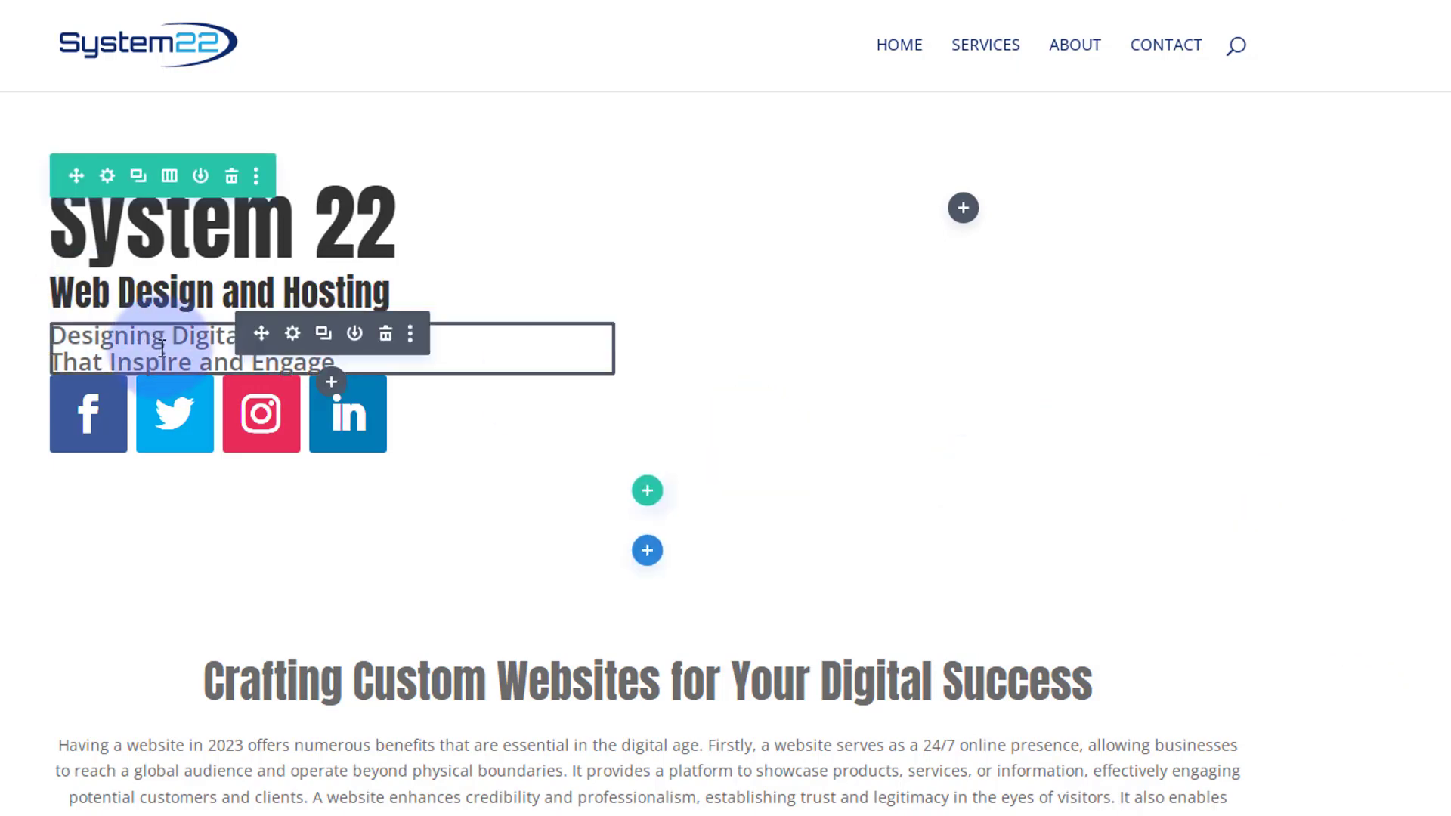
left_click(294, 335)
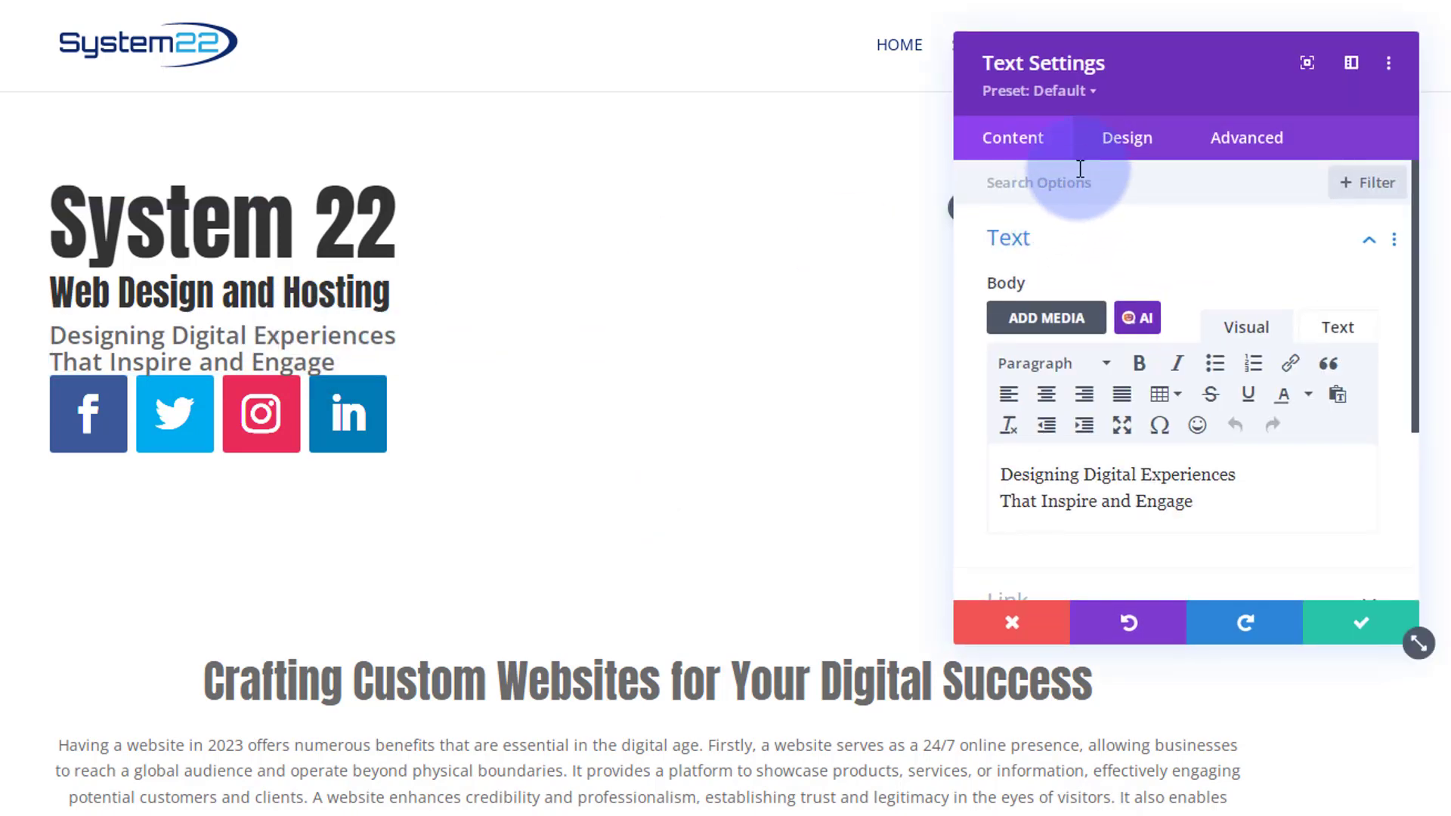
left_click(1126, 138)
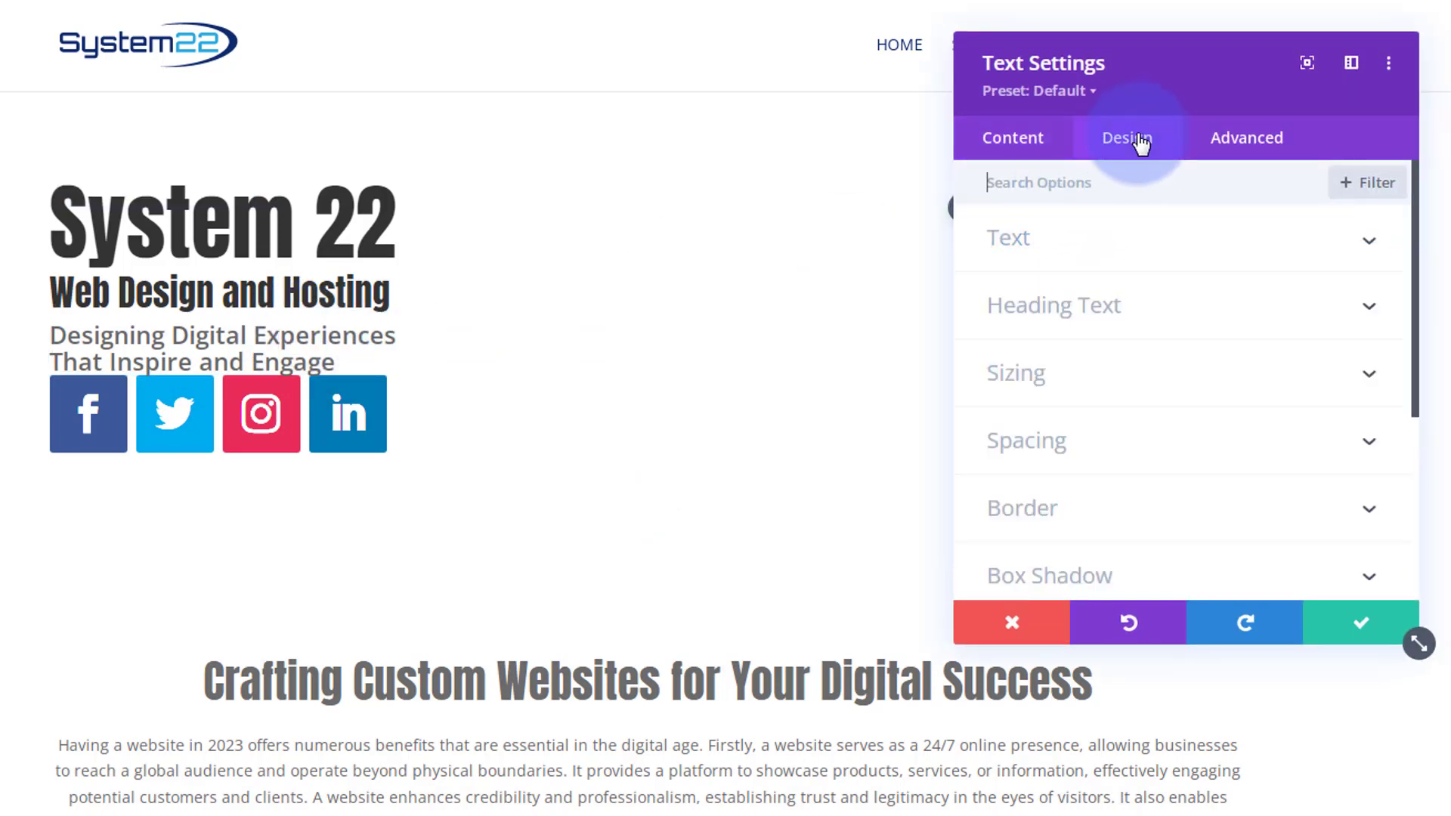
left_click(1157, 421)
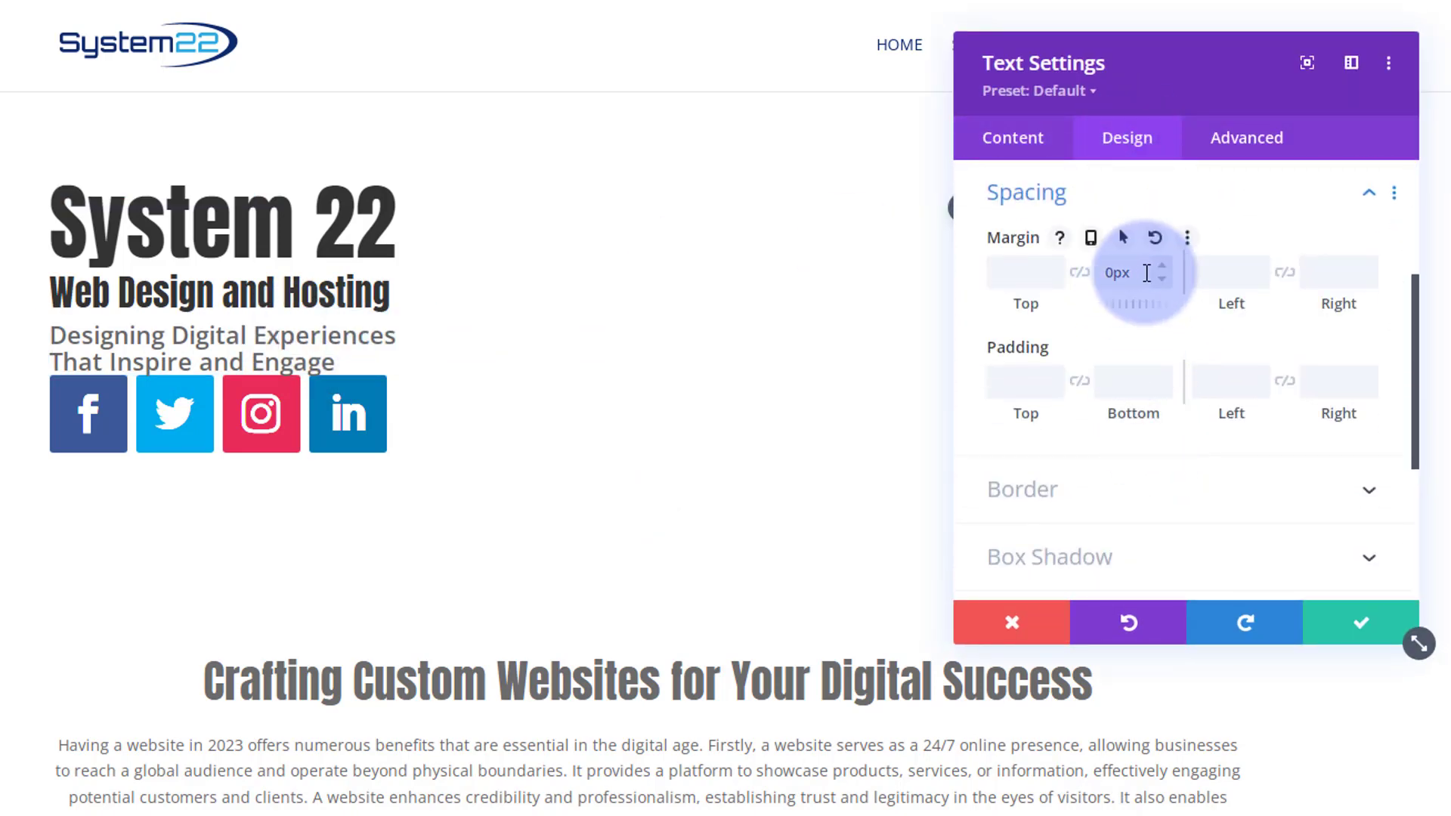
left_click_drag(1147, 273, 1085, 277)
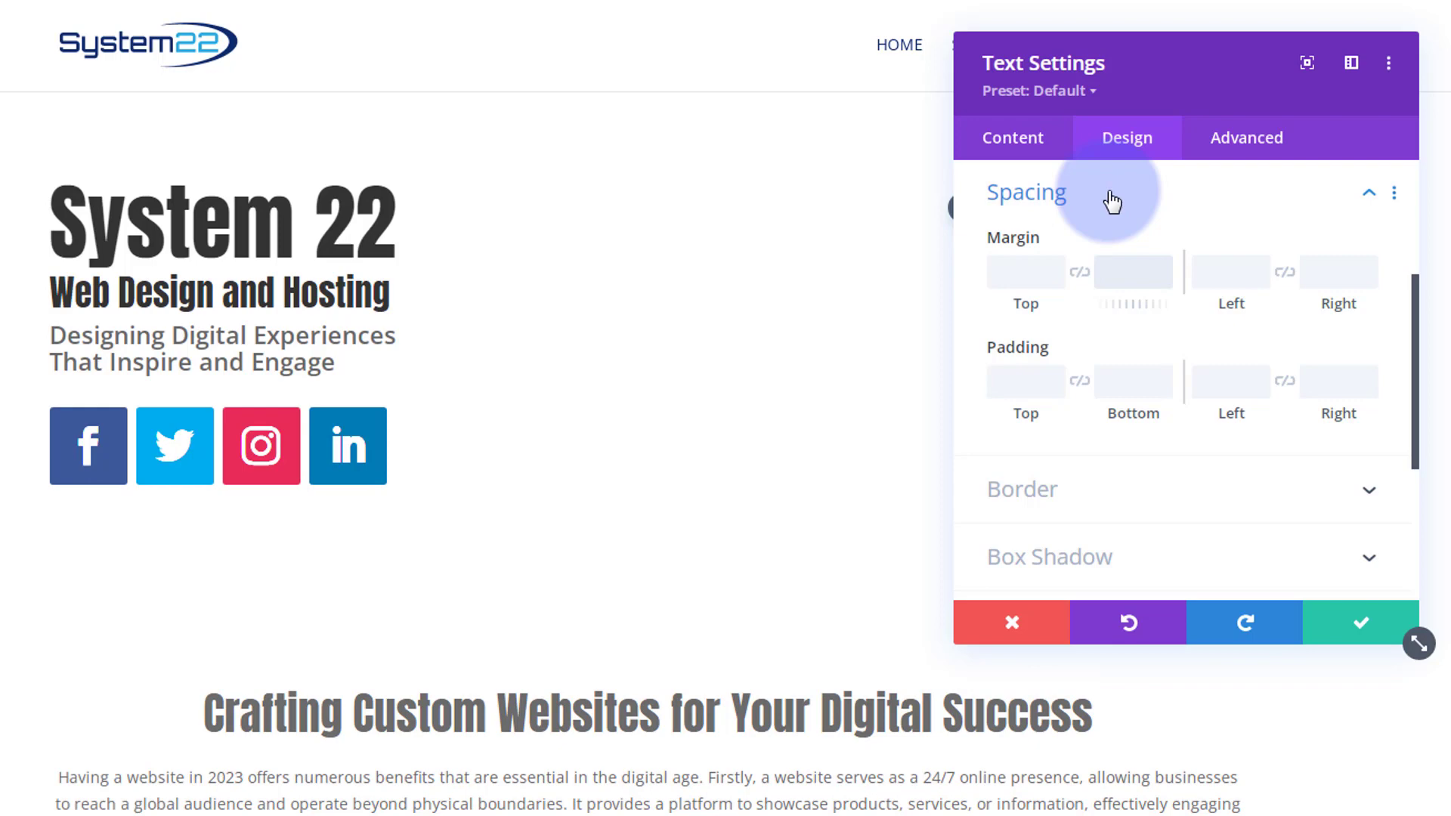
left_click(1328, 621)
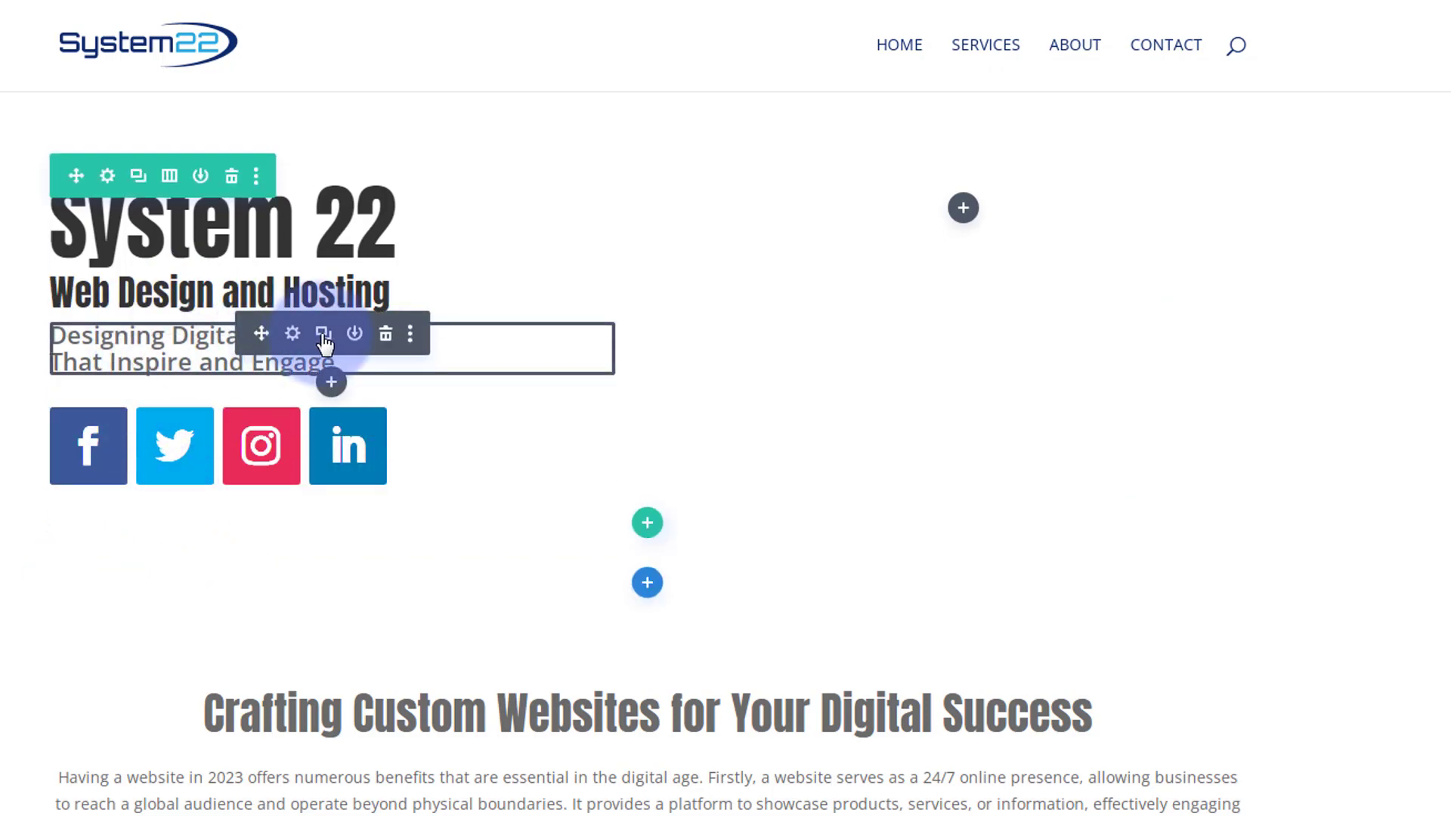
- Duplicate the tagline below the social icons and replace the copy's text with the pasted "Transforming Ideas into Stunning Web Solutions"
left_click(324, 335)
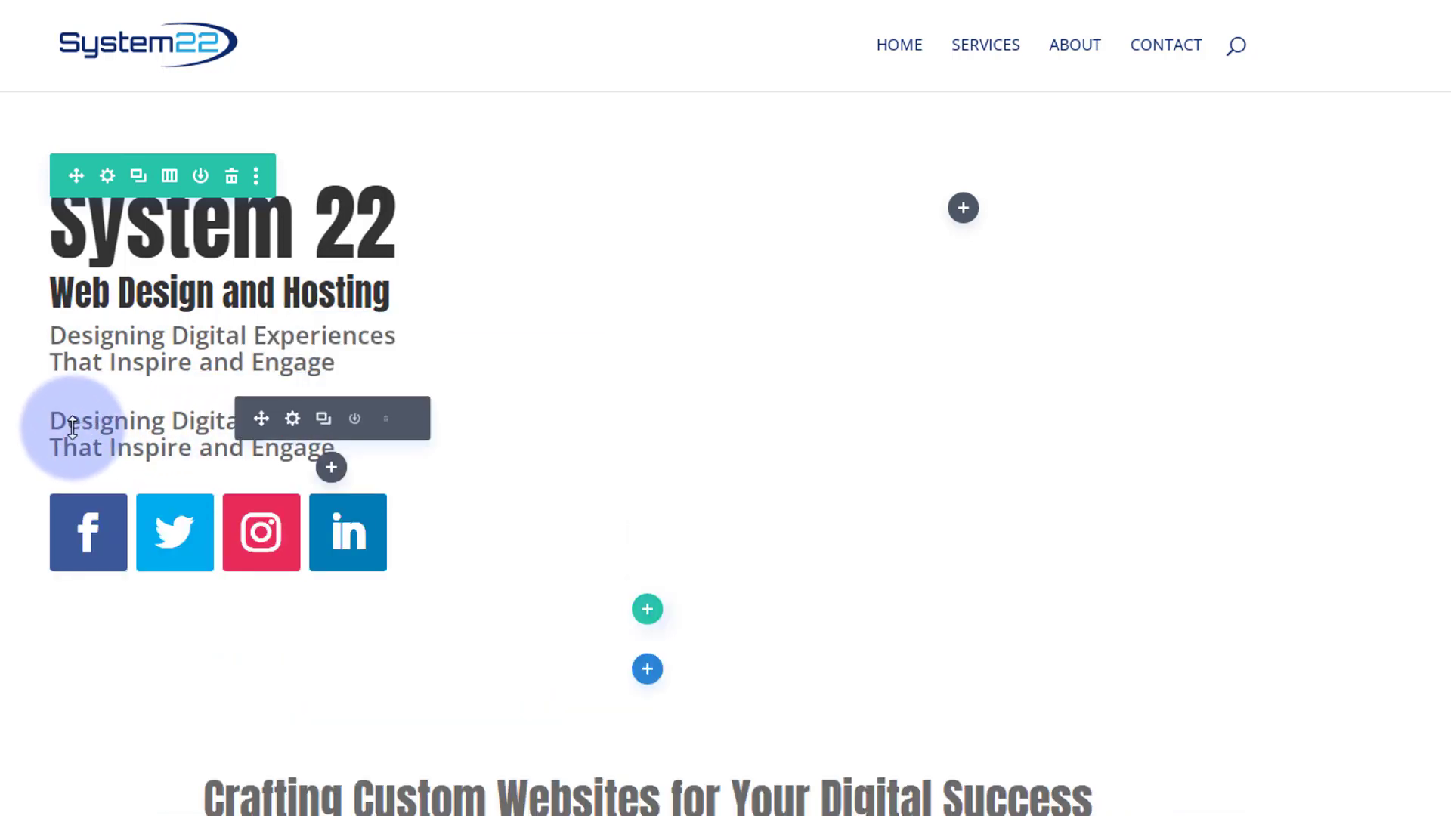
left_click_drag(249, 417, 144, 556)
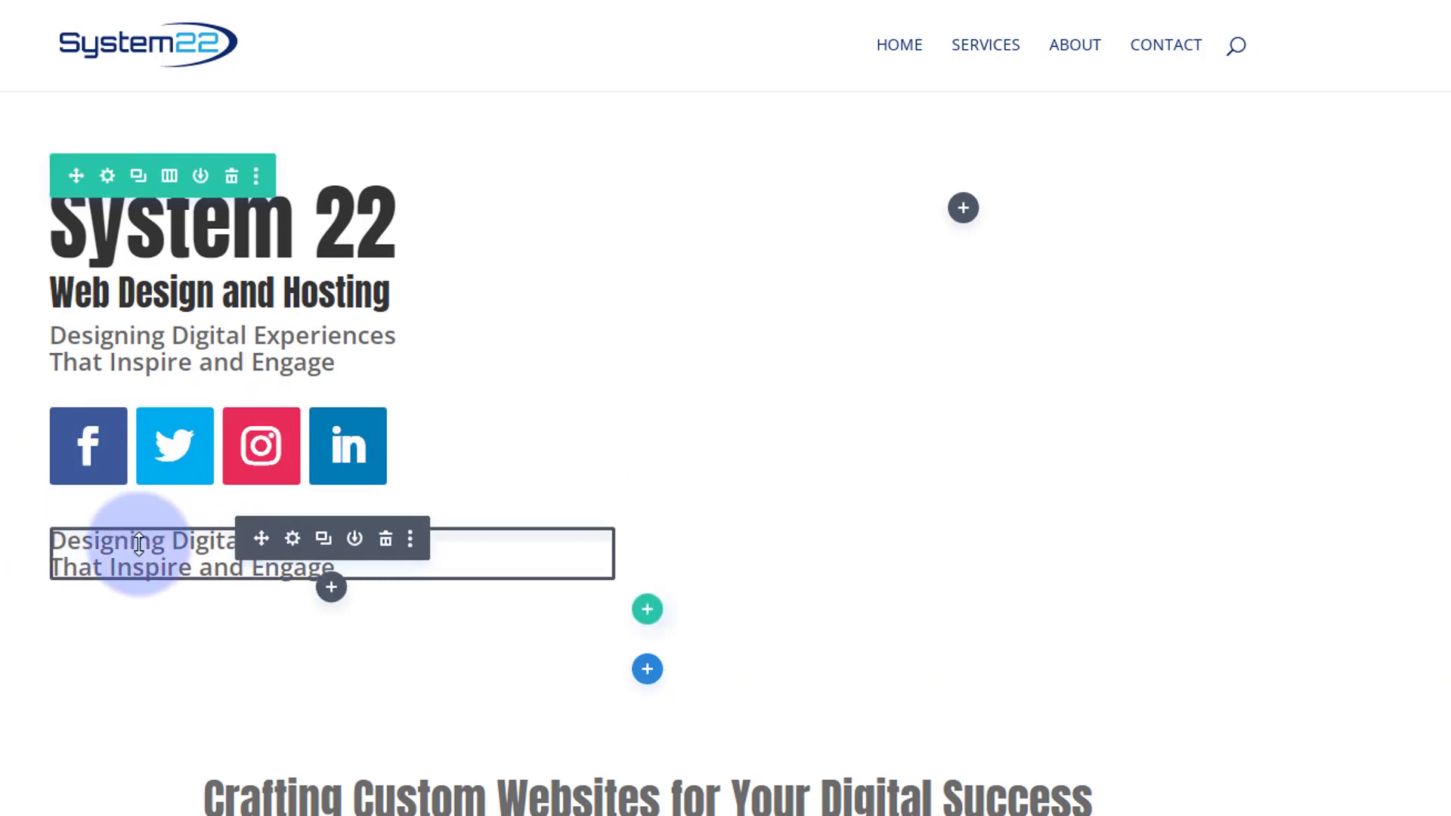
left_click(292, 539)
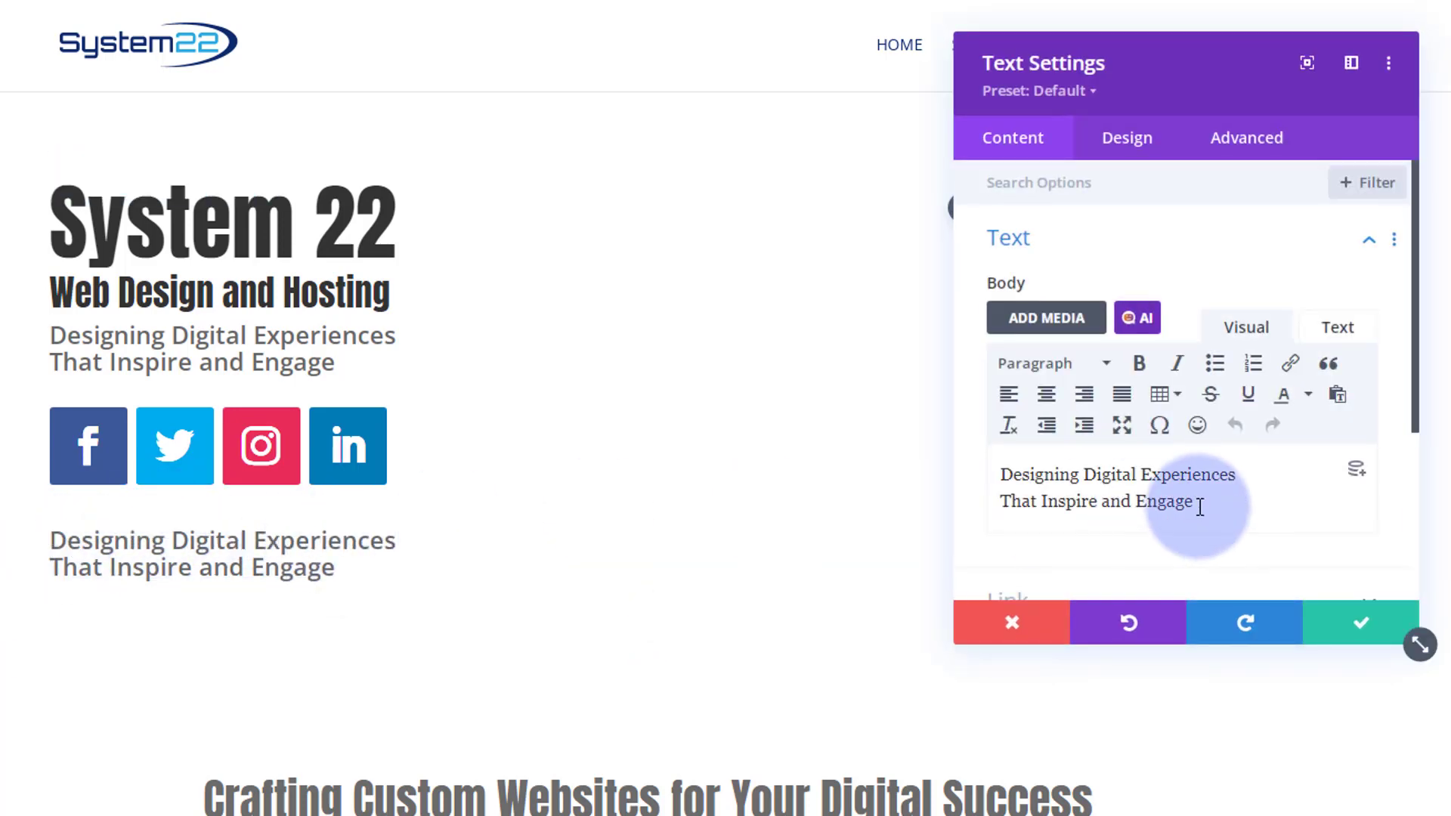
left_click_drag(1199, 502, 1000, 469)
type("Transforming Ideas into Stunning Web Solutions")
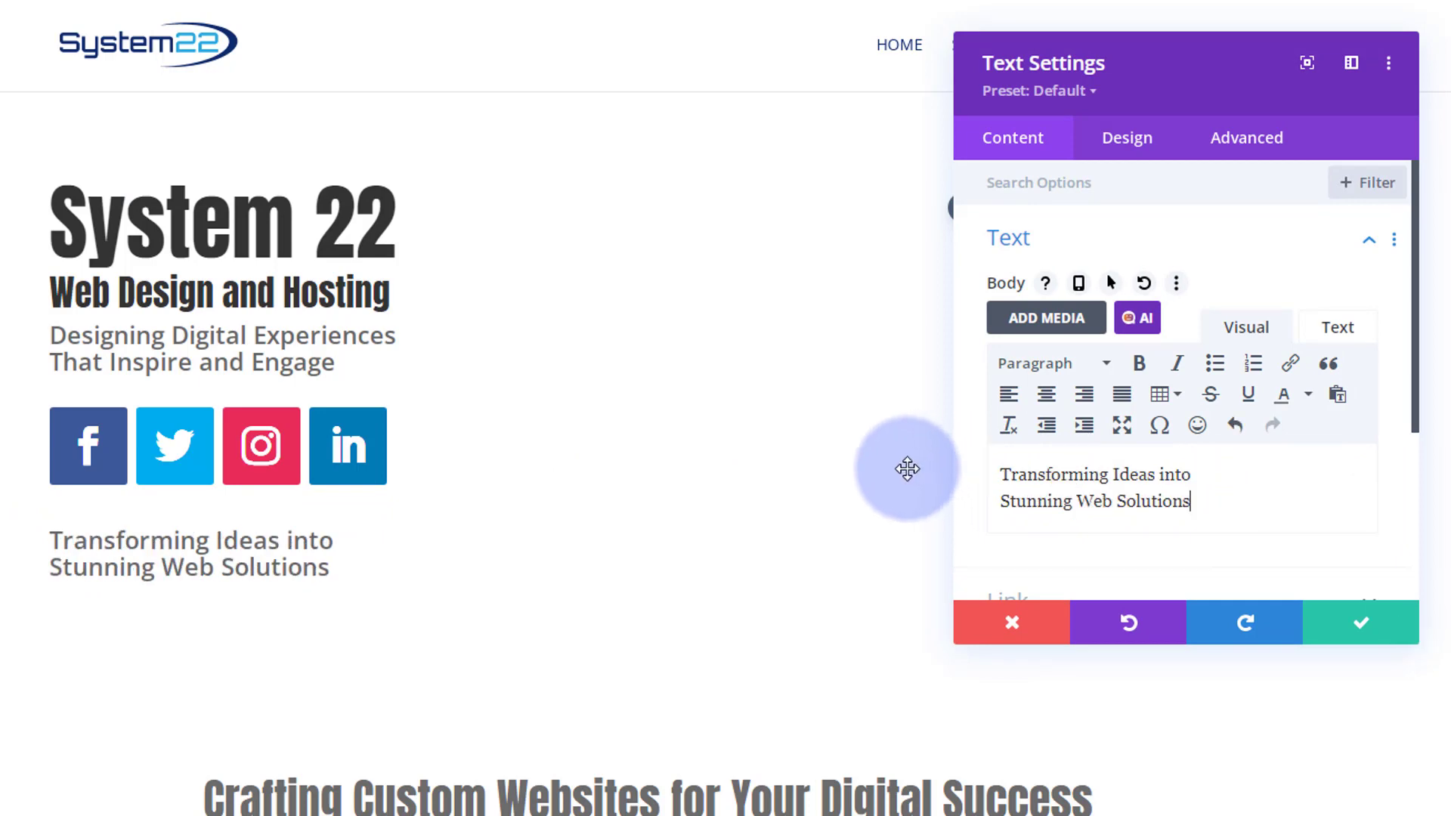
left_click(1372, 620)
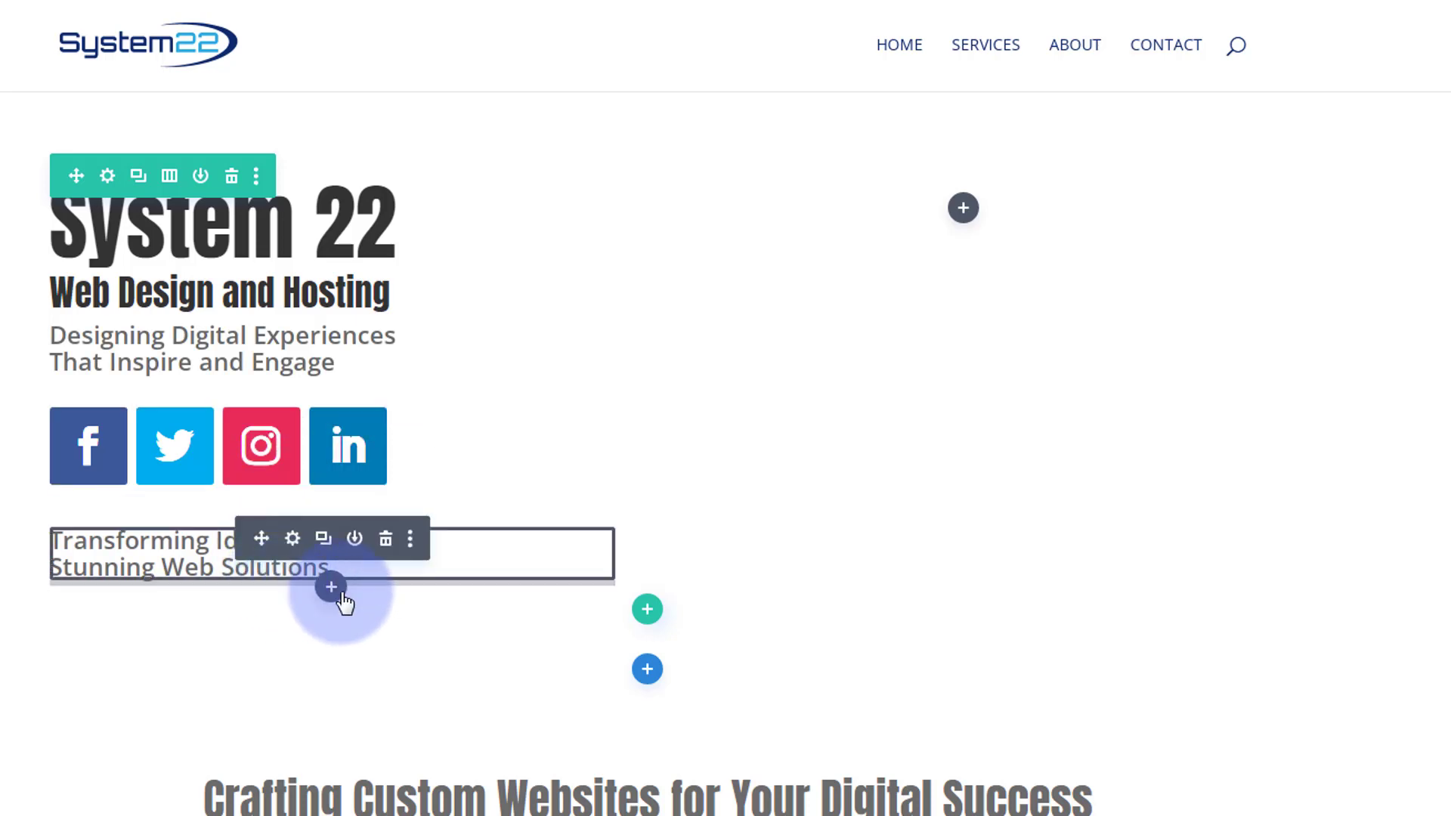
- Insert a Button module below the duplicated tagline and set its button text to Learn More
left_click(335, 590)
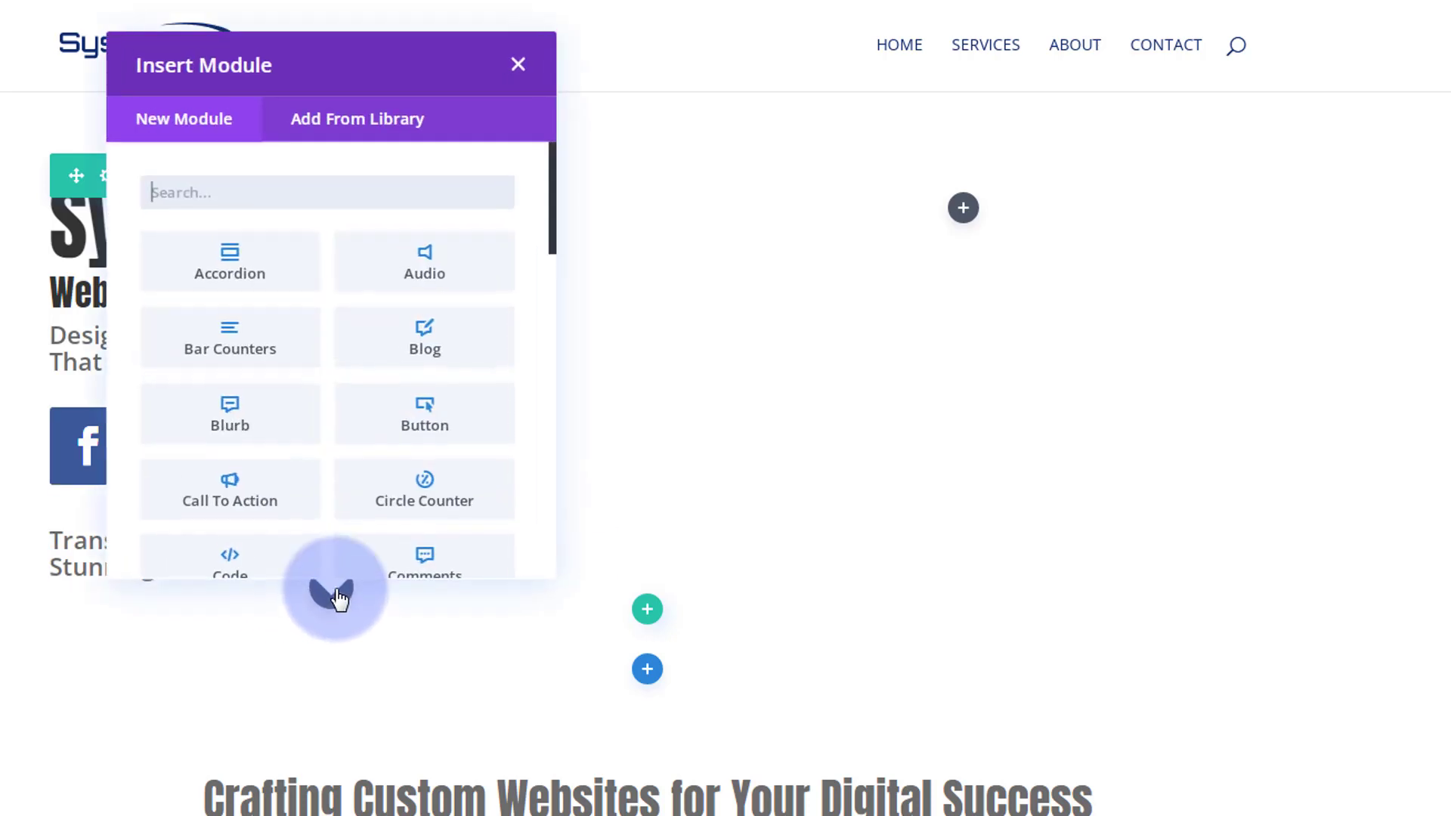
left_click(440, 414)
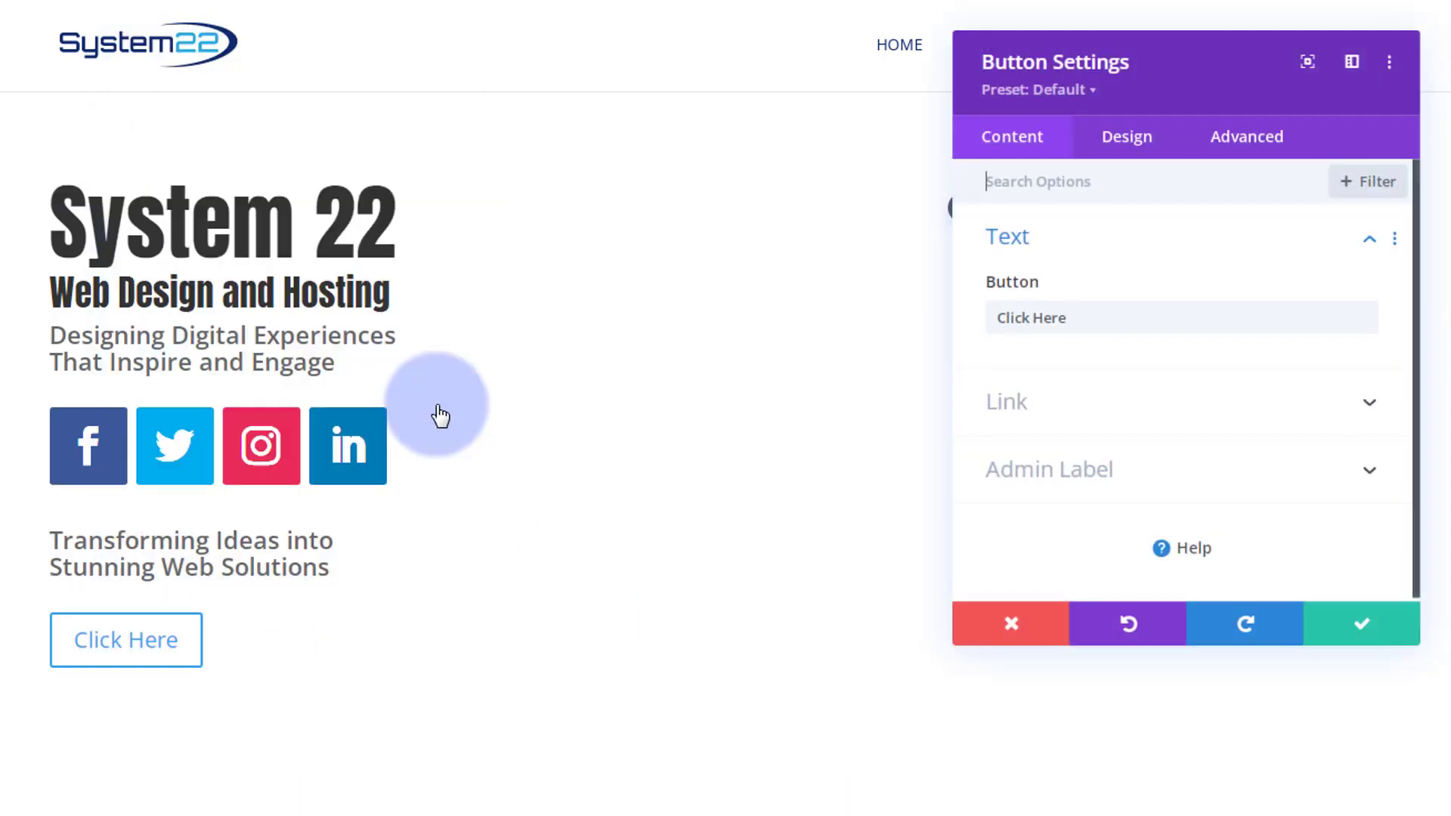
left_click_drag(1081, 319, 948, 318)
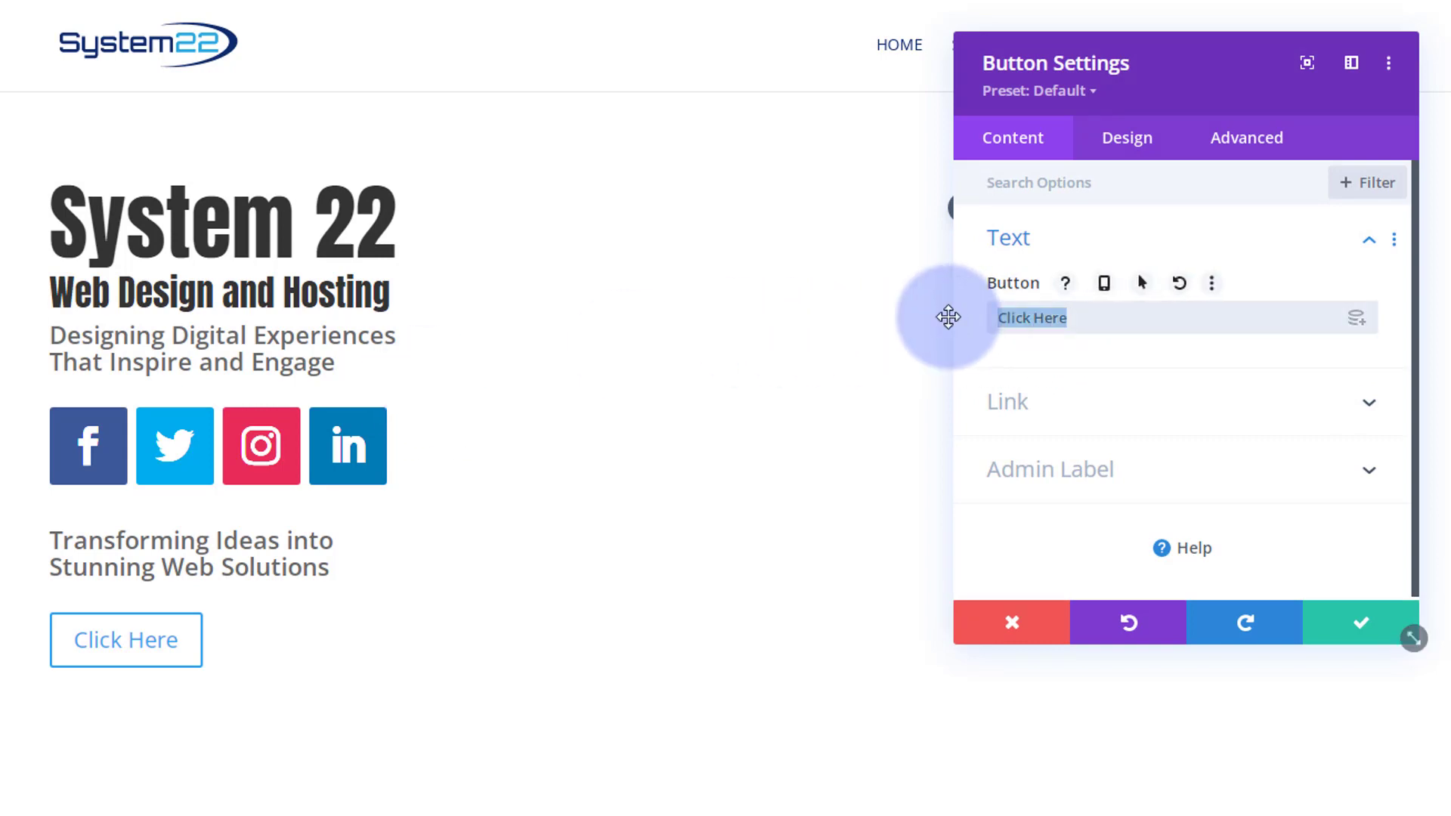
type("Le")
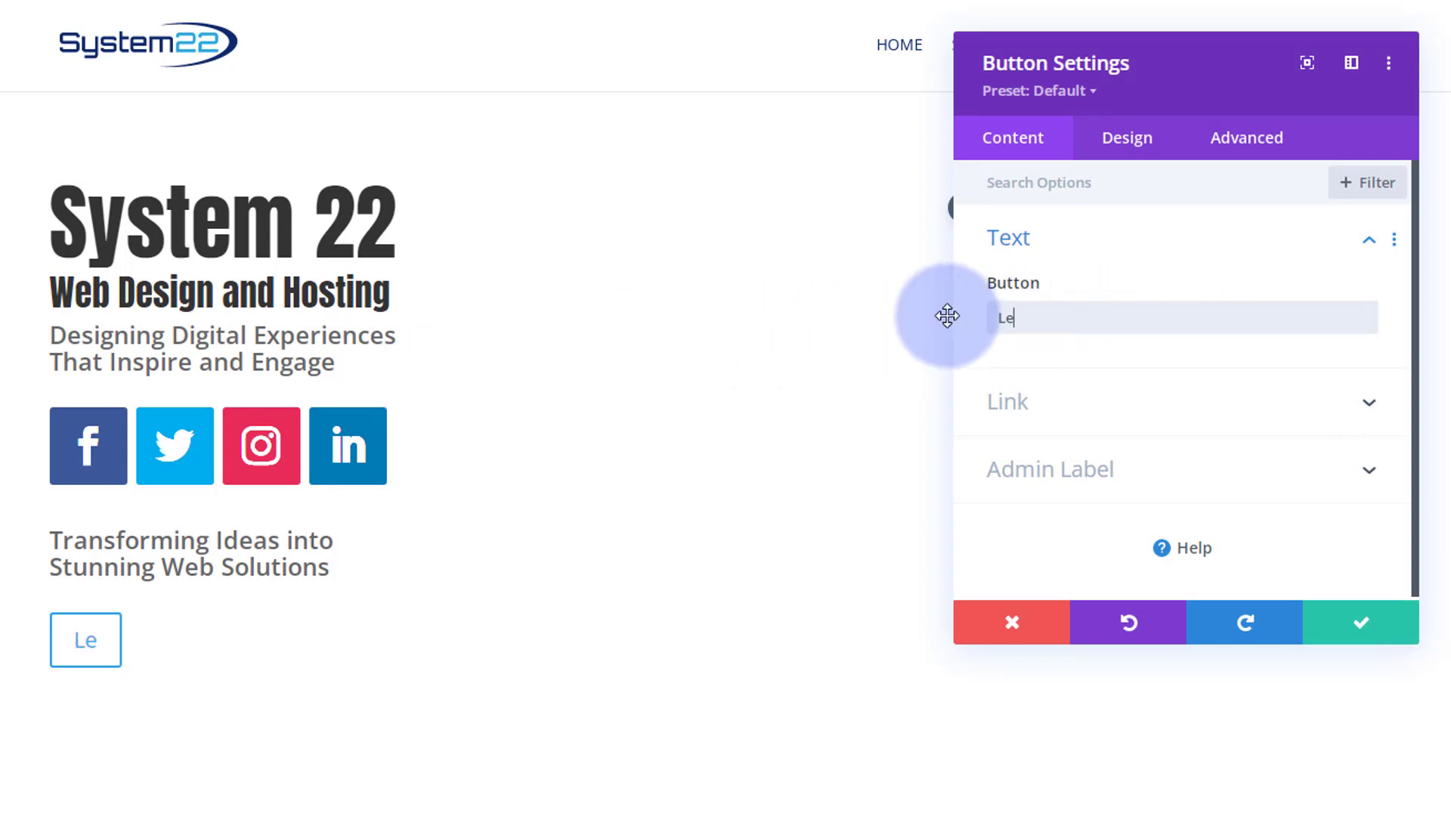
type("arn More")
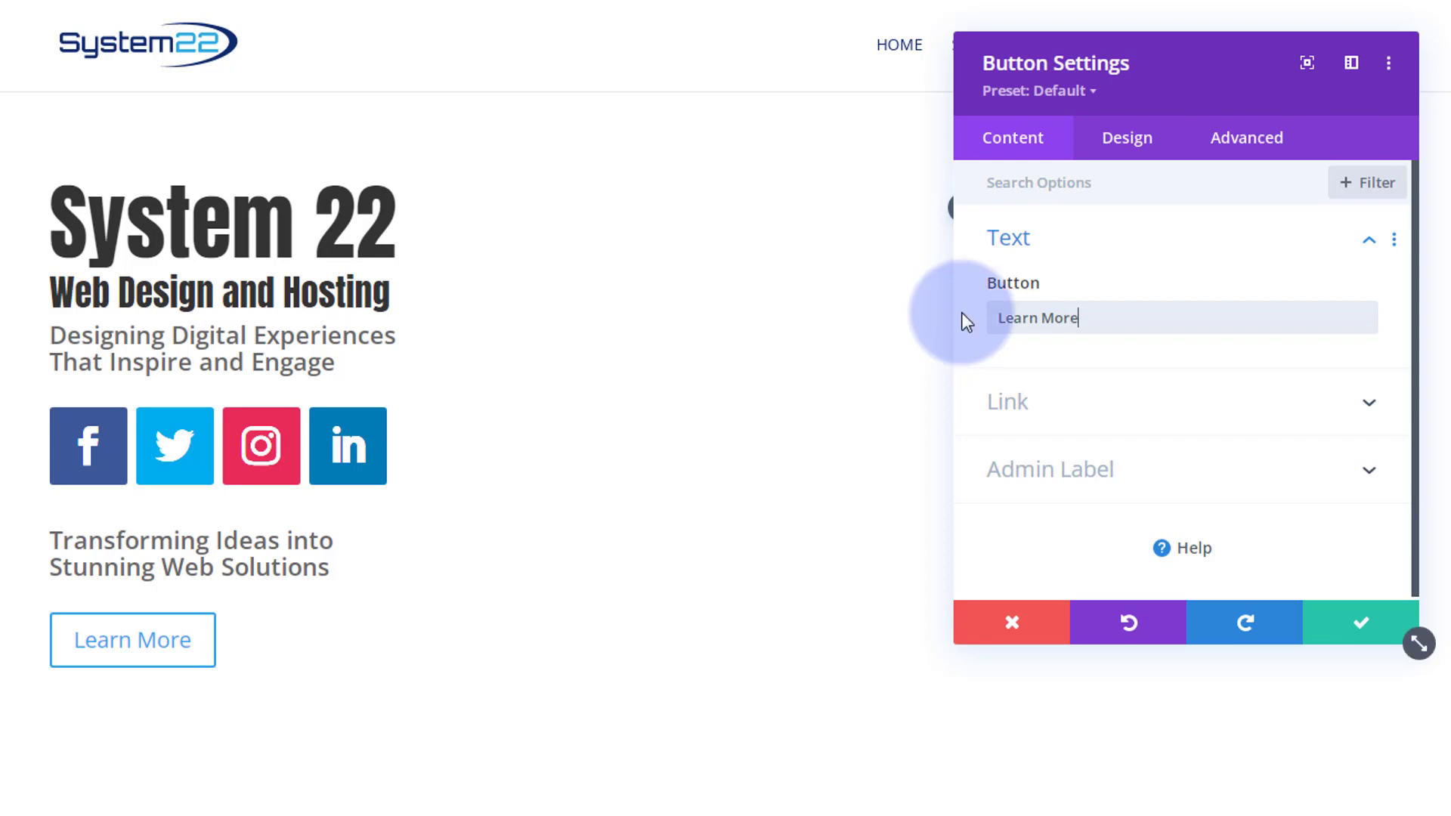
- Enable custom styles for the button, with white button text and a blue button background
left_click(1137, 150)
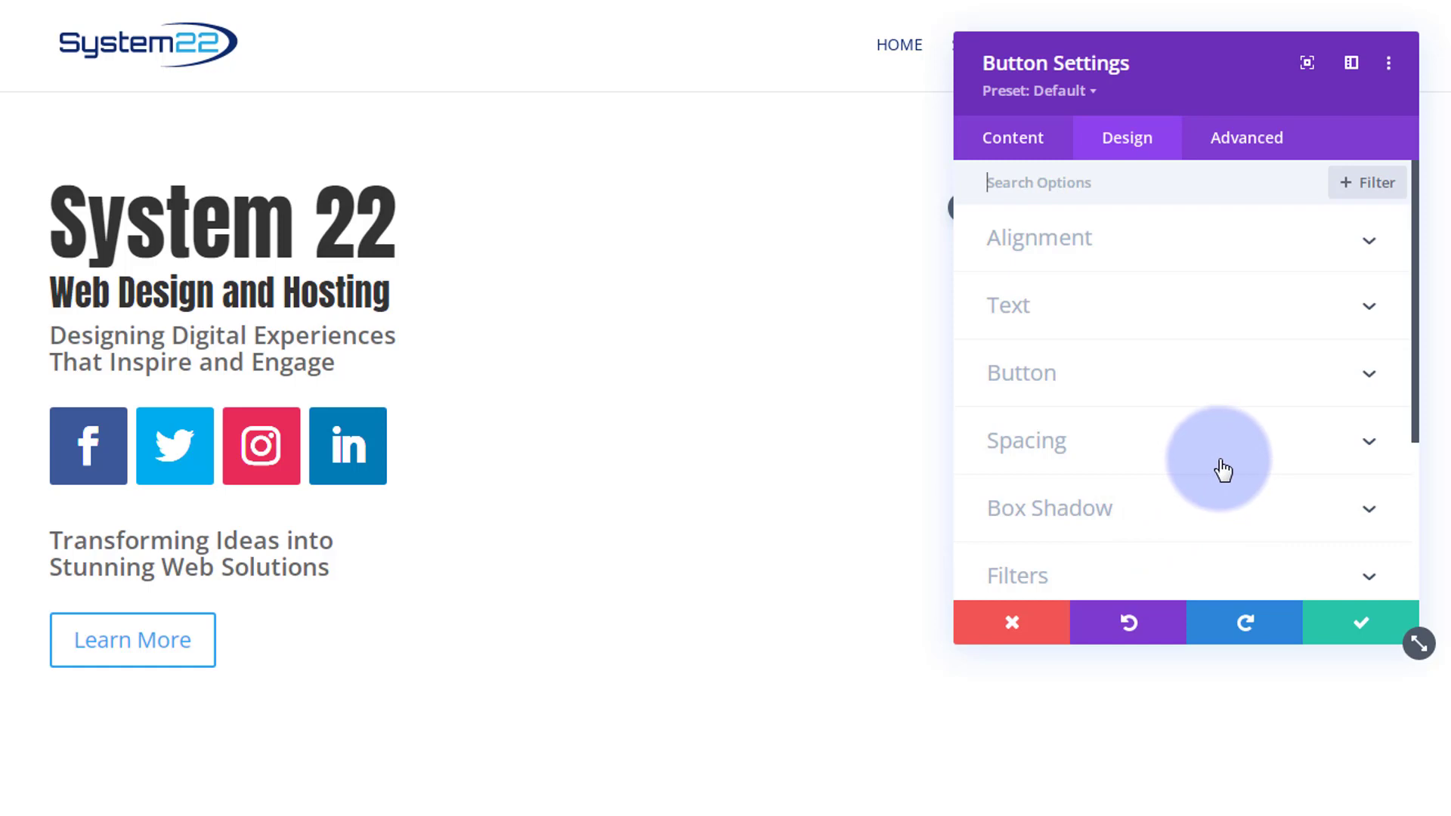
left_click(1144, 373)
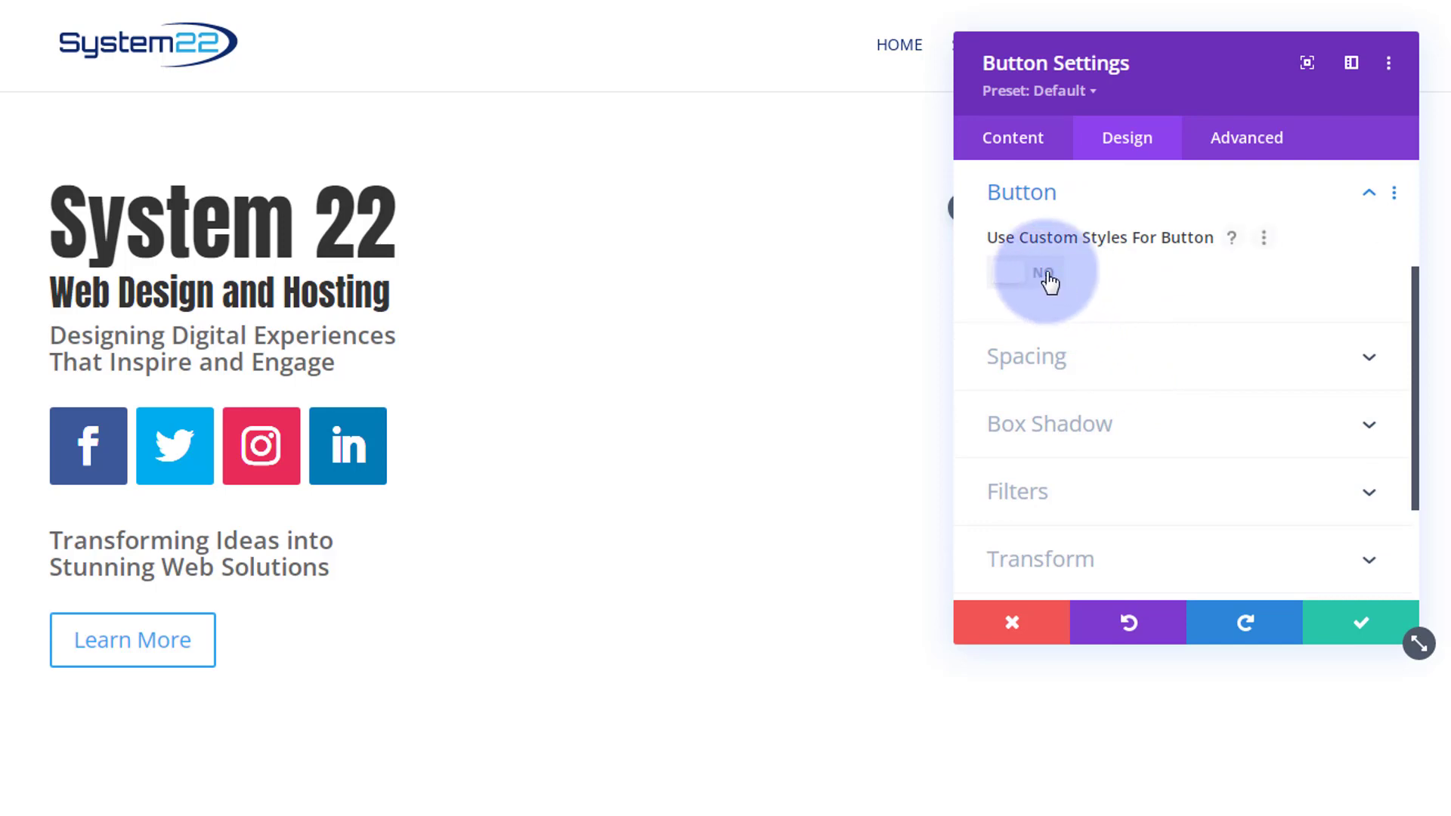
left_click(1050, 282)
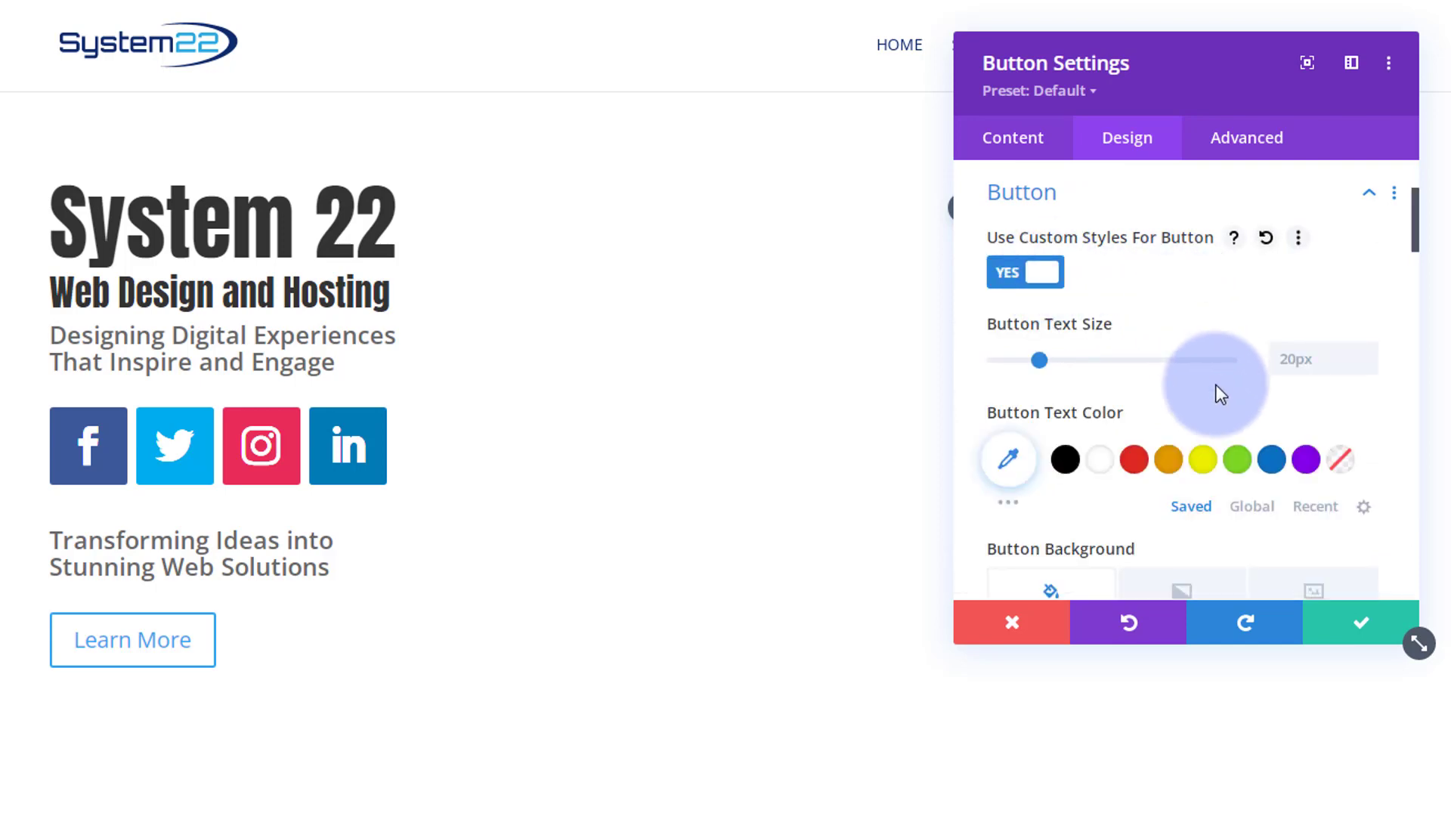
left_click(1099, 463)
scroll(1100, 468, "down", 3)
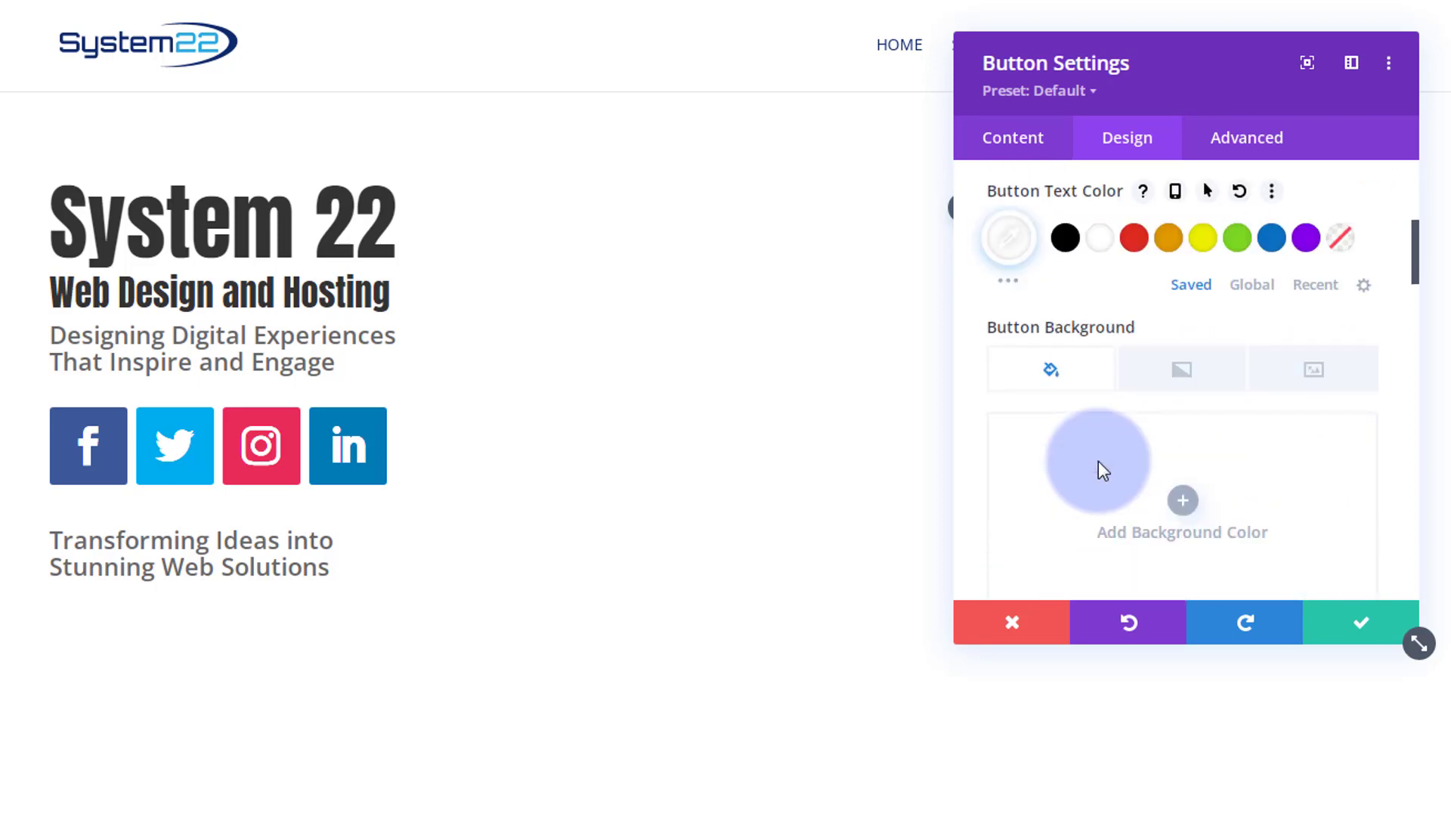
left_click(1061, 437)
scroll(1058, 434, "down", 2)
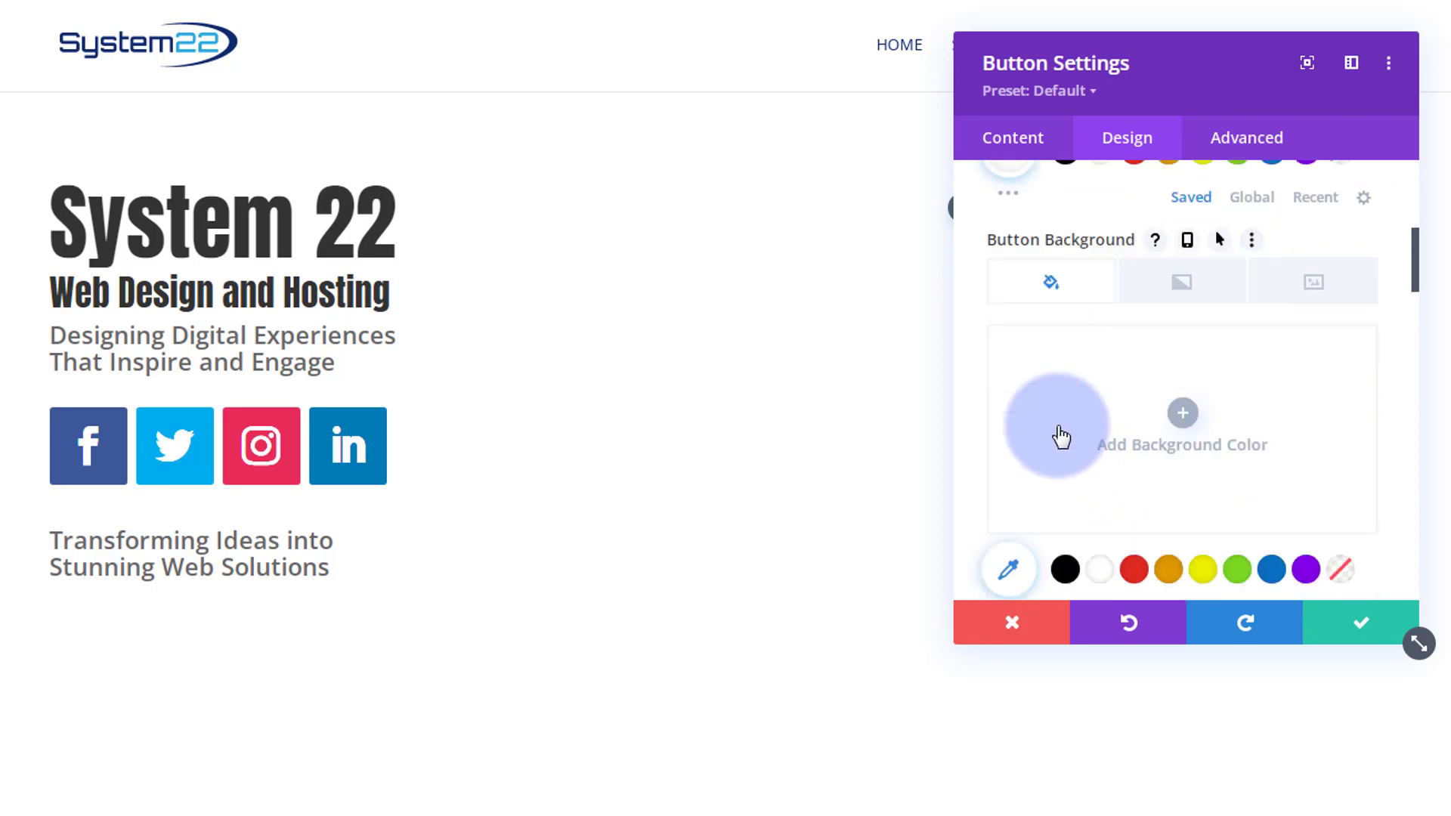
left_click(1273, 547)
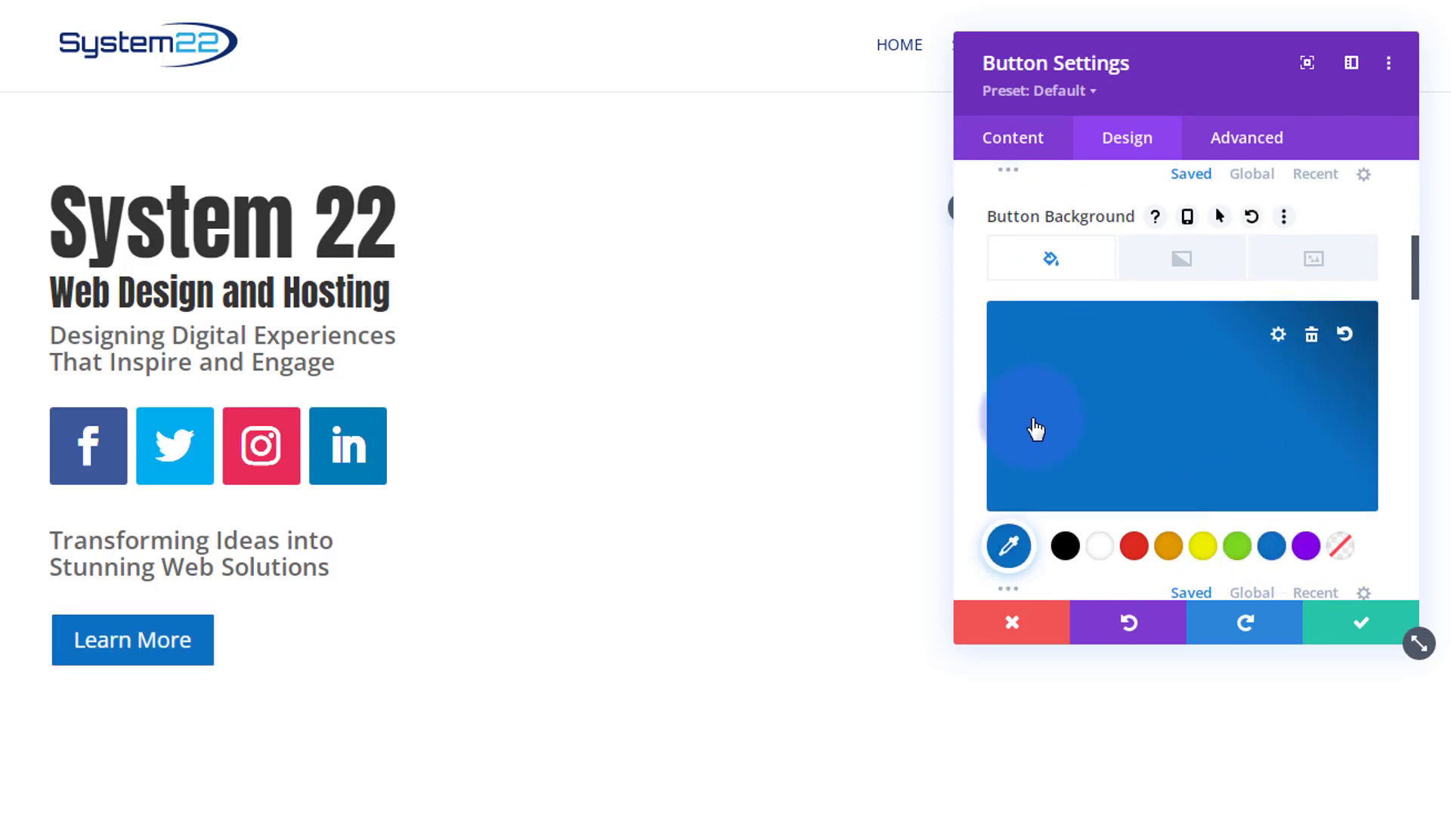
- Set the button's hover background color to the lighter blue #0e88f9
scroll(1036, 425, "up", 2)
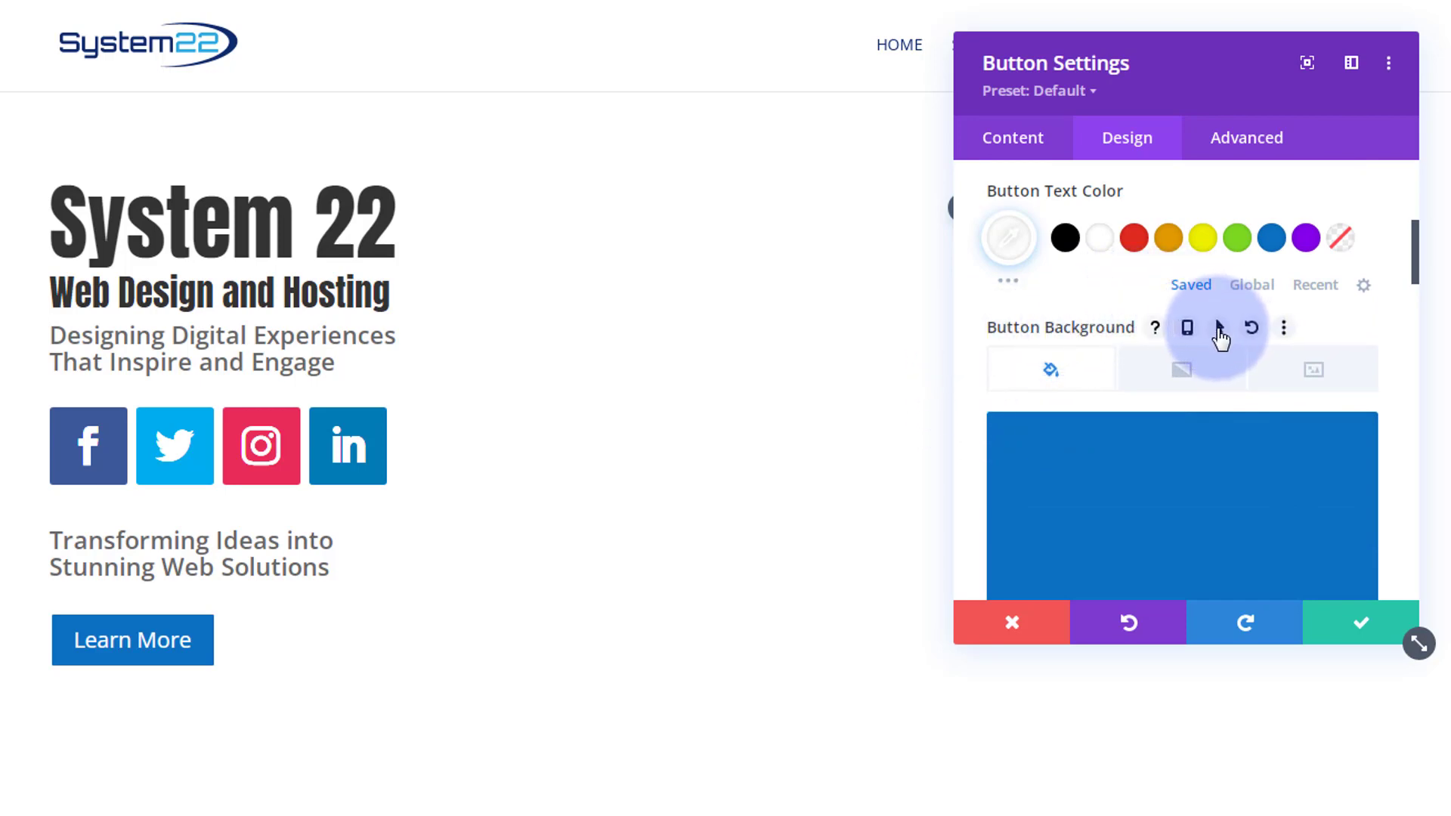
left_click(1219, 329)
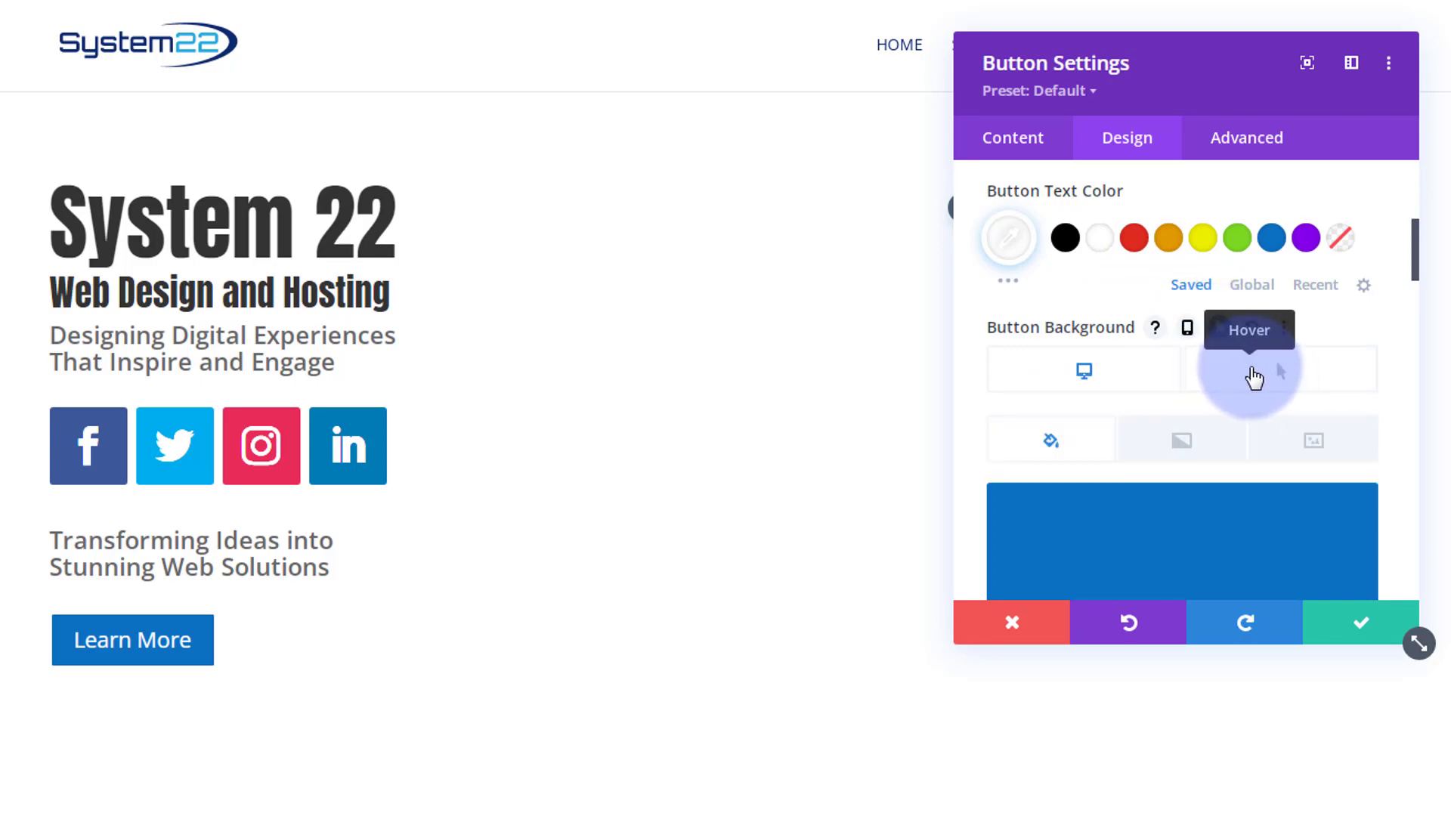
left_click(1254, 375)
scroll(1201, 477, "down", 2)
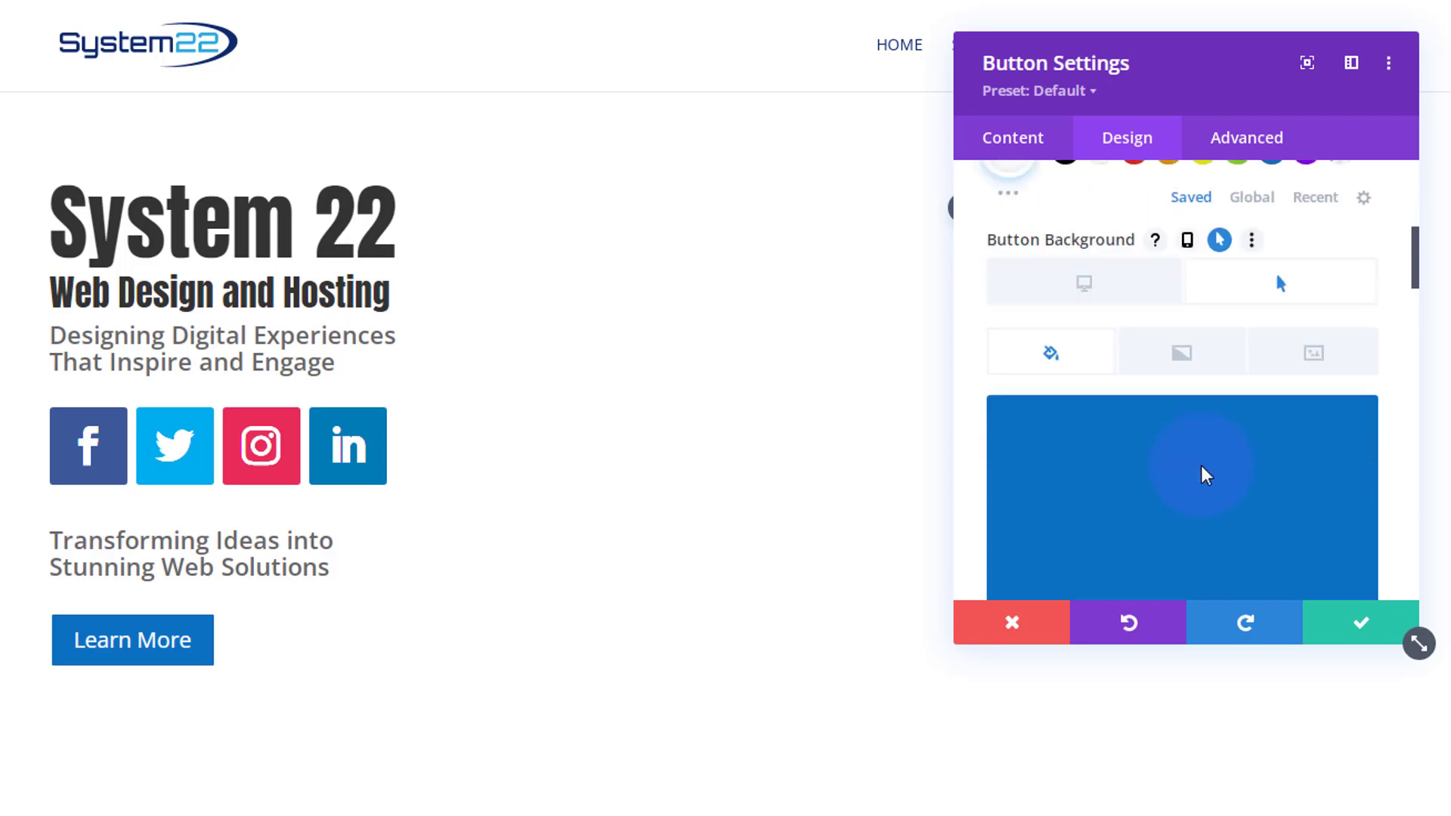
left_click(1193, 517)
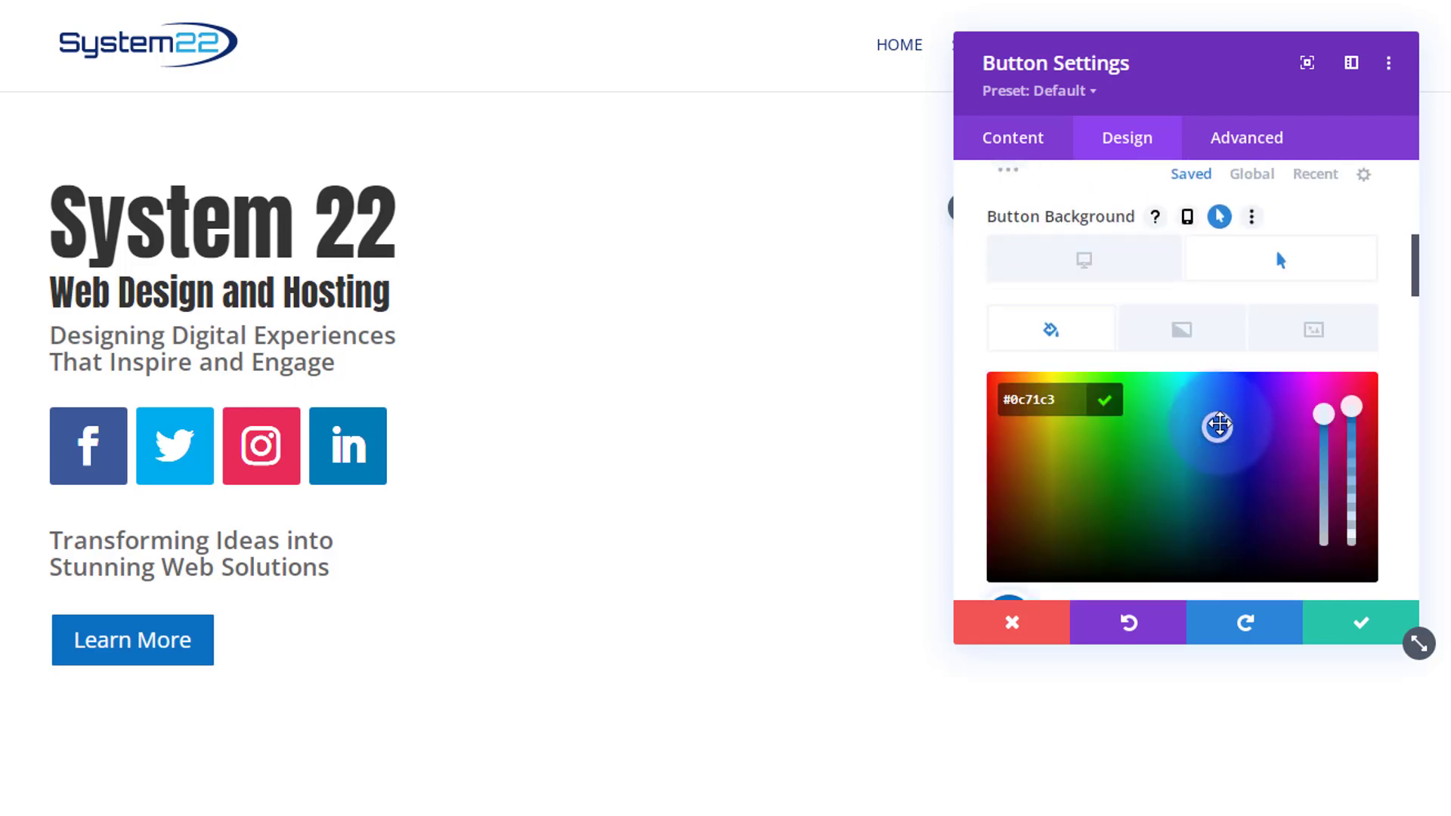
left_click_drag(1218, 426, 1222, 379)
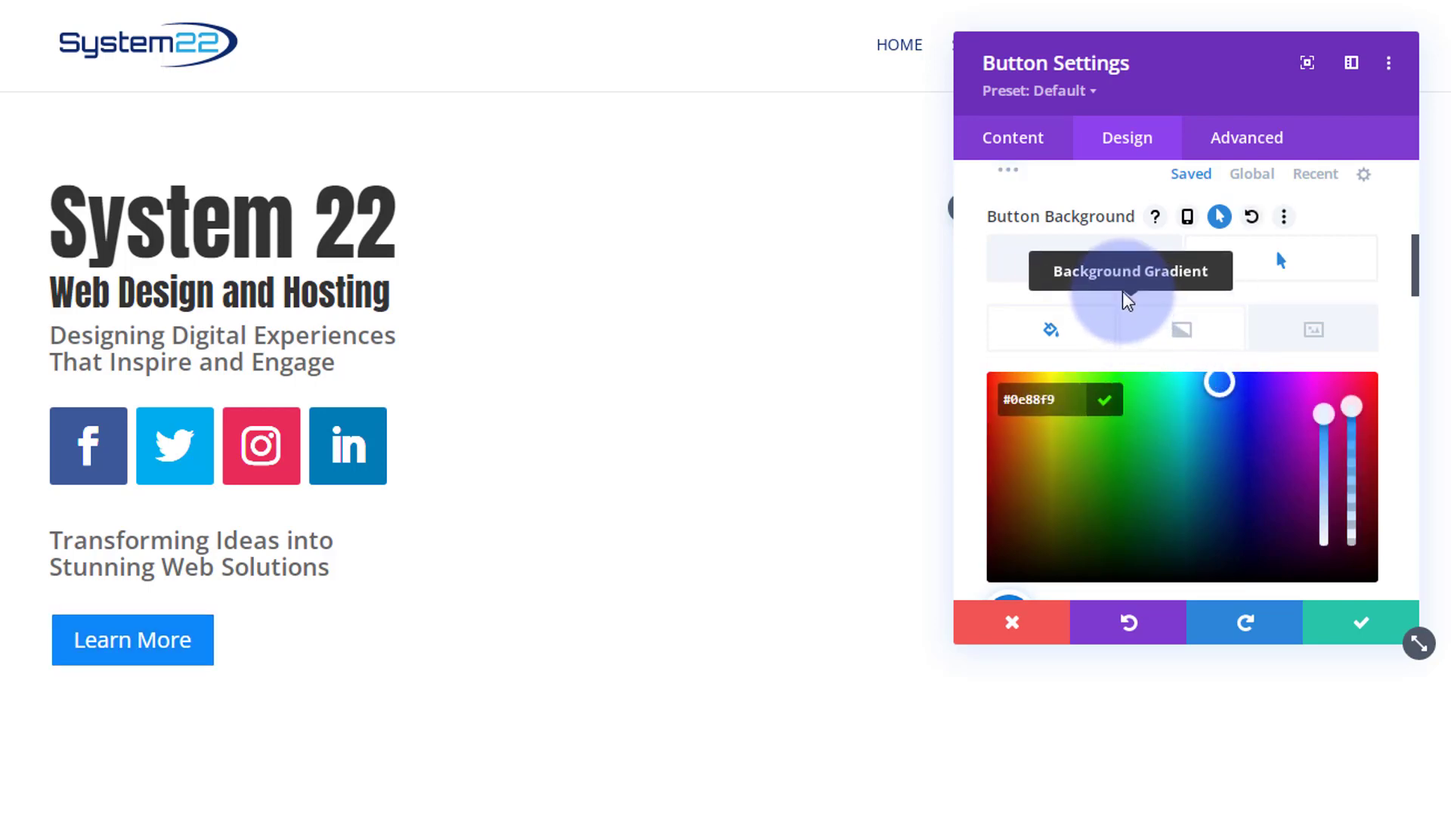
left_click(1094, 268)
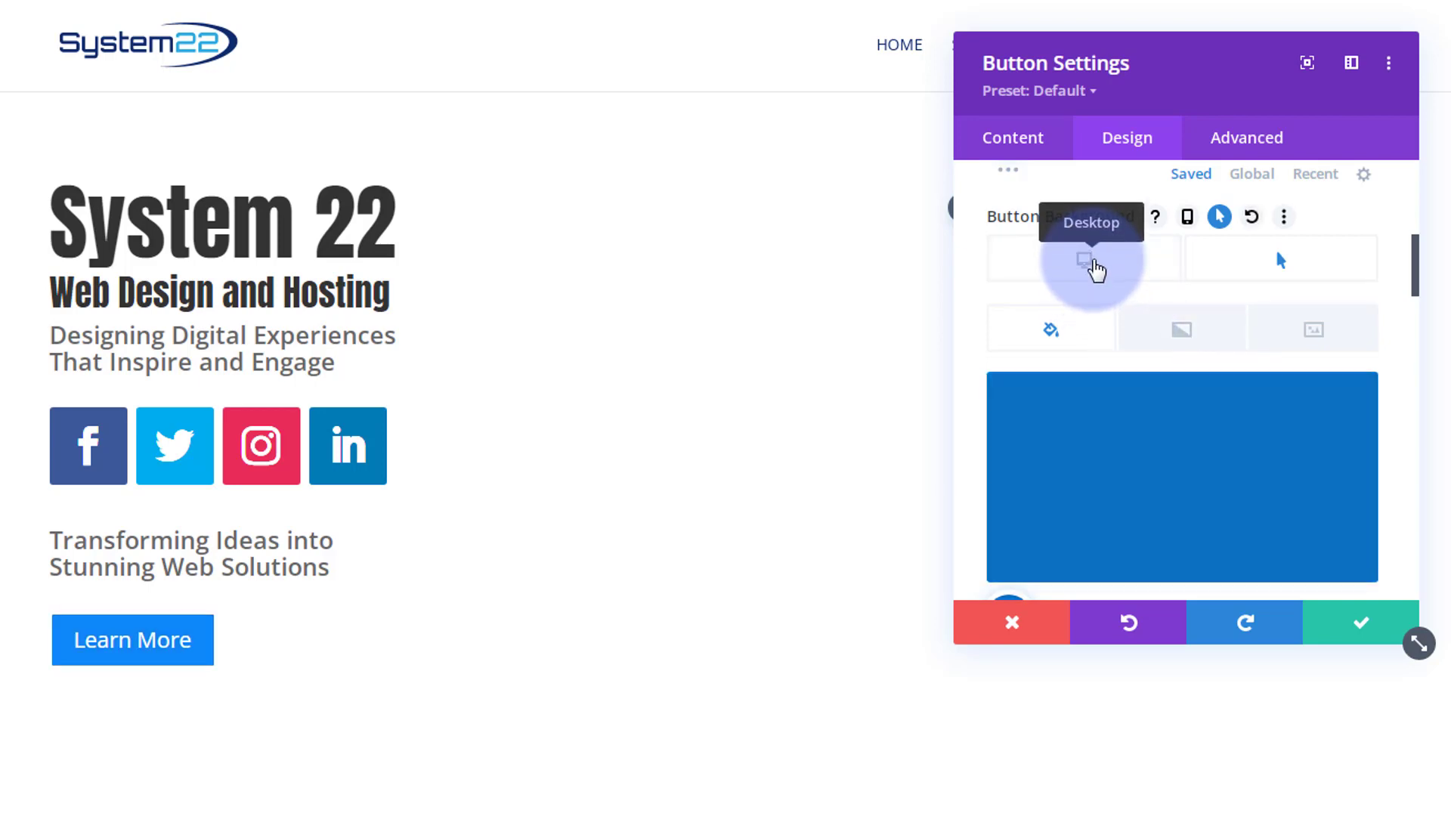
left_click(1246, 274)
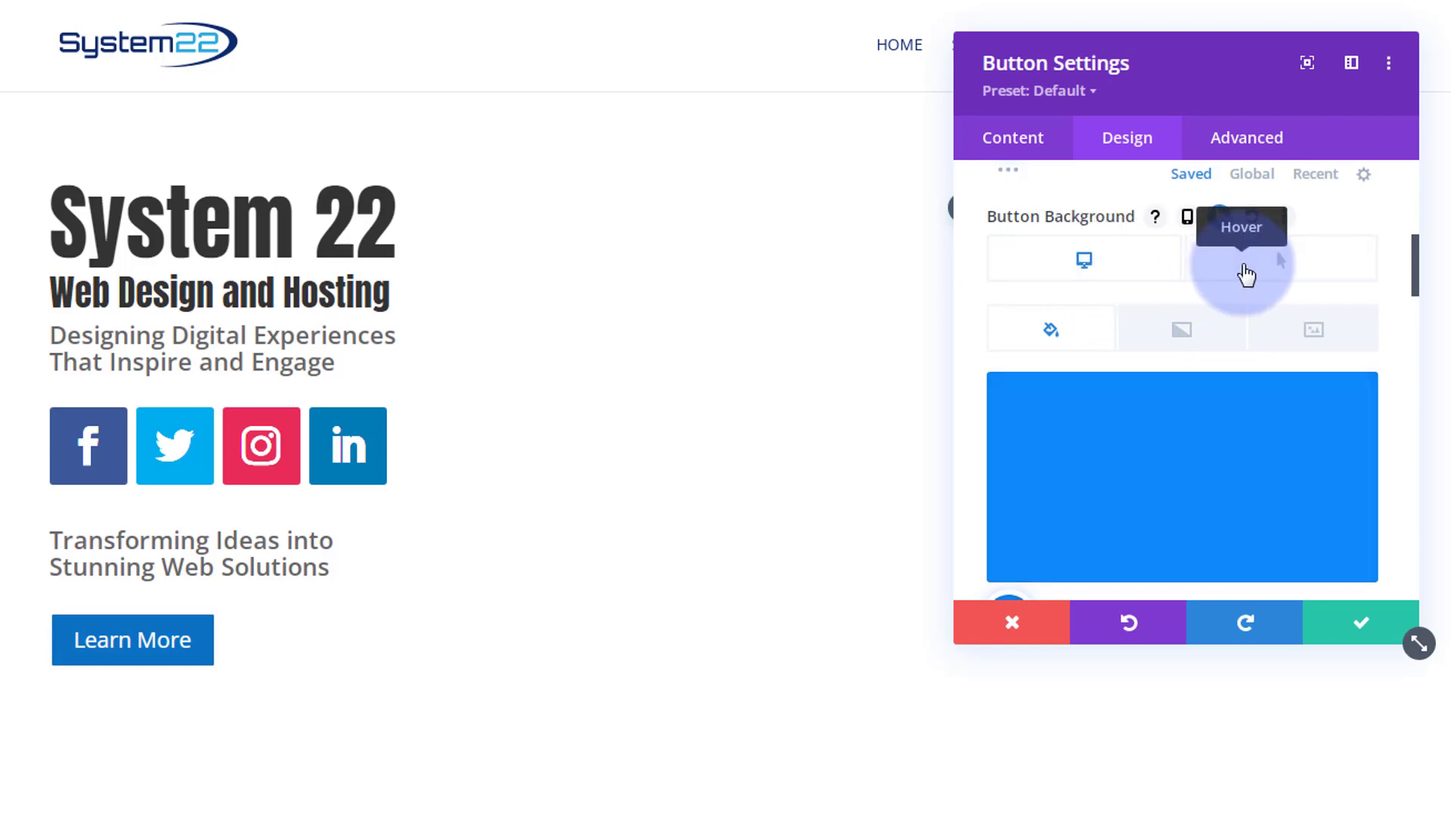
left_click(1129, 260)
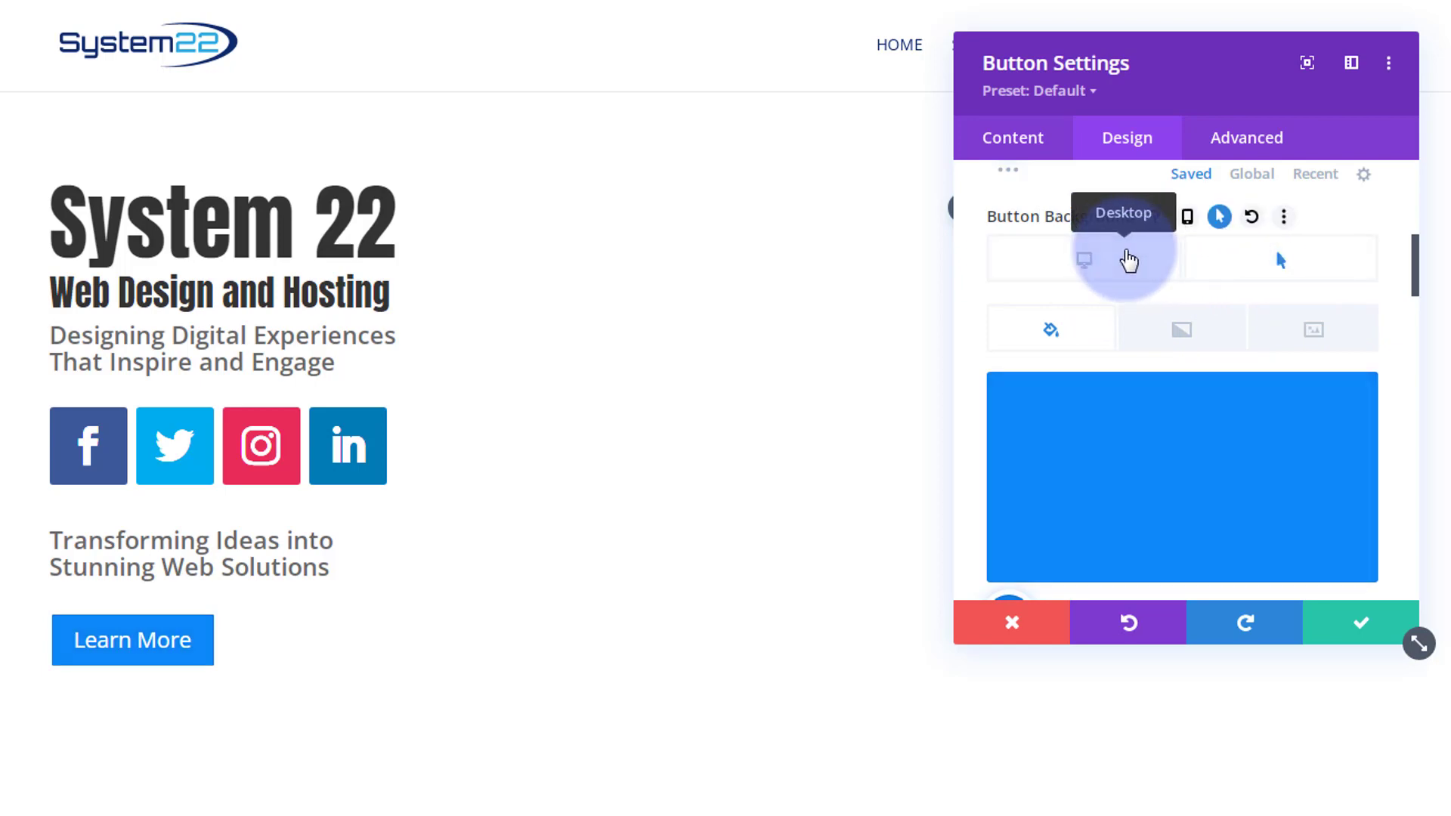
- Set the button border color to blue and collapse the button design options
scroll(1133, 282, "down", 2)
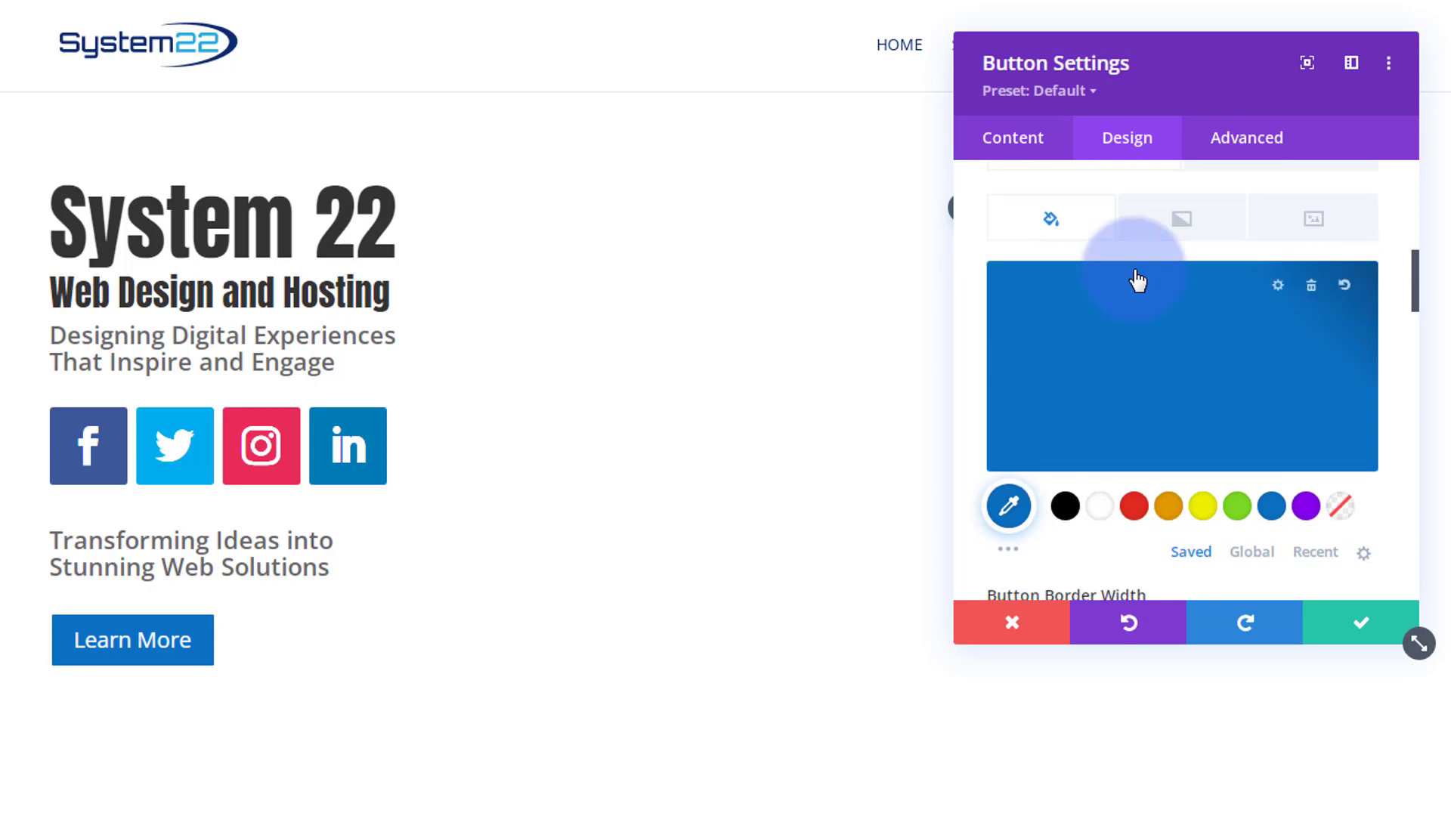
scroll(1137, 281, "down", 3)
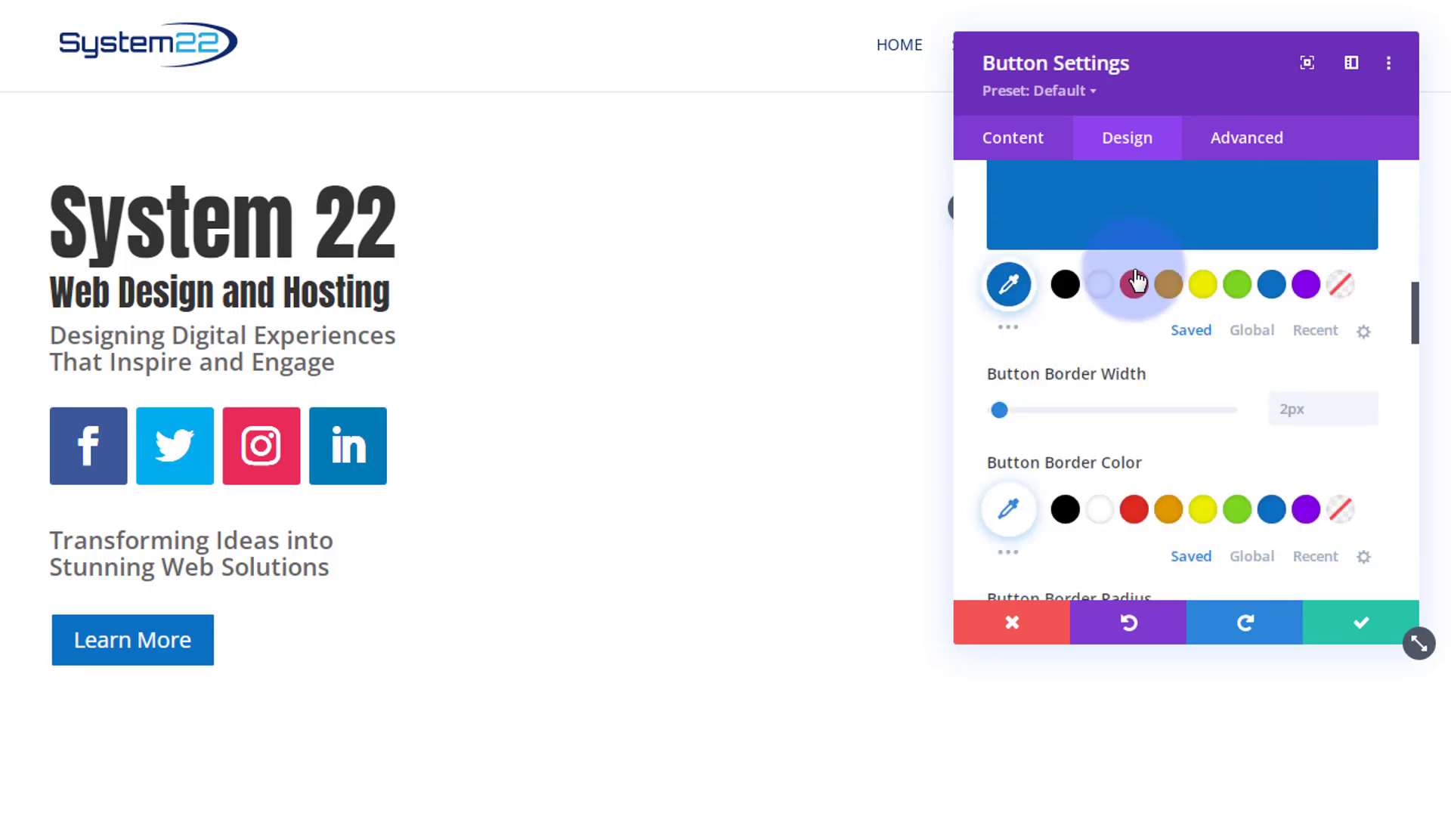
scroll(1136, 281, "down", 2)
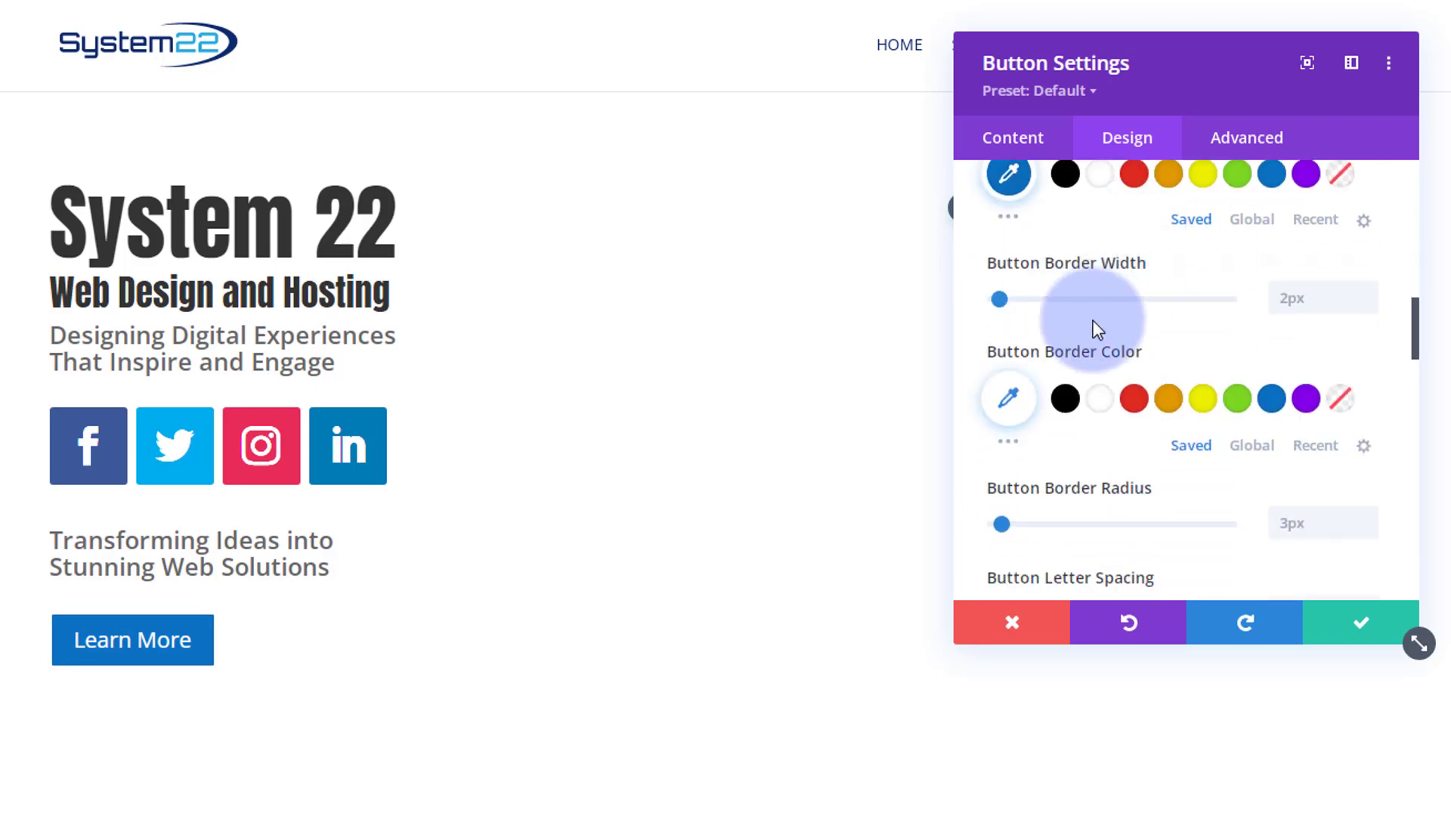
left_click(1272, 400)
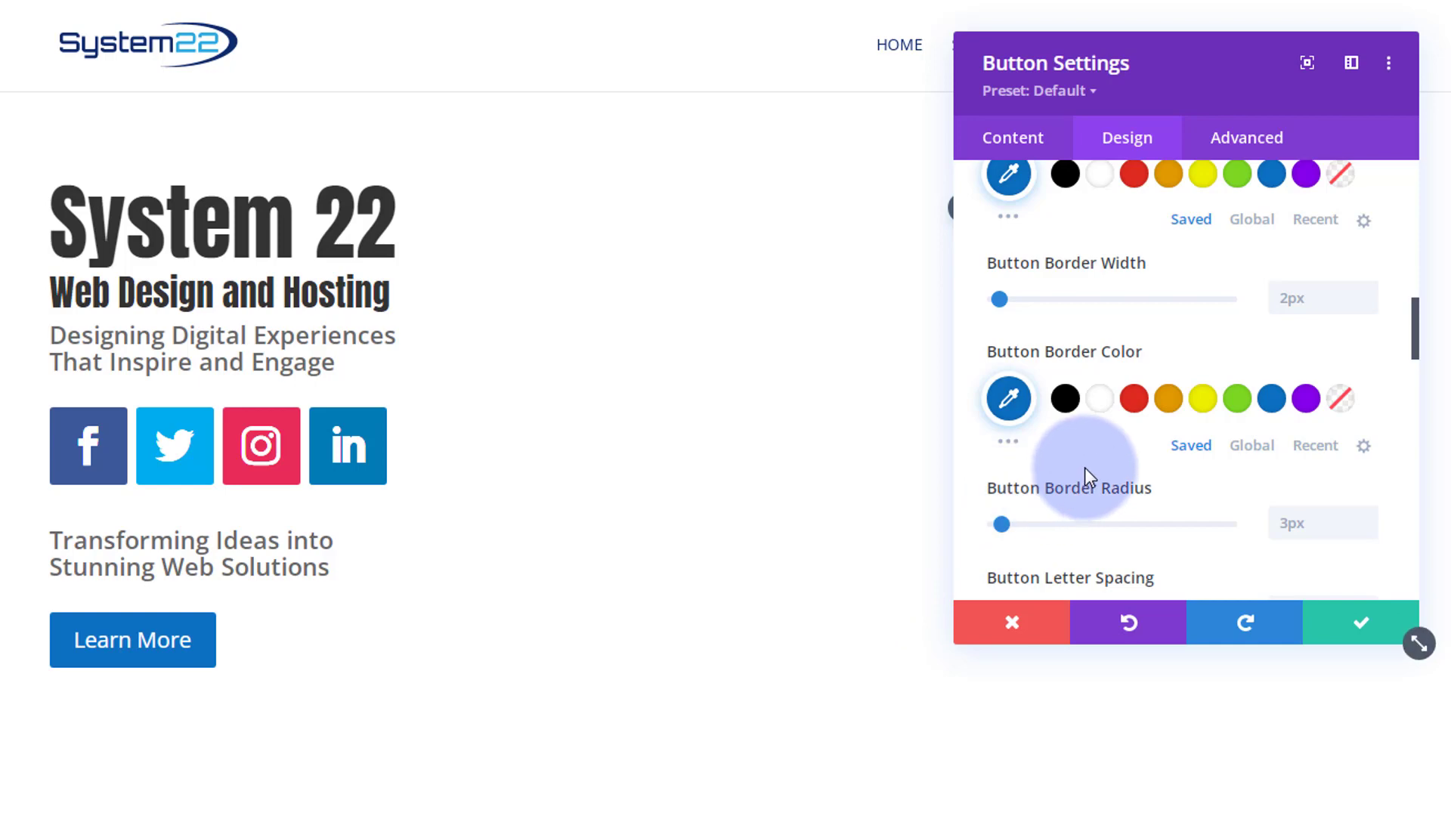
scroll(1083, 468, "up", 5)
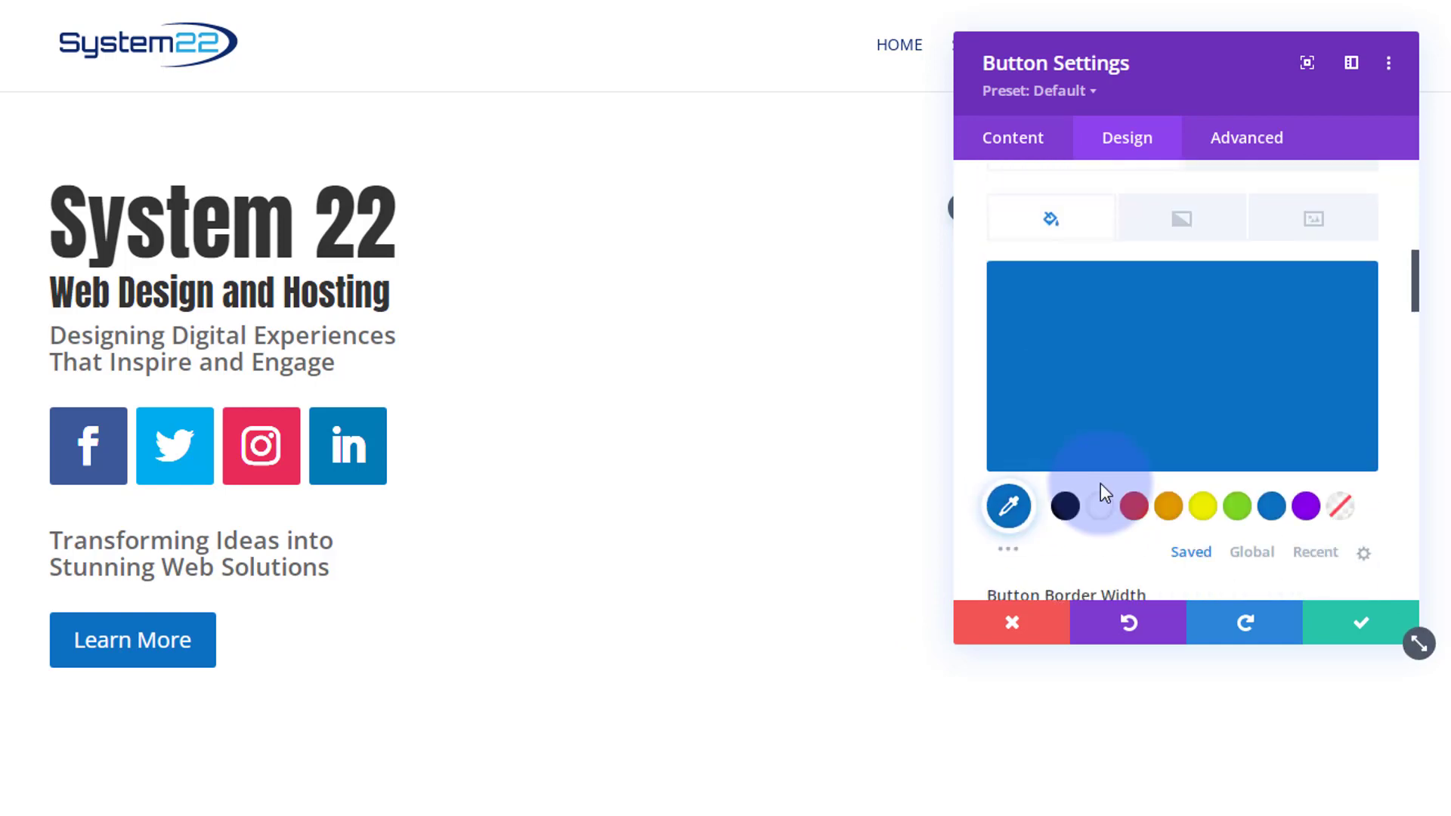
scroll(1101, 487, "up", 8)
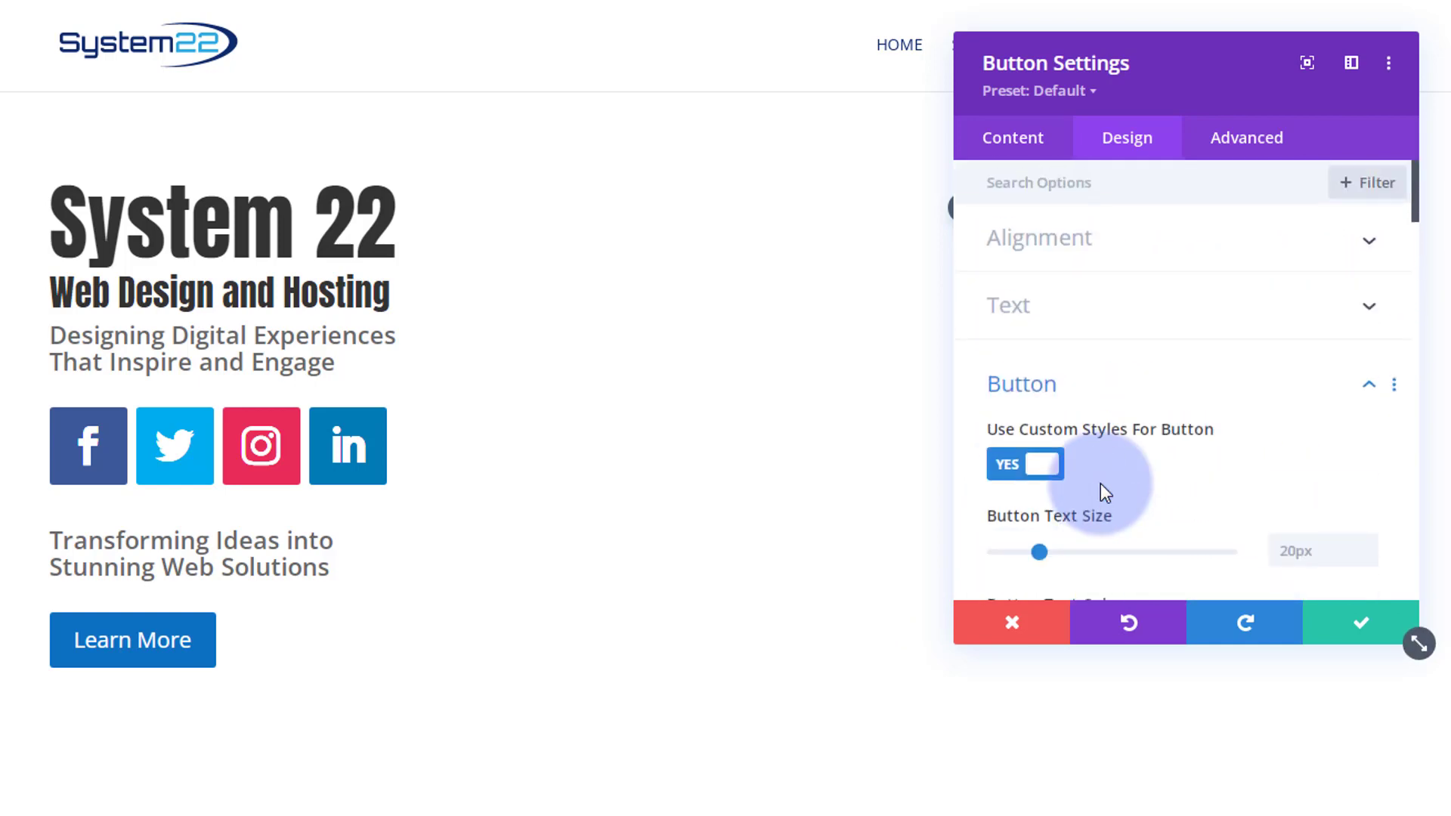
left_click(1117, 383)
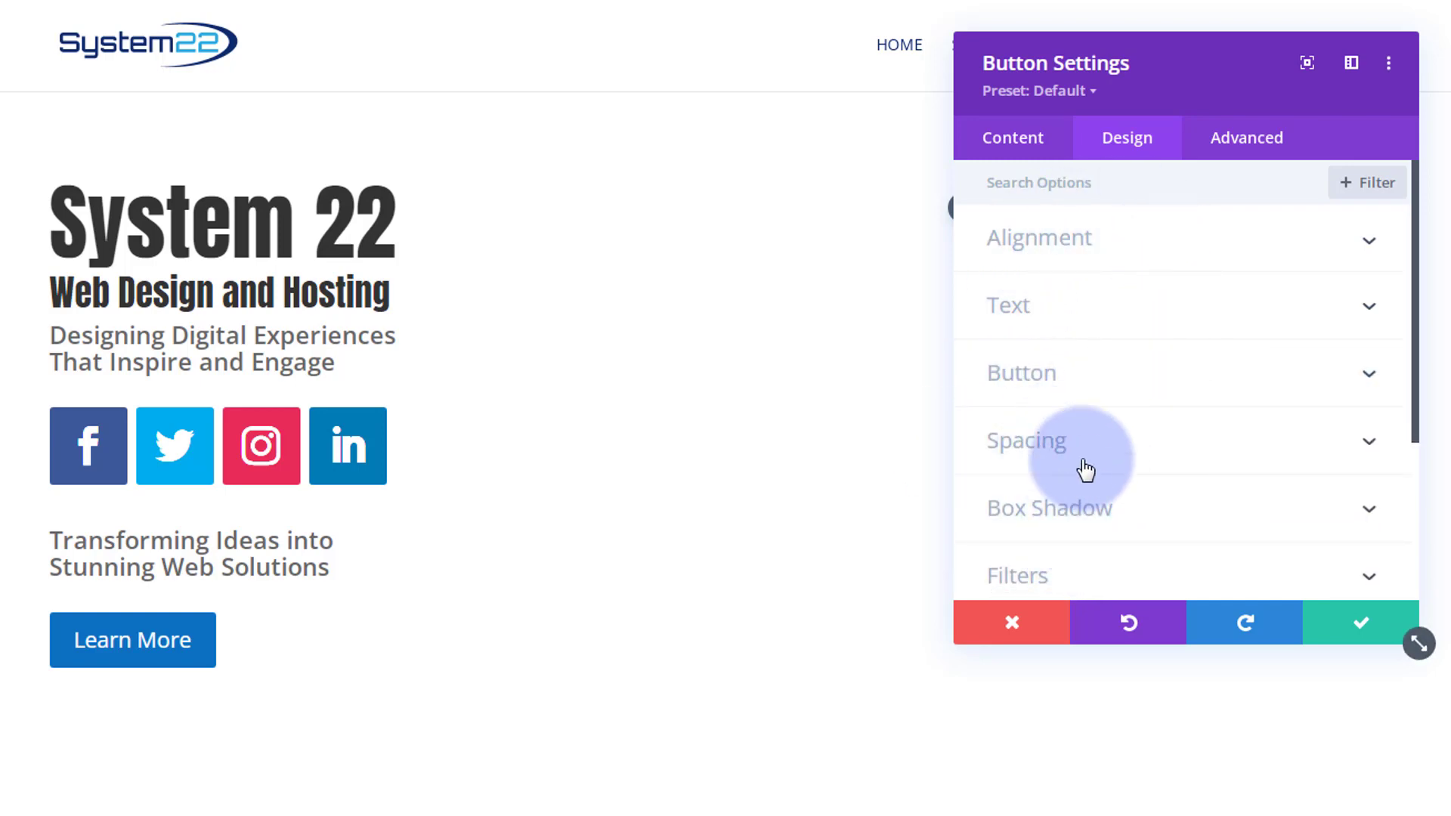
- Add a width of 60% to the button's Main Element custom CSS
left_click(1261, 152)
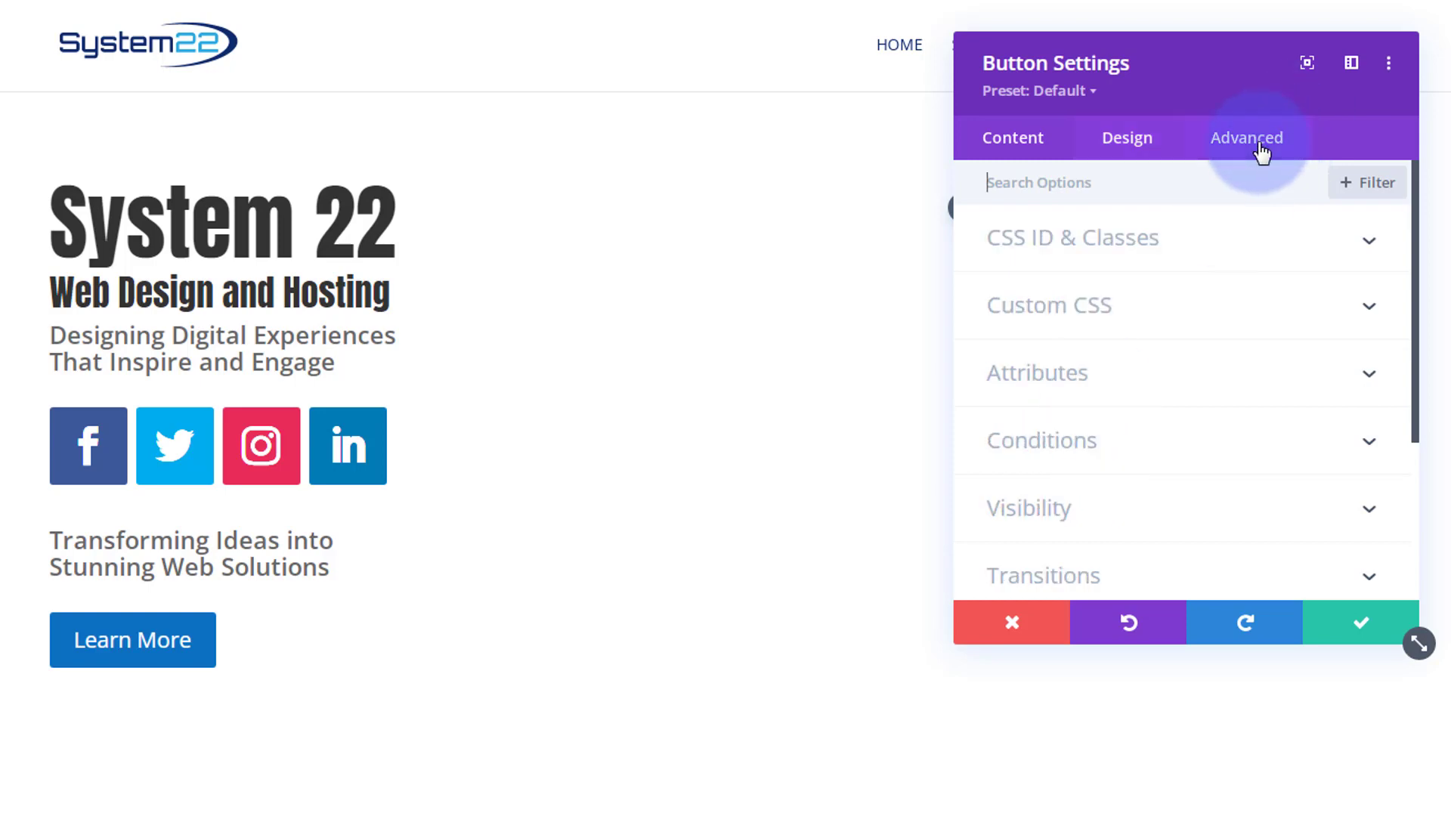
left_click(1230, 310)
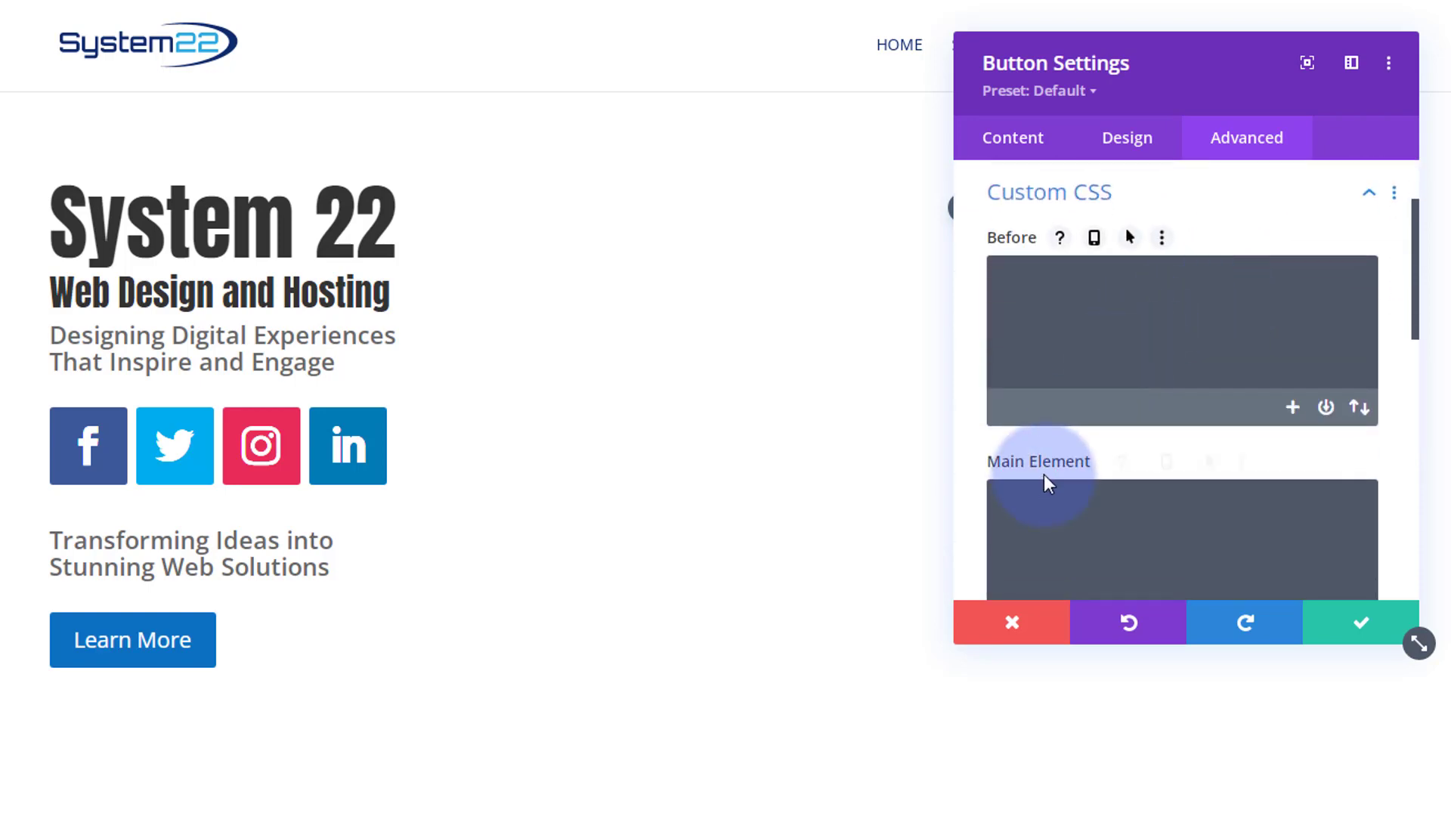
scroll(1046, 479, "down", 2)
left_click(1014, 383)
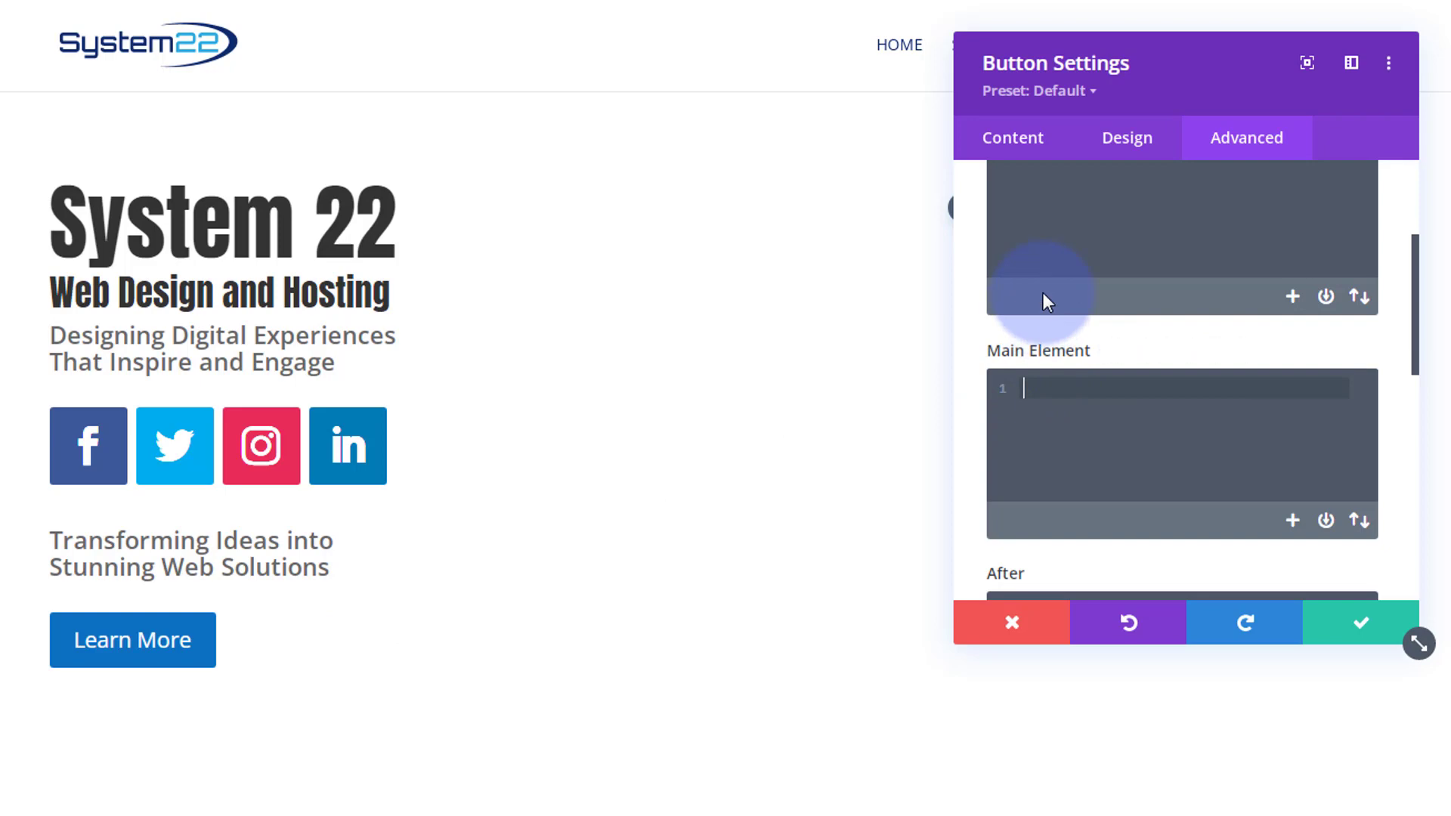
type("width:50%")
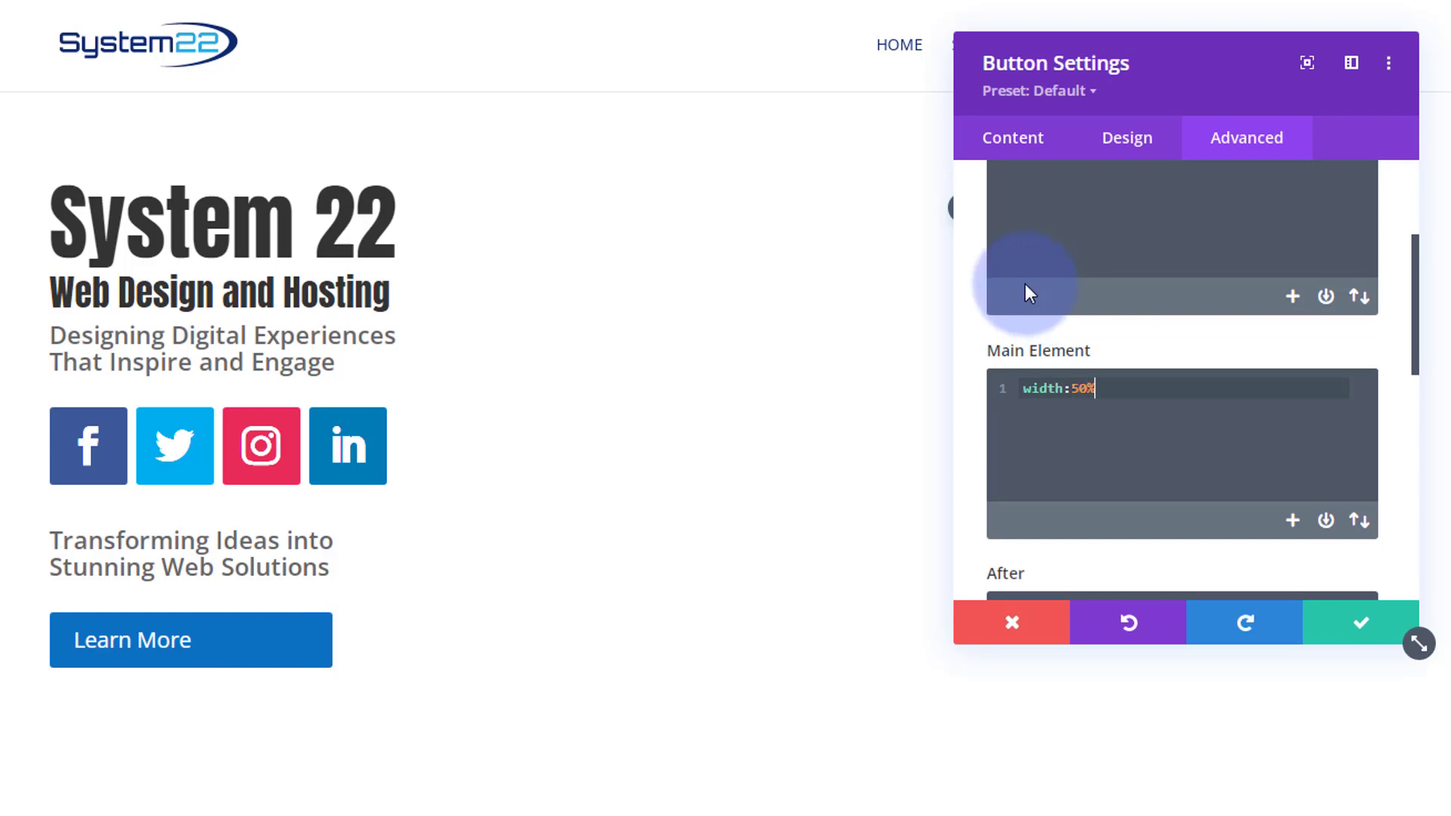
left_click_drag(1078, 384, 1078, 386)
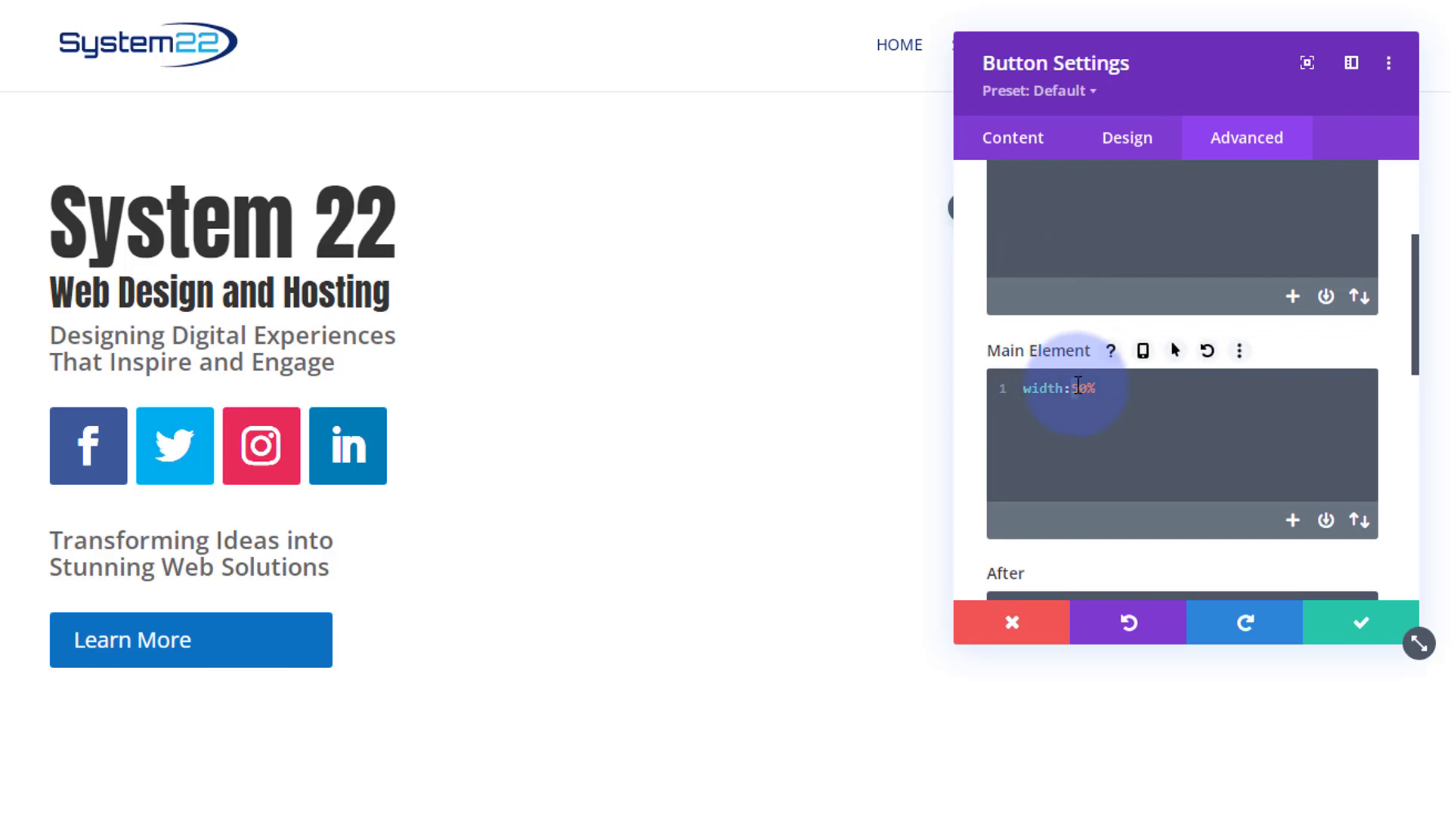
type("6")
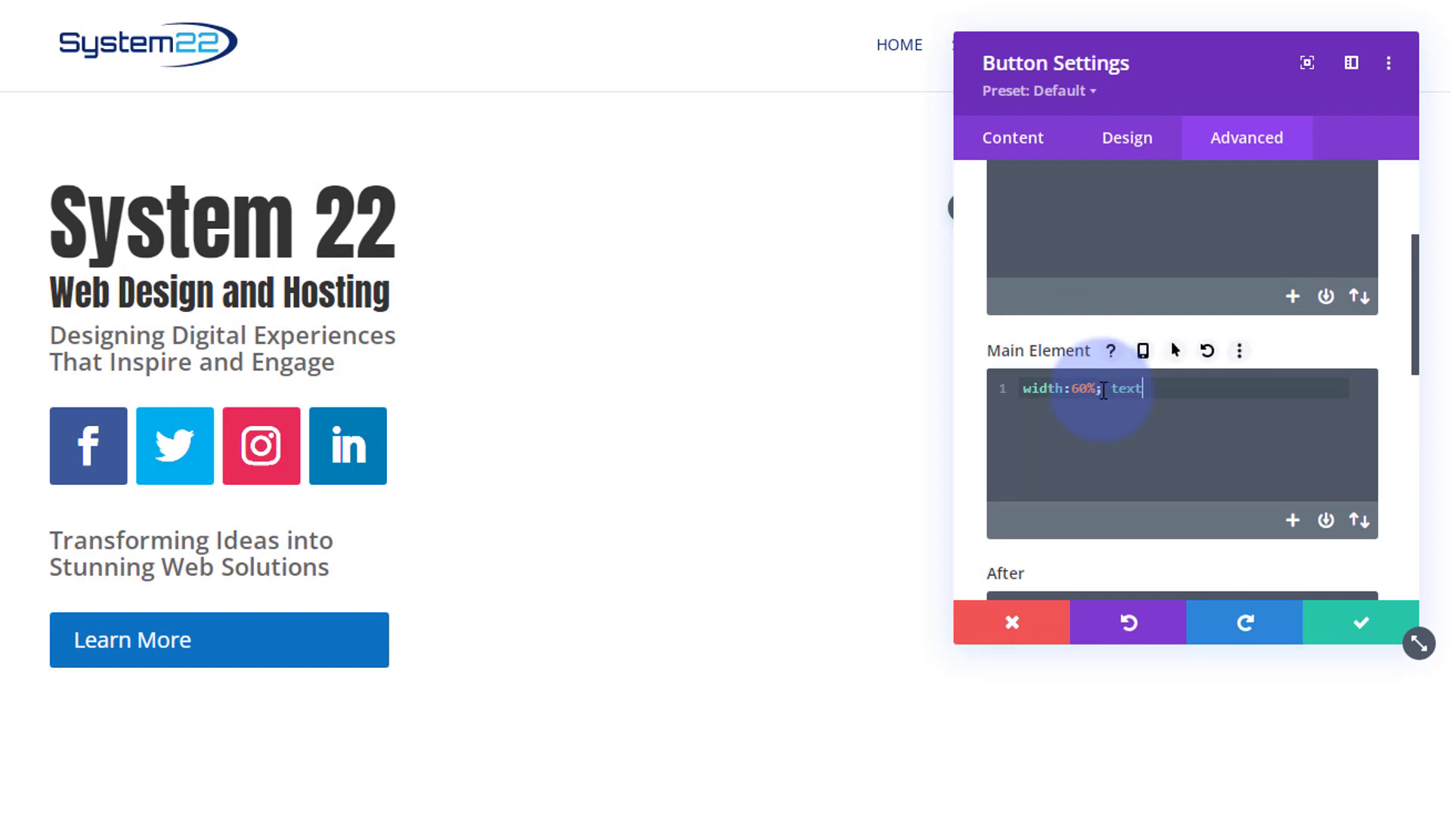
- Add text-align:center to the button's Main Element custom CSS
type("ali")
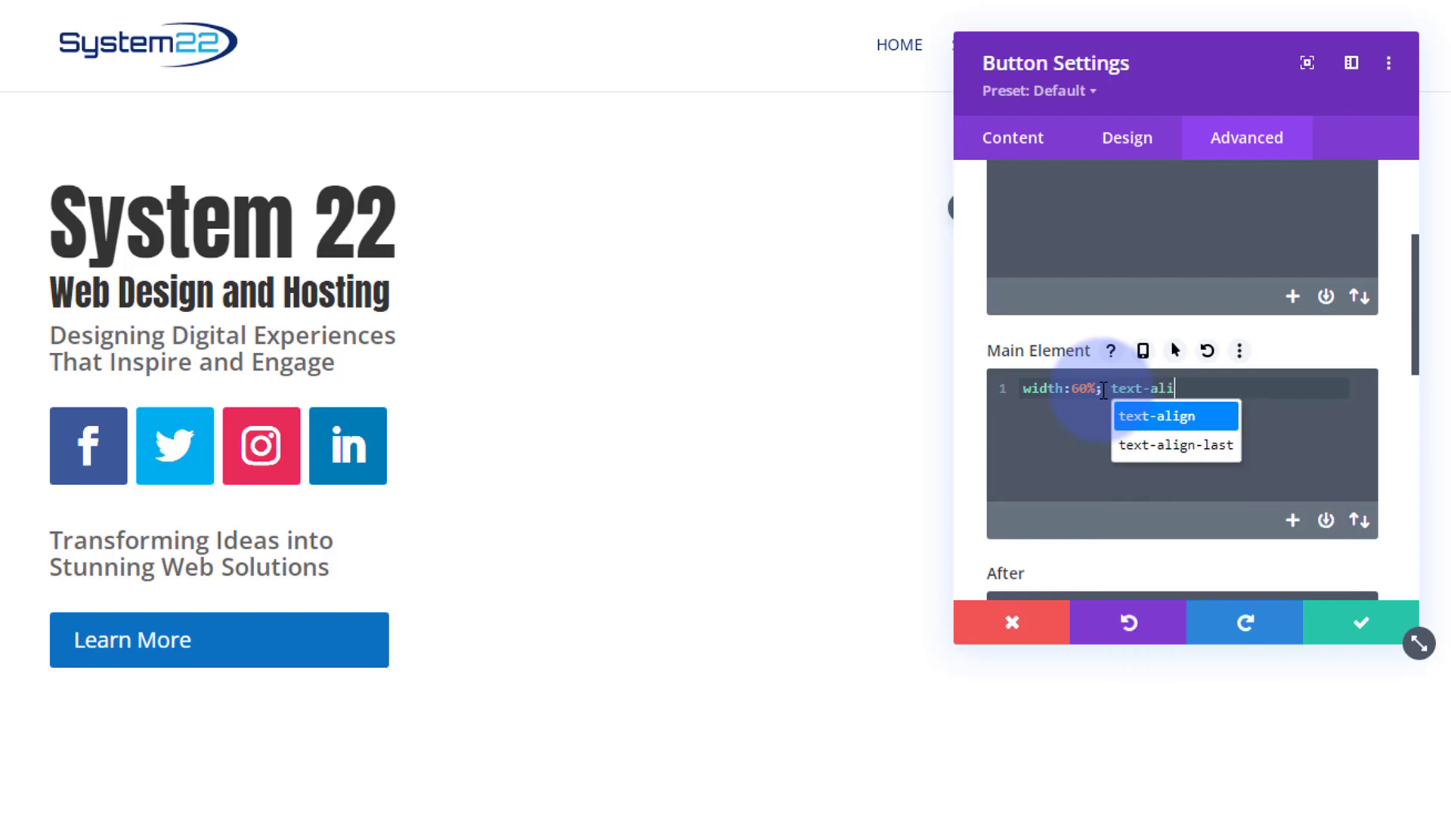
type("gn:")
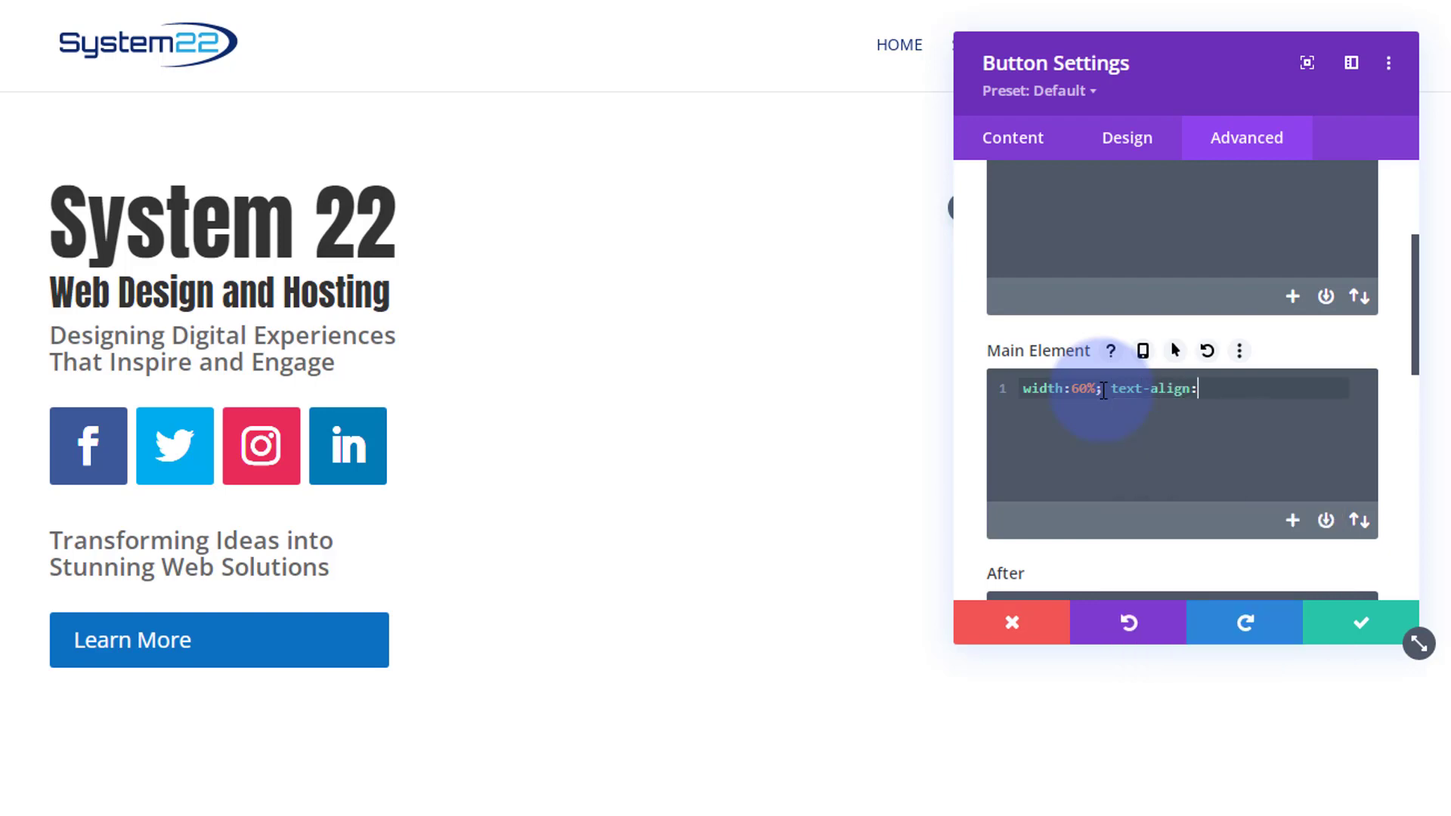
type("center")
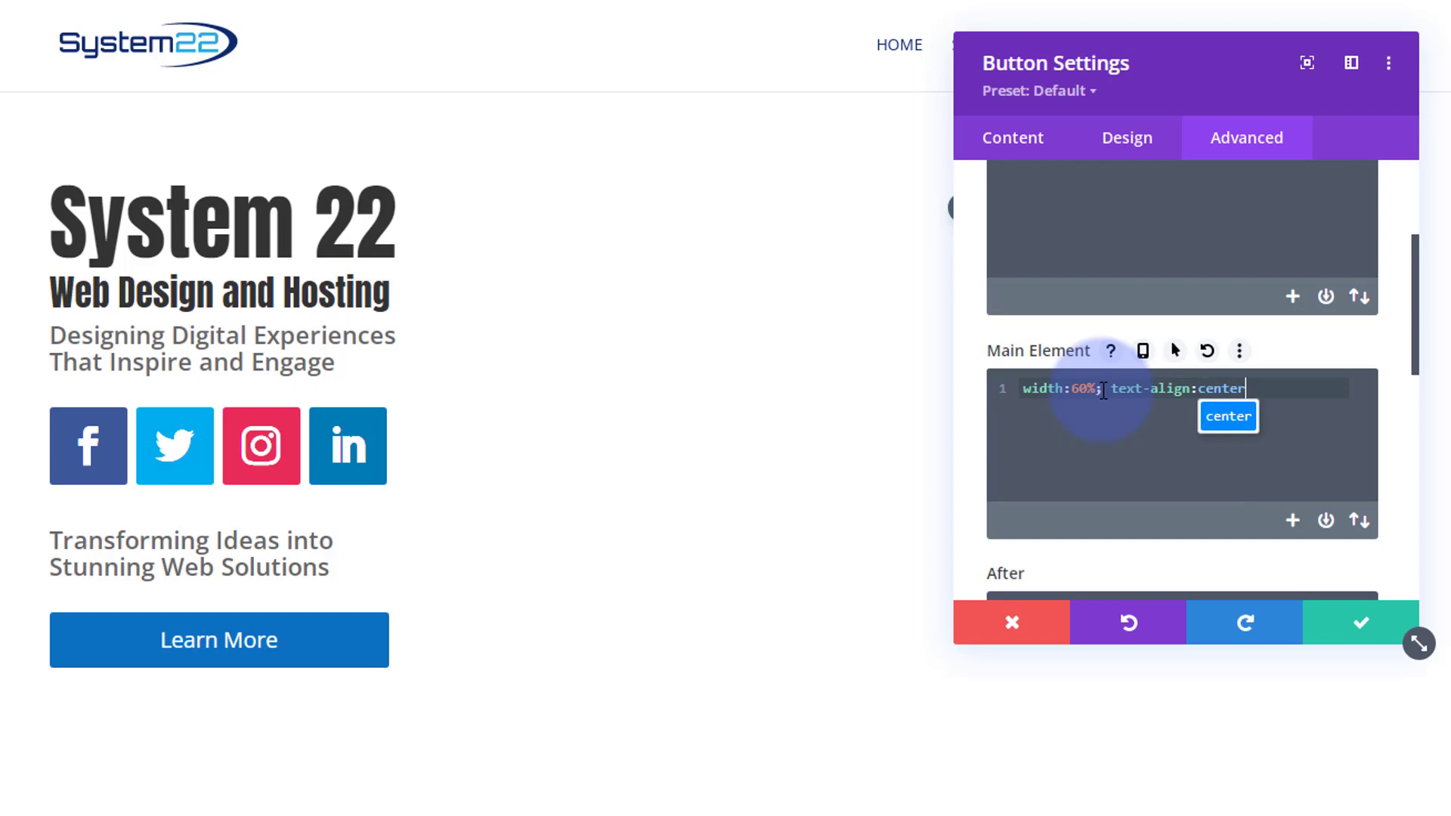
type(";")
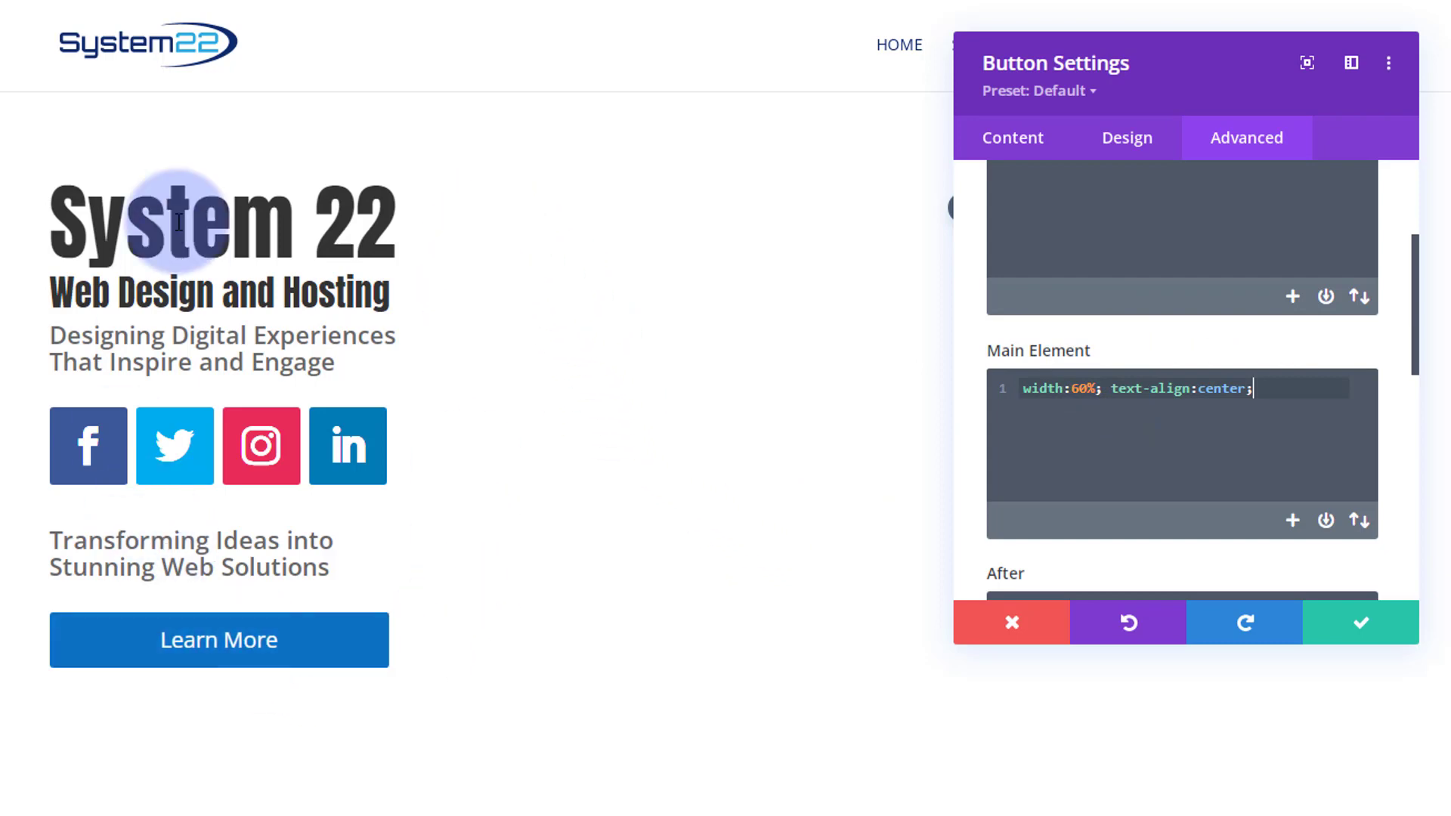
- Close the button's Main Element CSS with a semicolon and save the button settings
left_click(1364, 624)
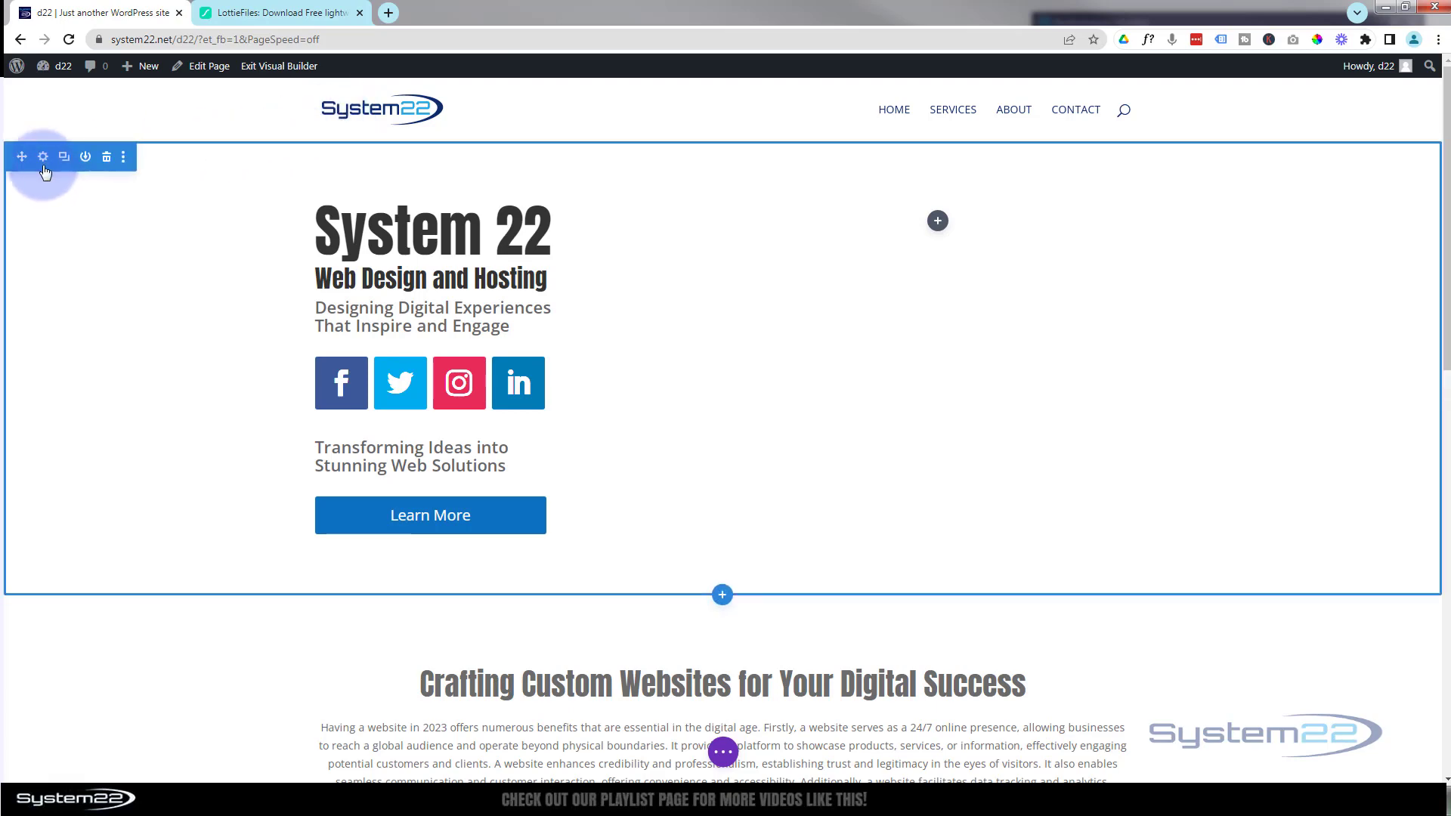
- Set the hero section's background color to #0d2b6f
left_click(44, 156)
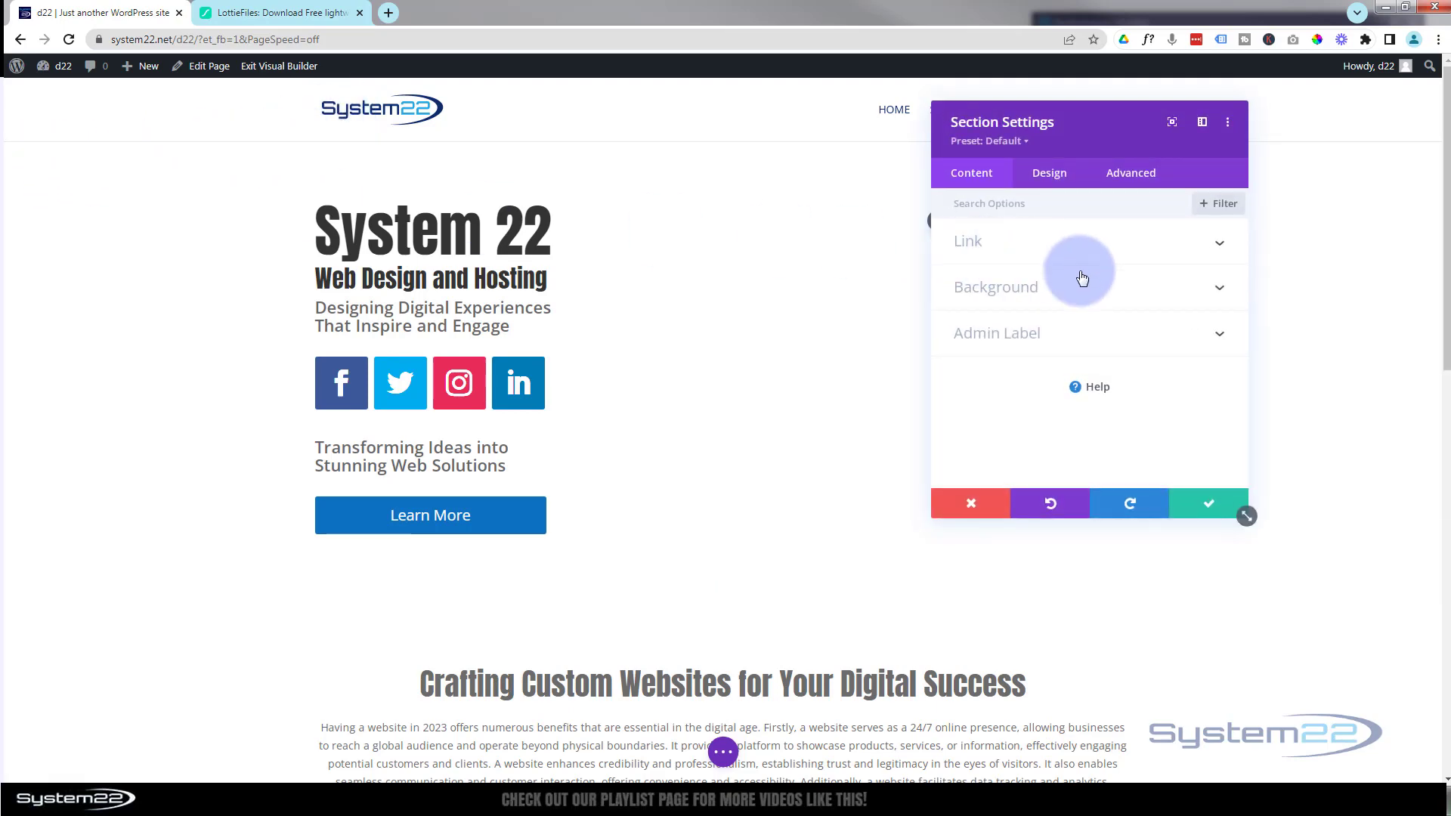
left_click(1074, 293)
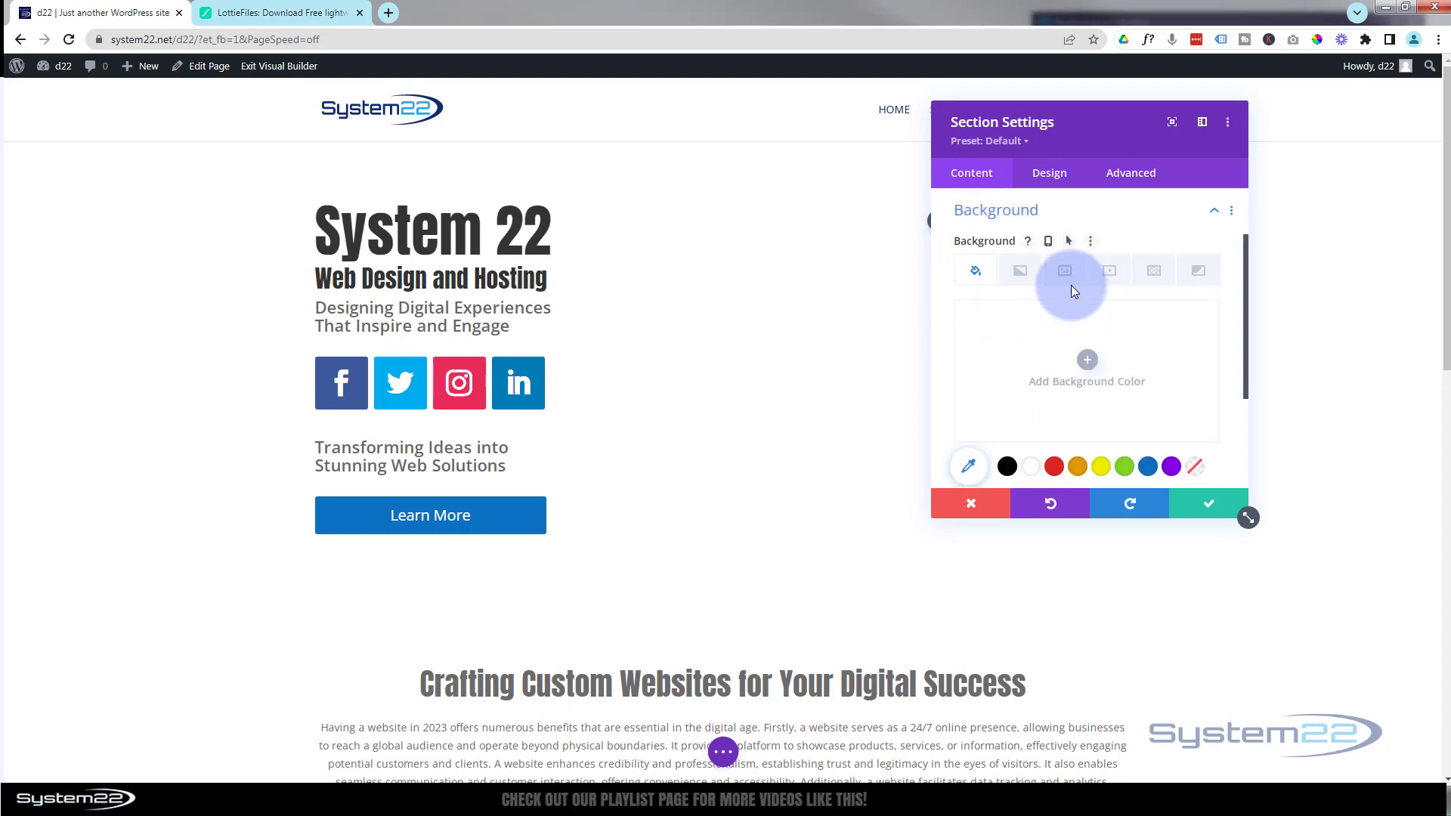
left_click(1086, 361)
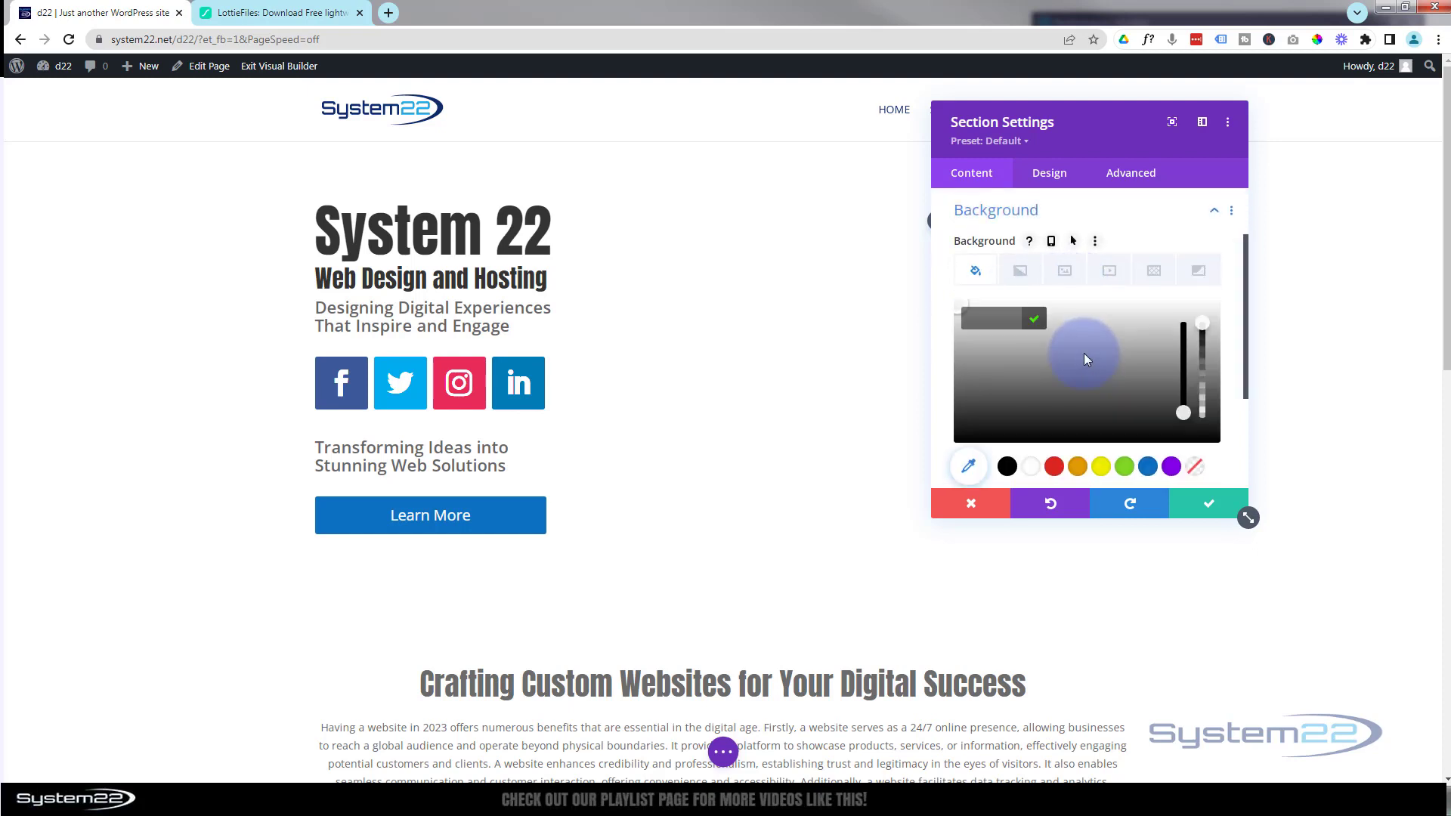
left_click(975, 318)
type("#0d2b6f")
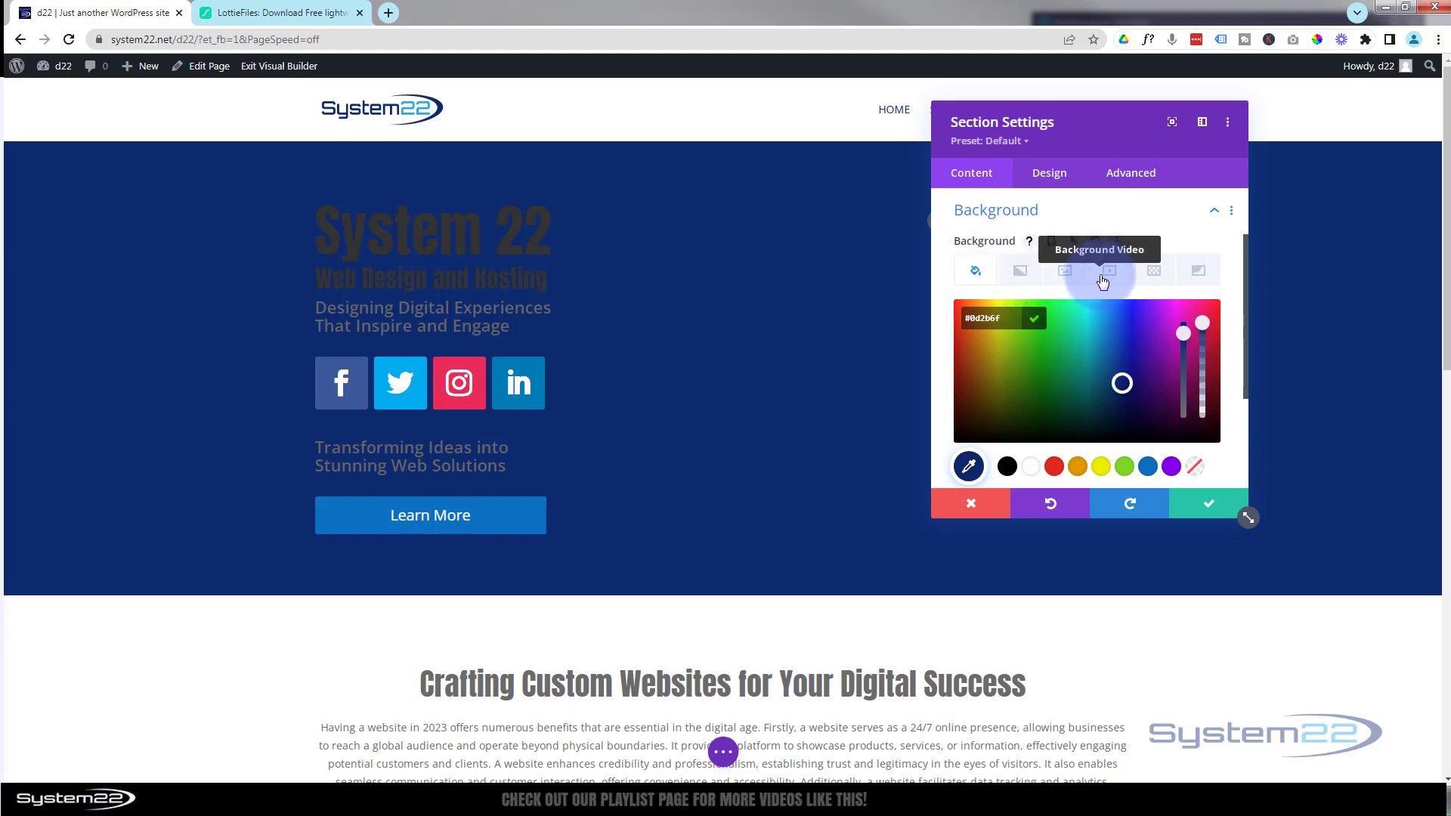
- Add the first media library image as the hero section's background image
left_click(1068, 272)
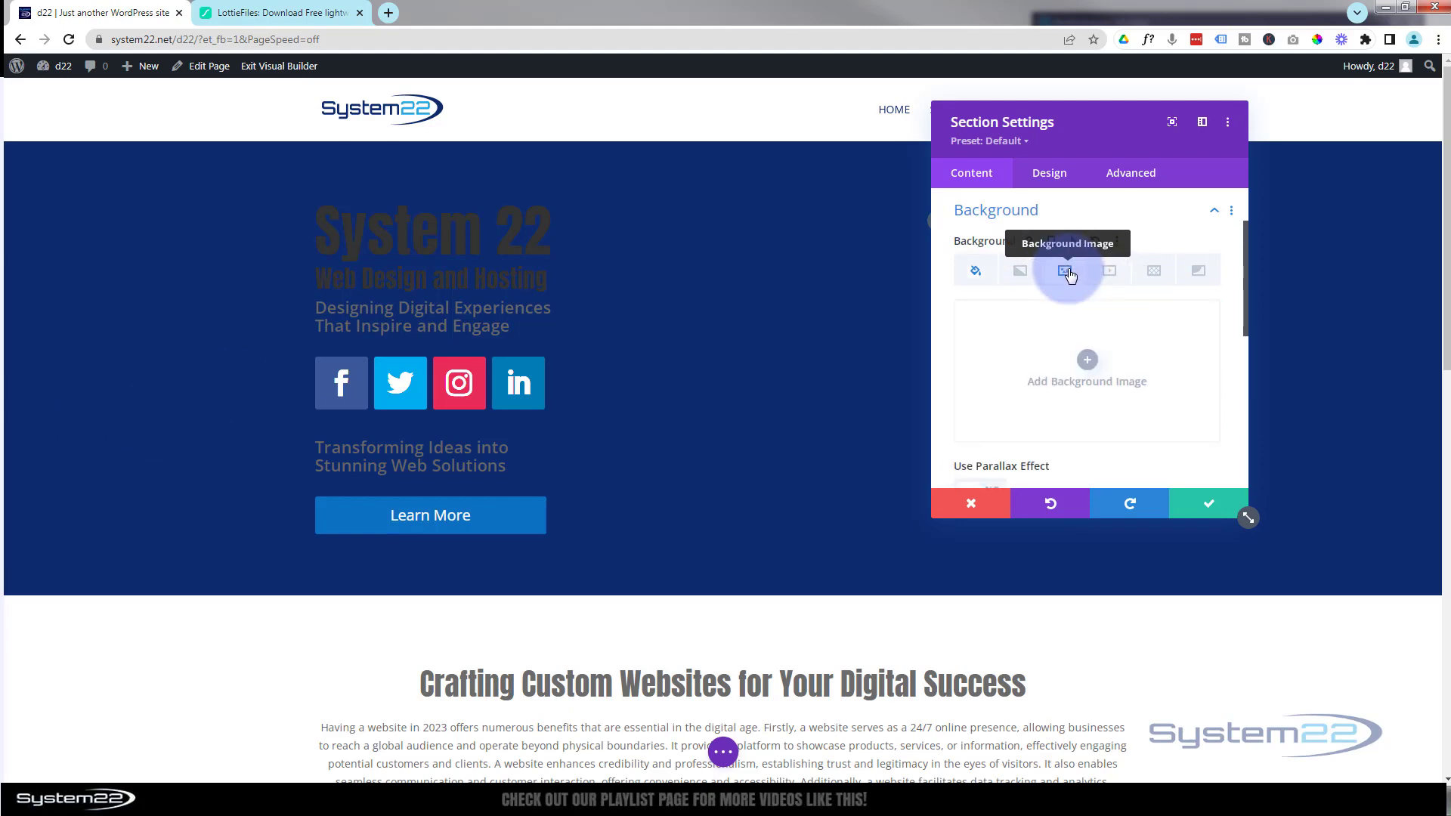
left_click(1088, 360)
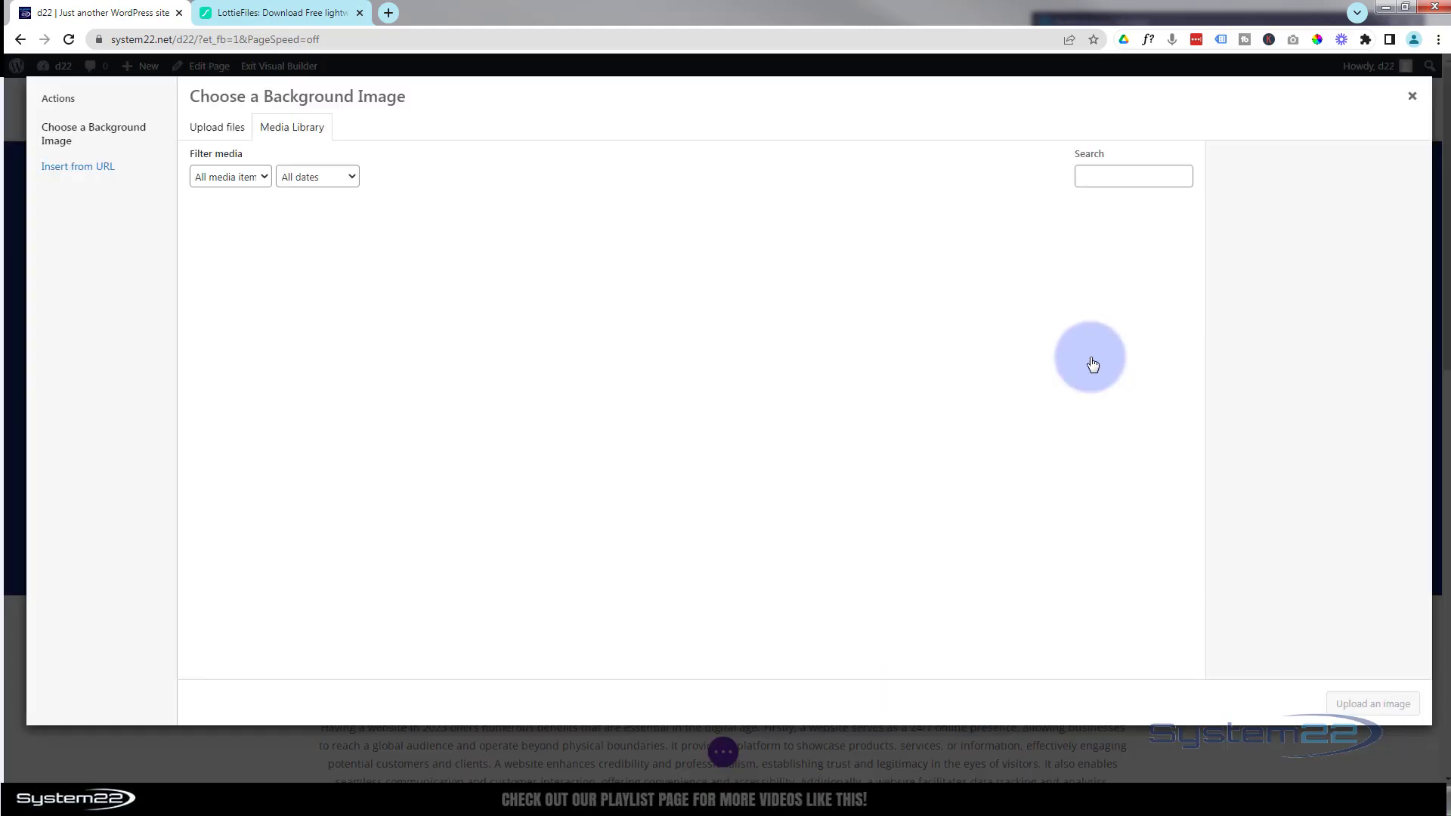
left_click(239, 249)
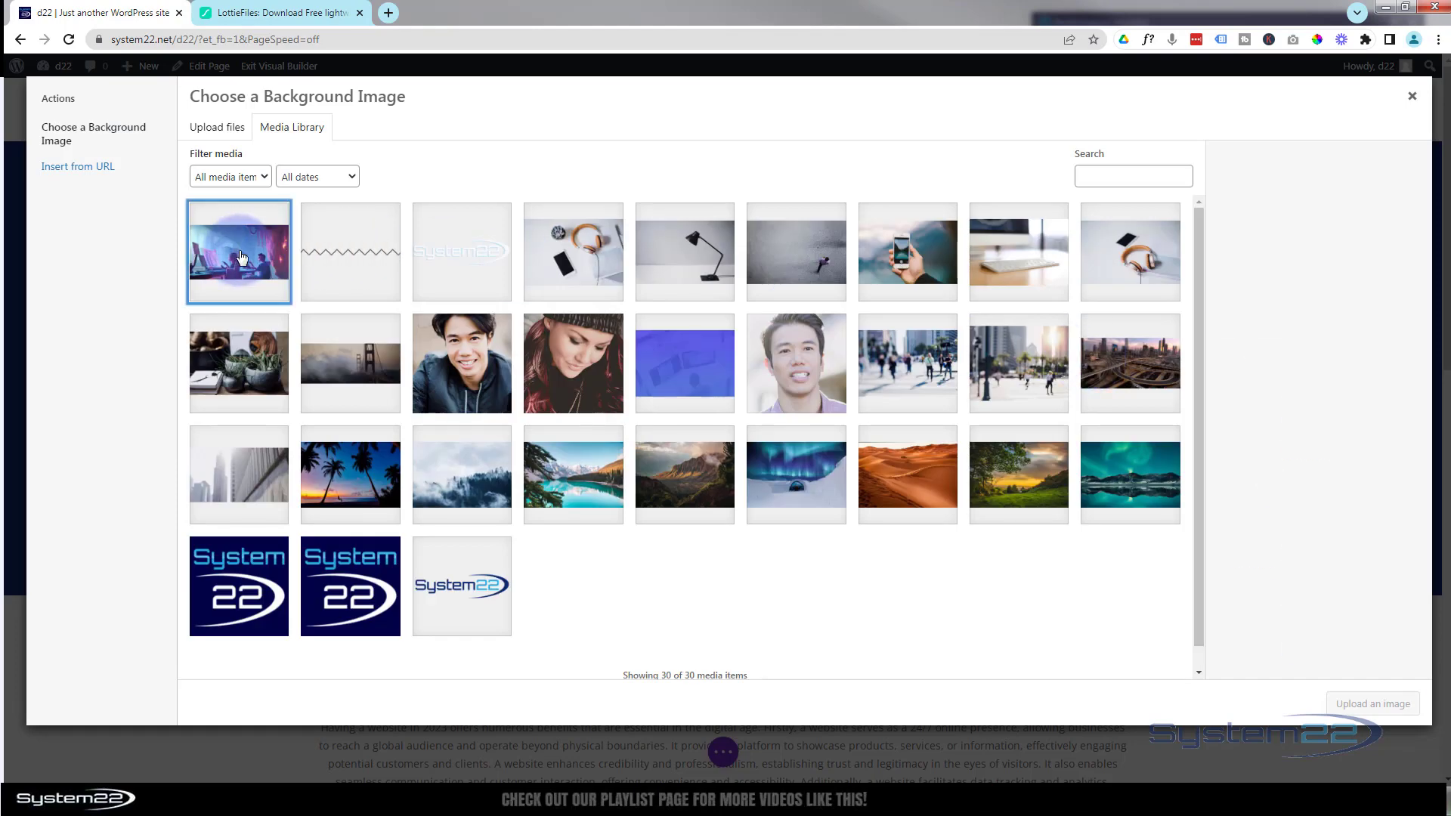
left_click(1350, 707)
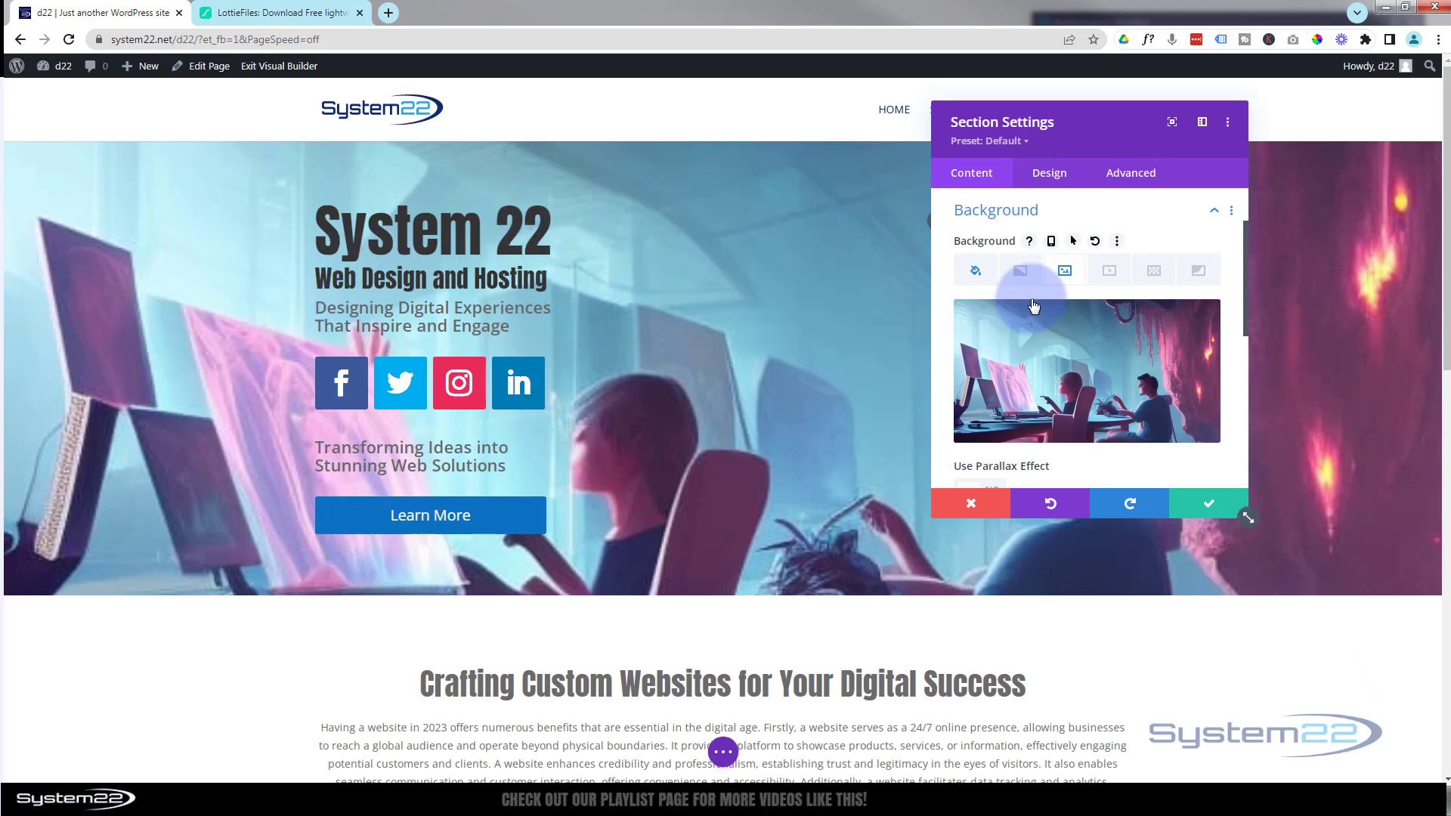
- Set the section's background image blend mode to Multiply
mouse_move(1034, 306)
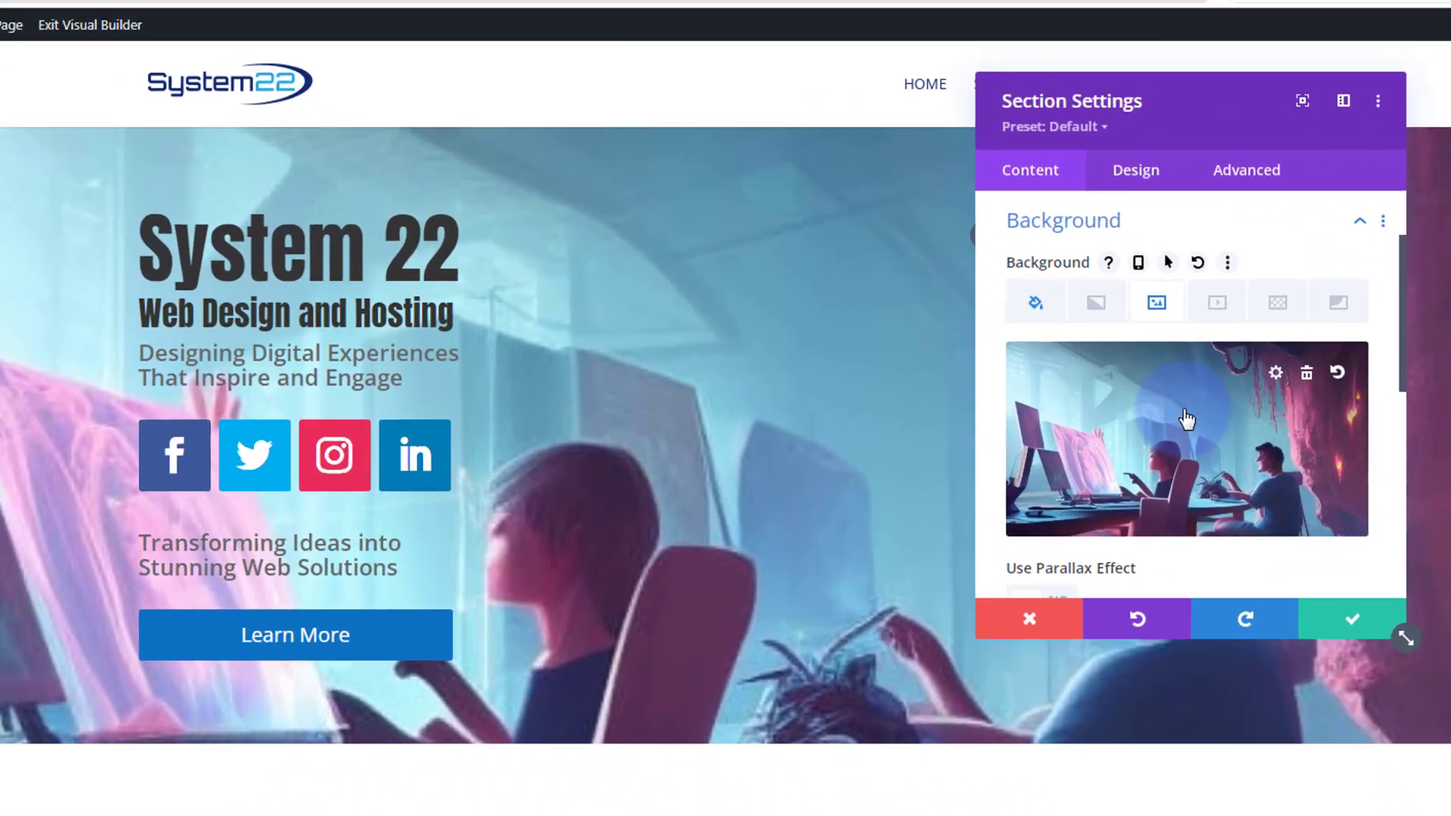
scroll(1085, 356, "down", 5)
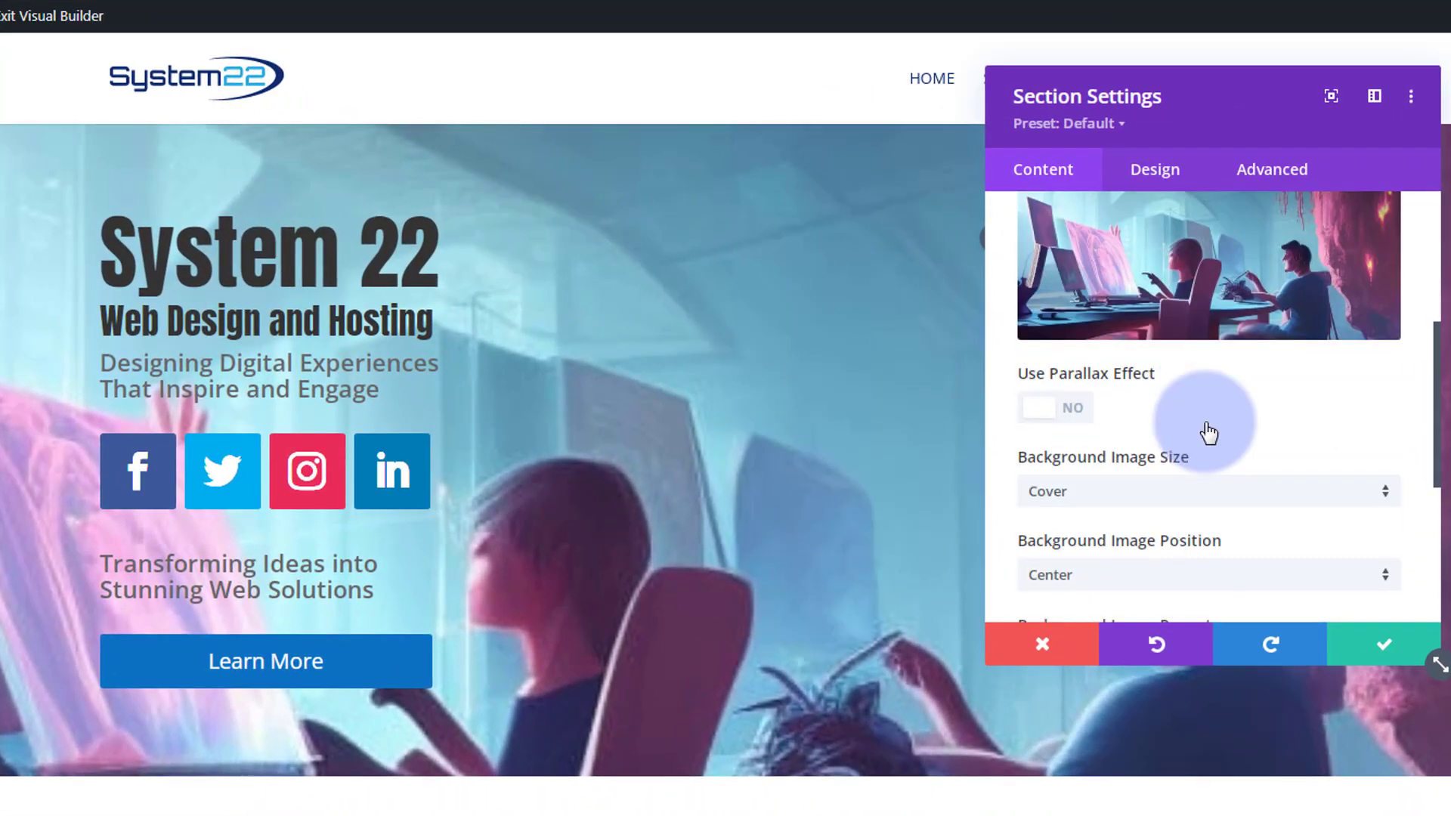
scroll(1208, 432, "down", 3)
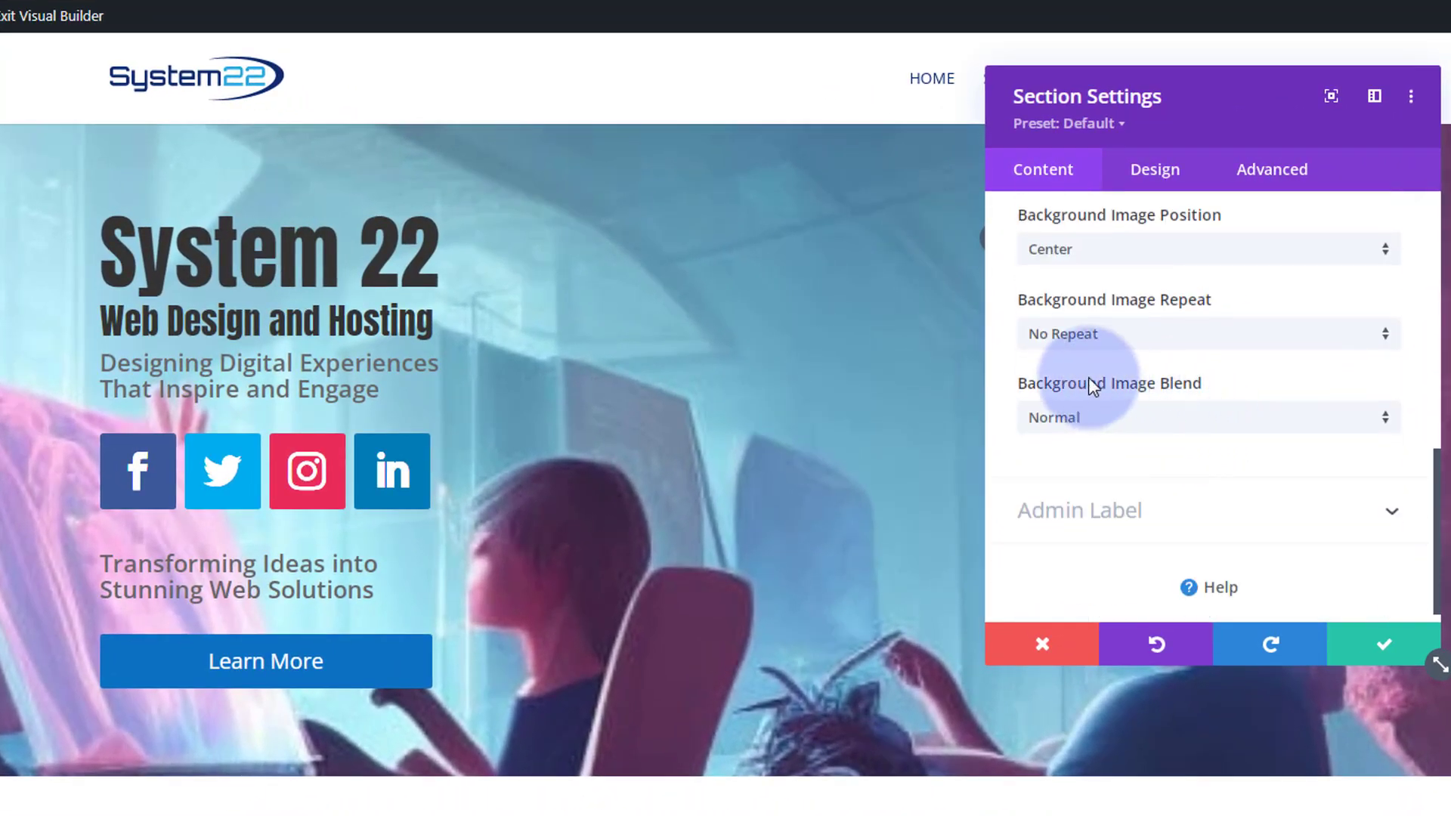
left_click(1161, 419)
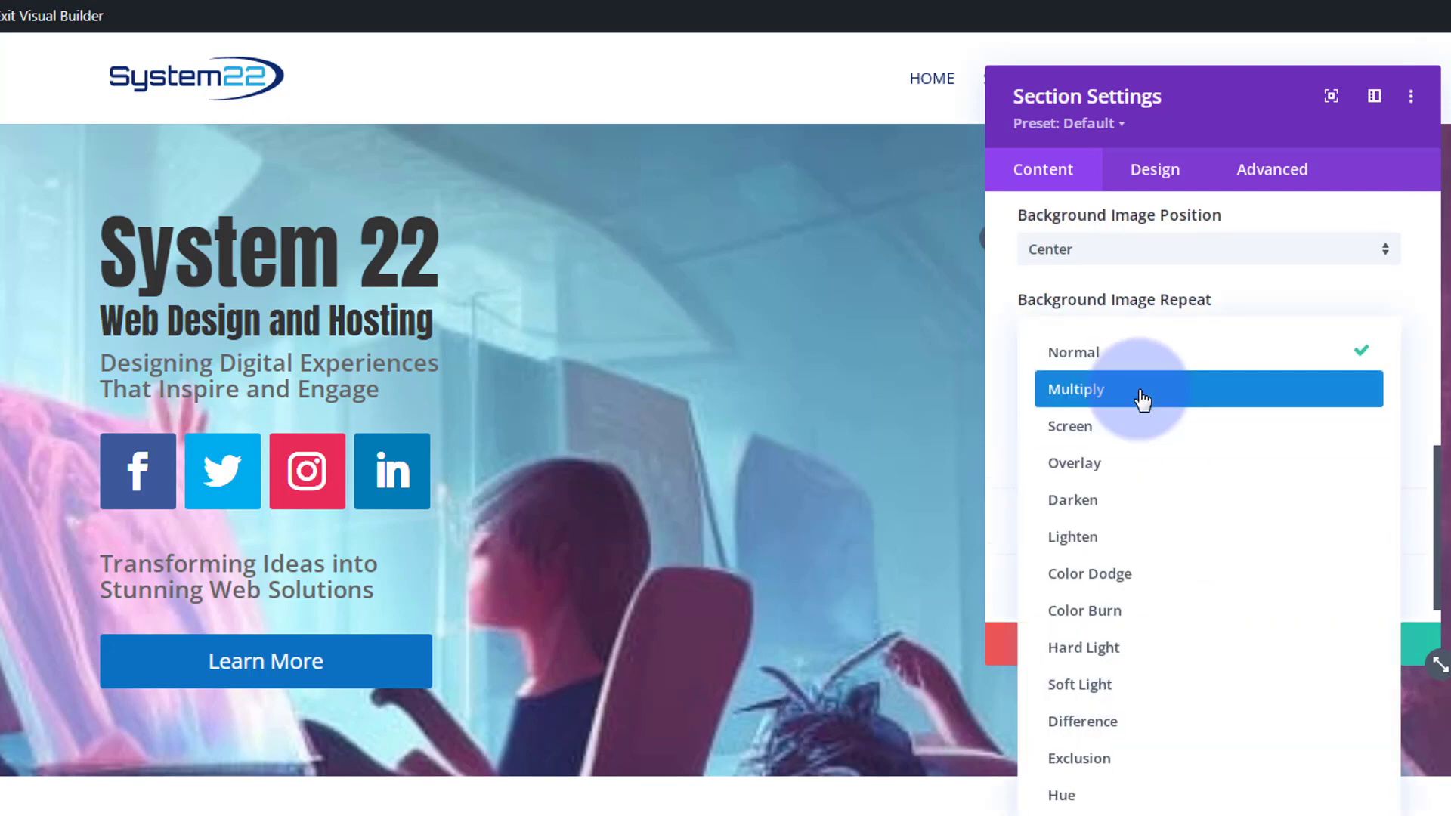
left_click(1142, 399)
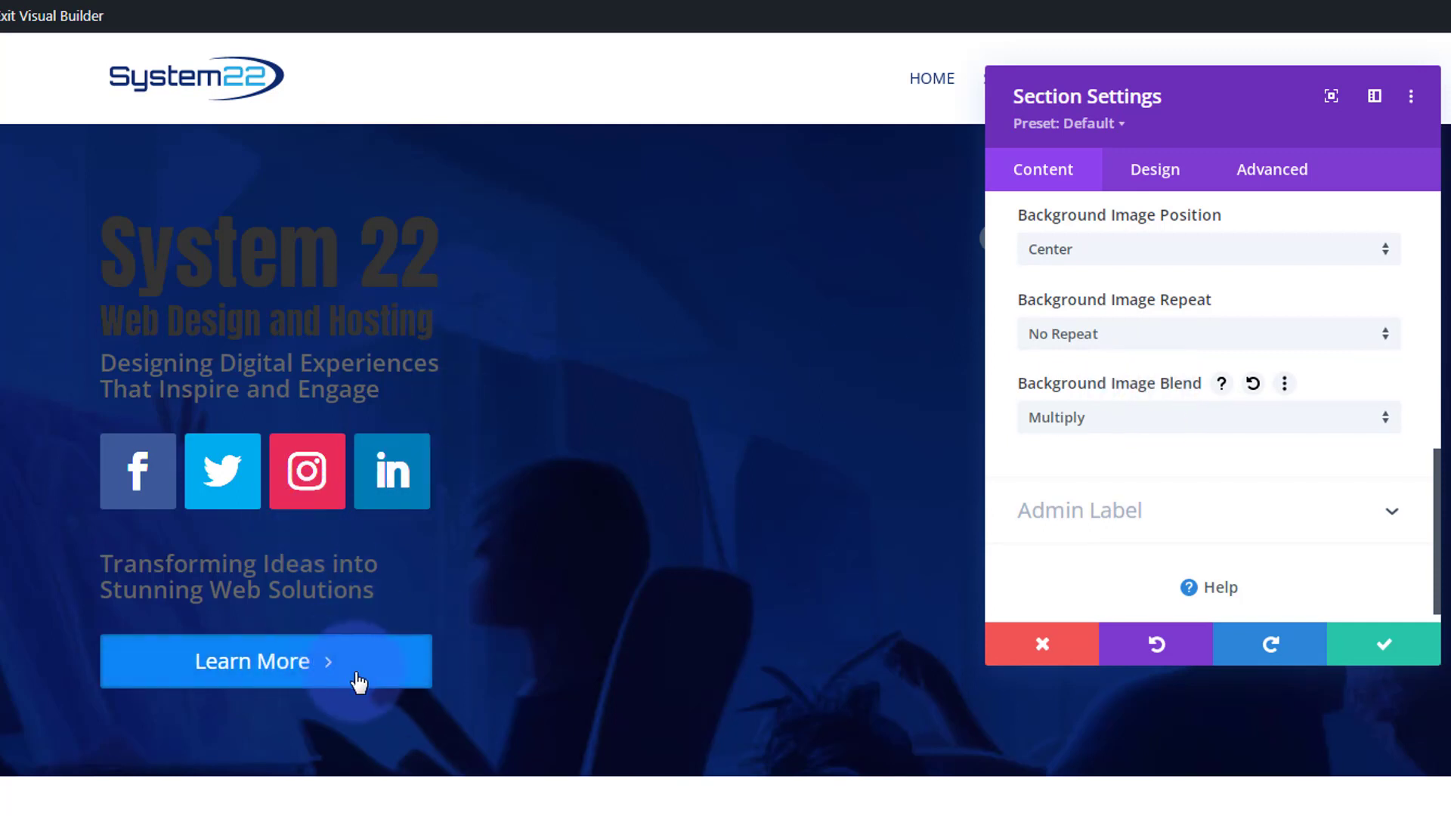
- Try the Difference and Luminosity background image blend modes
left_click(1191, 425)
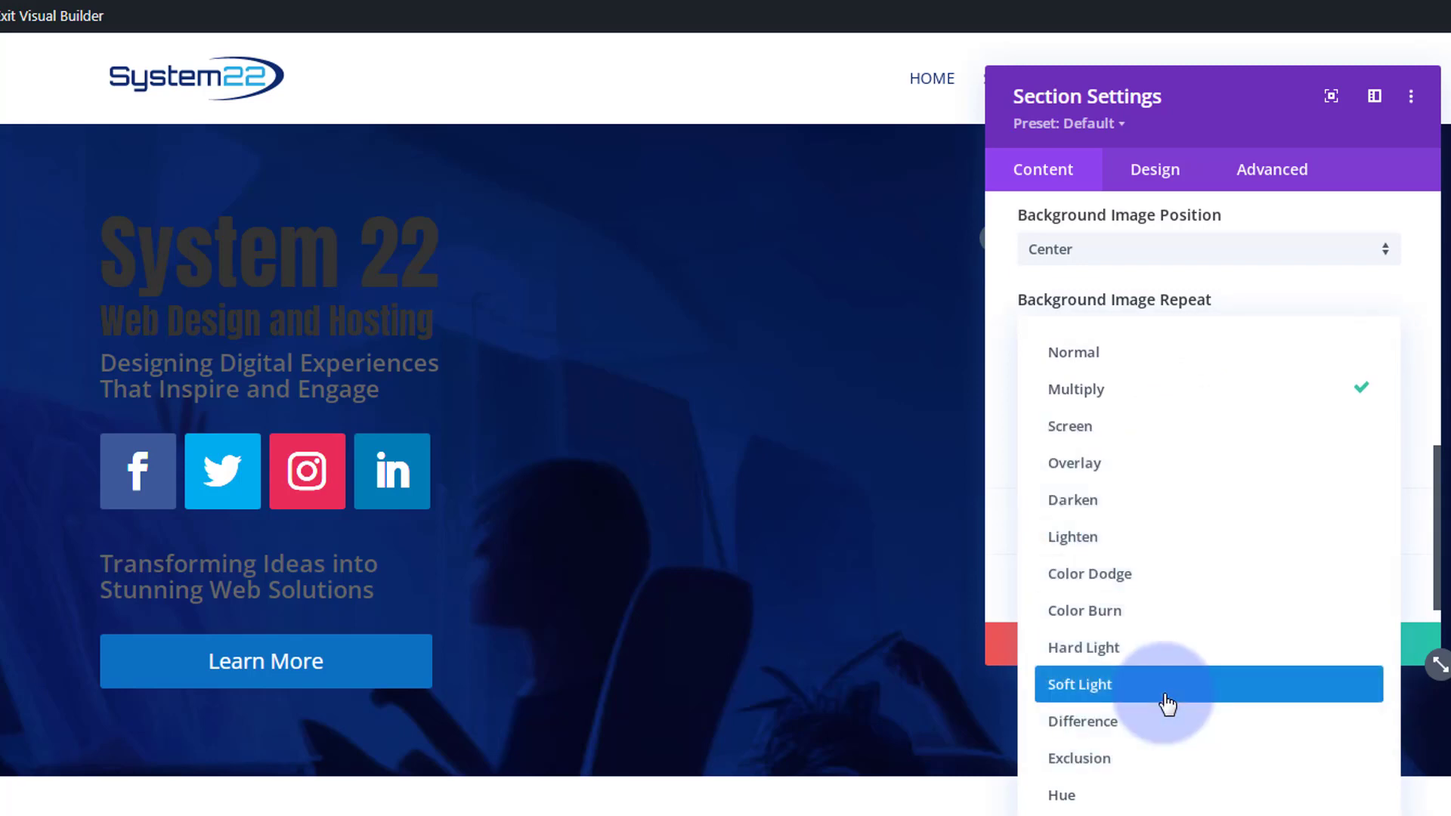
left_click(1174, 730)
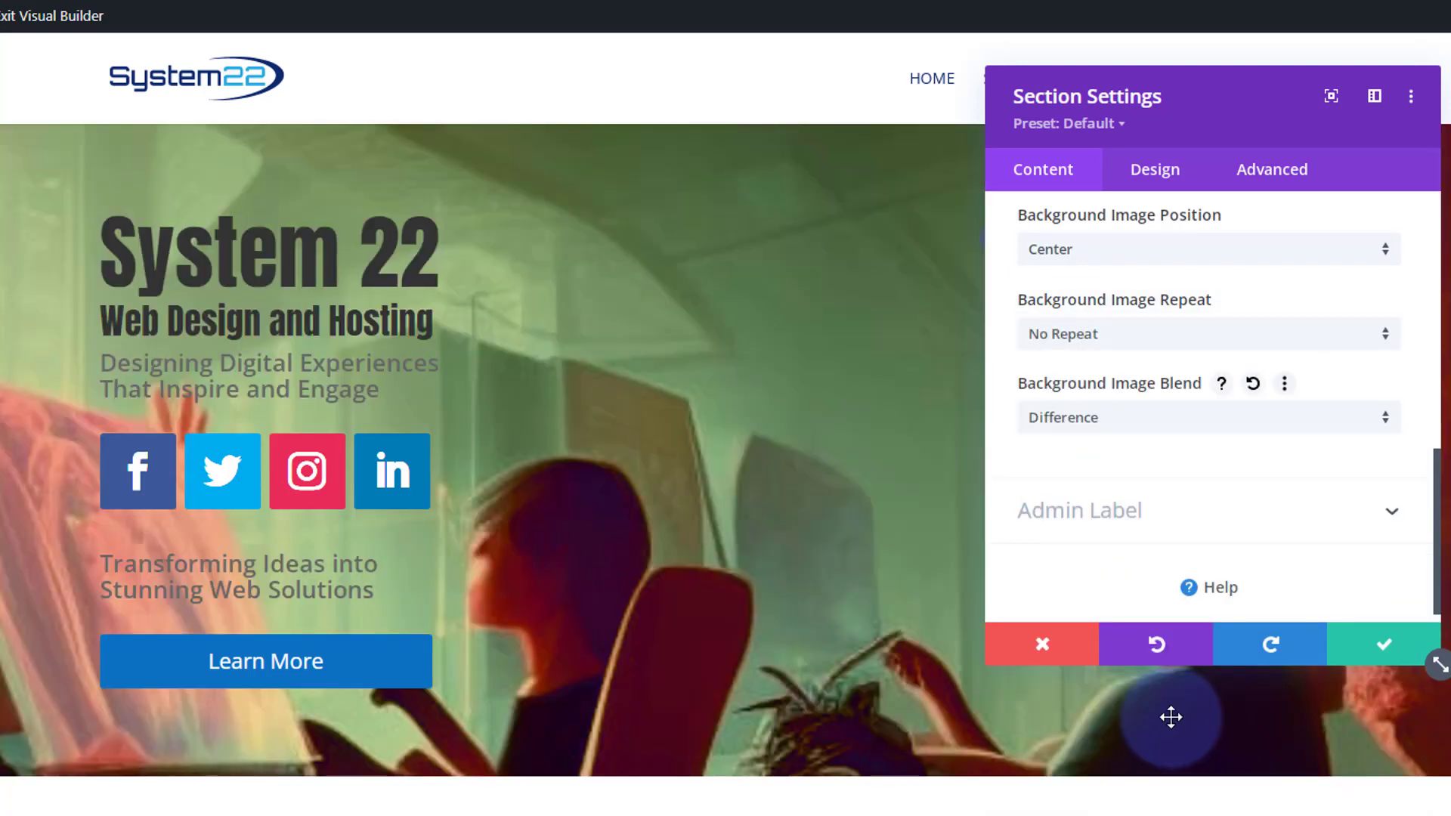
left_click(1154, 424)
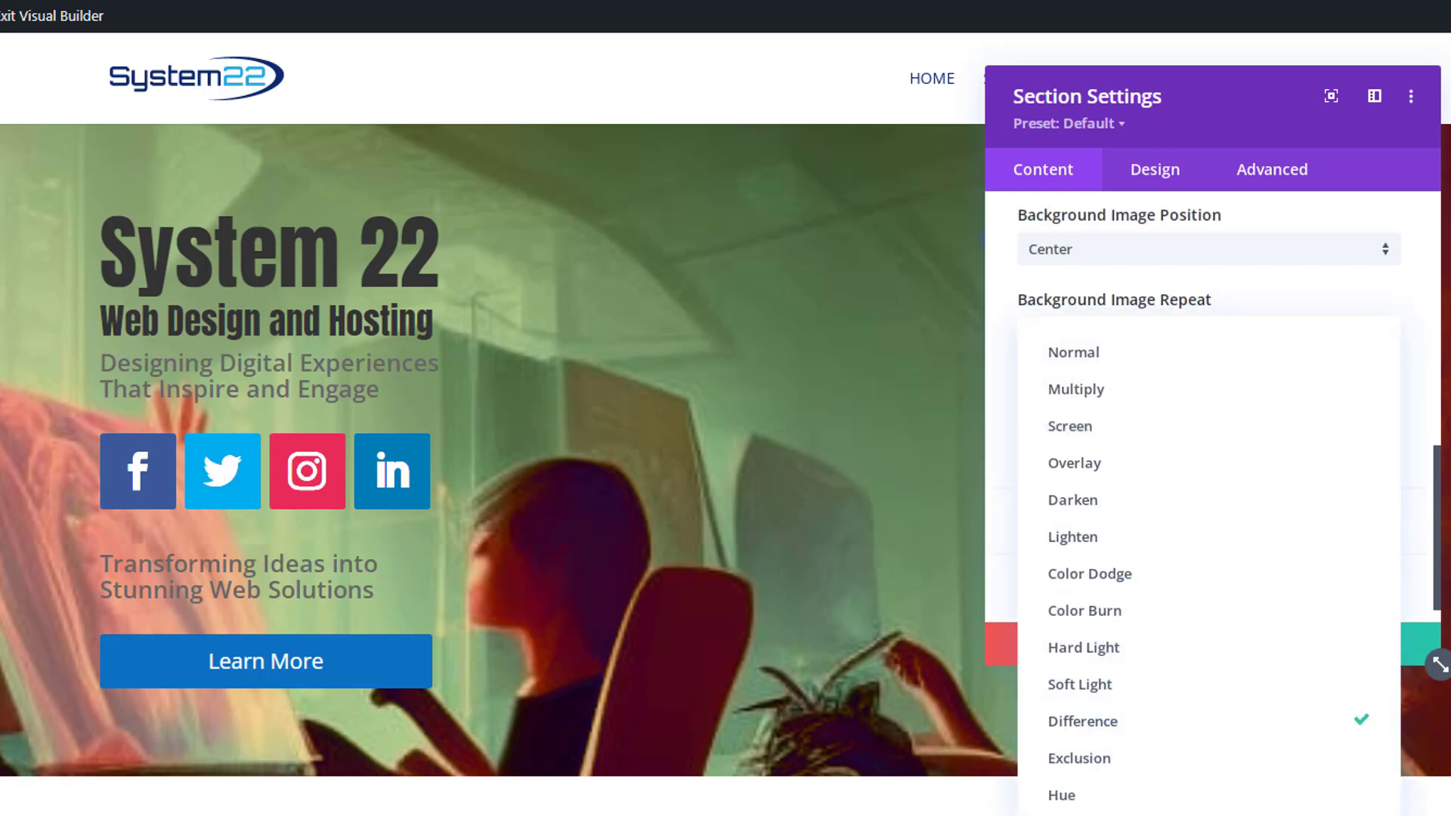
left_click(1118, 815)
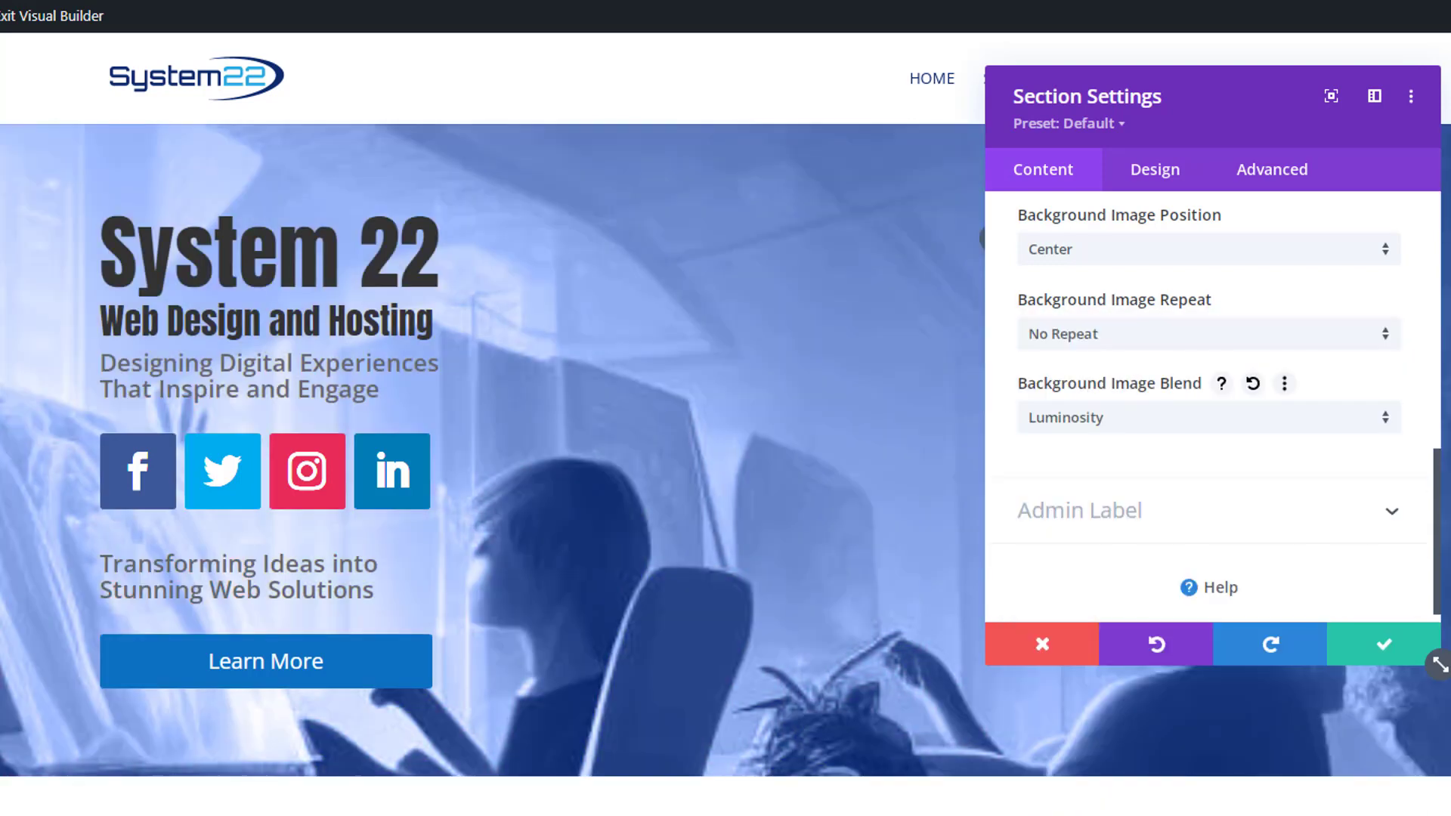
- Switch the background image blend back to Multiply and save the section settings
left_click(1182, 428)
left_click(1167, 399)
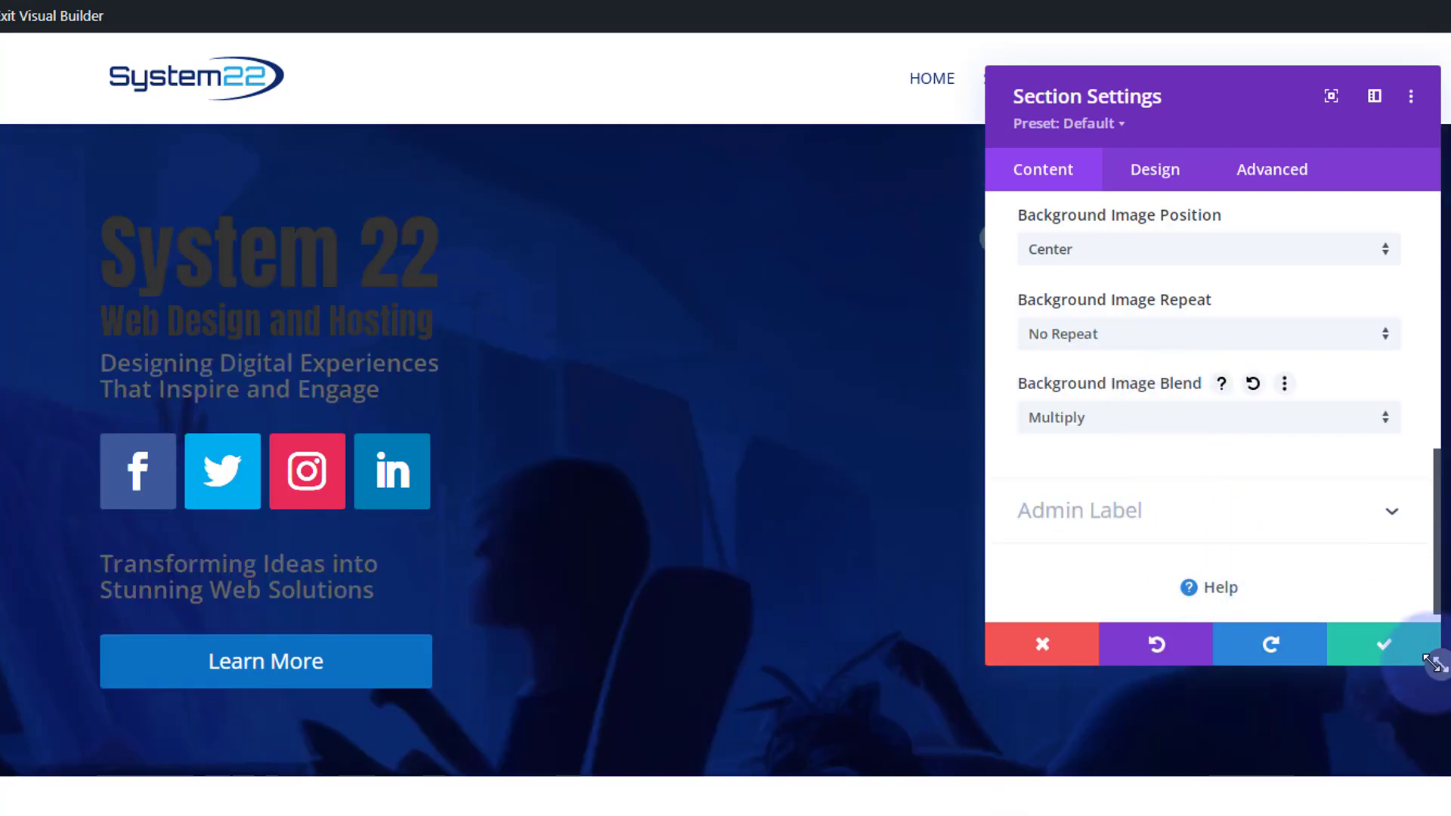
left_click(1394, 656)
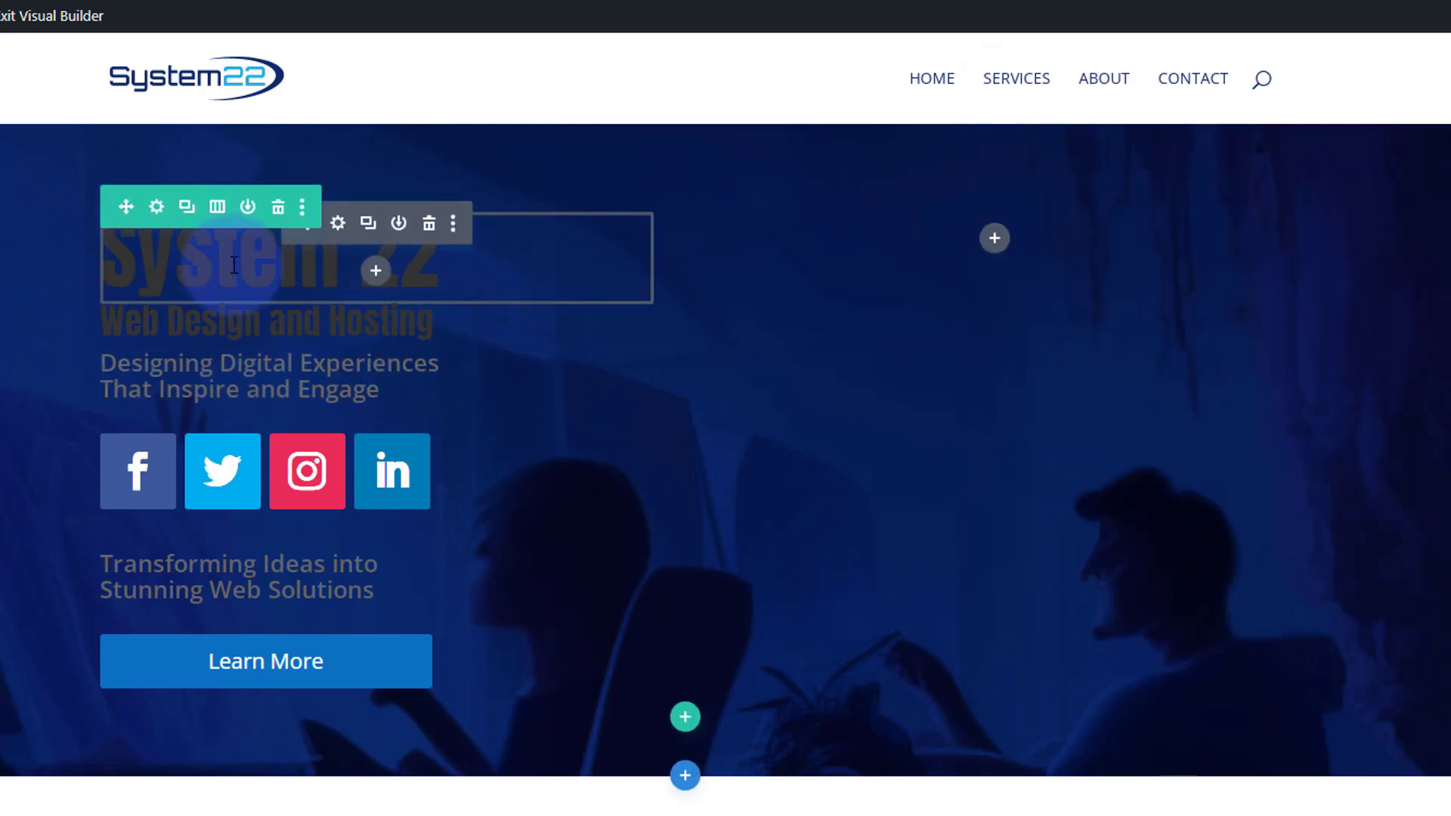
- Set the System 22 heading's text color to white #ffffff and save the module
left_click(338, 224)
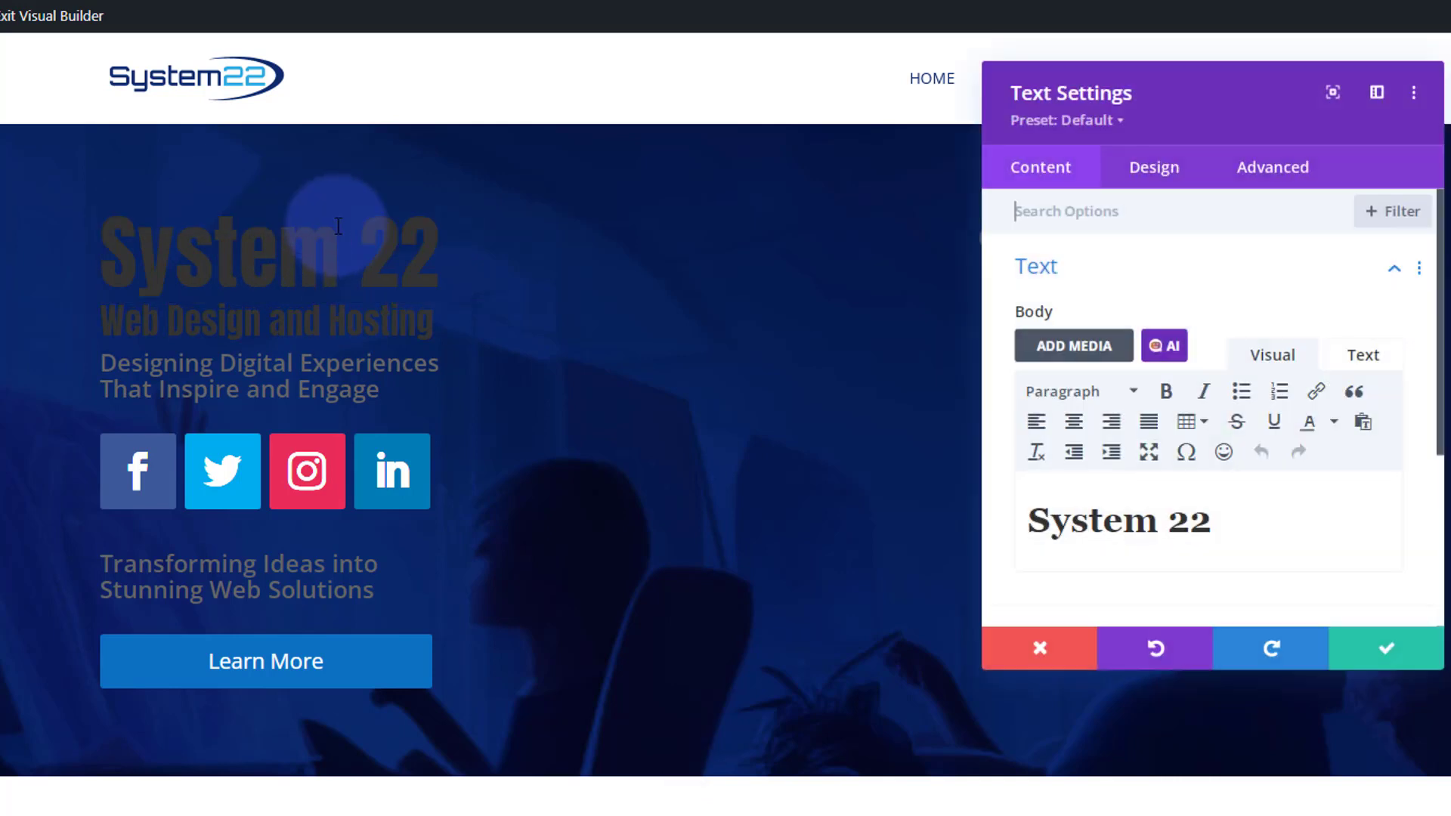
left_click(1155, 170)
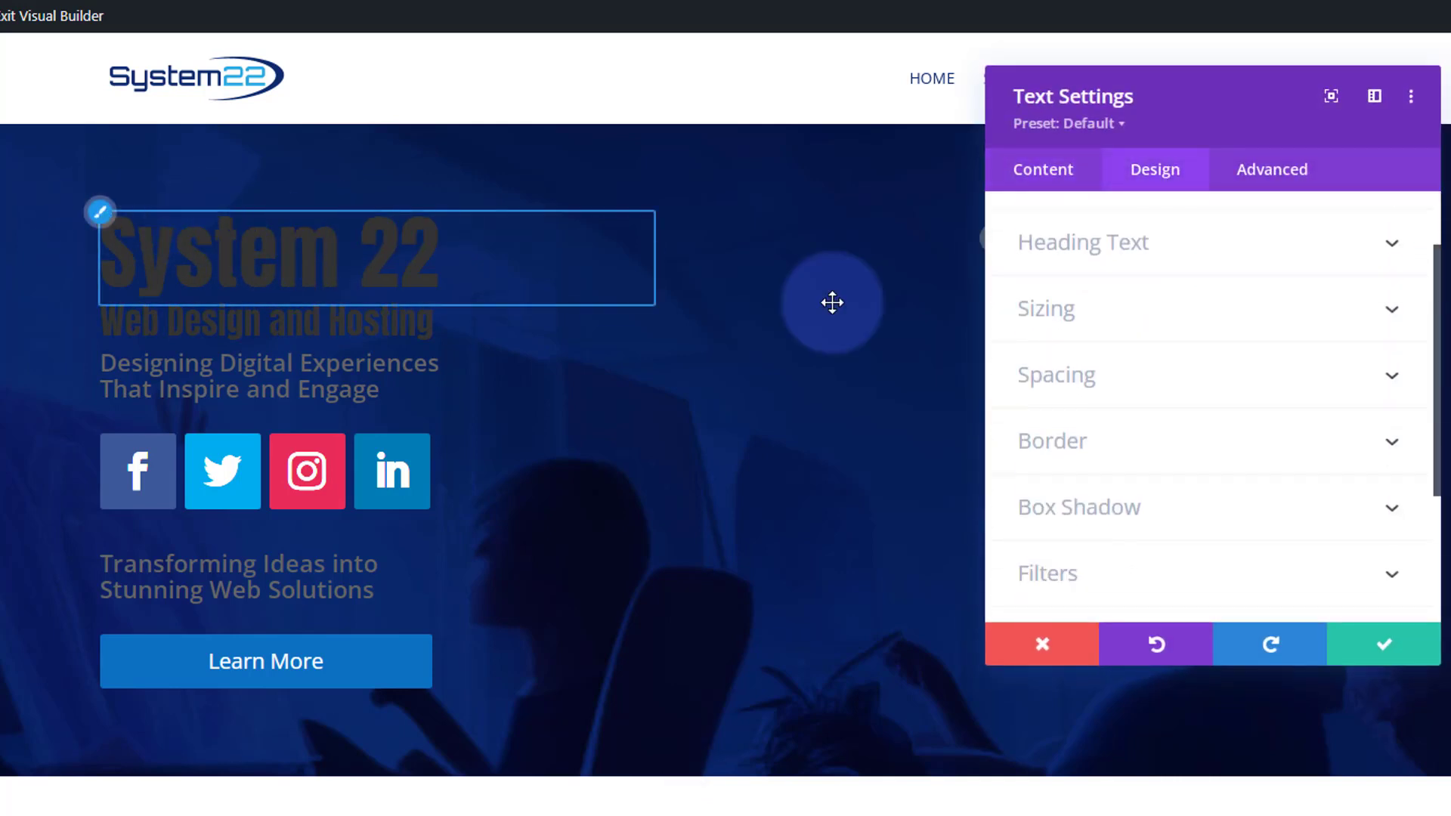
left_click(1043, 240)
scroll(1182, 402, "down", 3)
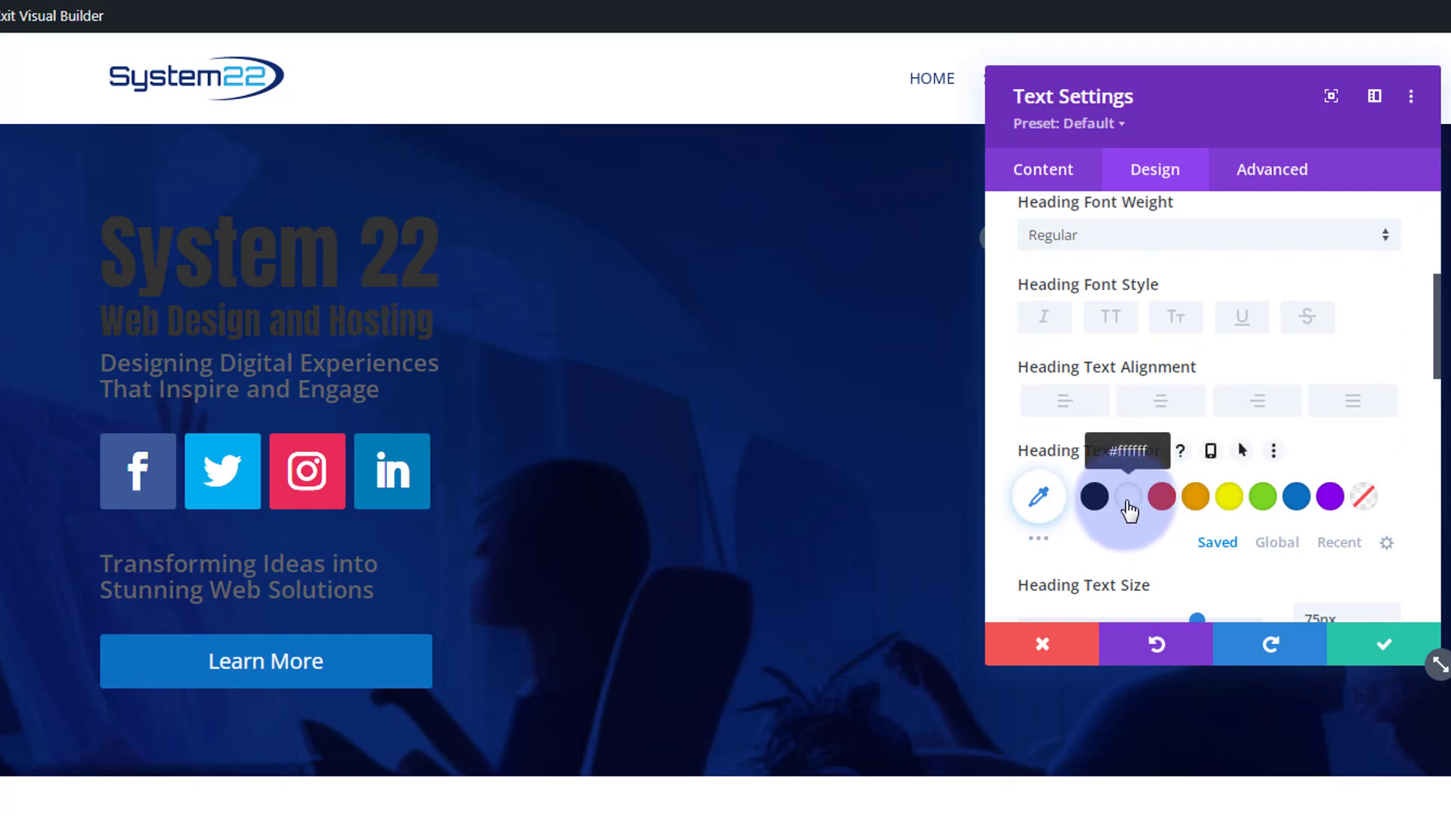
left_click(1134, 505)
left_click(1372, 648)
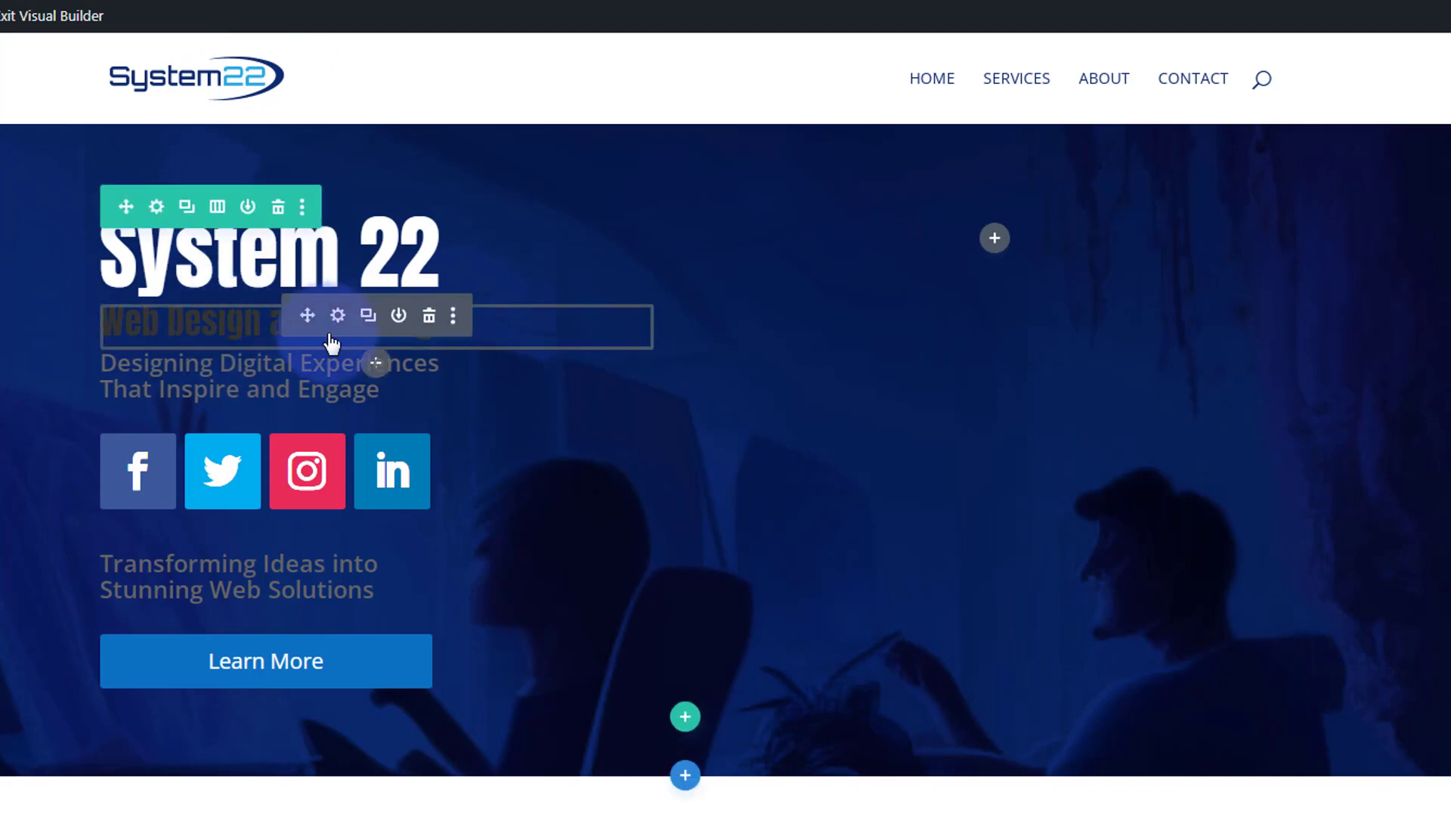
- Set the Web Design and Hosting heading's H2 text color to #27a9e1 and save the module
left_click(338, 322)
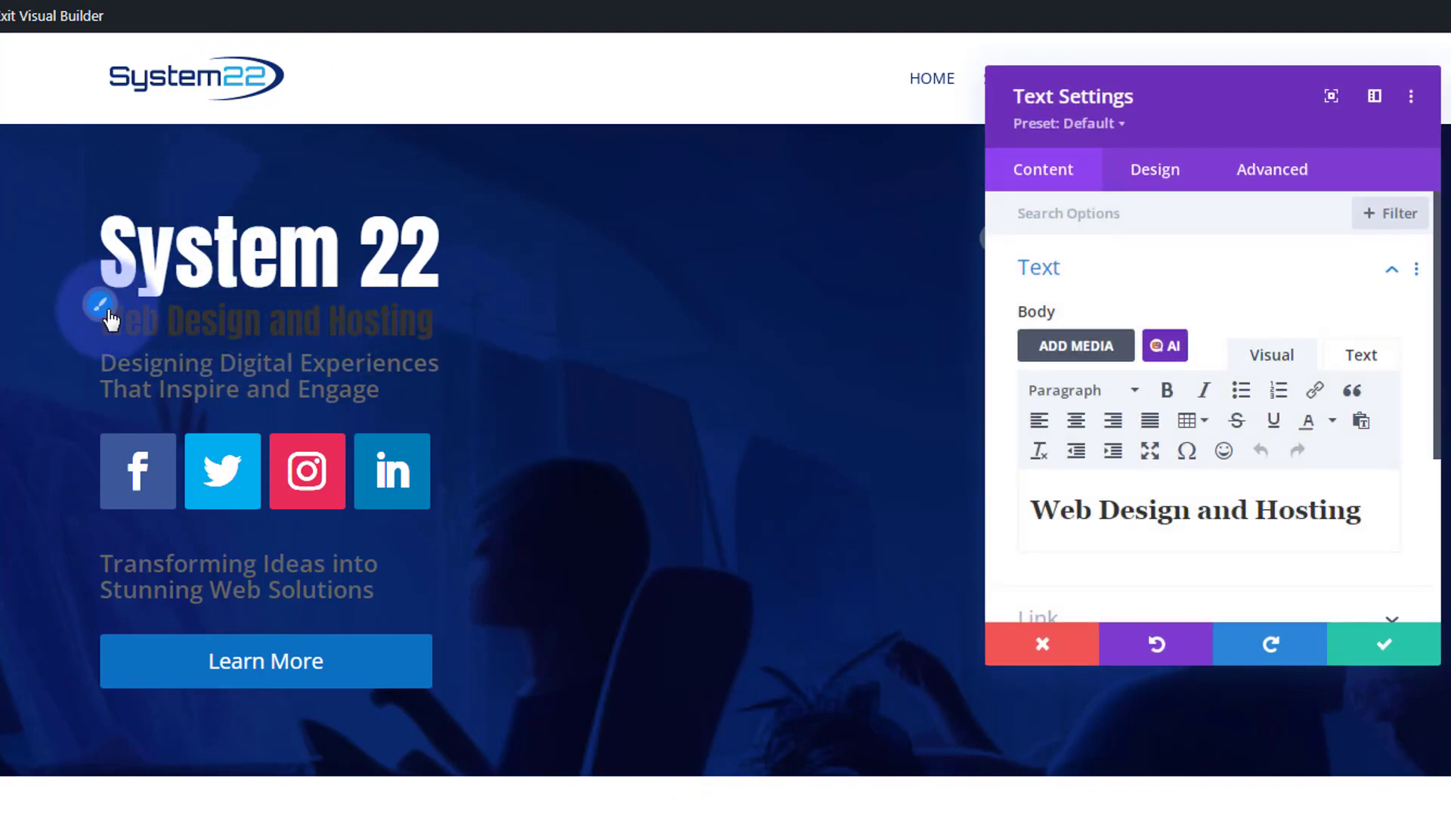
left_click(102, 310)
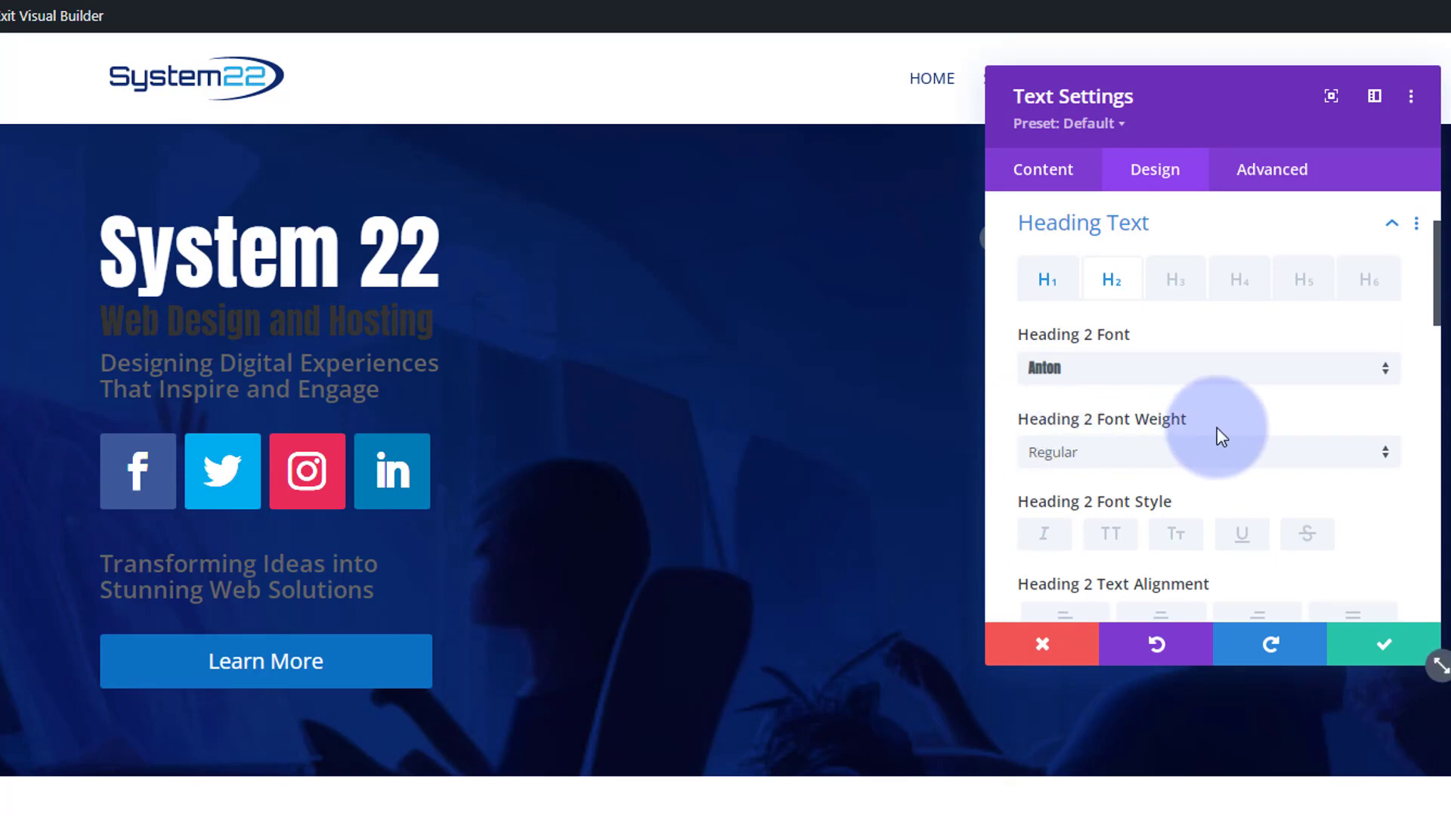
scroll(1250, 495, "down", 4)
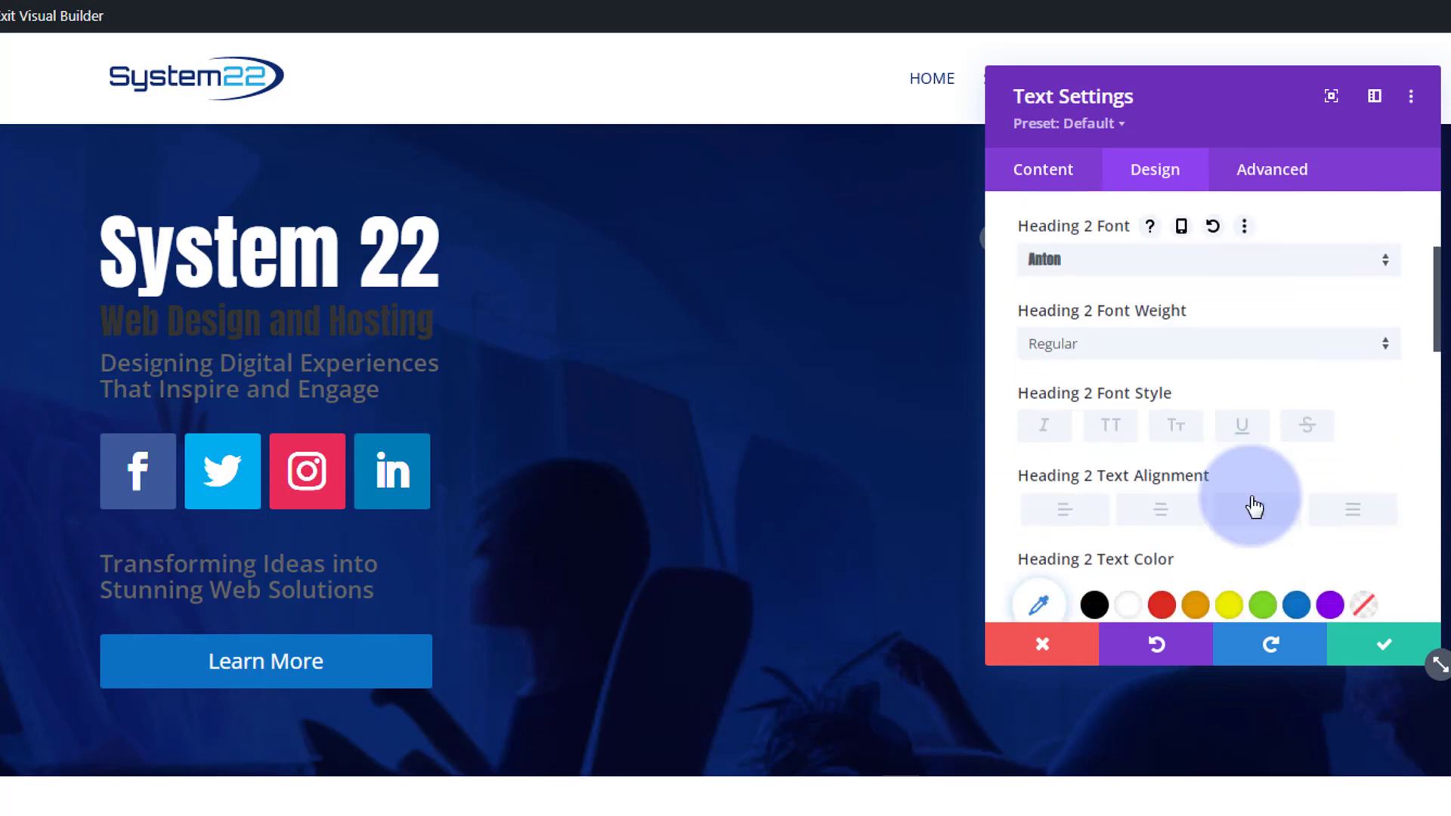
left_click(1042, 395)
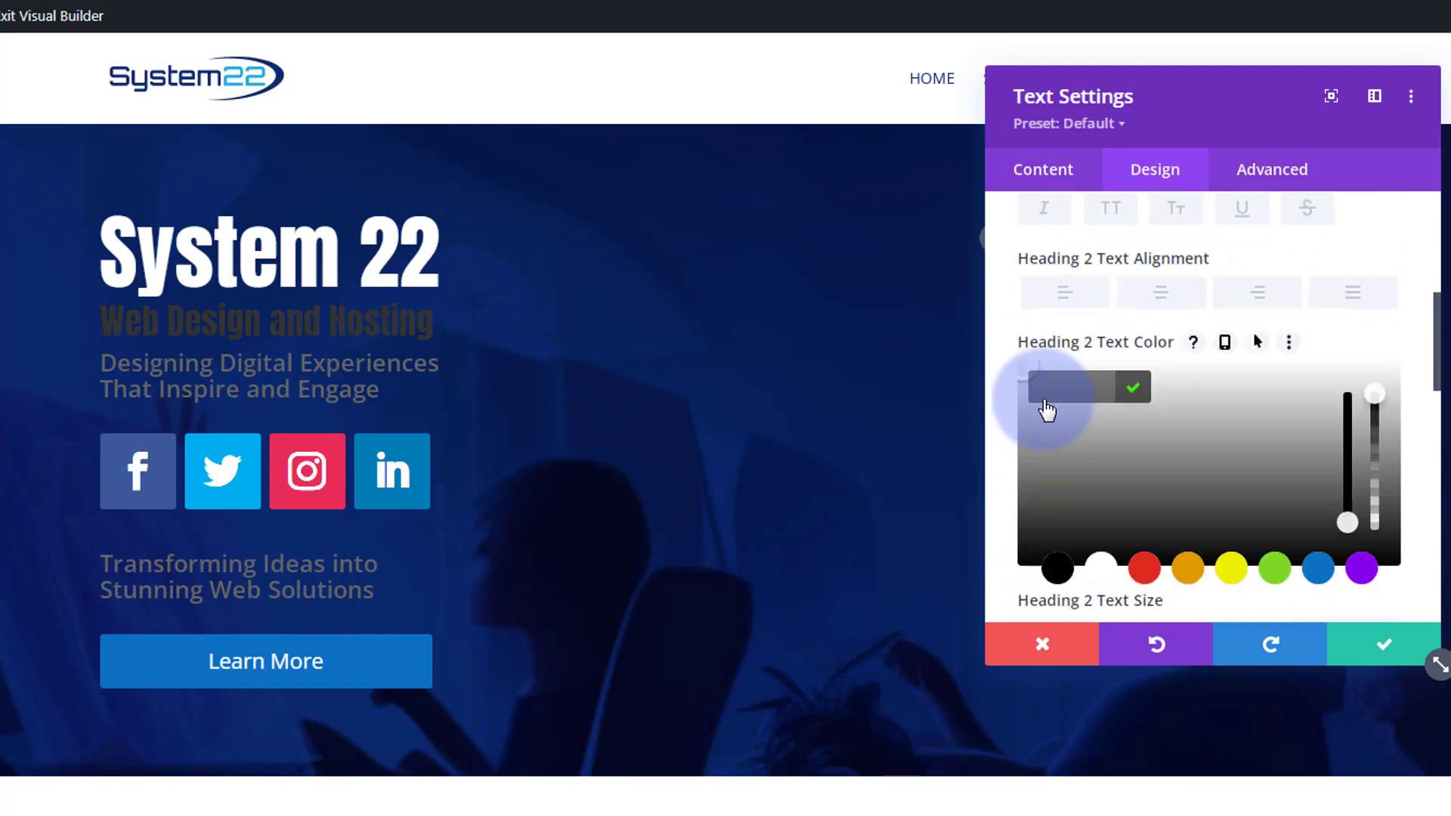
type("#27a9e1")
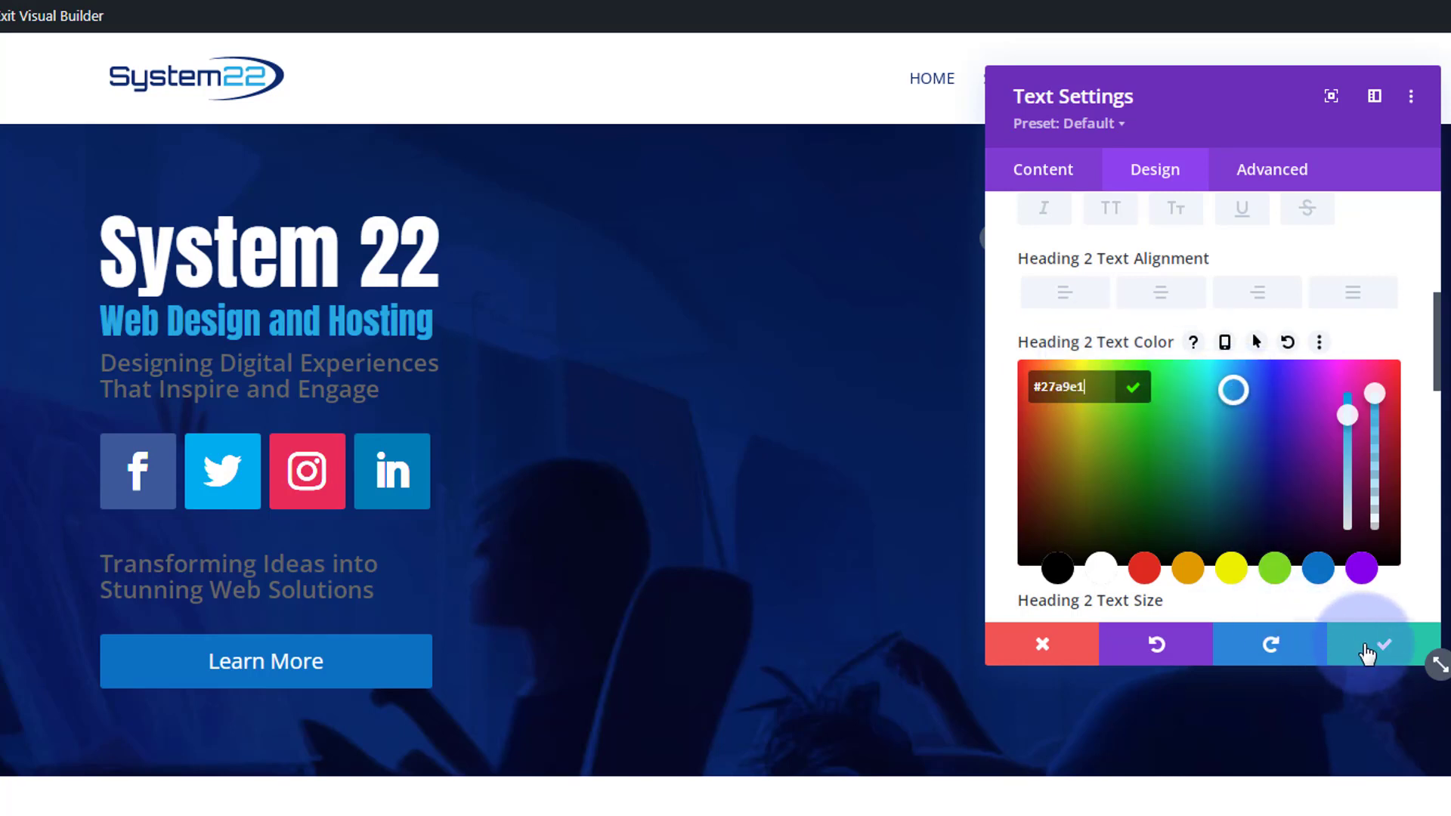
left_click(1376, 648)
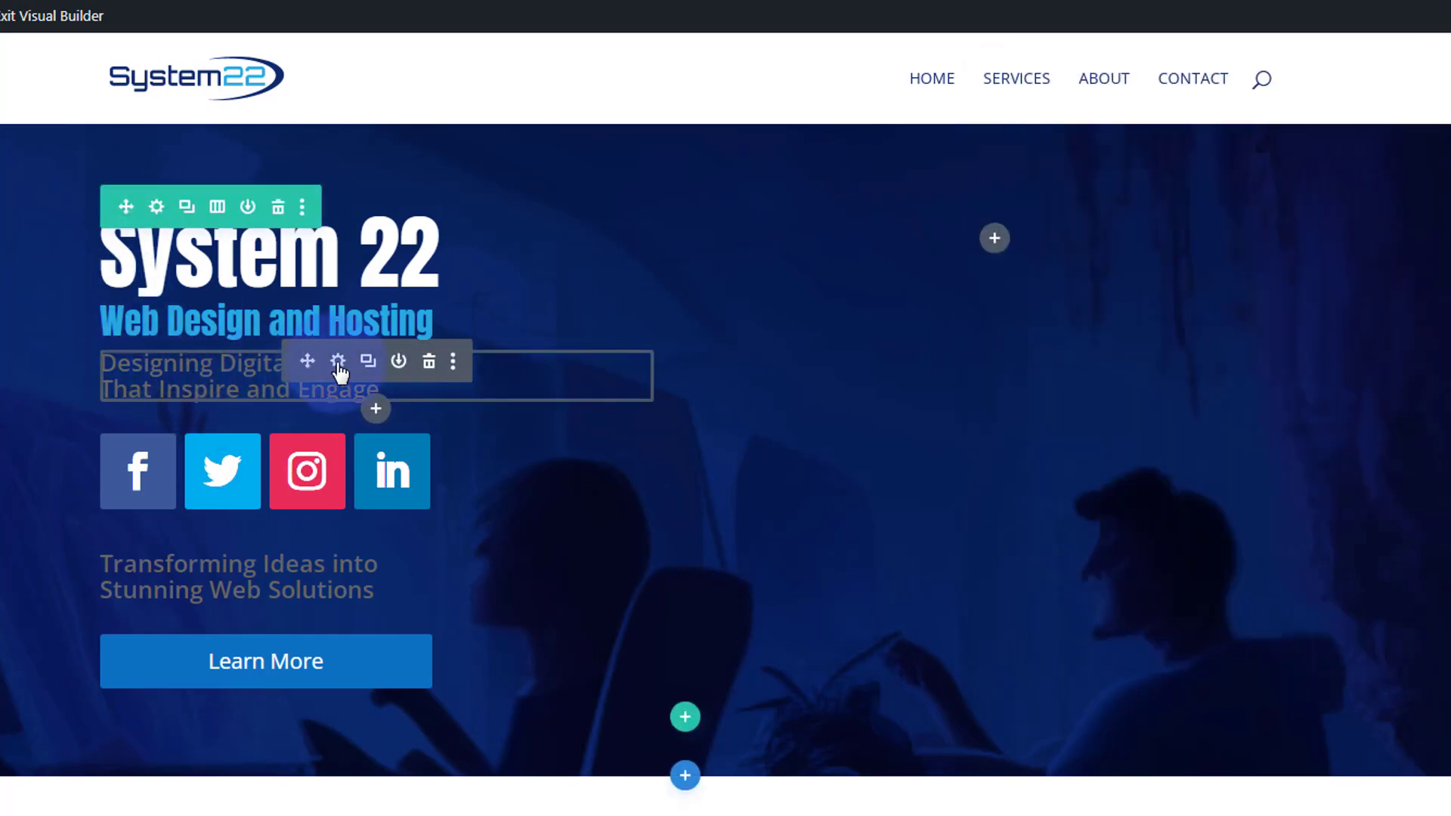
- Set the Designing Digital Experiences tagline's text color to white #ffffff and save the module
left_click(338, 363)
left_click(101, 351)
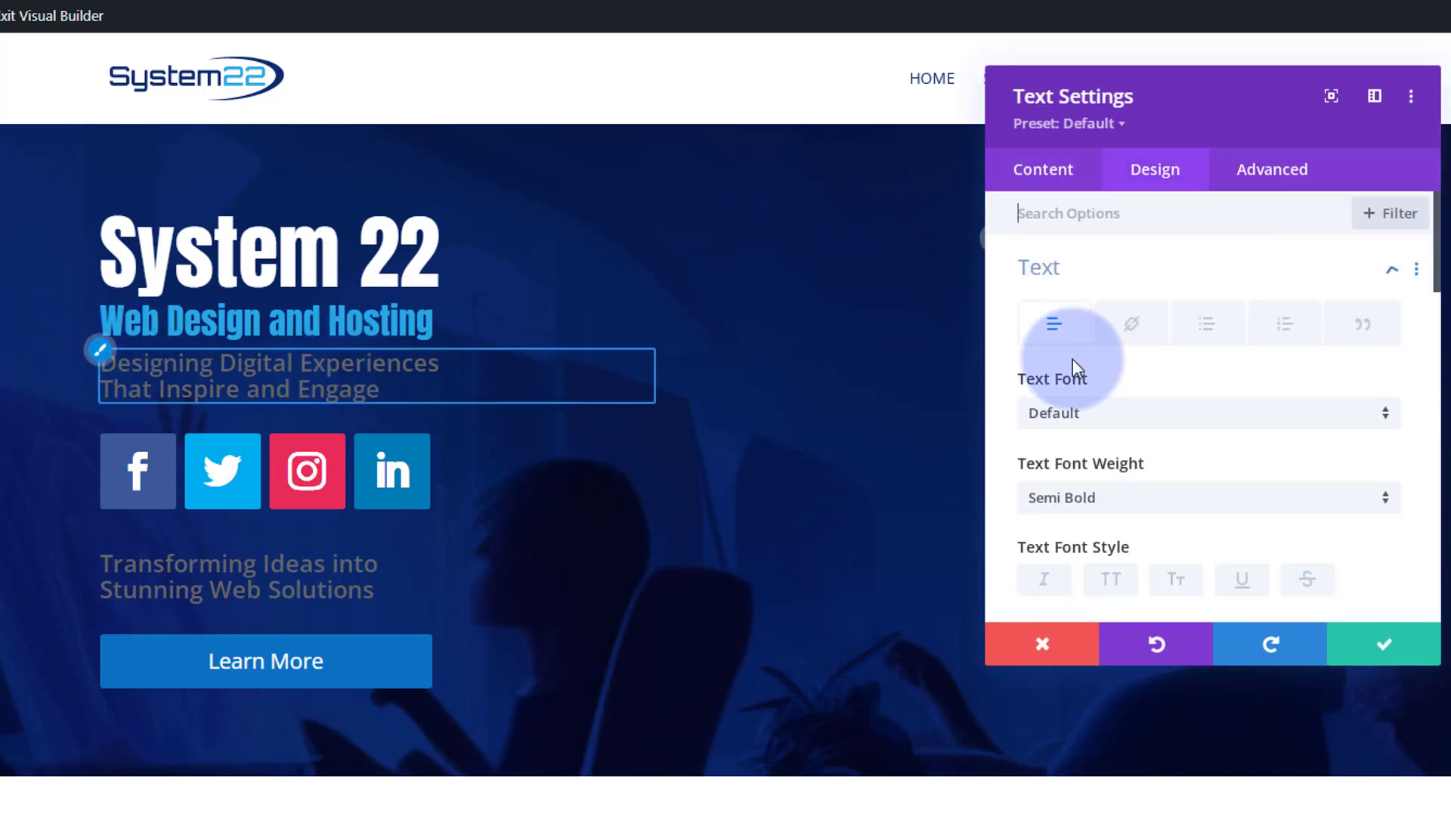
scroll(1111, 393, "down", 3)
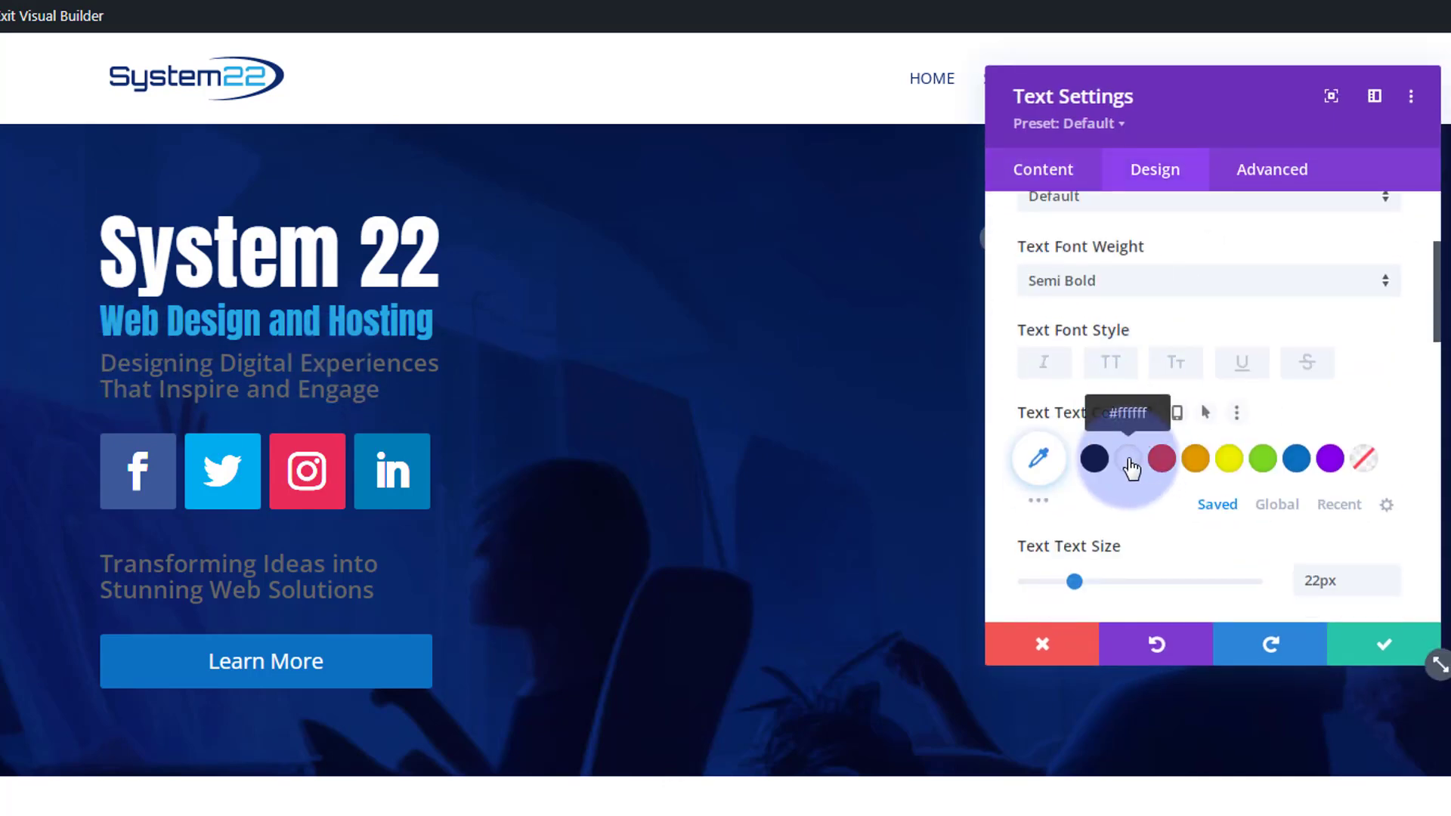
left_click(1129, 459)
left_click(1379, 647)
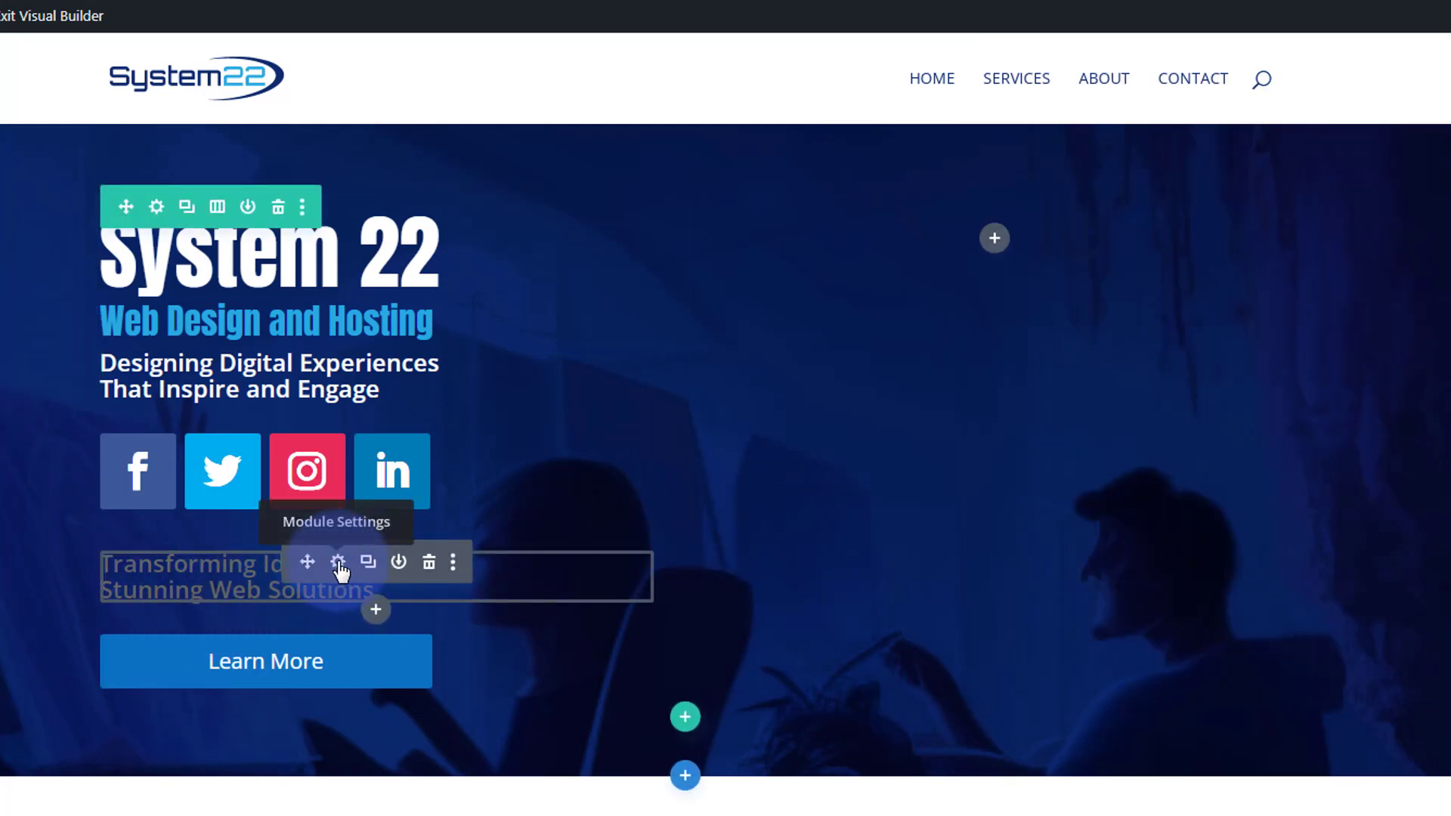
- Set the Transforming Ideas tagline's text color to white #ffffff and save the module
left_click(338, 562)
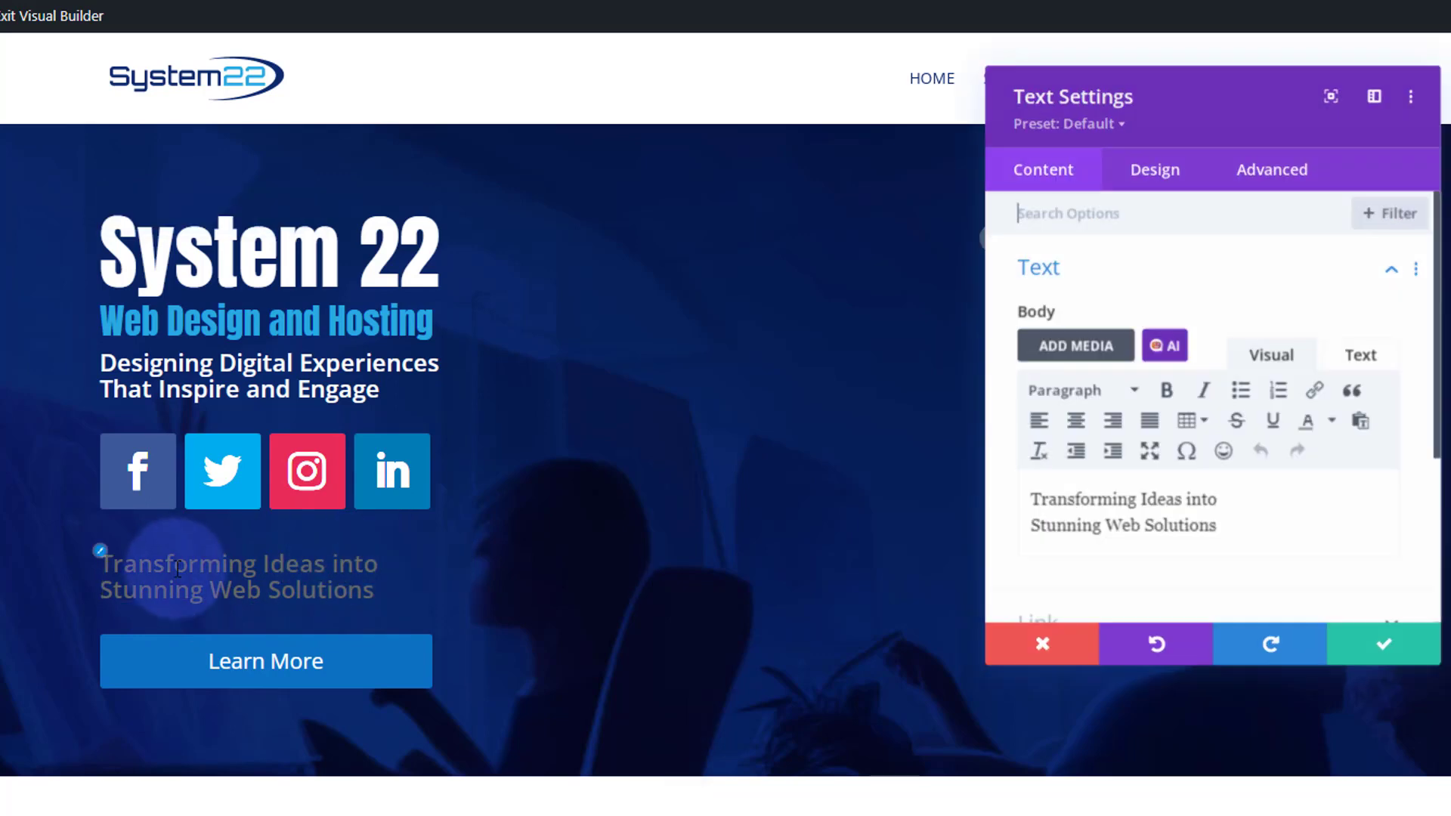
left_click(99, 551)
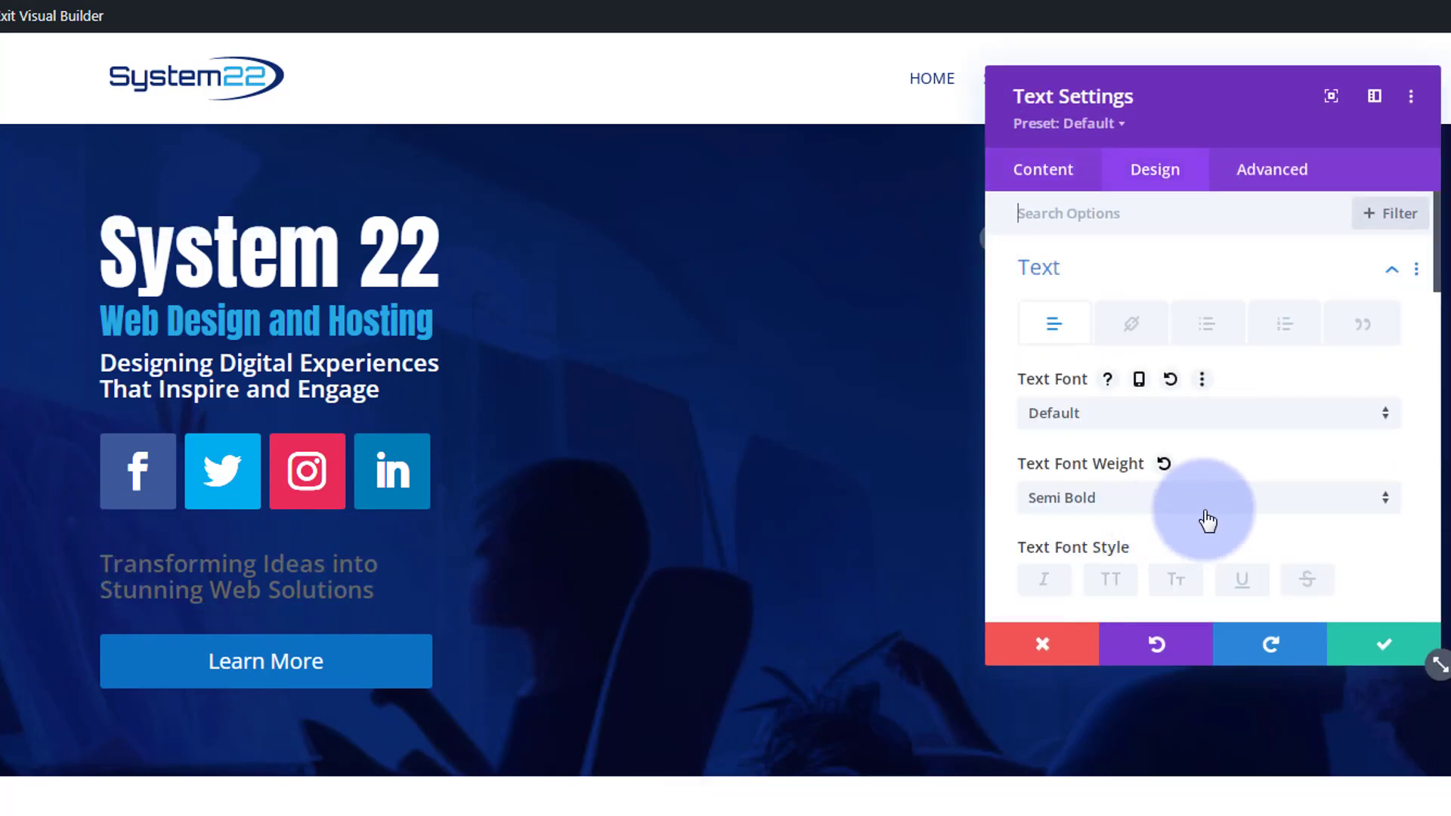
scroll(1207, 520, "down", 5)
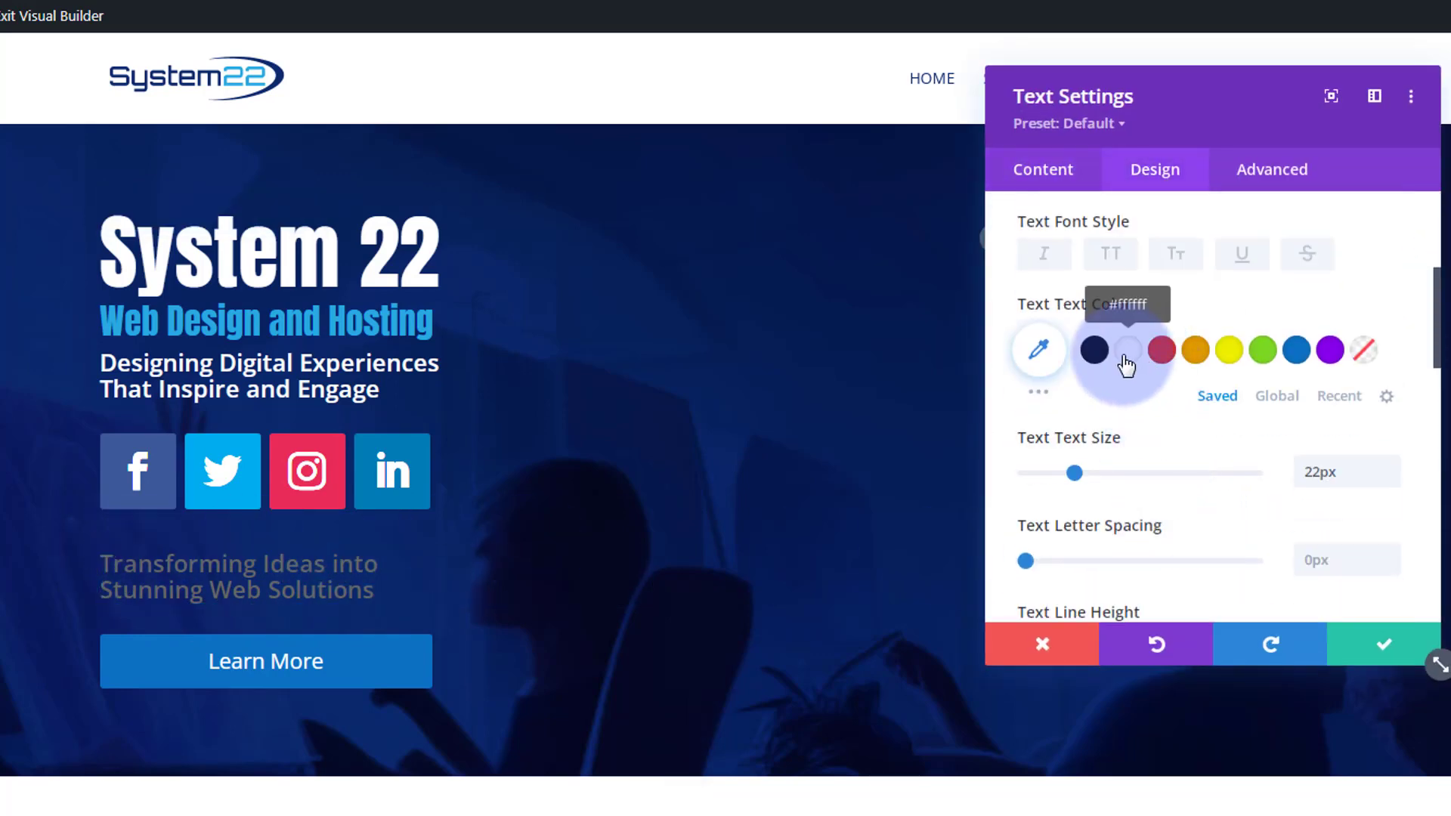
left_click(1126, 350)
left_click(1367, 648)
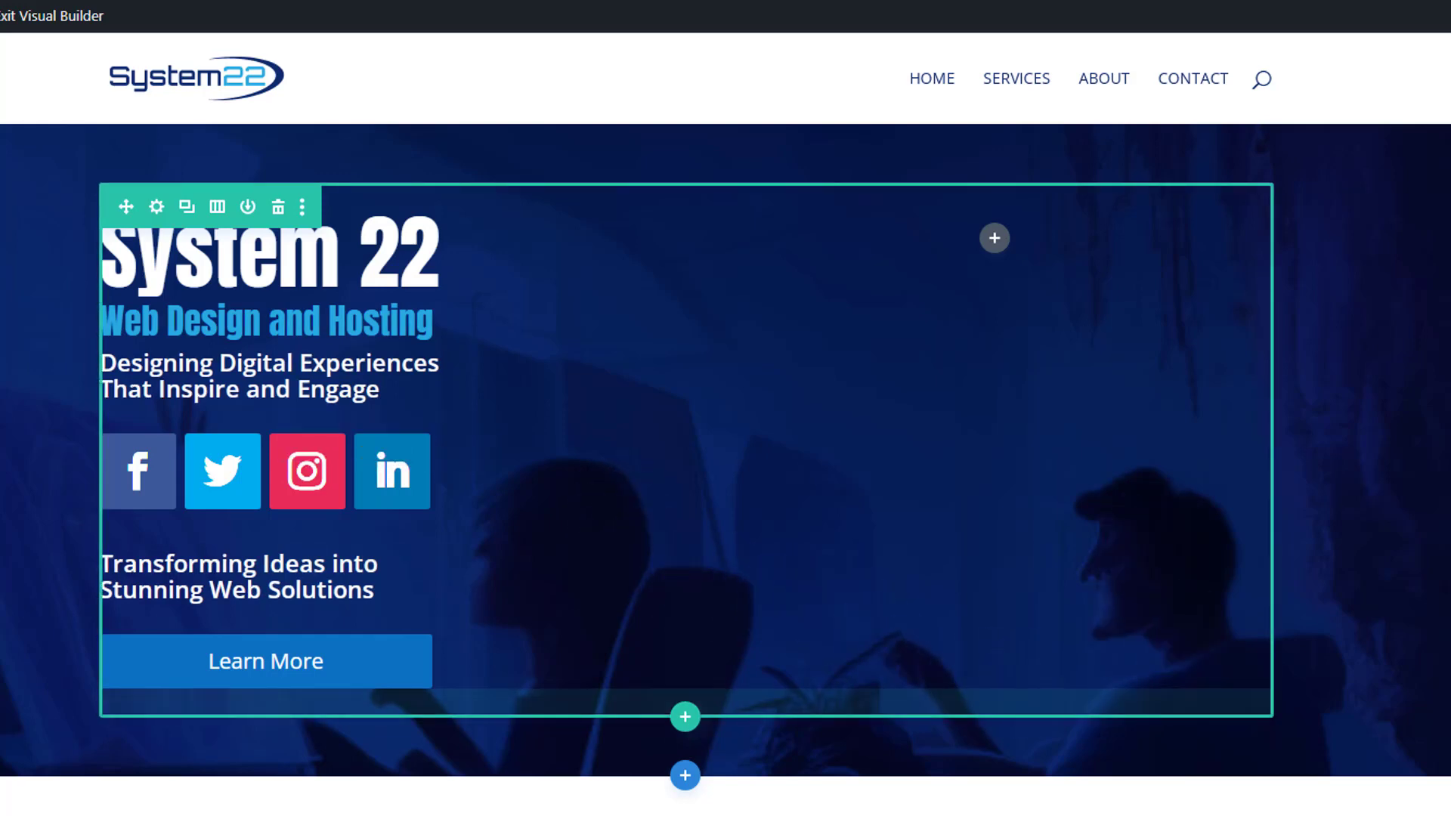
- Change the hero row's column layout to one-third and two-thirds columns
left_click(1210, 815)
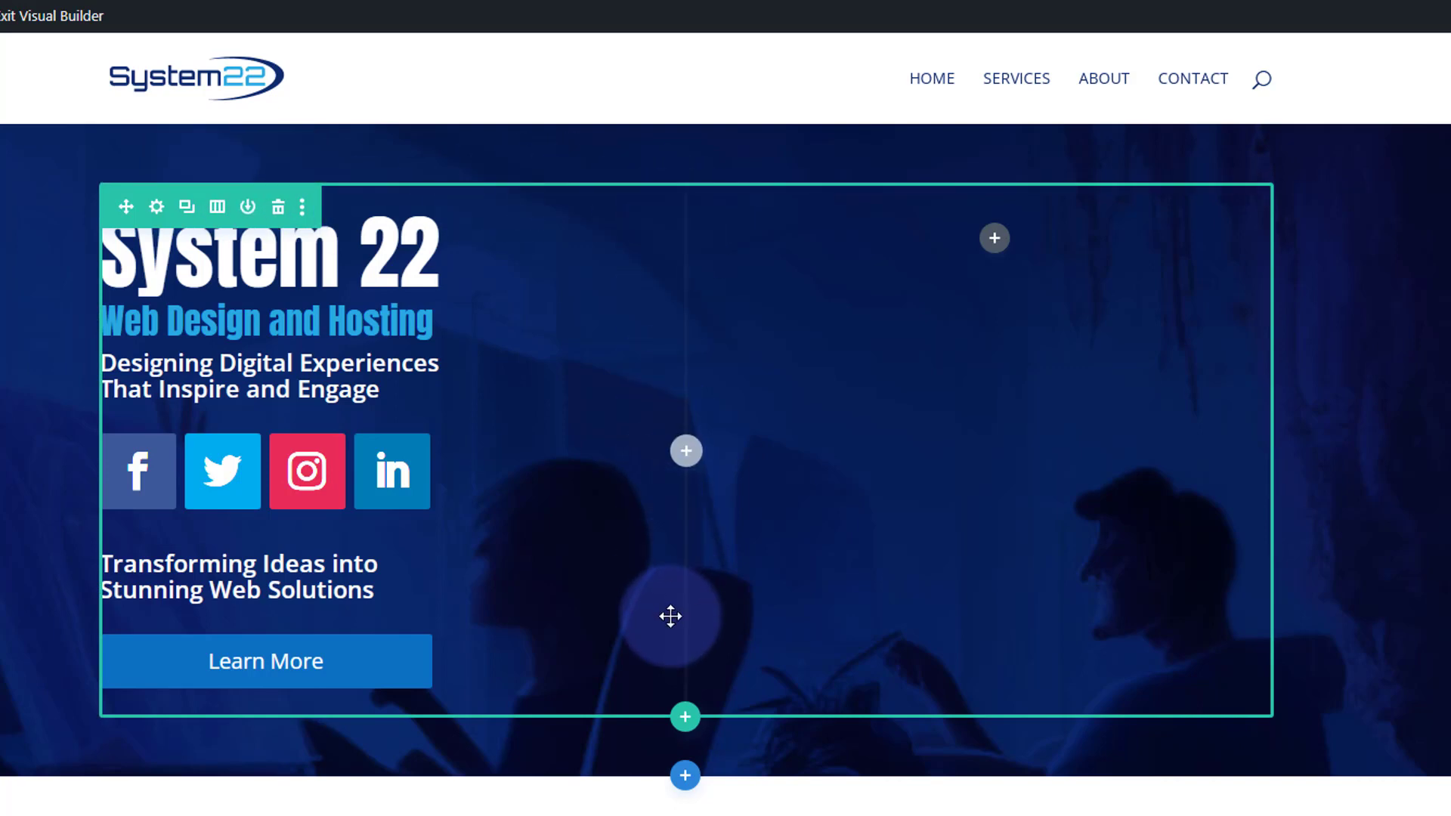
left_click(218, 209)
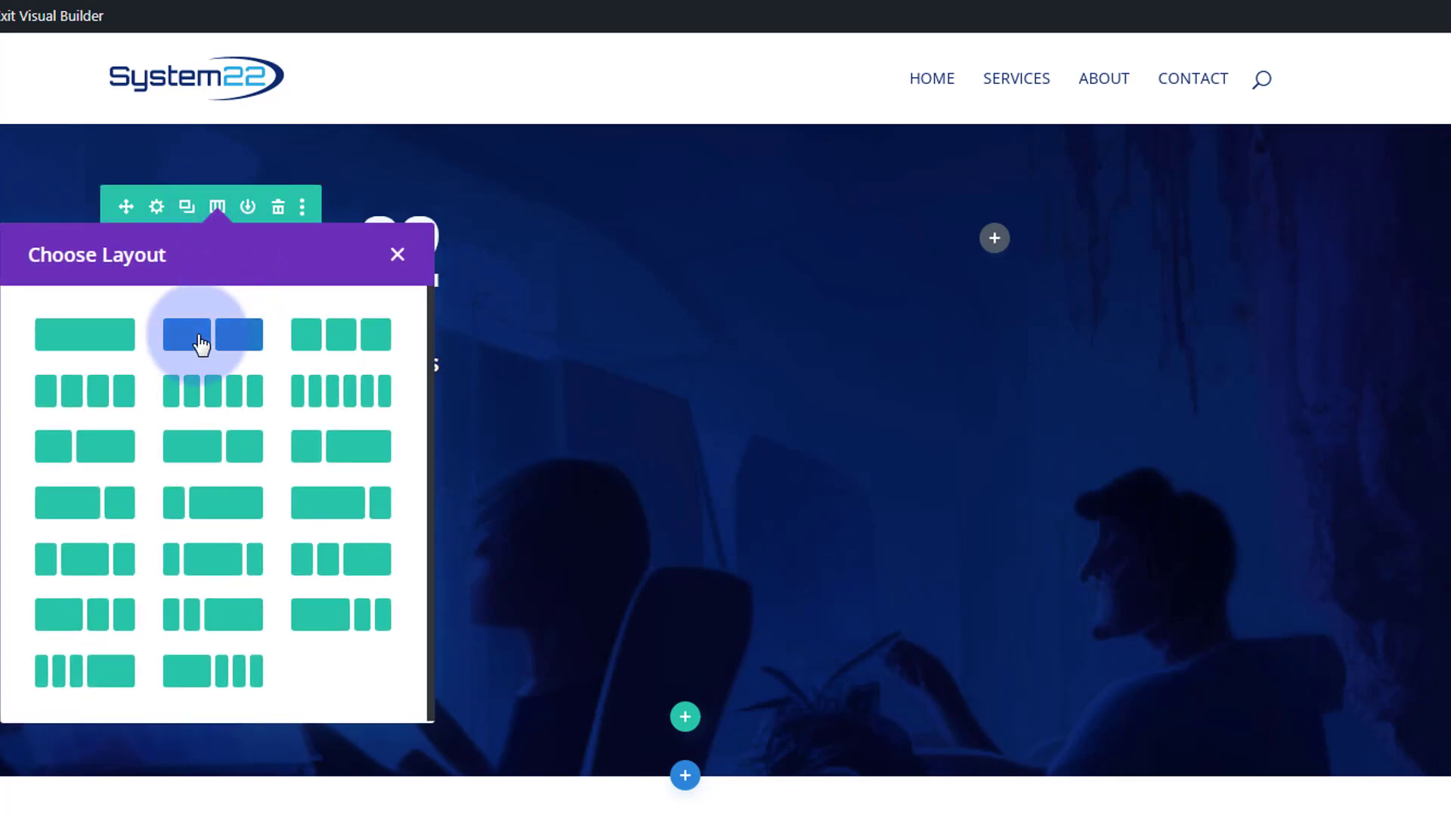
left_click(112, 458)
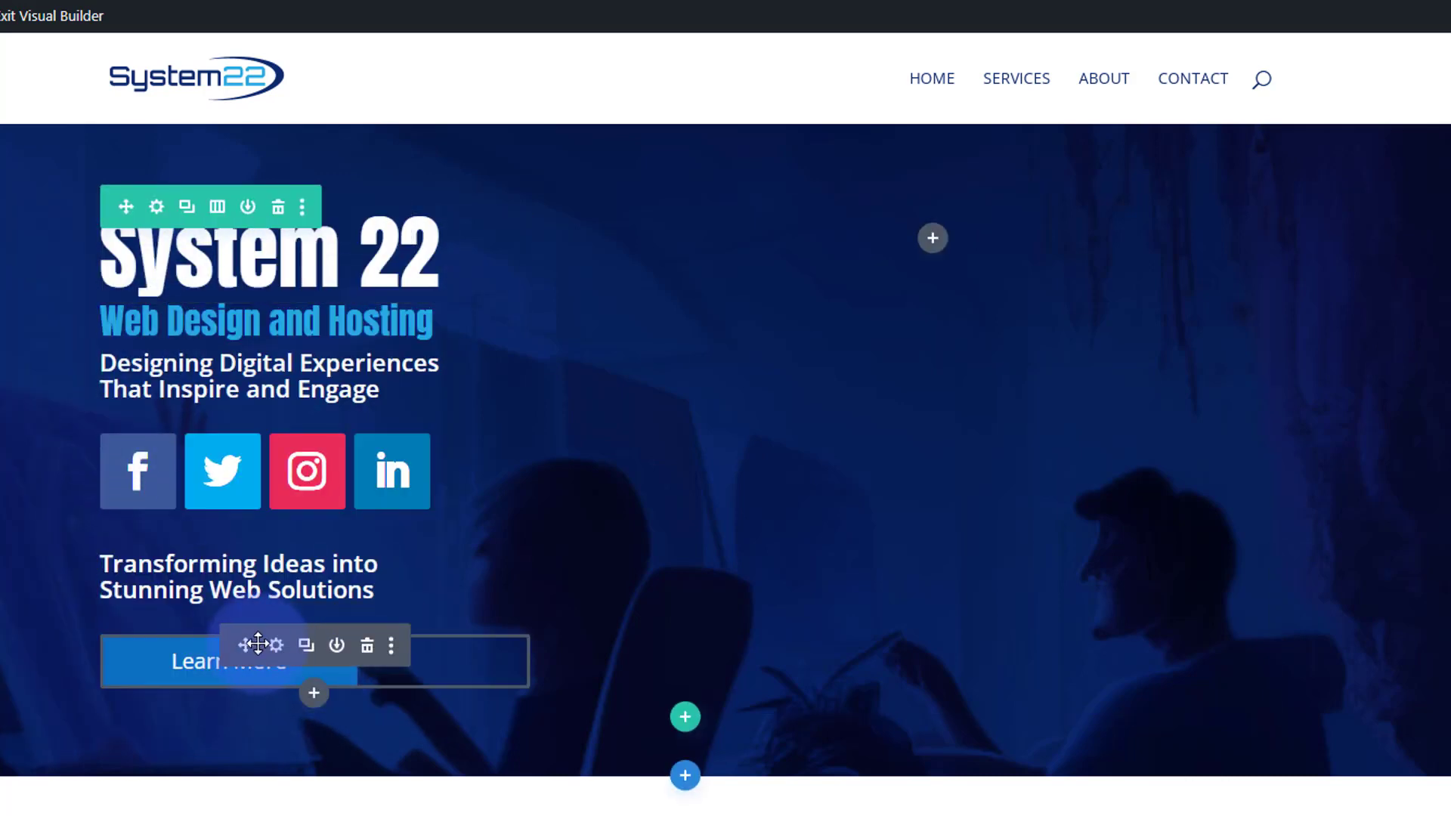
- Set the width in the Learn More button's Main Element custom CSS to 77% and select the CSS line
left_click(277, 648)
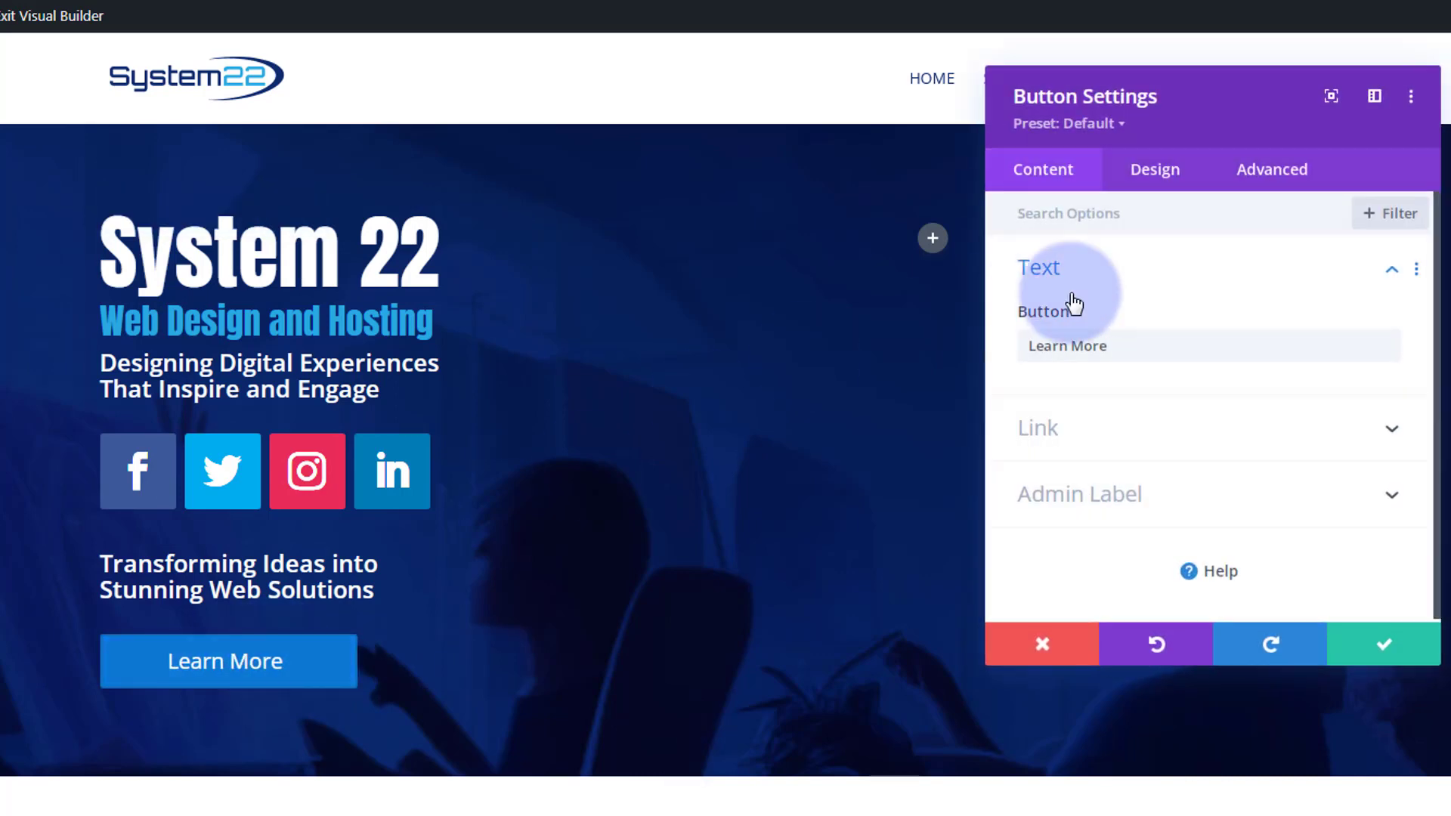
left_click(1289, 170)
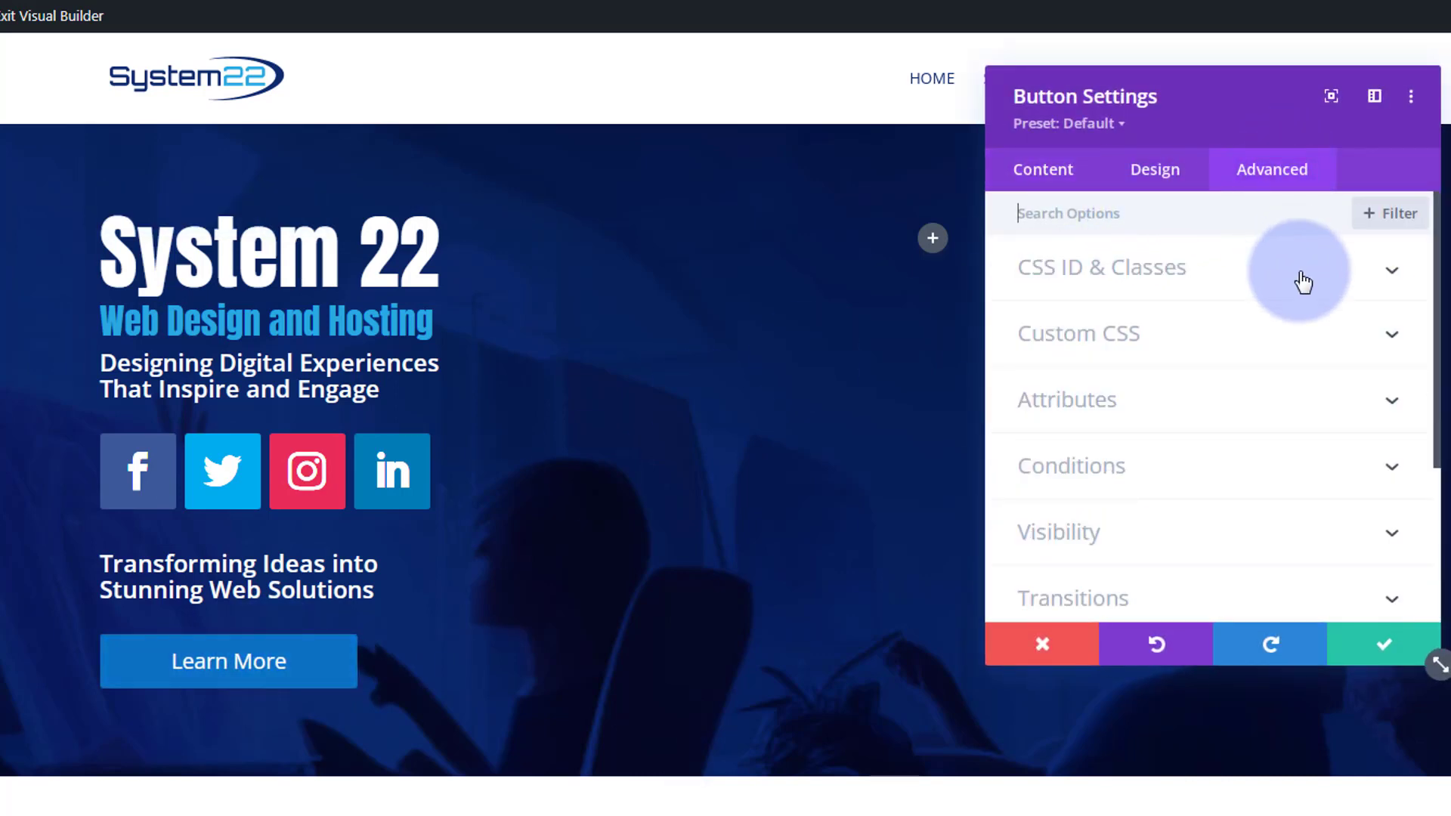
left_click(1225, 335)
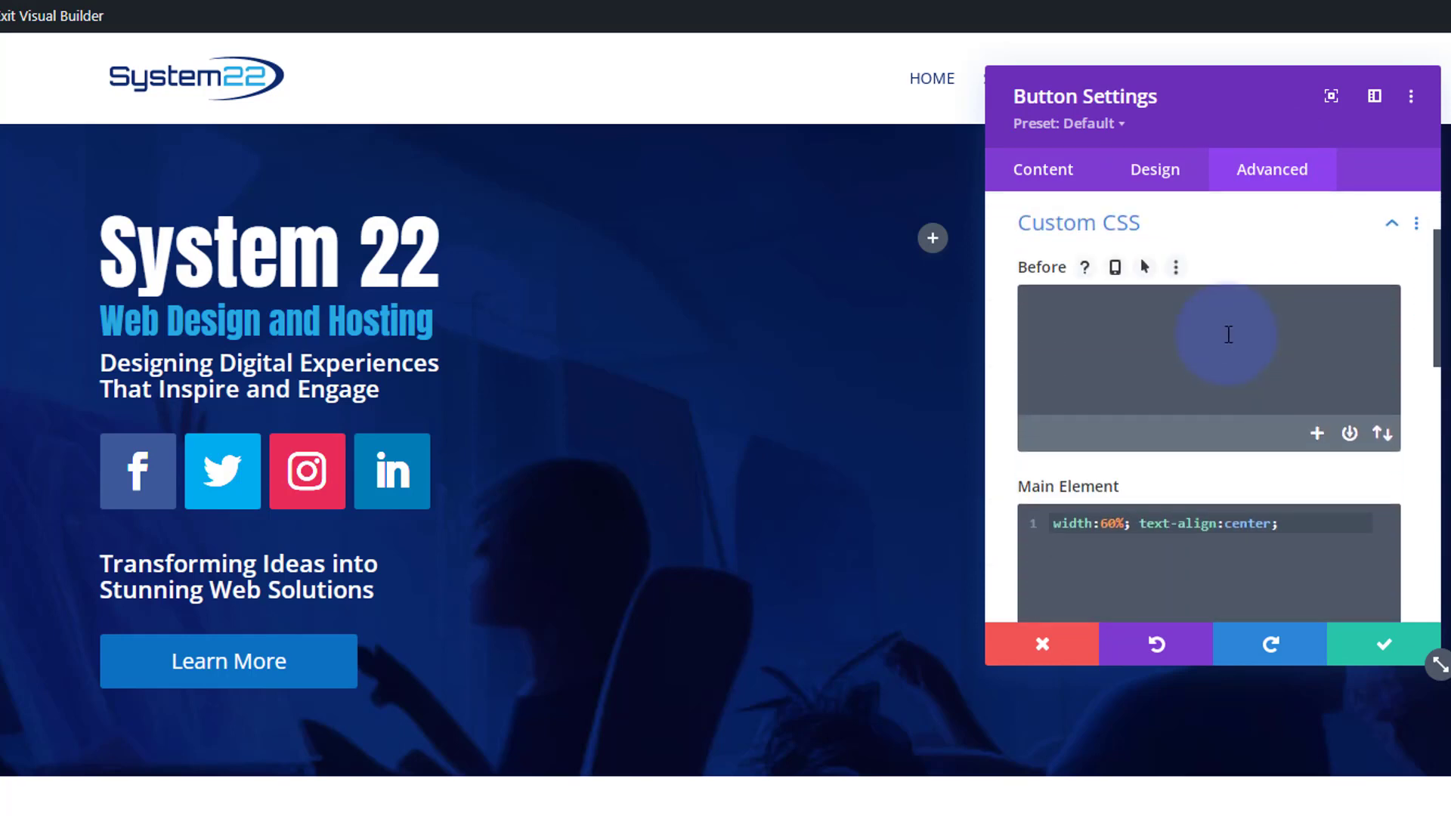
scroll(1224, 333, "down", 2)
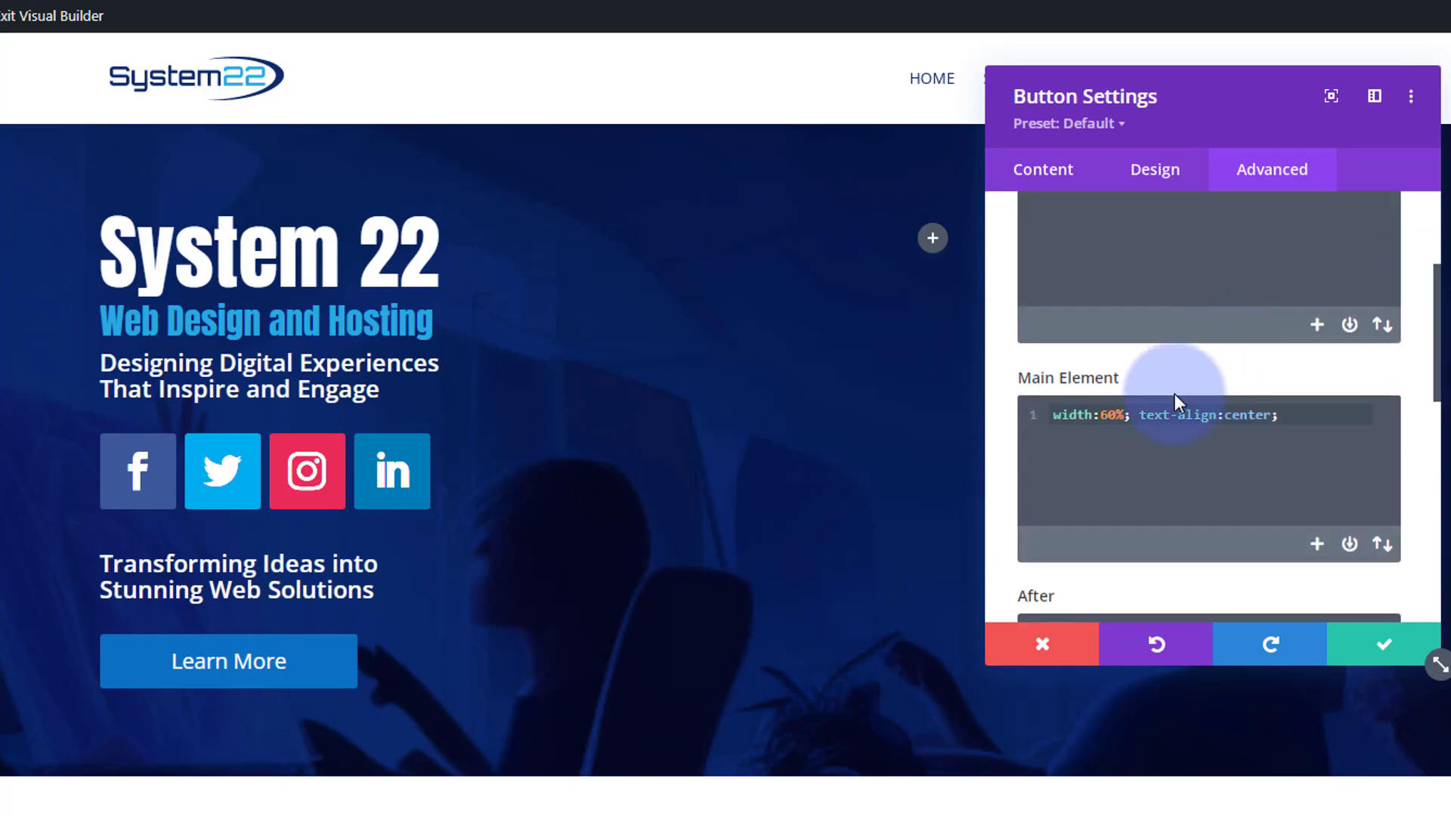
double_click(1115, 414)
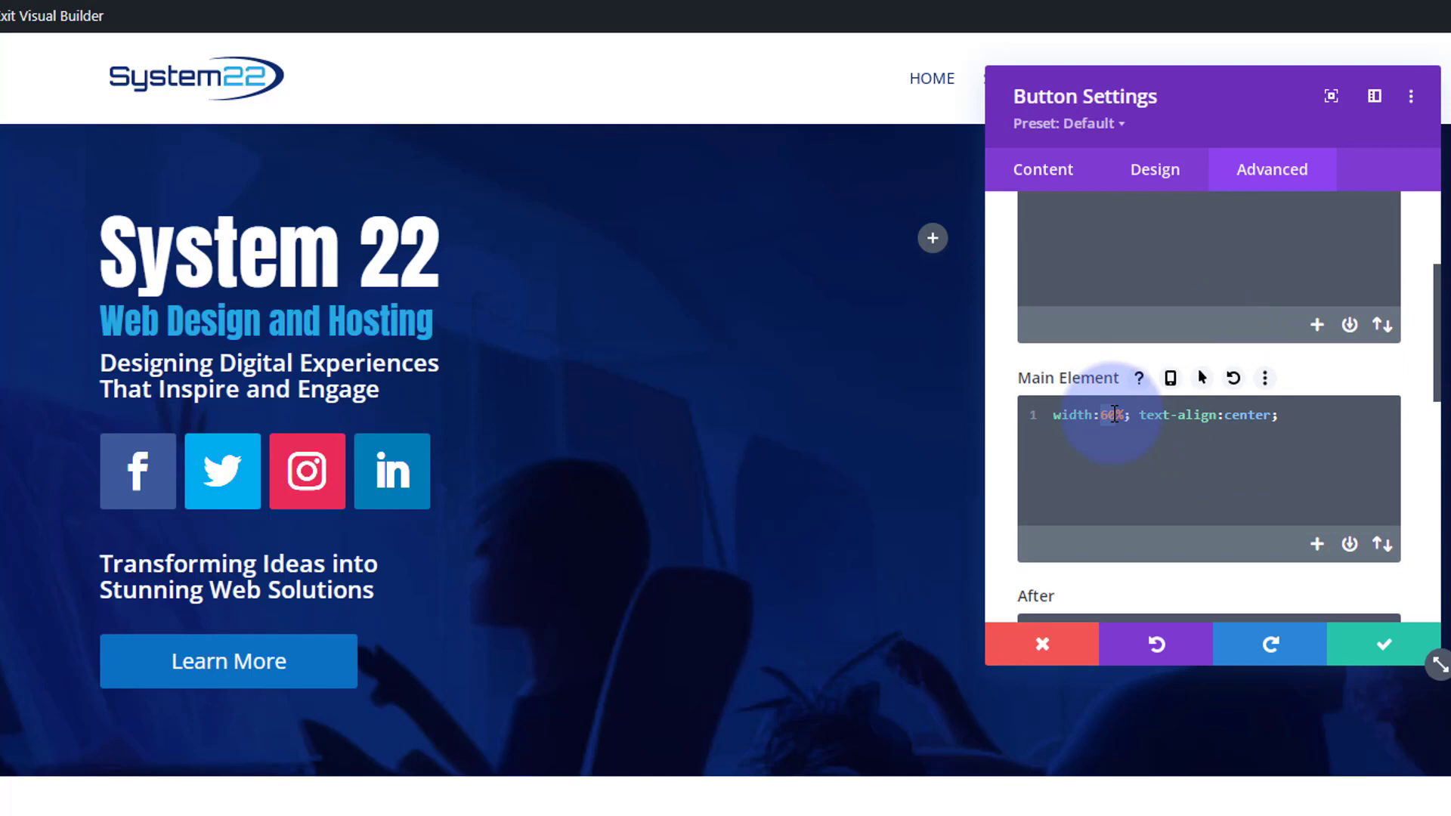
type("75")
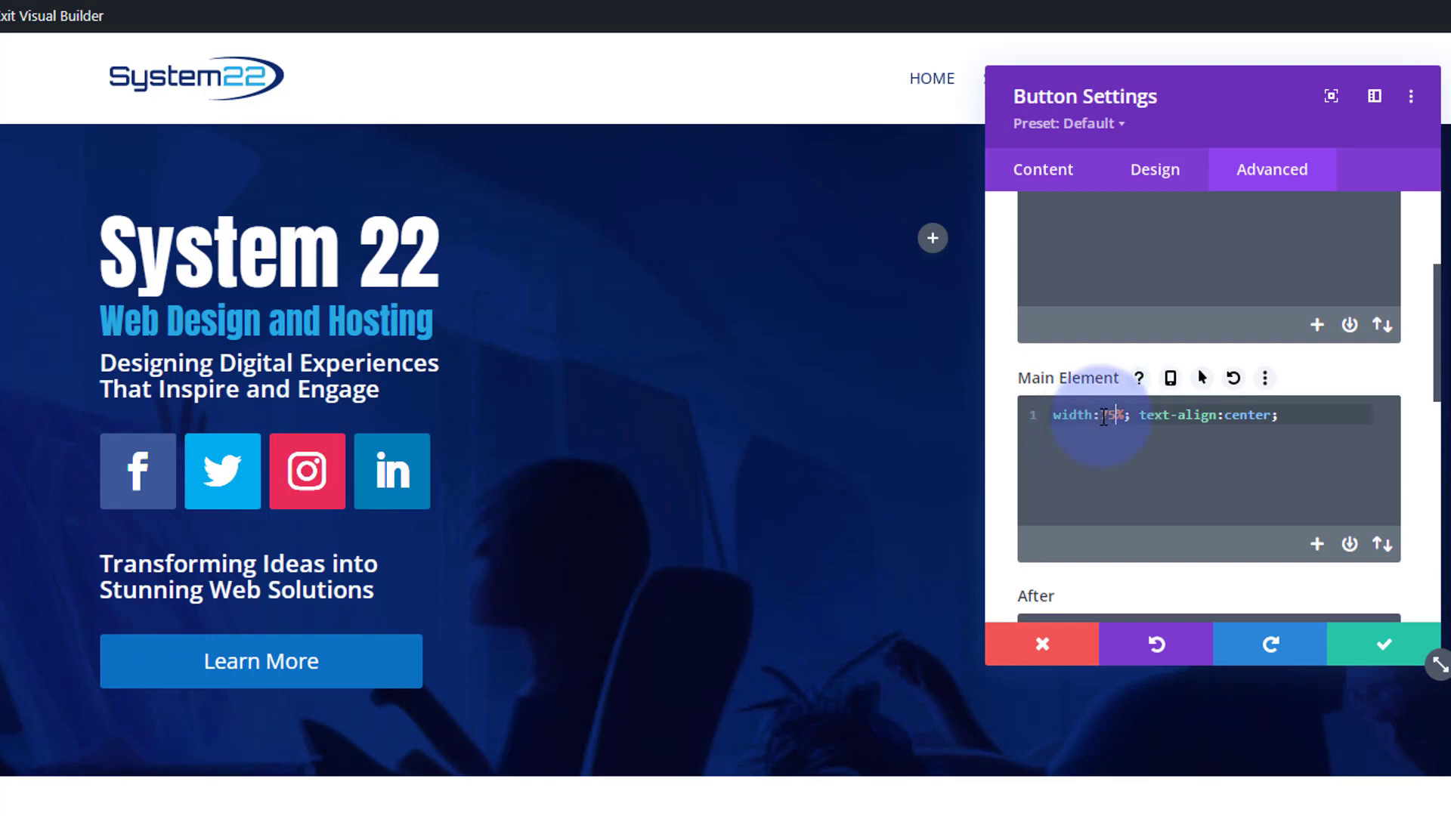
double_click(1112, 416)
type("80")
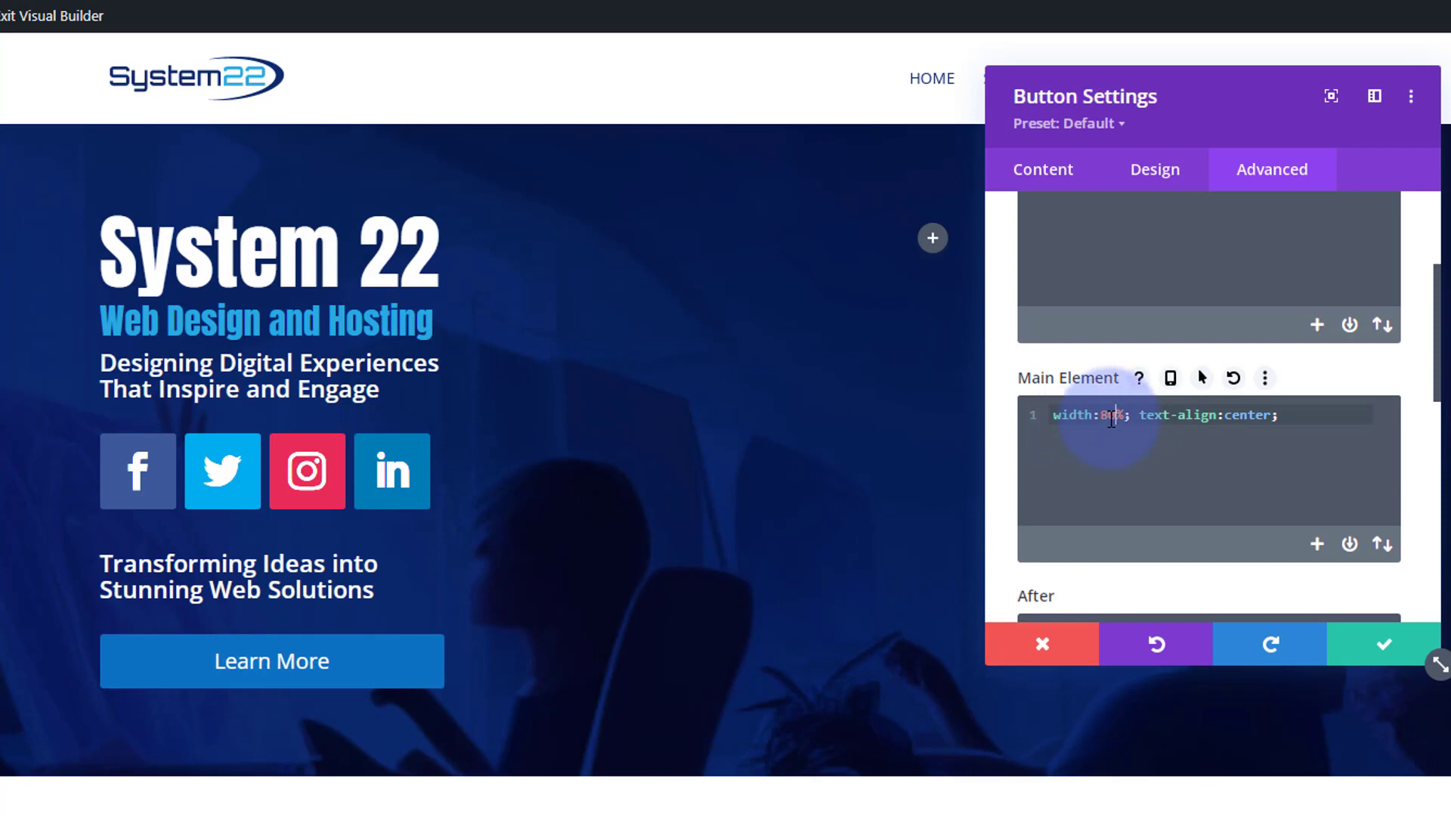
left_click_drag(1102, 418, 1116, 417)
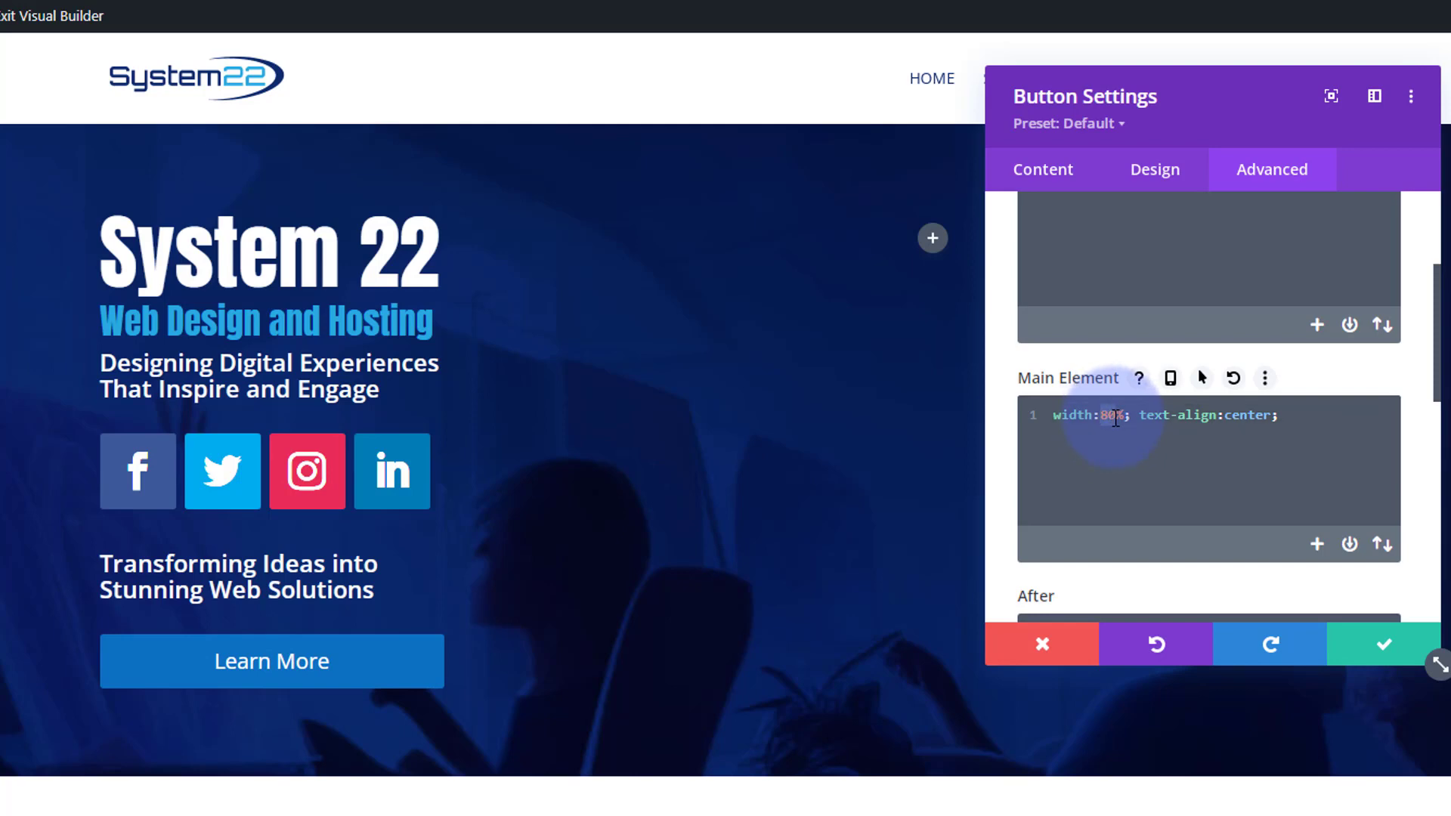
type("77")
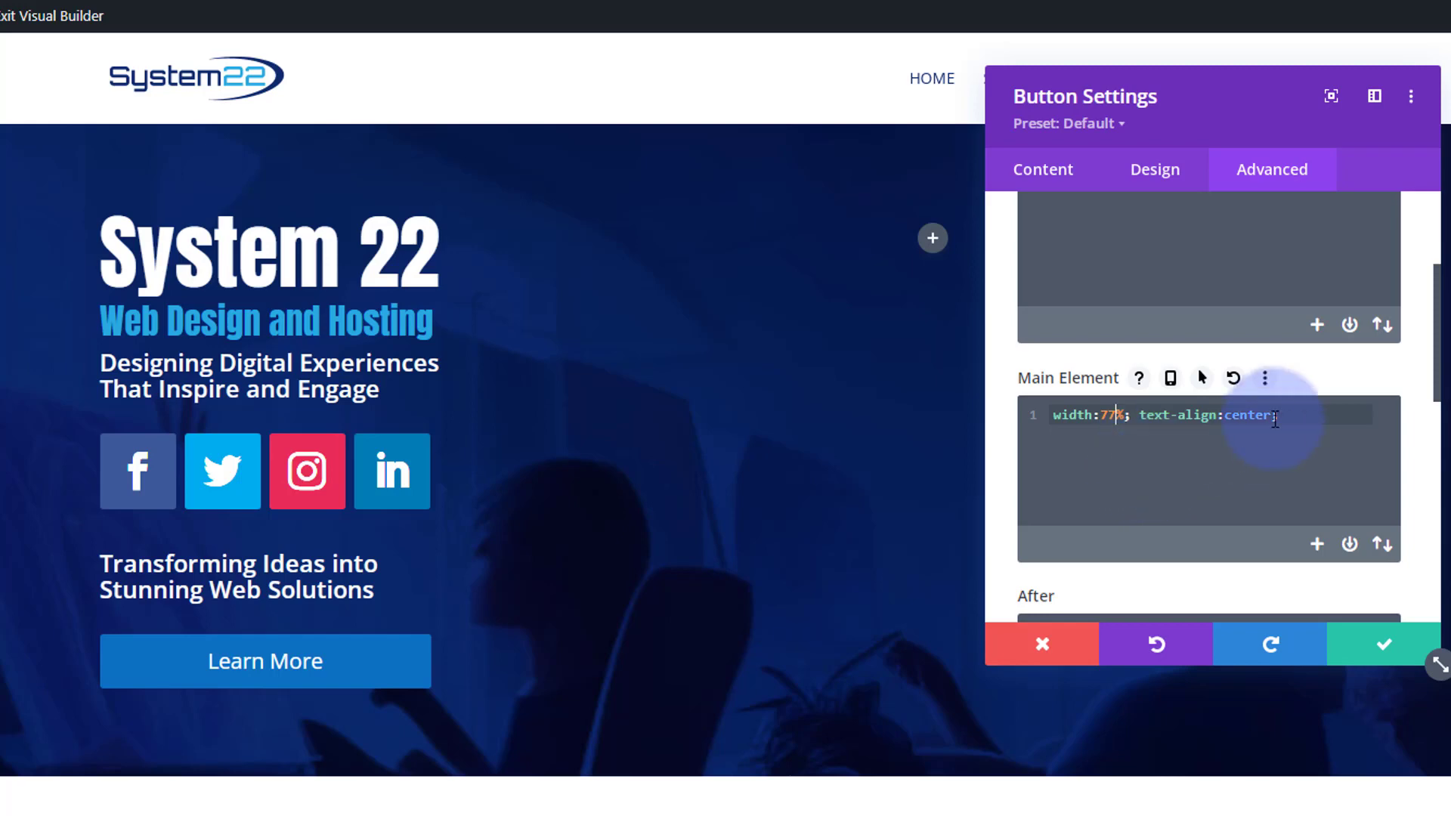
left_click_drag(1279, 418, 1054, 418)
key("ctrl+c")
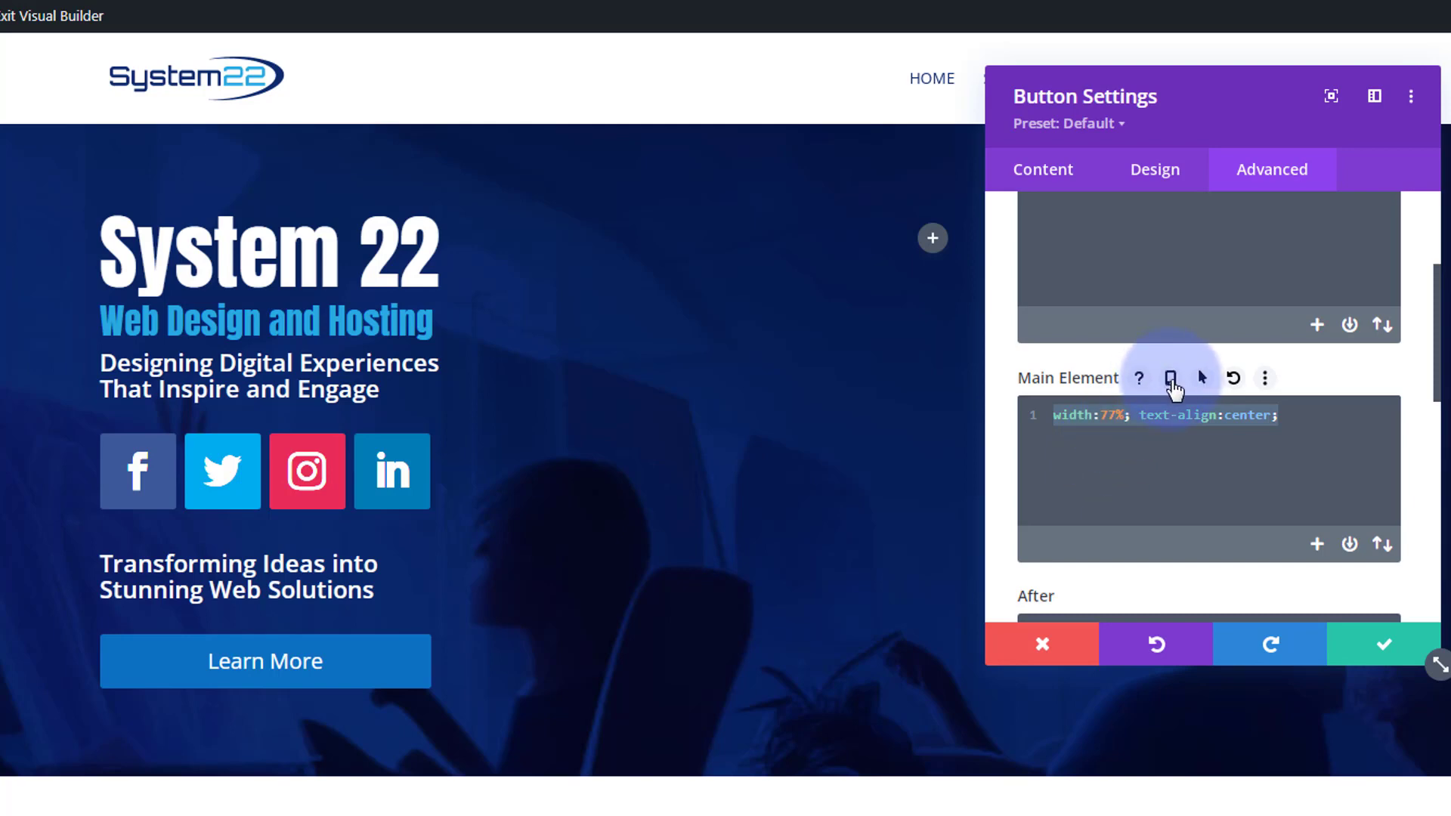
- Enable responsive Main Element CSS, paste the CSS into the tablet version and set its width to 50%
left_click(1171, 380)
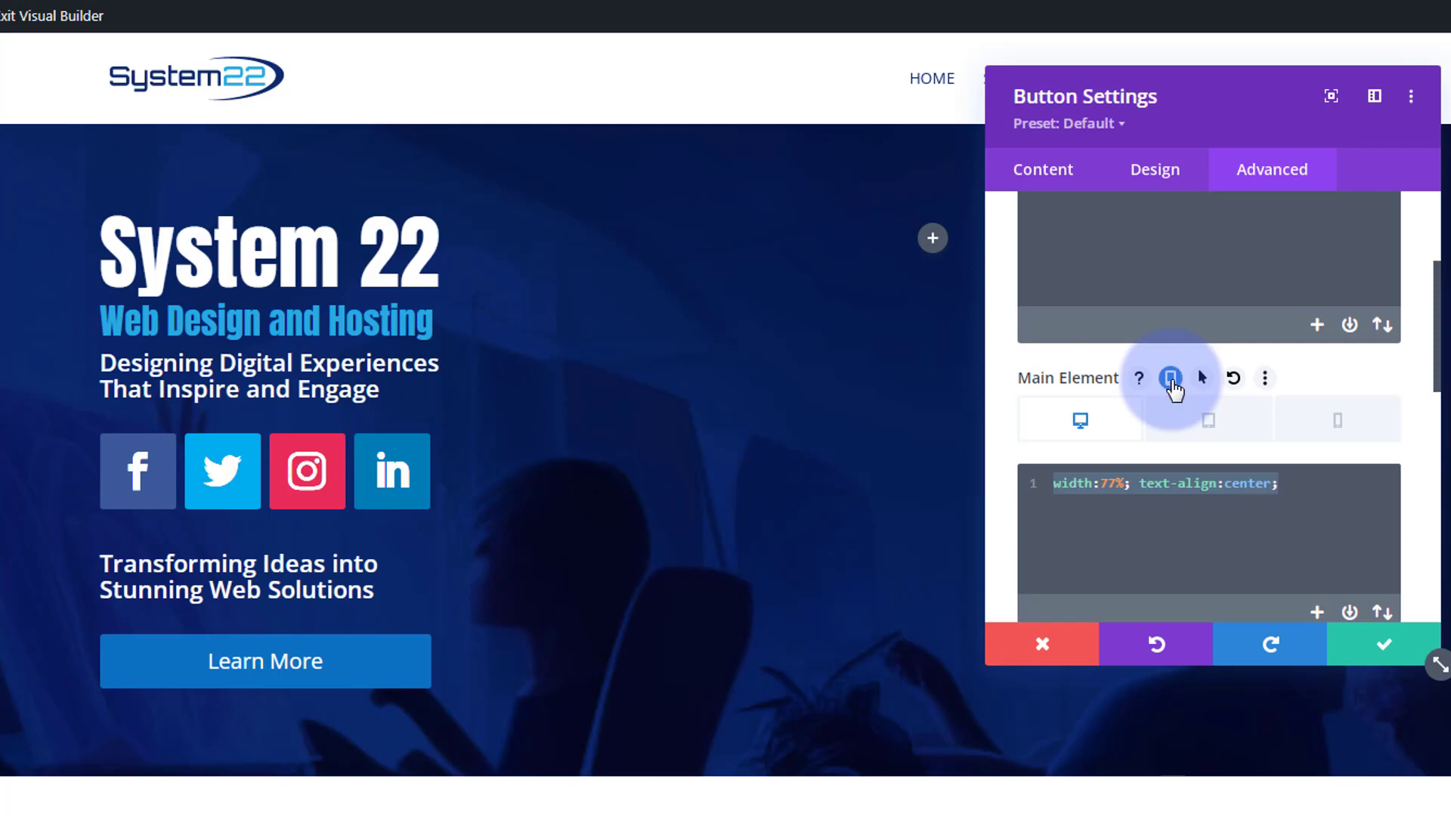
left_click(1211, 424)
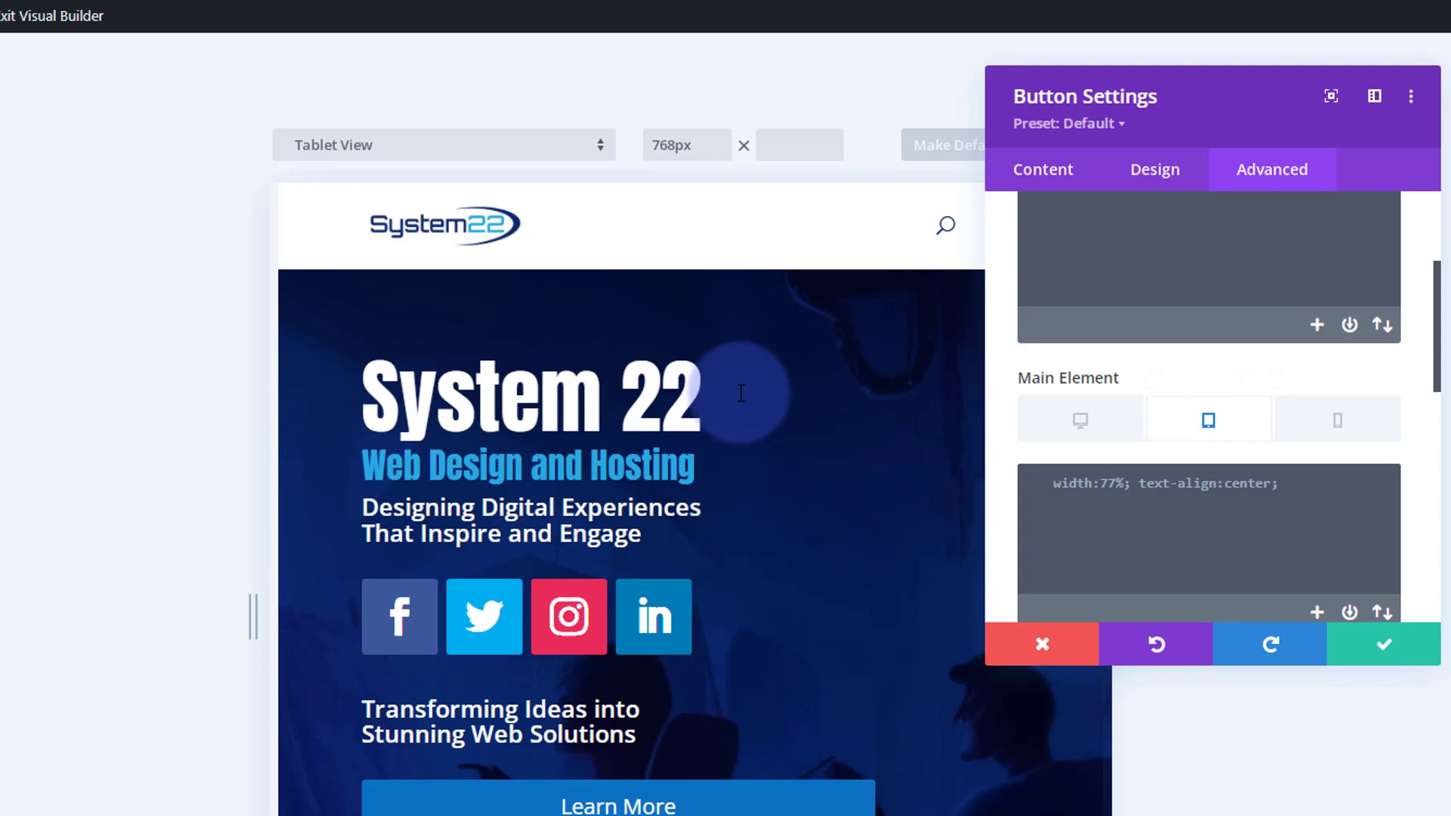
left_click(1312, 482)
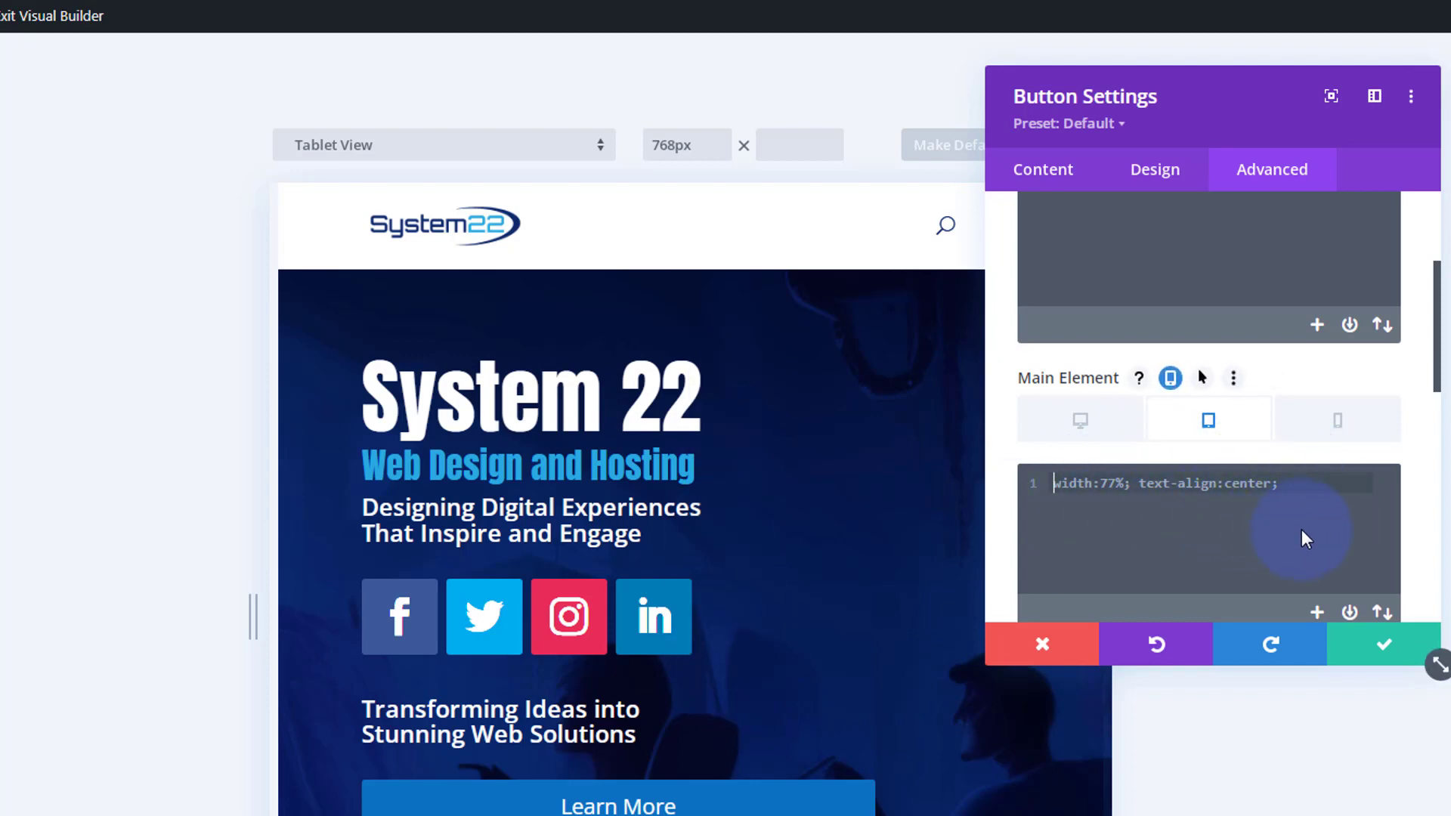
key("ctrl+v")
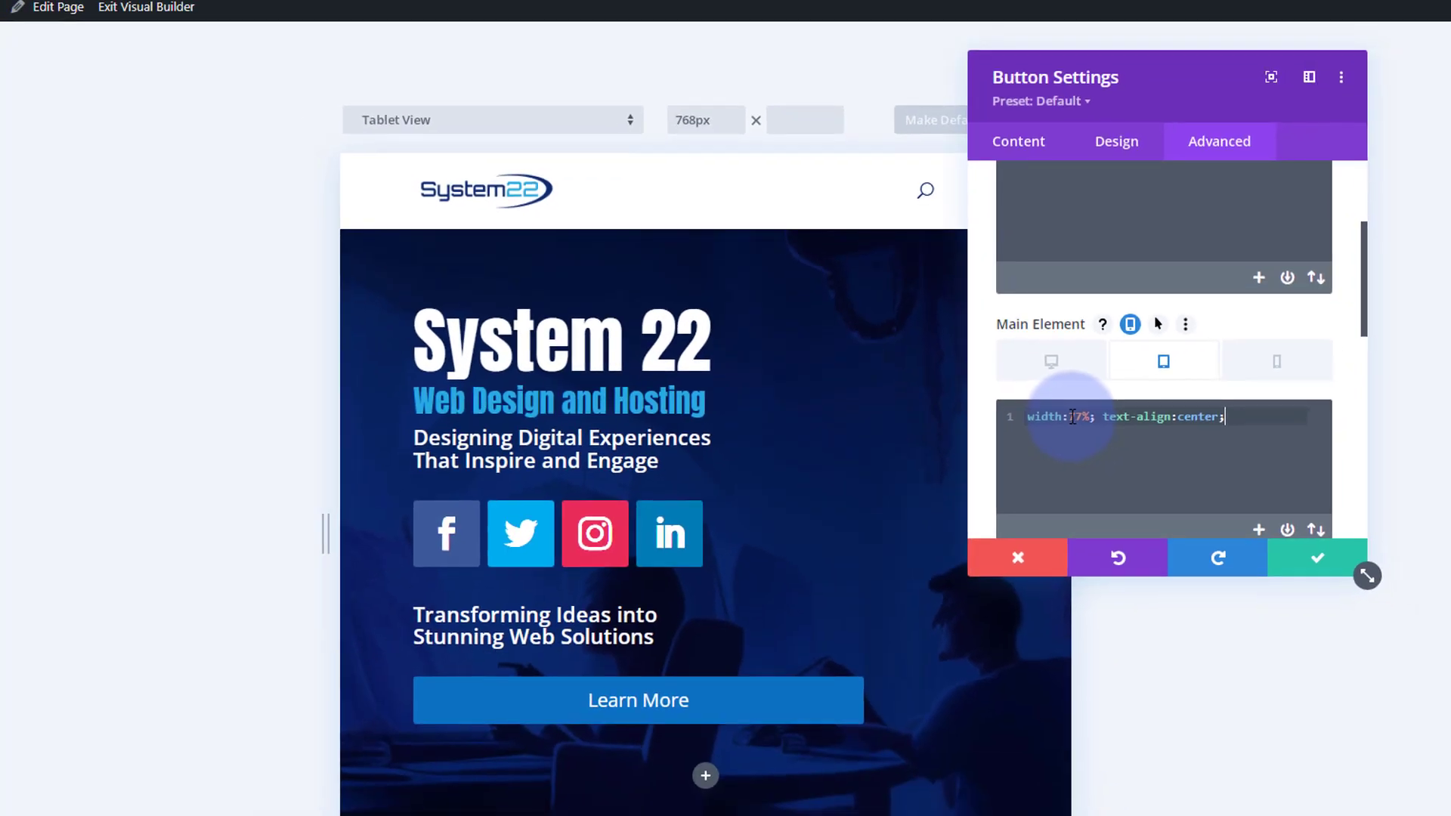
double_click(1111, 483)
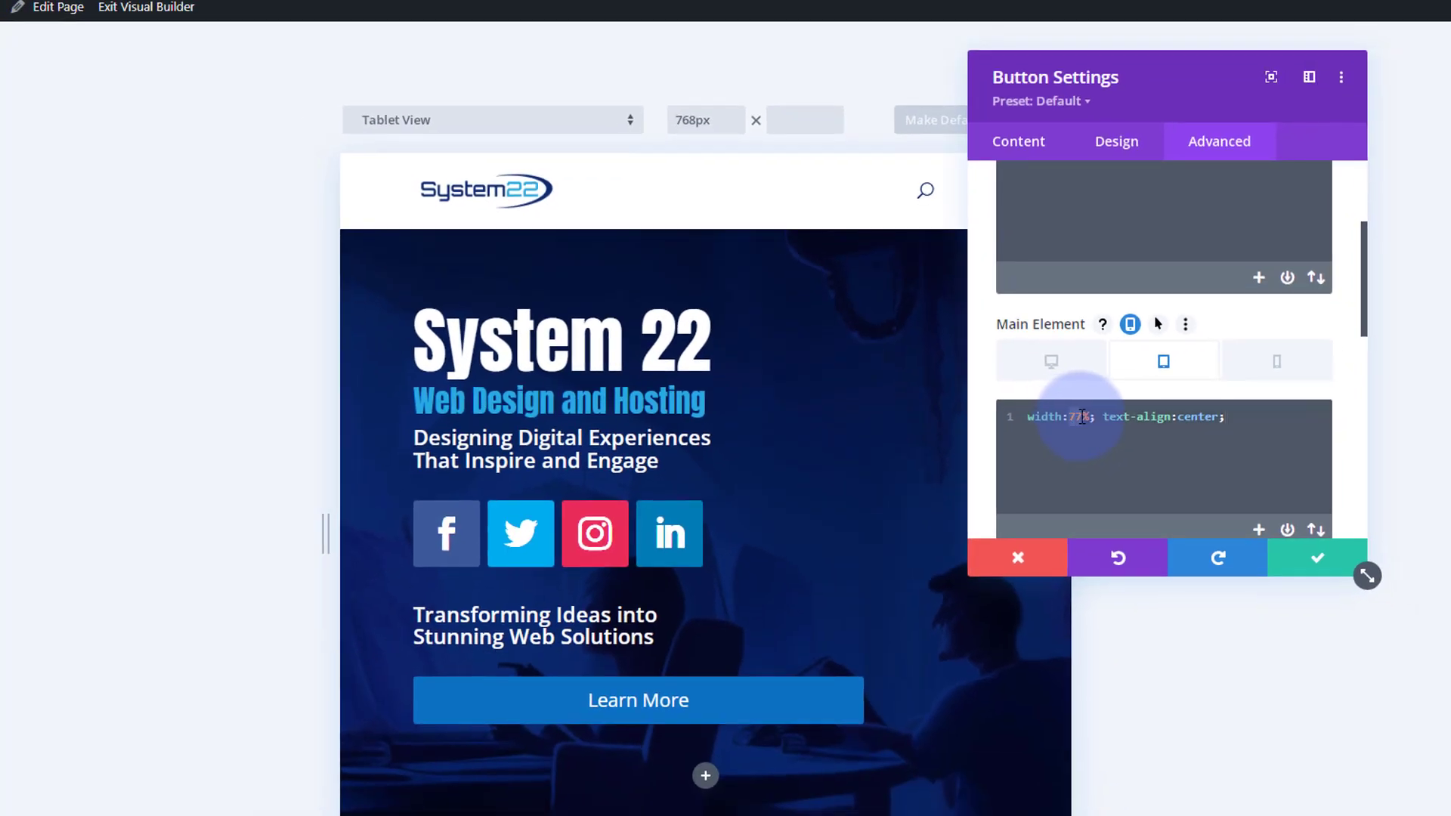
type("50")
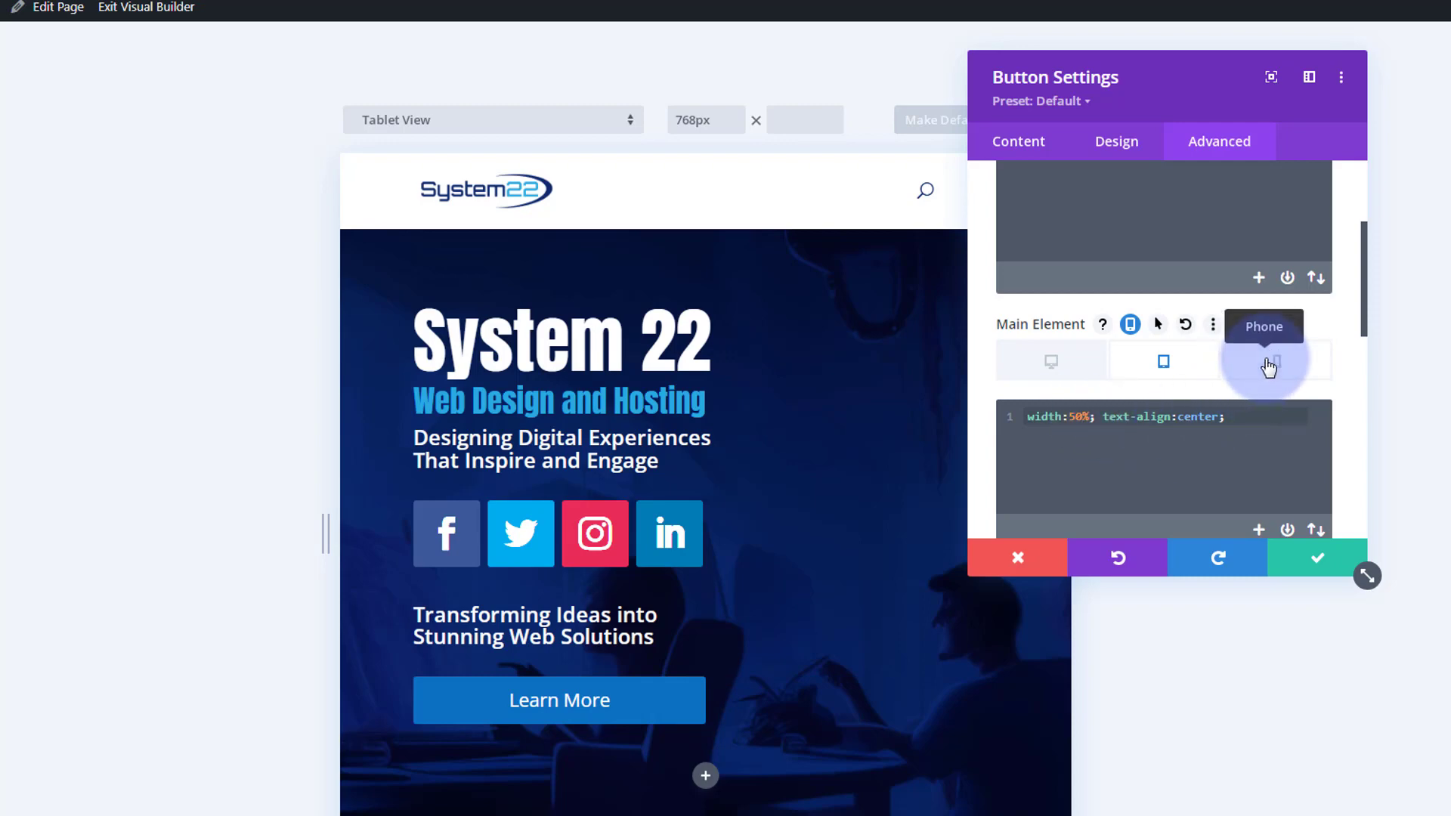
- Paste the CSS into the phone version, set its width to 100% and save the button module
left_click(1269, 367)
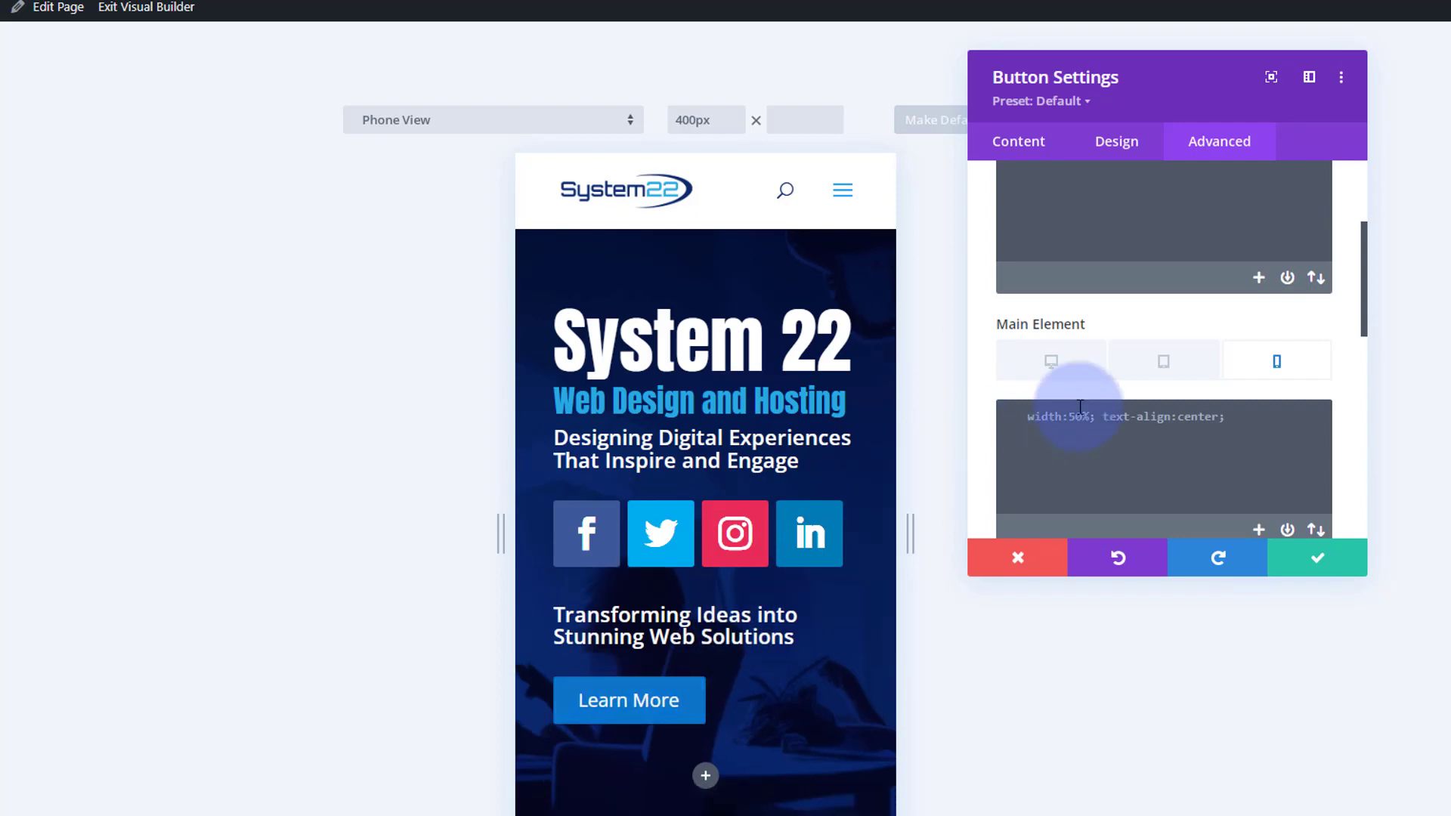
left_click(1002, 424)
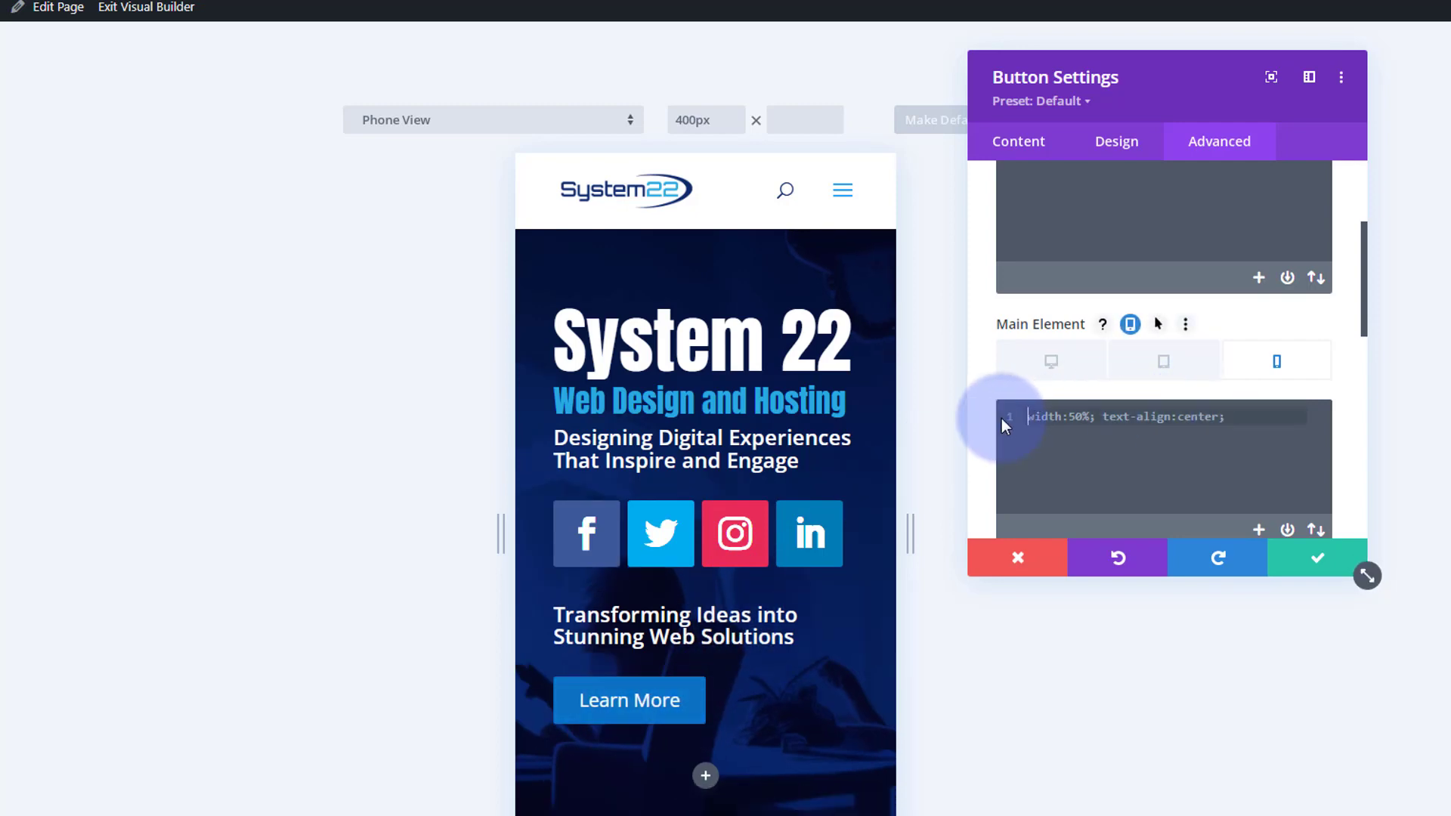
key("ctrl+v")
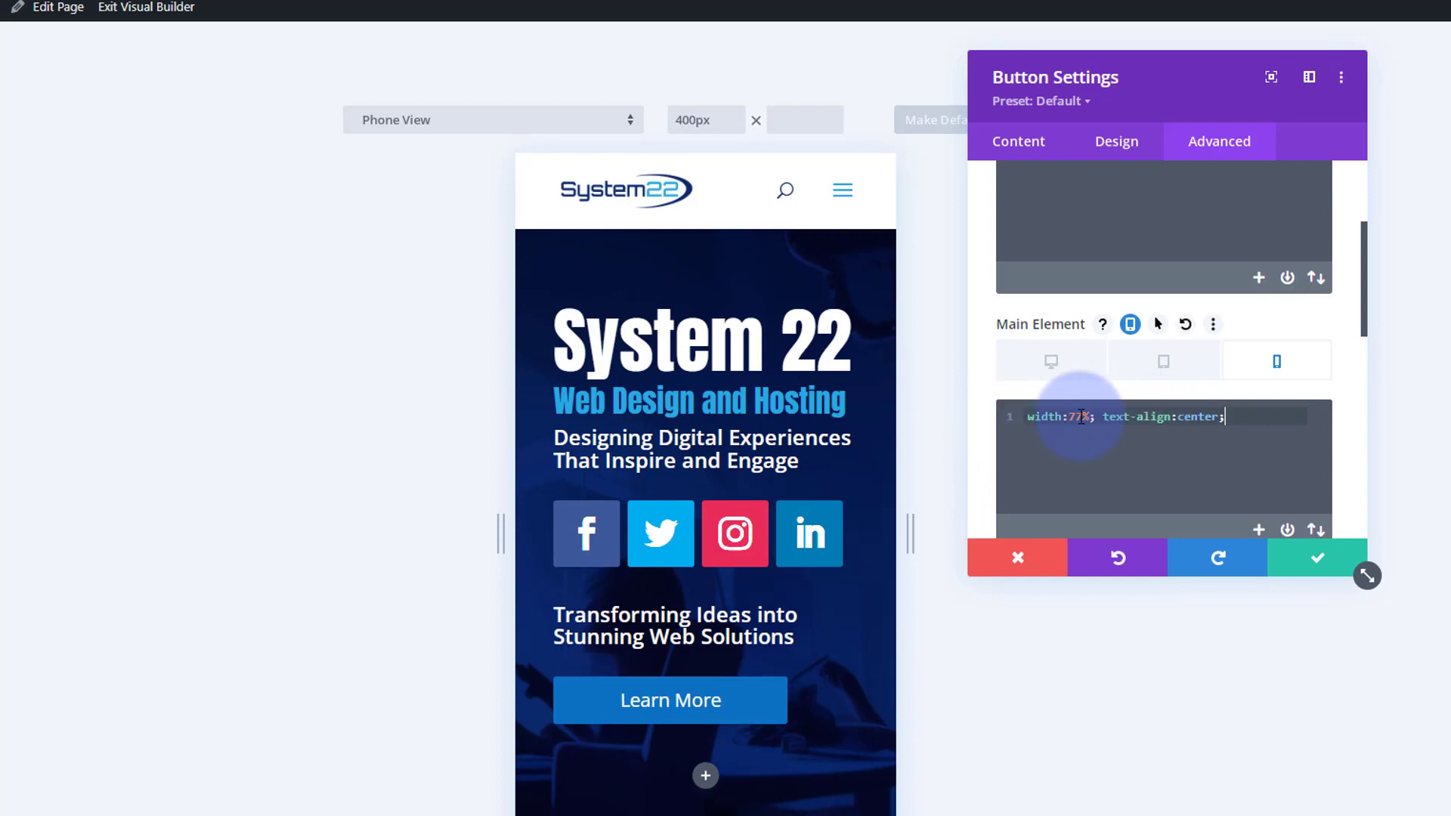
left_click_drag(1073, 417, 1082, 416)
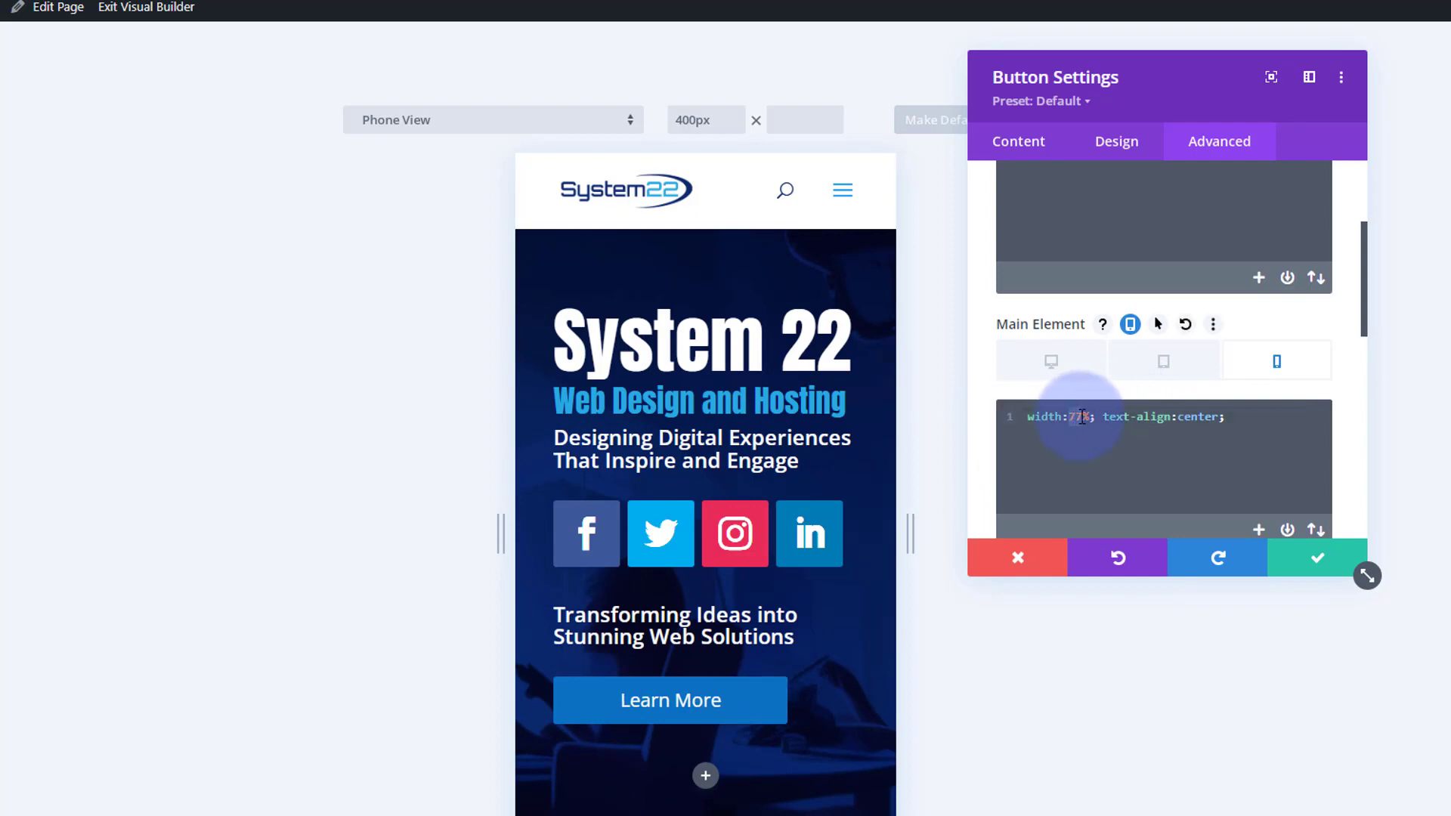
type("100")
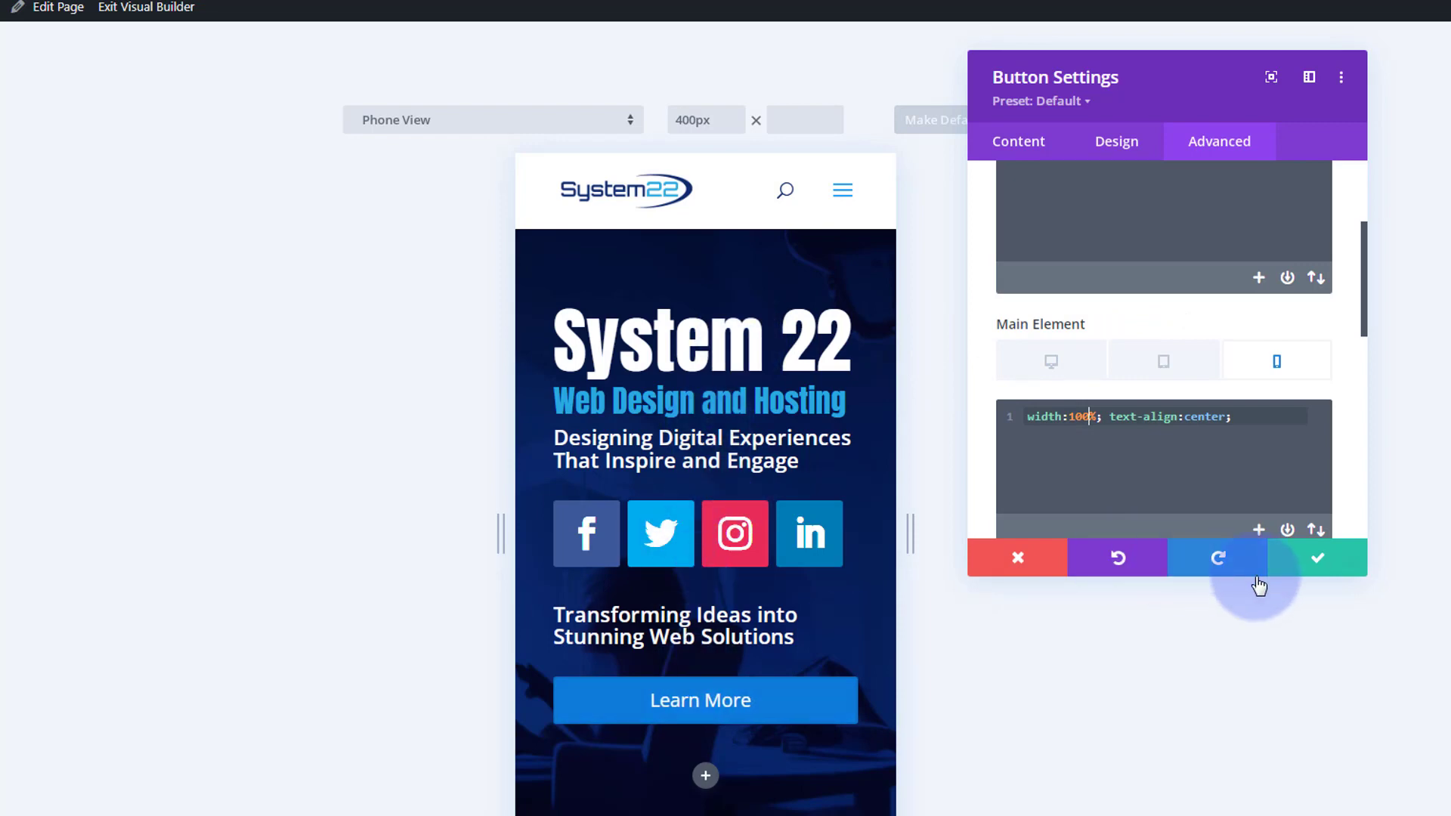
left_click(1319, 563)
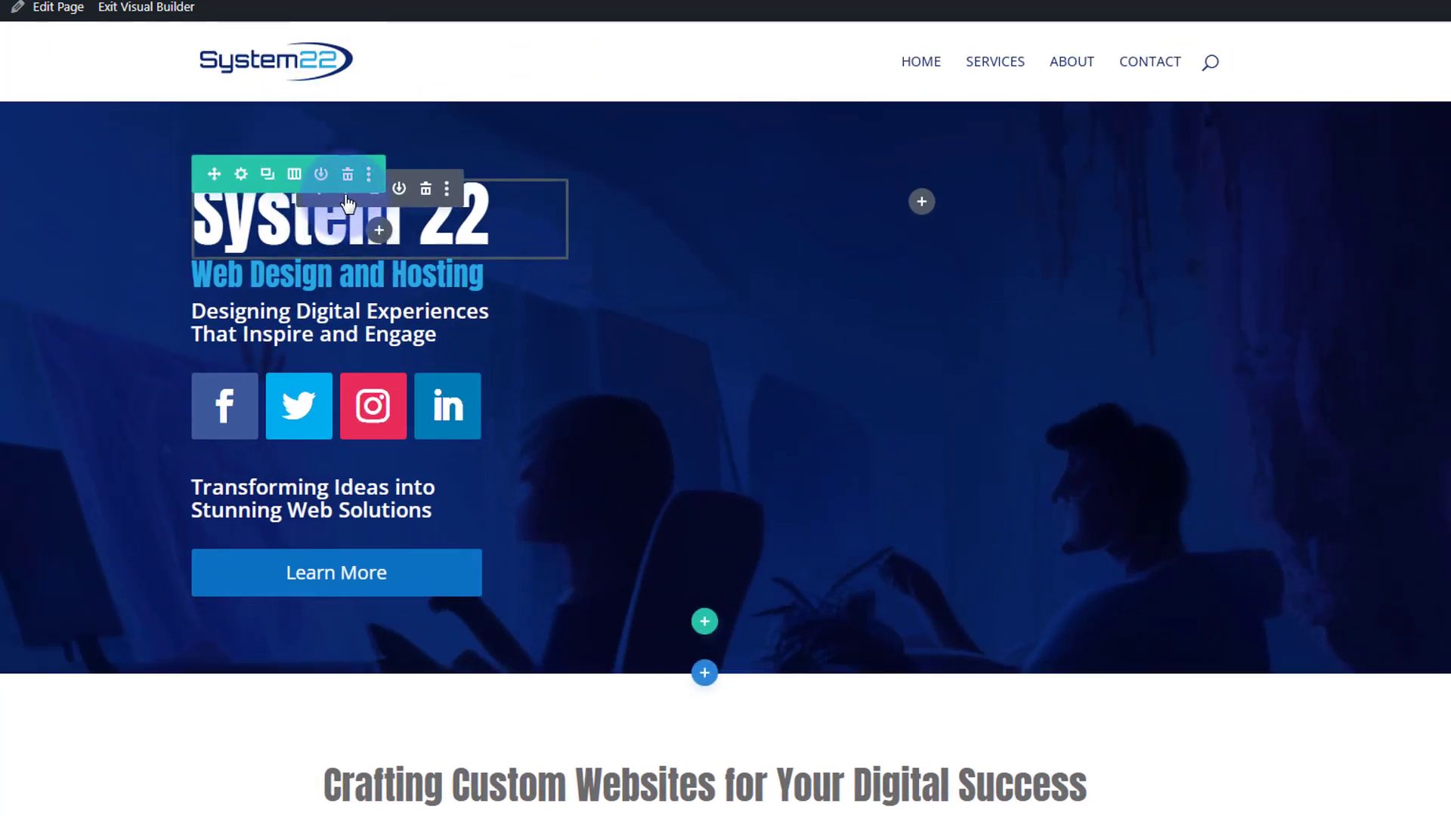
- Set the System 22 heading's H1 text alignment on phone to center
left_click(346, 189)
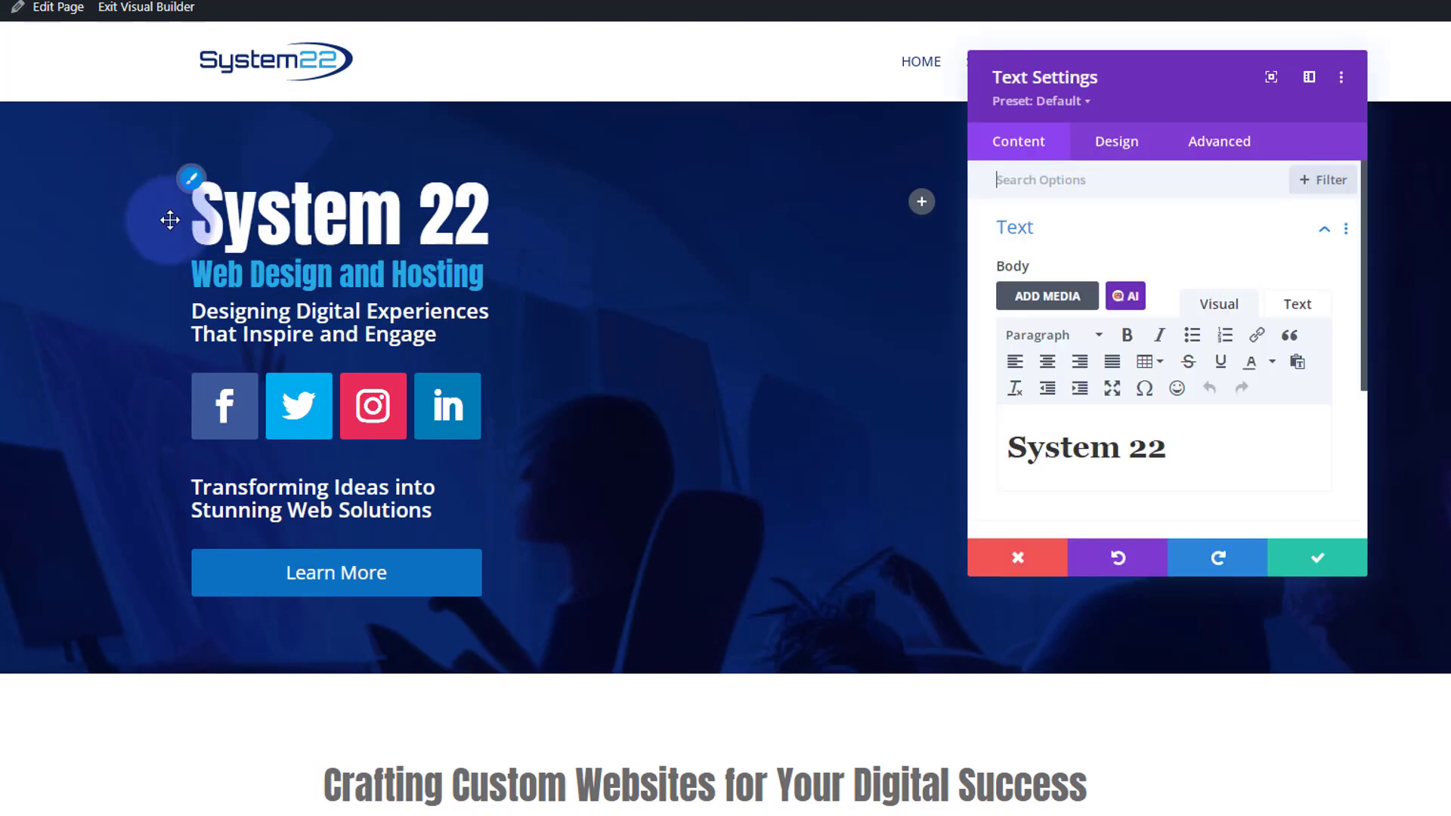
left_click(191, 184)
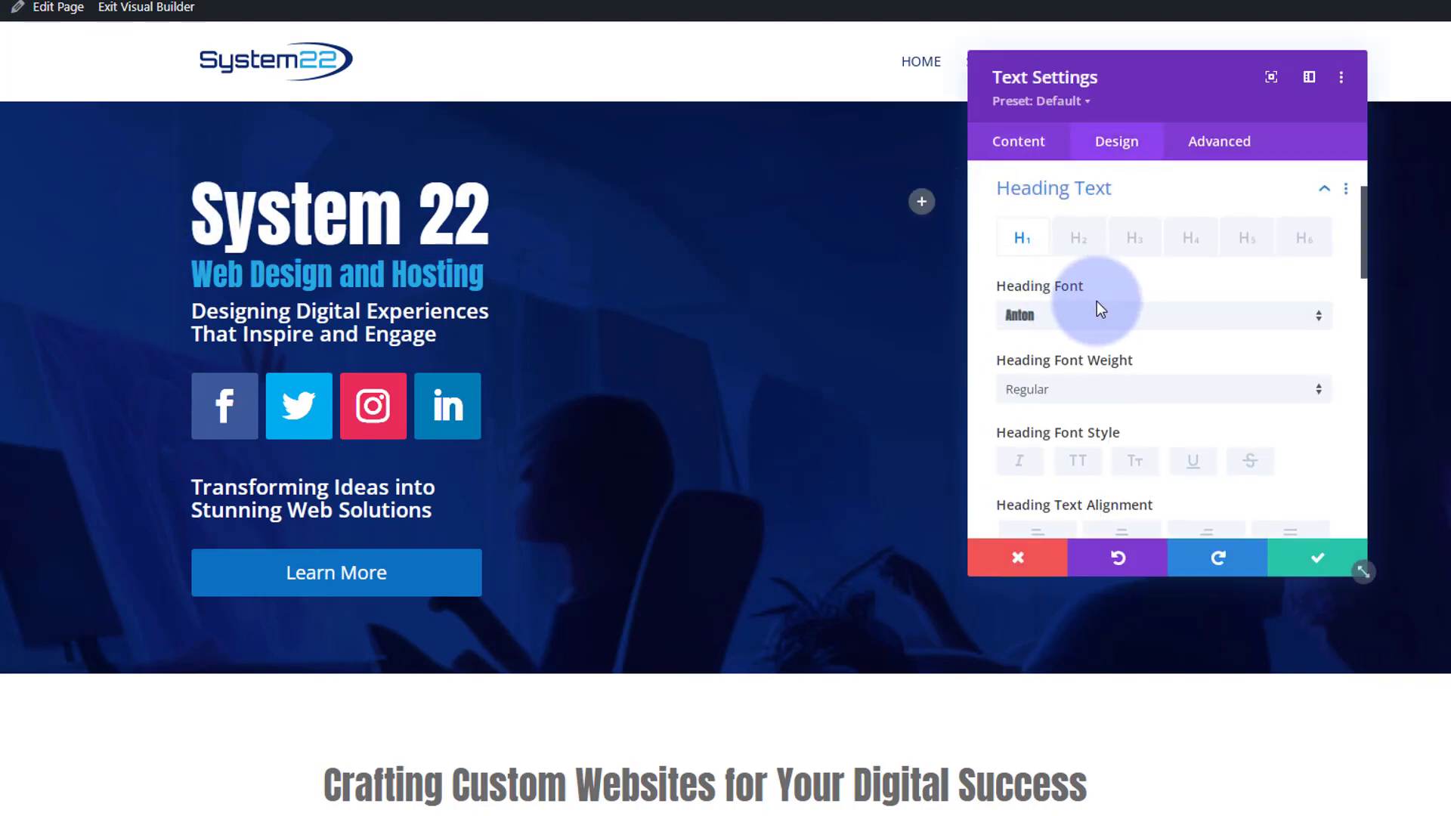
scroll(1111, 302, "down", 4)
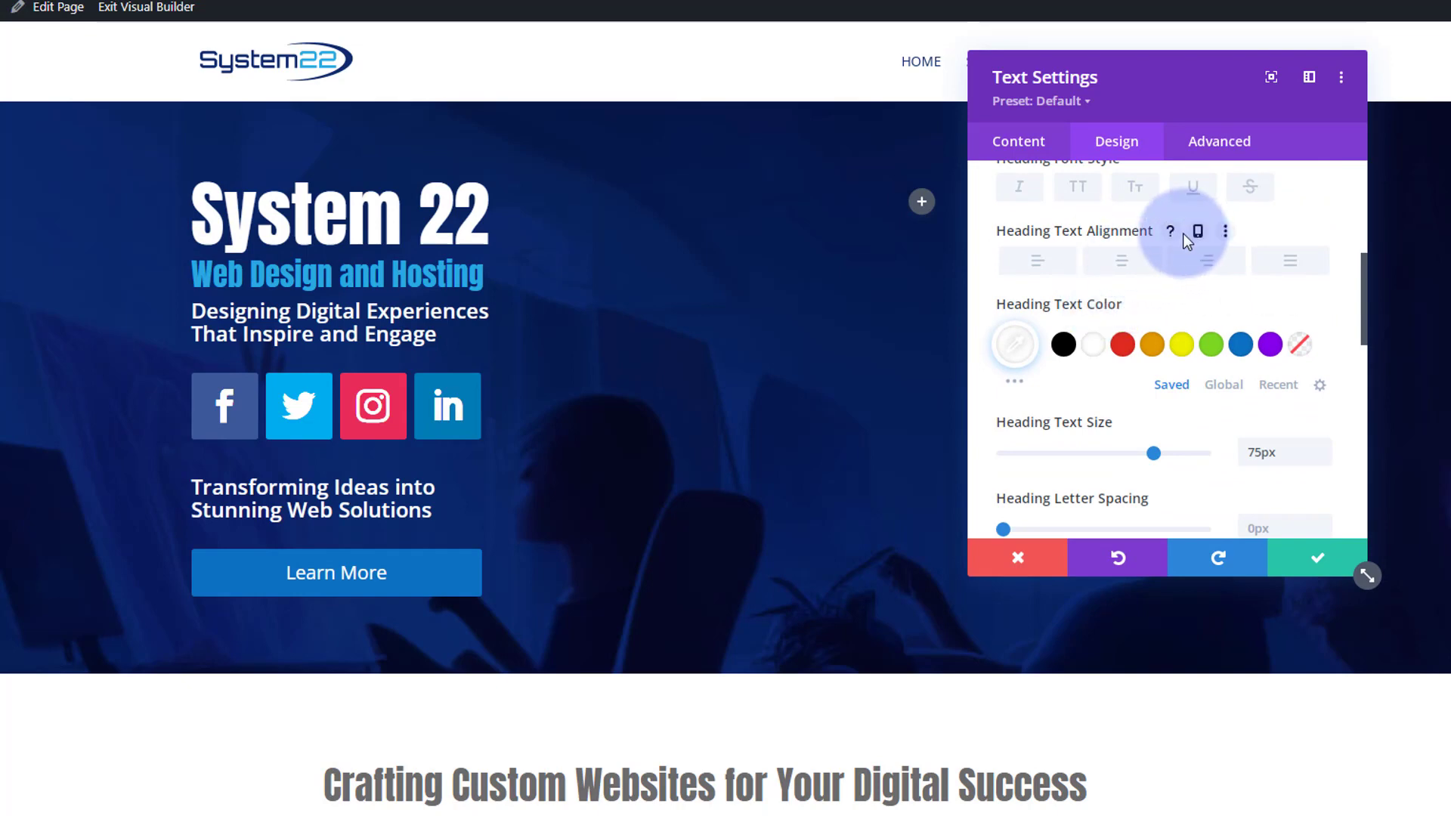
left_click(1199, 233)
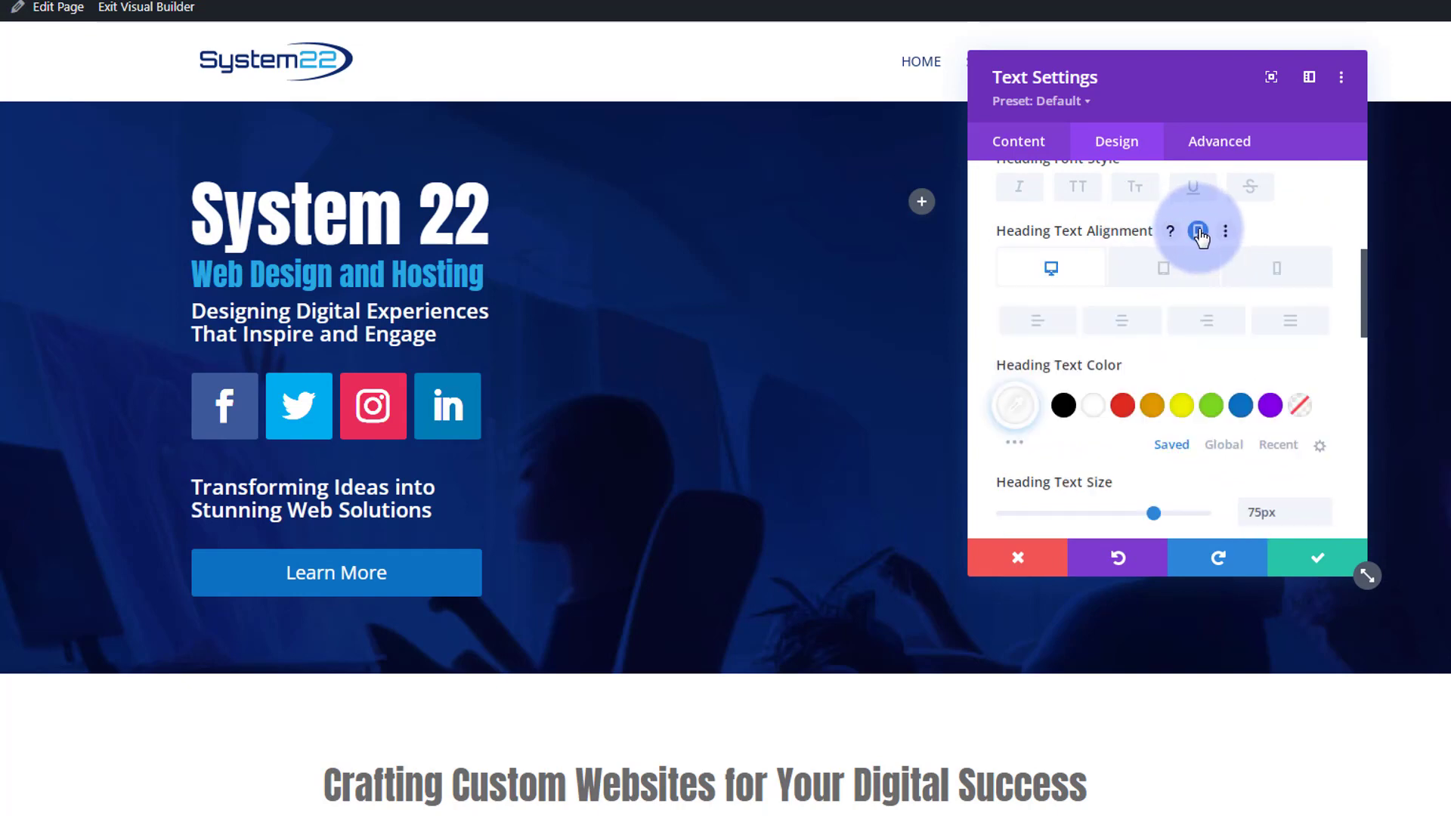
left_click(1294, 276)
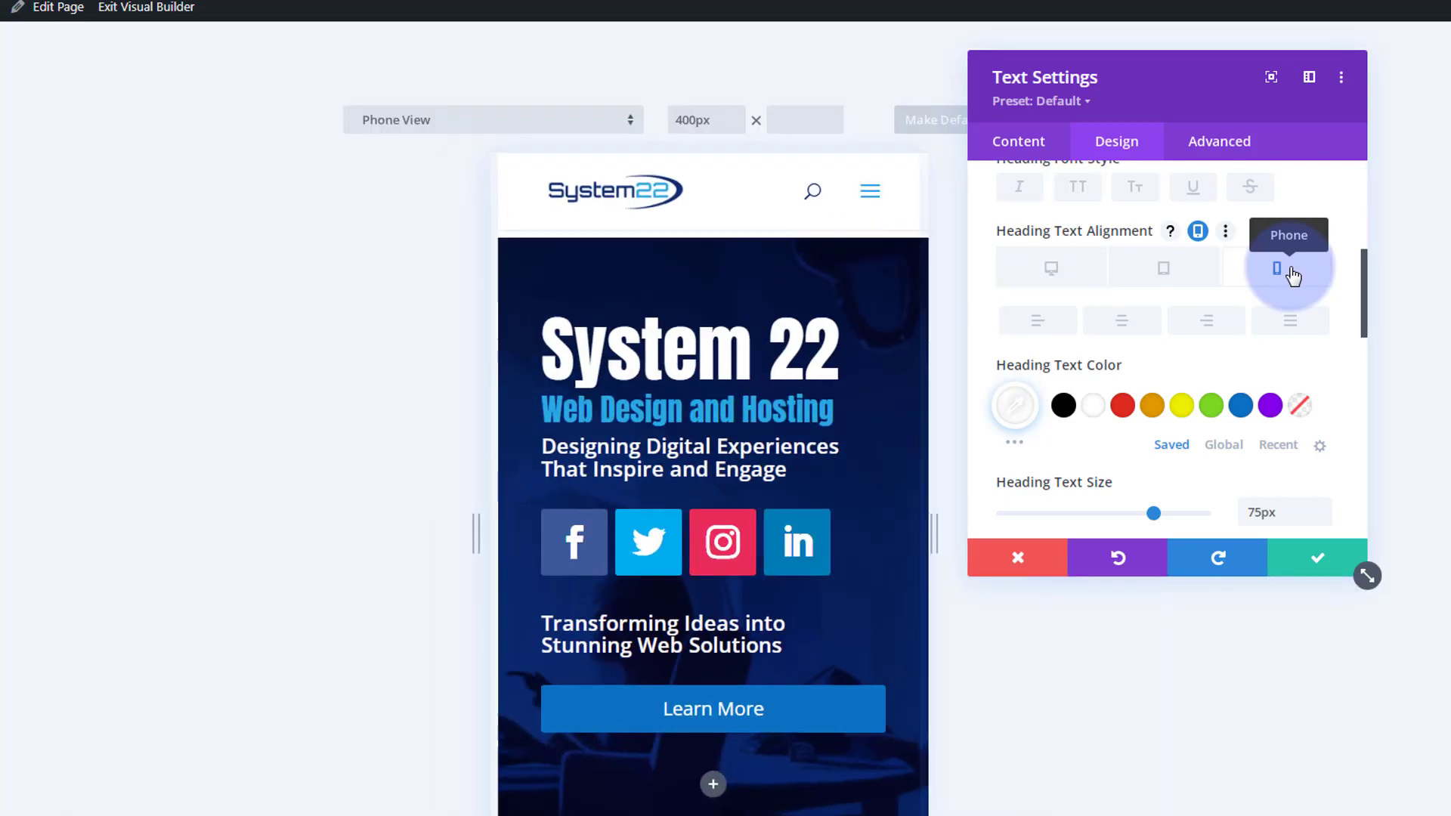
left_click(1131, 328)
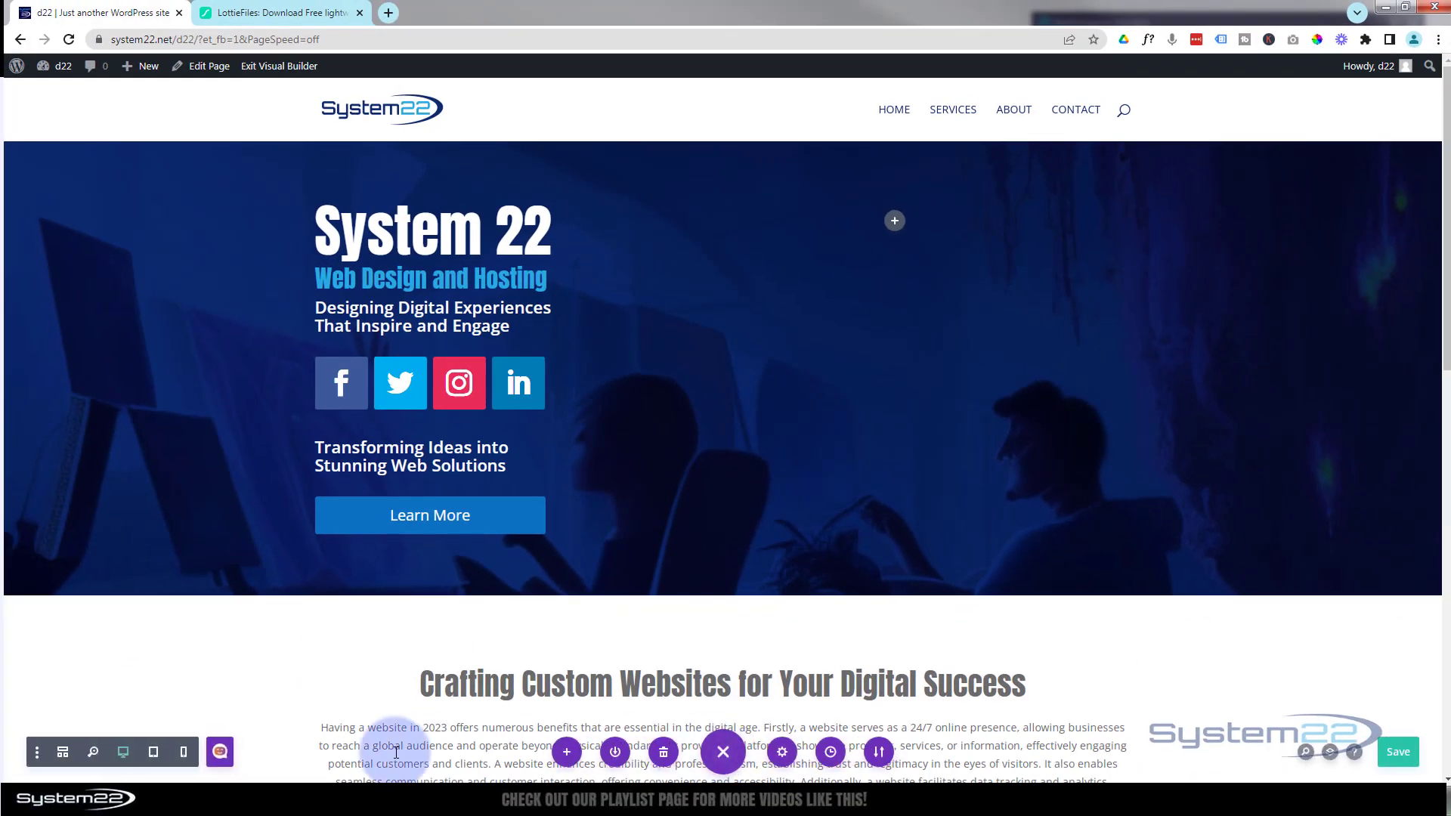
- In phone view, set the Web Design and Hosting heading's H2 text alignment on phone to center
left_click(184, 753)
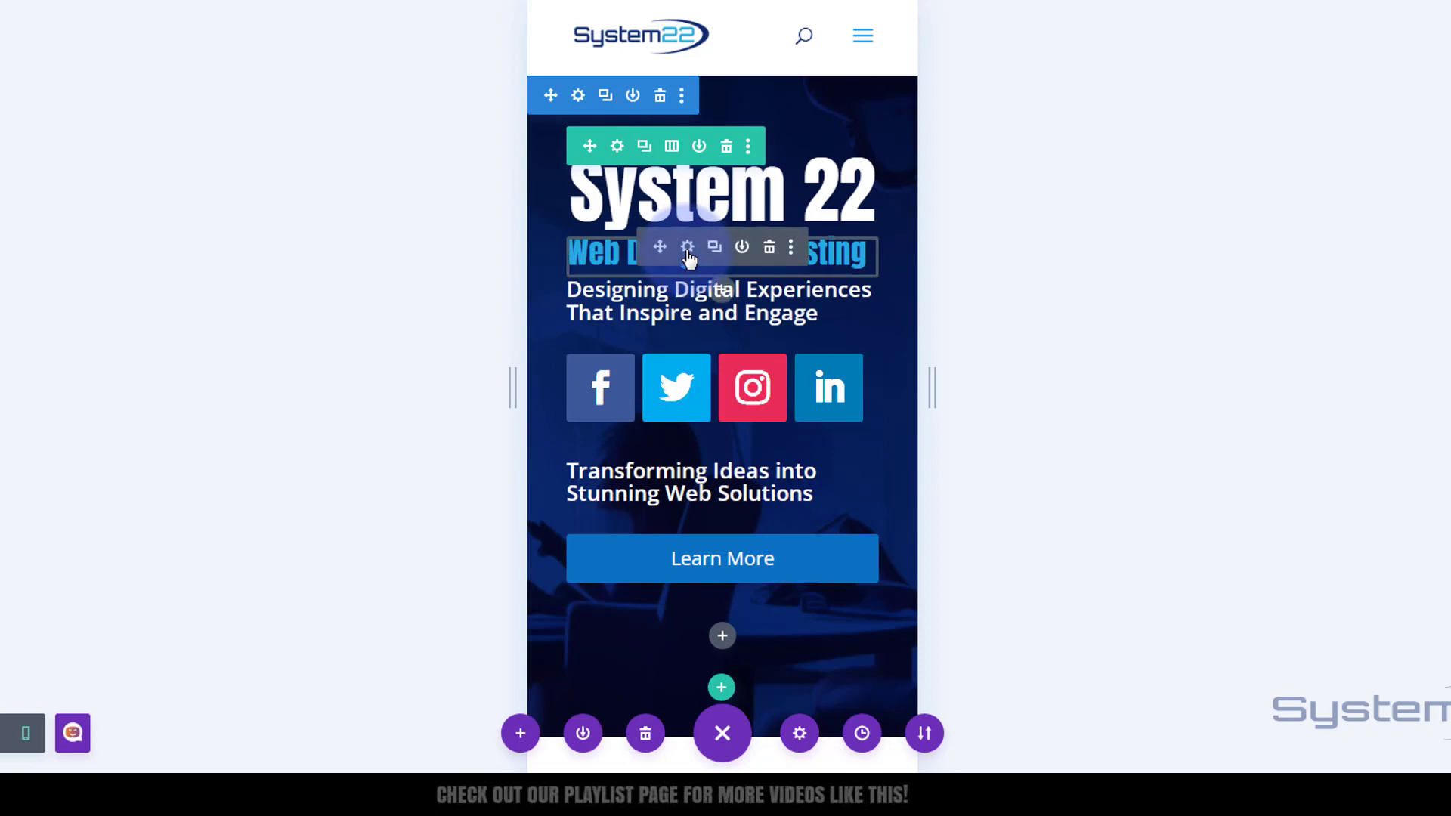
left_click(688, 248)
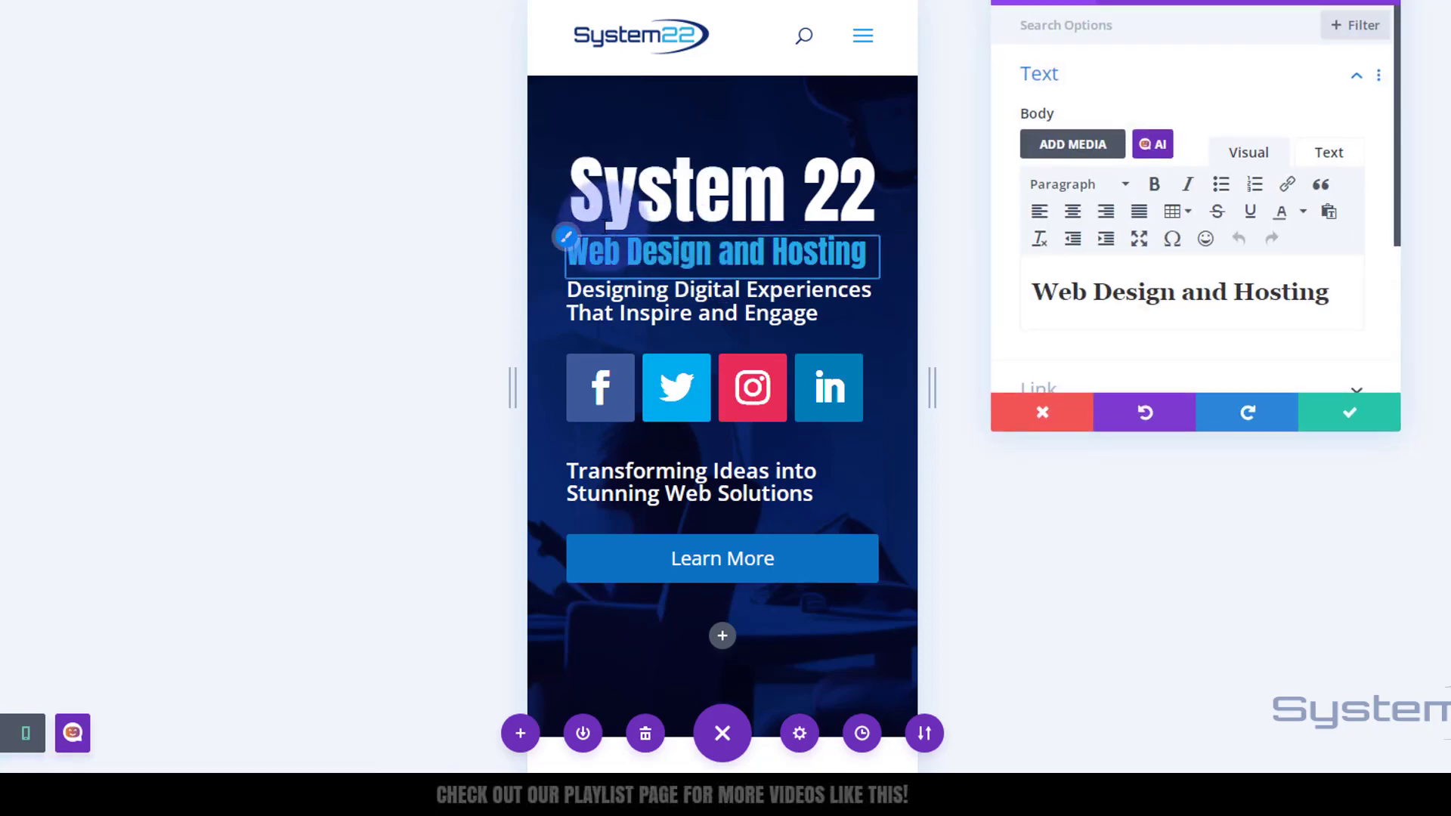
left_click(566, 238)
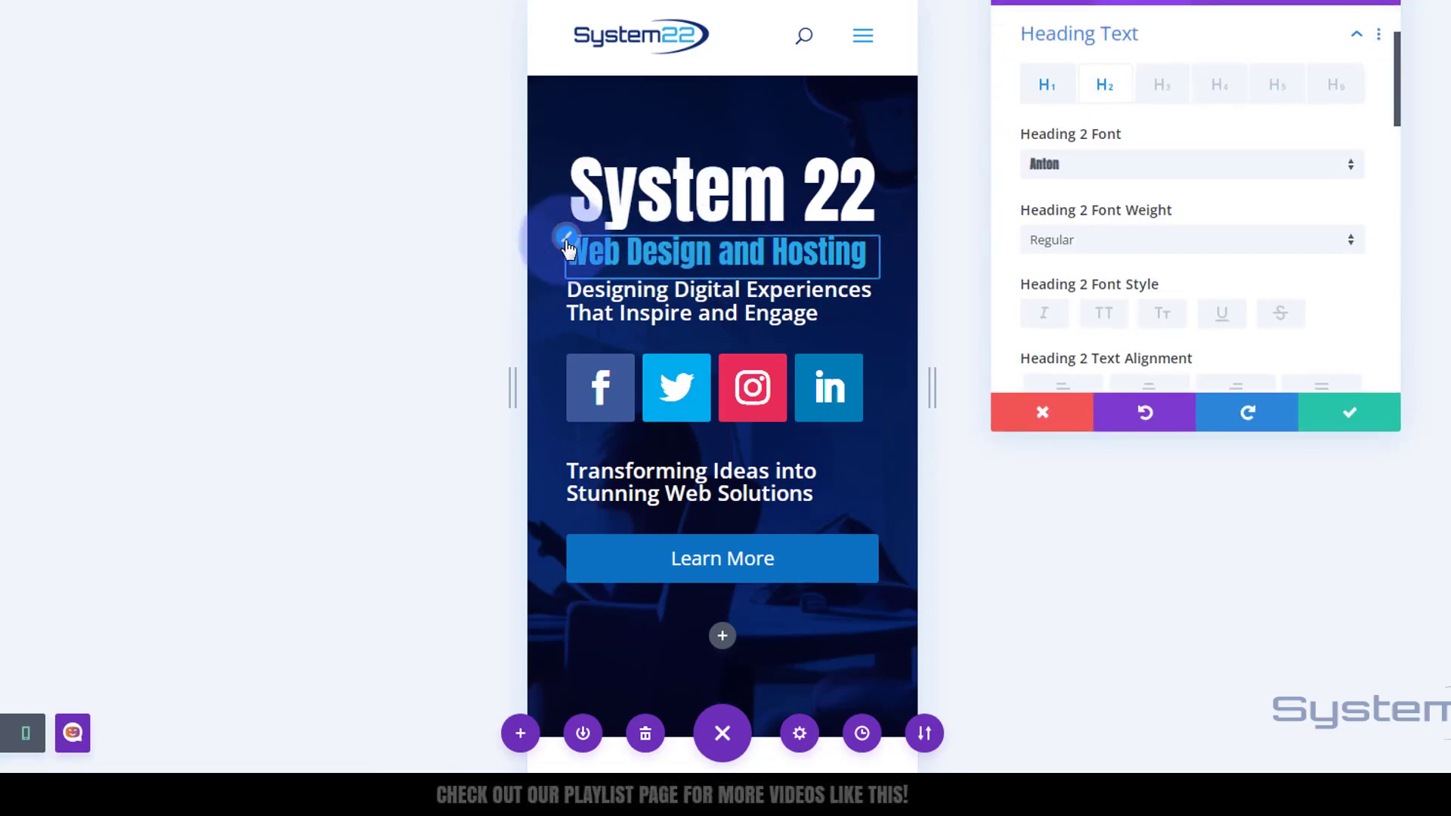
scroll(1150, 207, "down", 3)
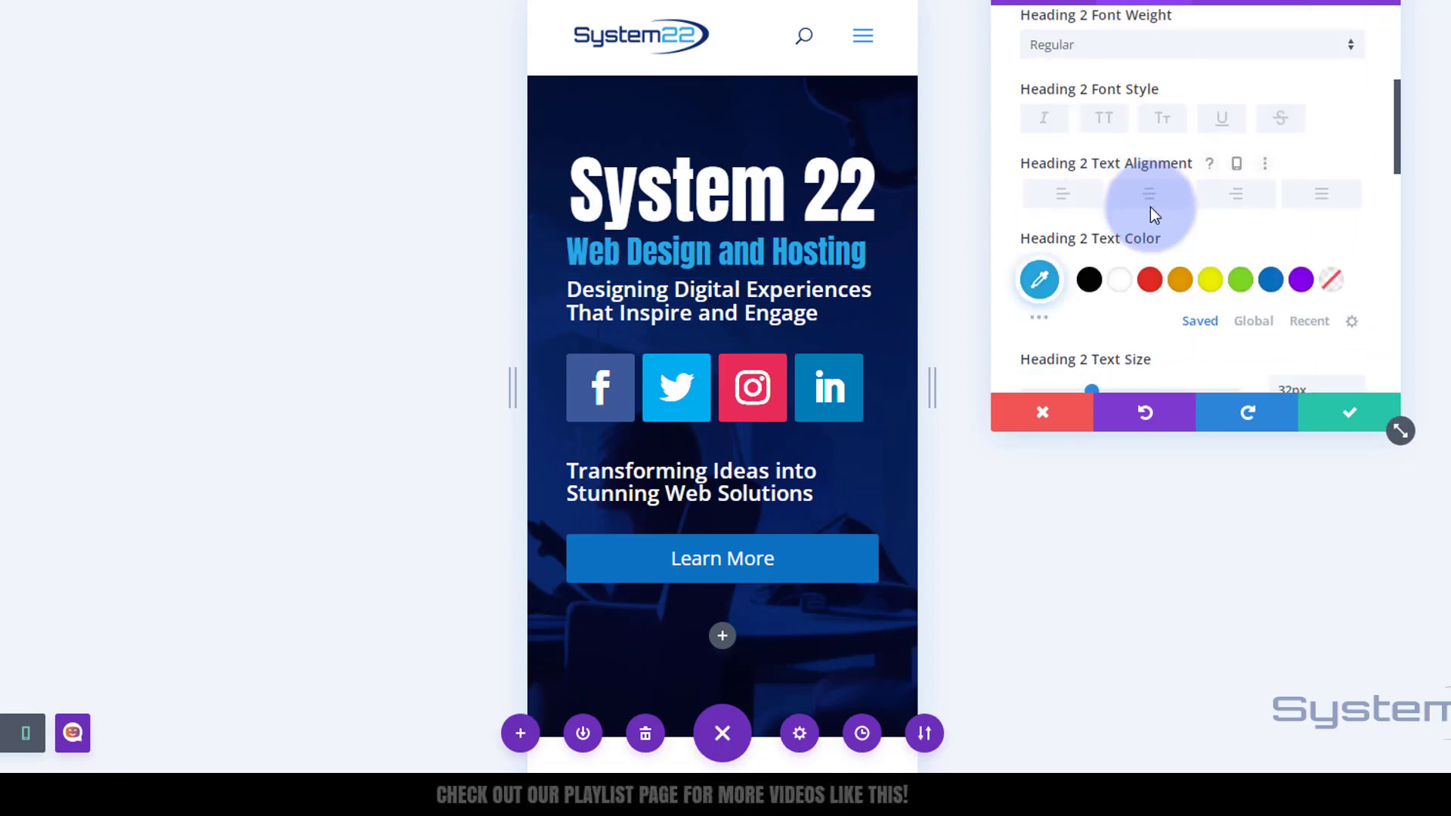
left_click(1239, 165)
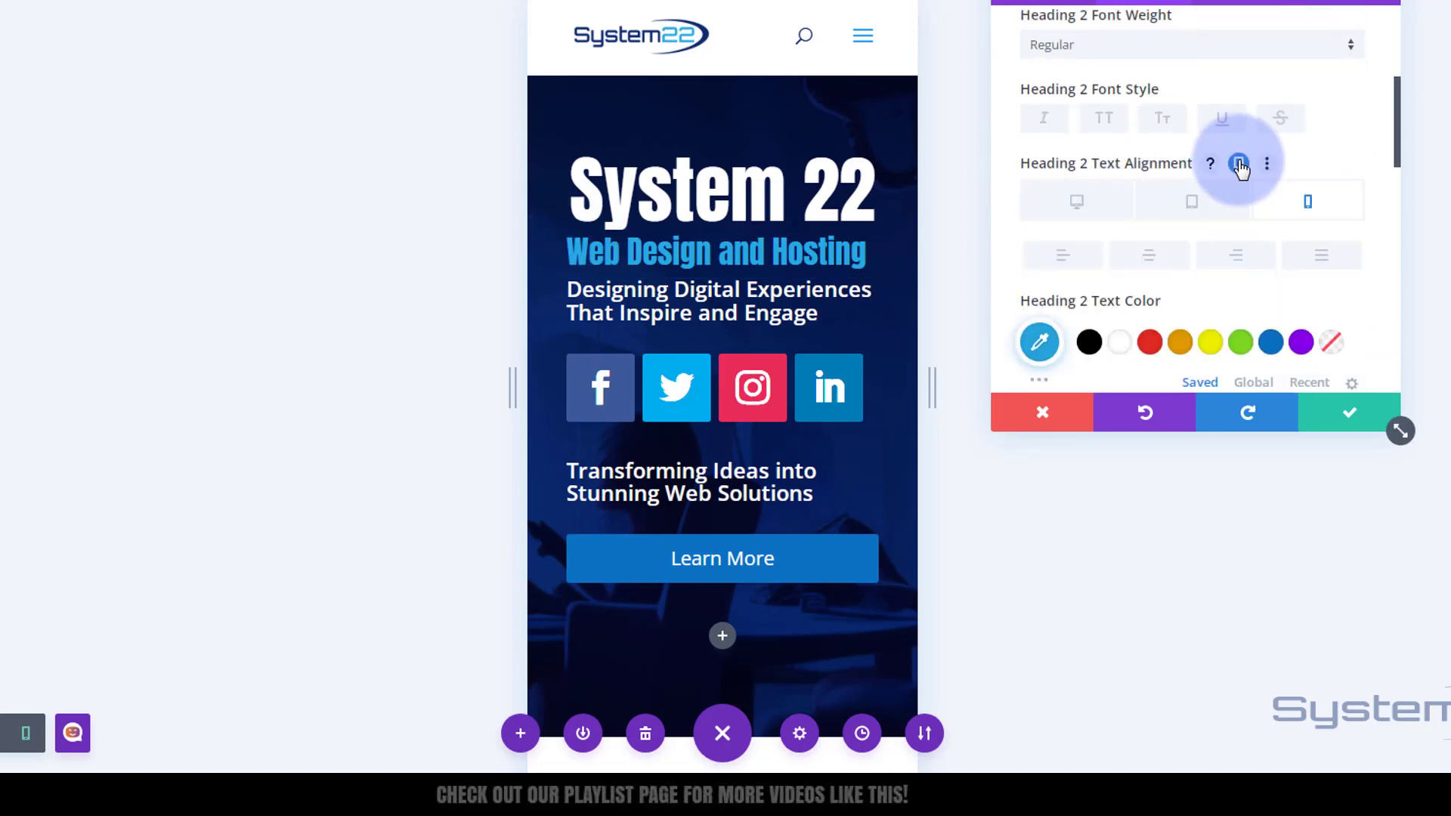
left_click(1149, 257)
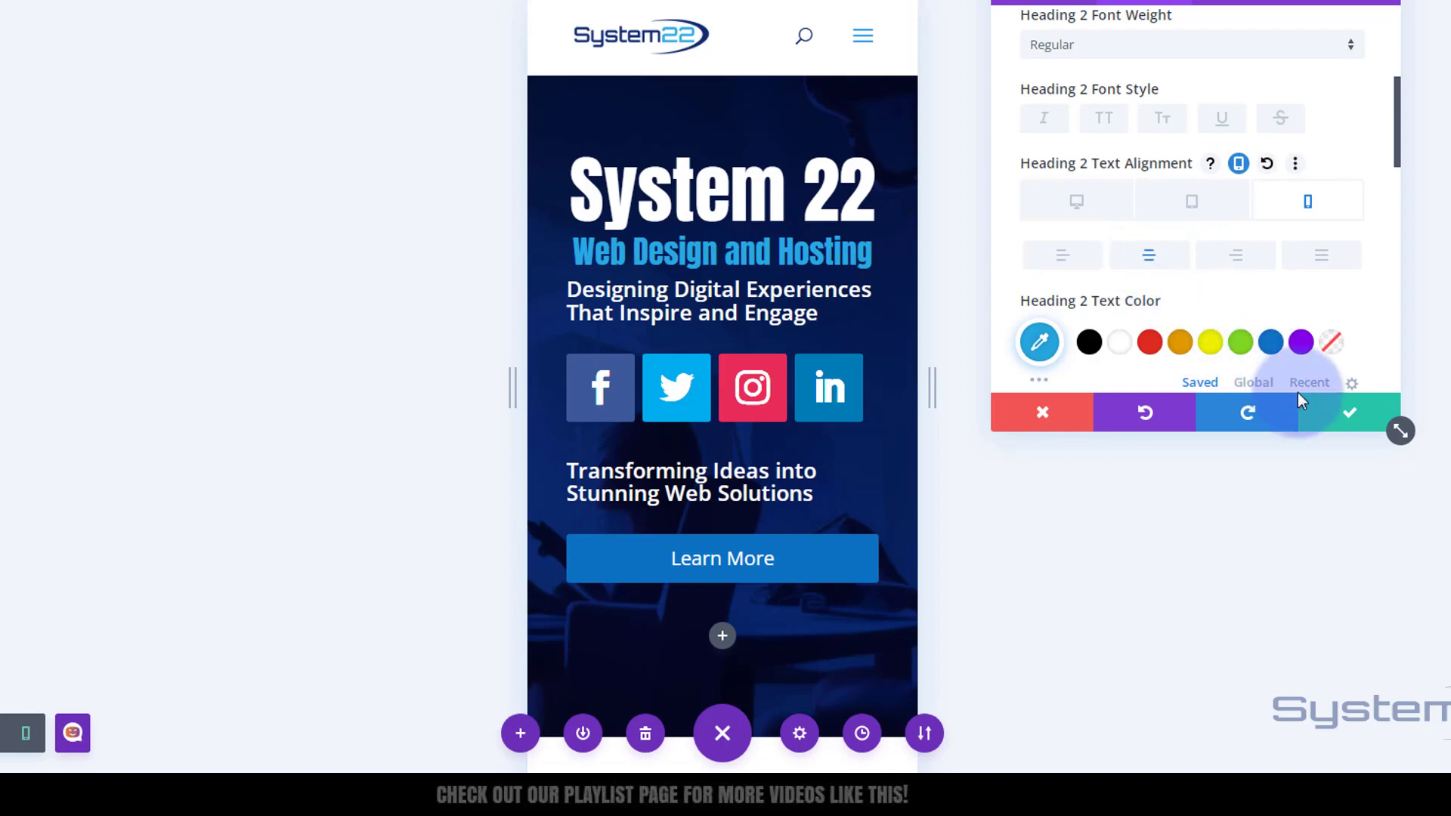
left_click(1313, 412)
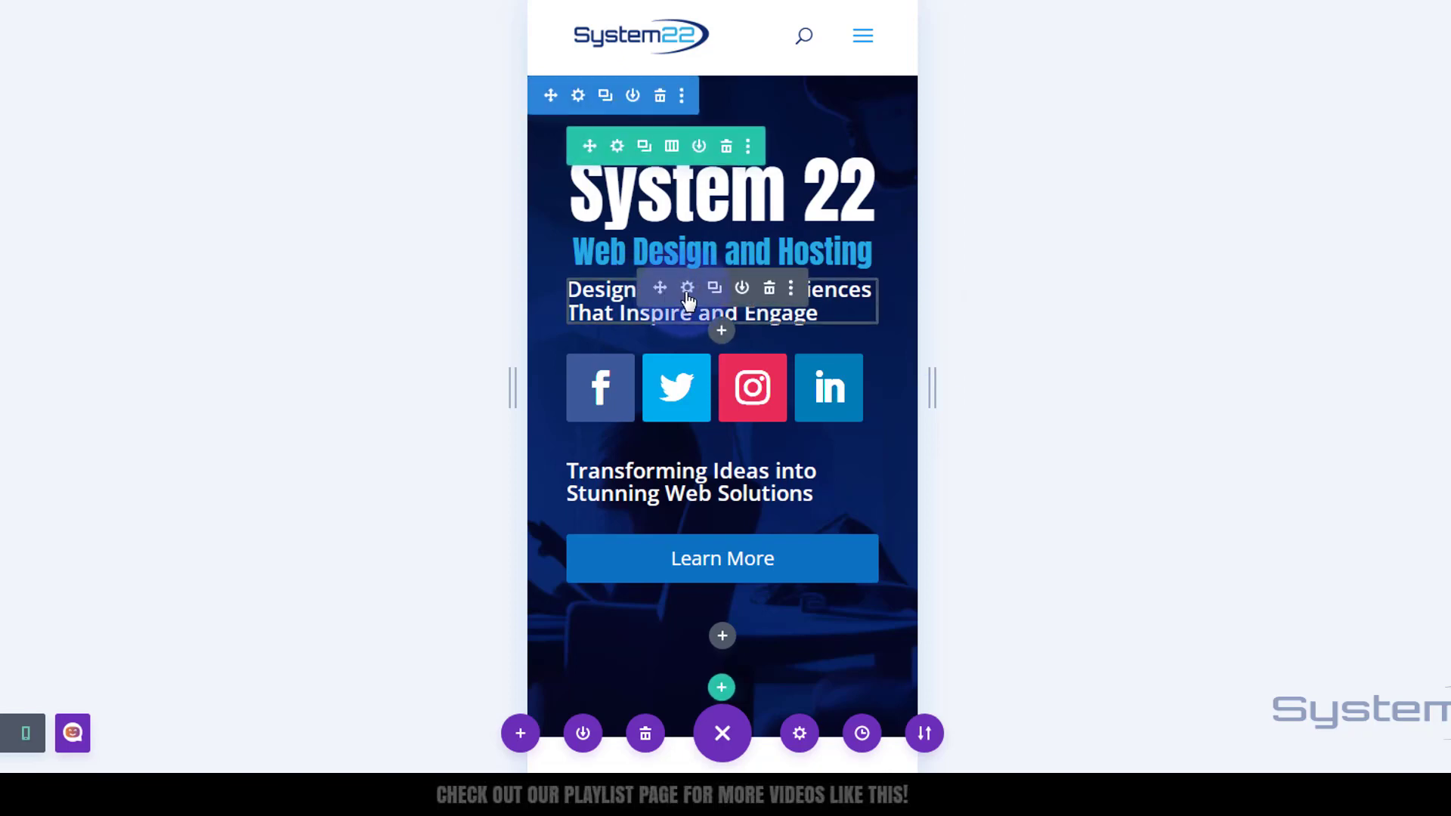
- Set the Designing Digital Experiences text module's text alignment on phone to center
left_click(687, 290)
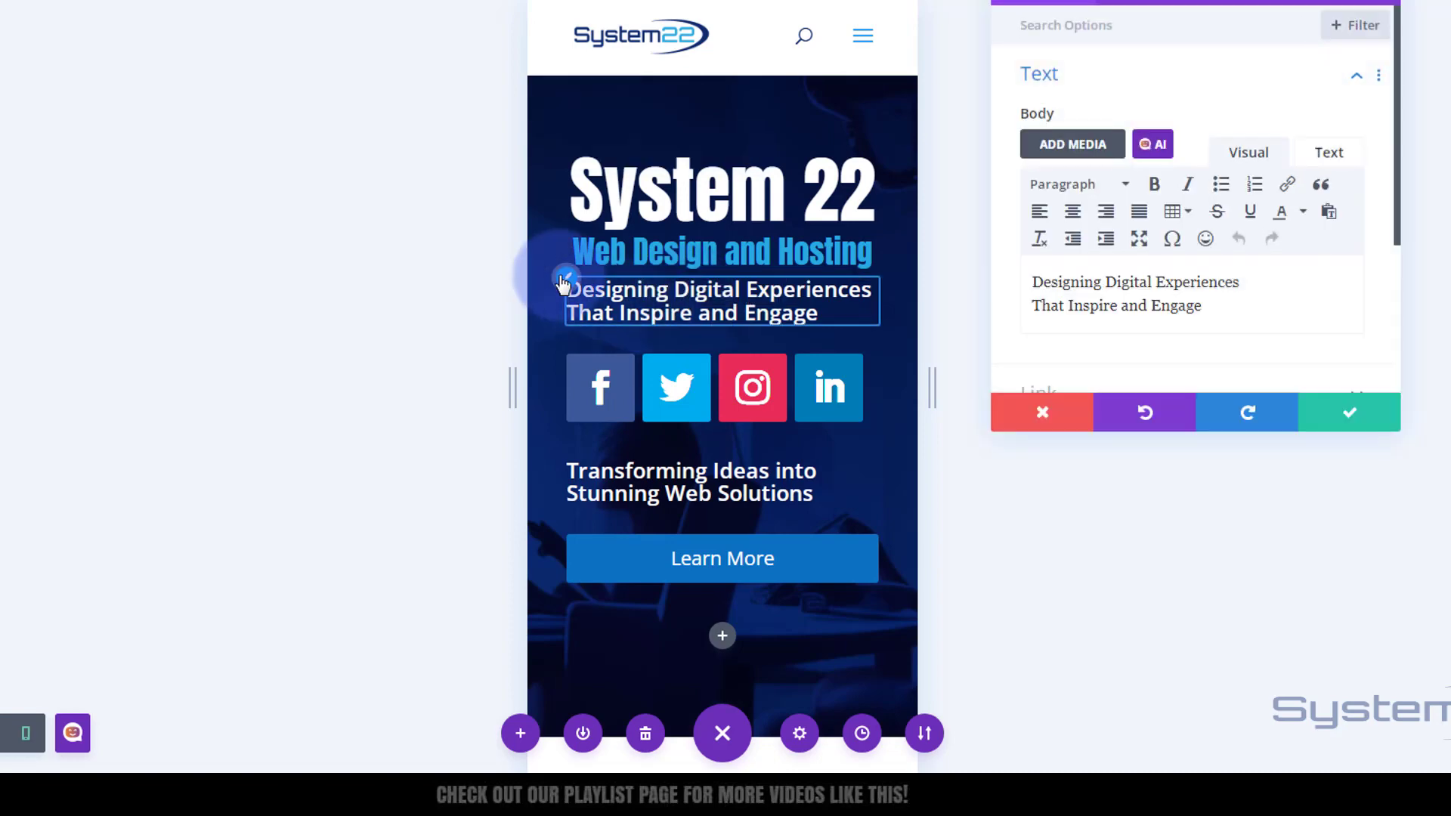
left_click(564, 283)
scroll(1177, 221, "down", 3)
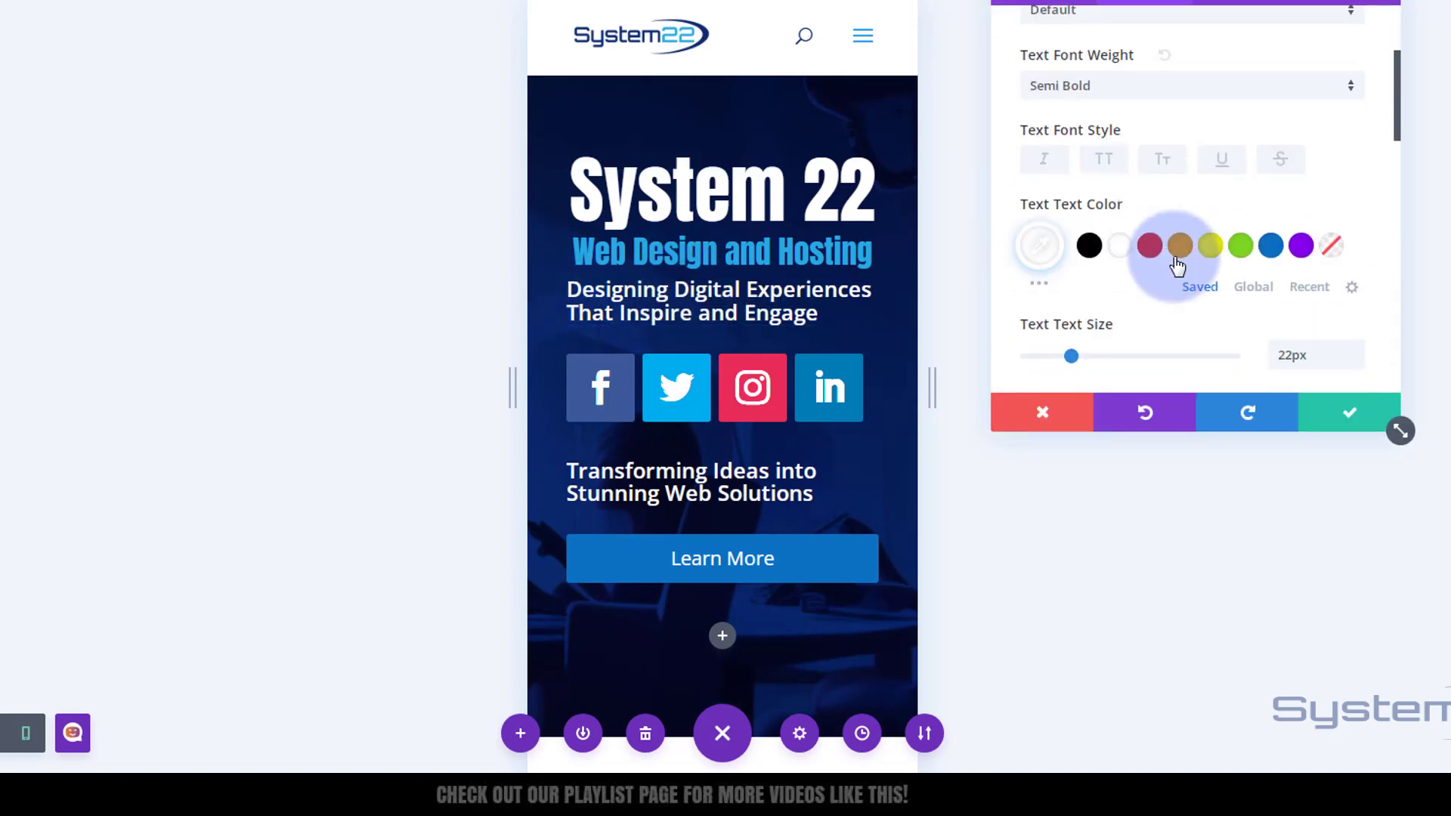
scroll(1183, 318, "down", 5)
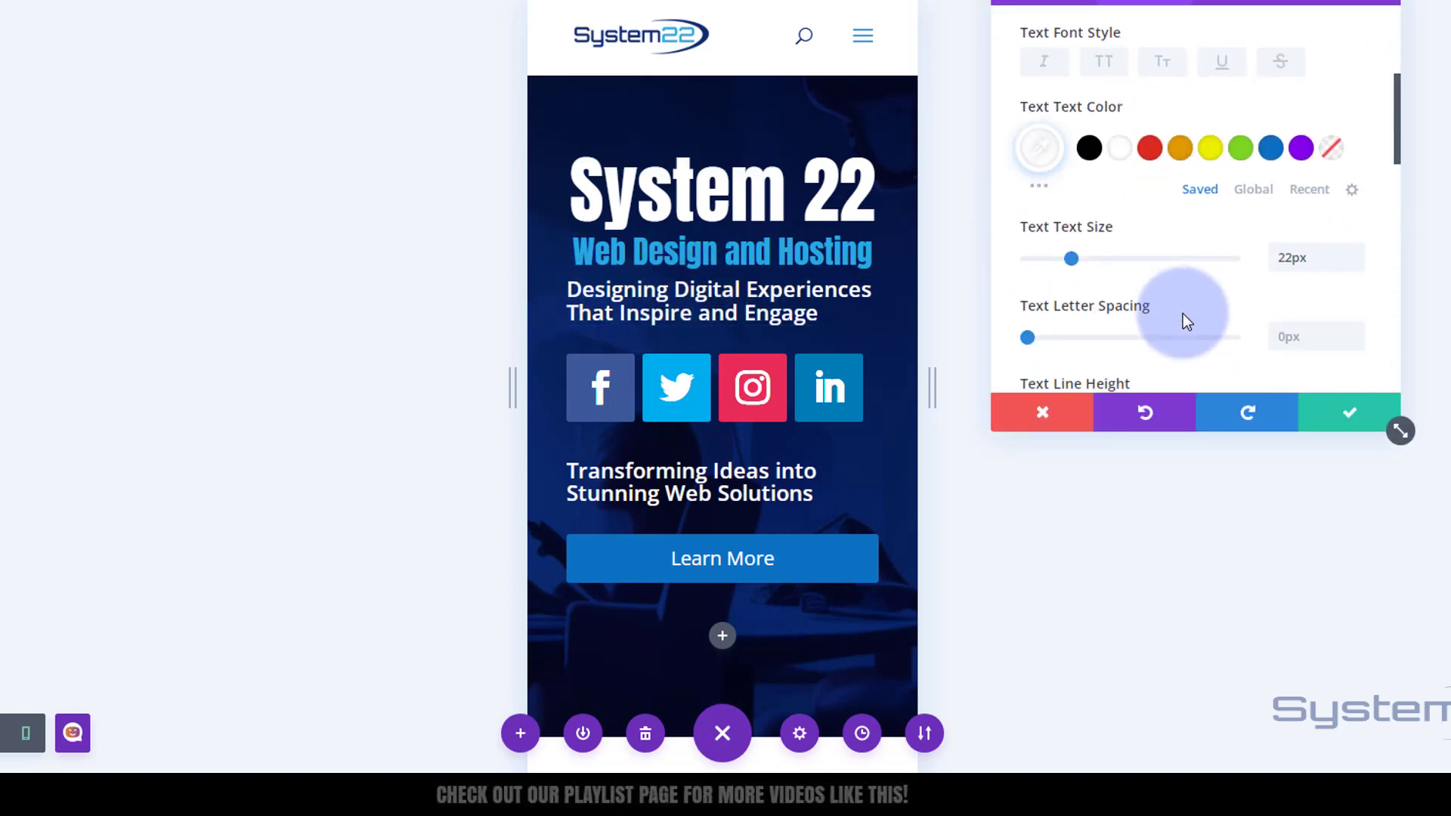
scroll(1183, 318, "down", 3)
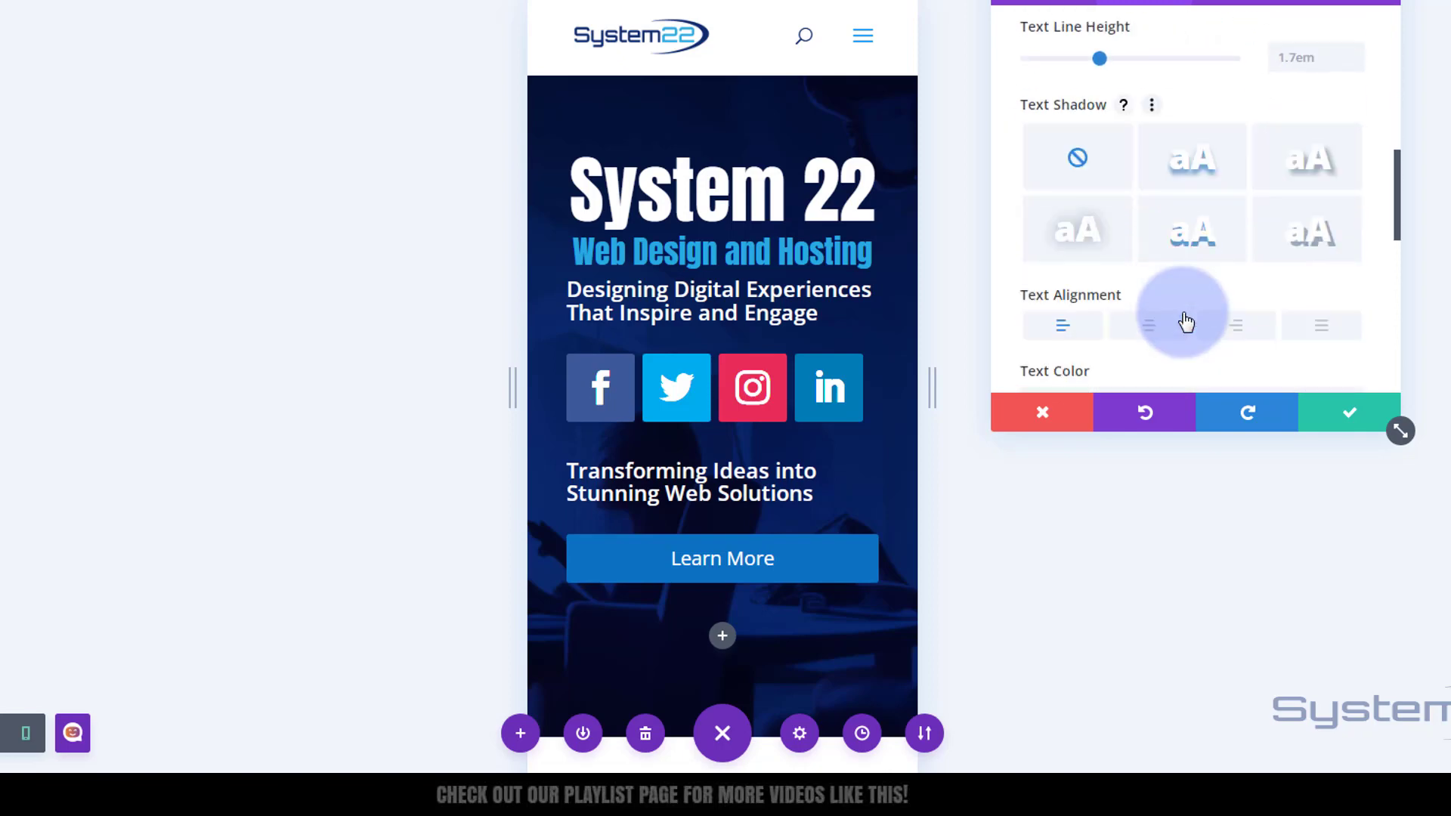
scroll(1186, 321, "down", 2)
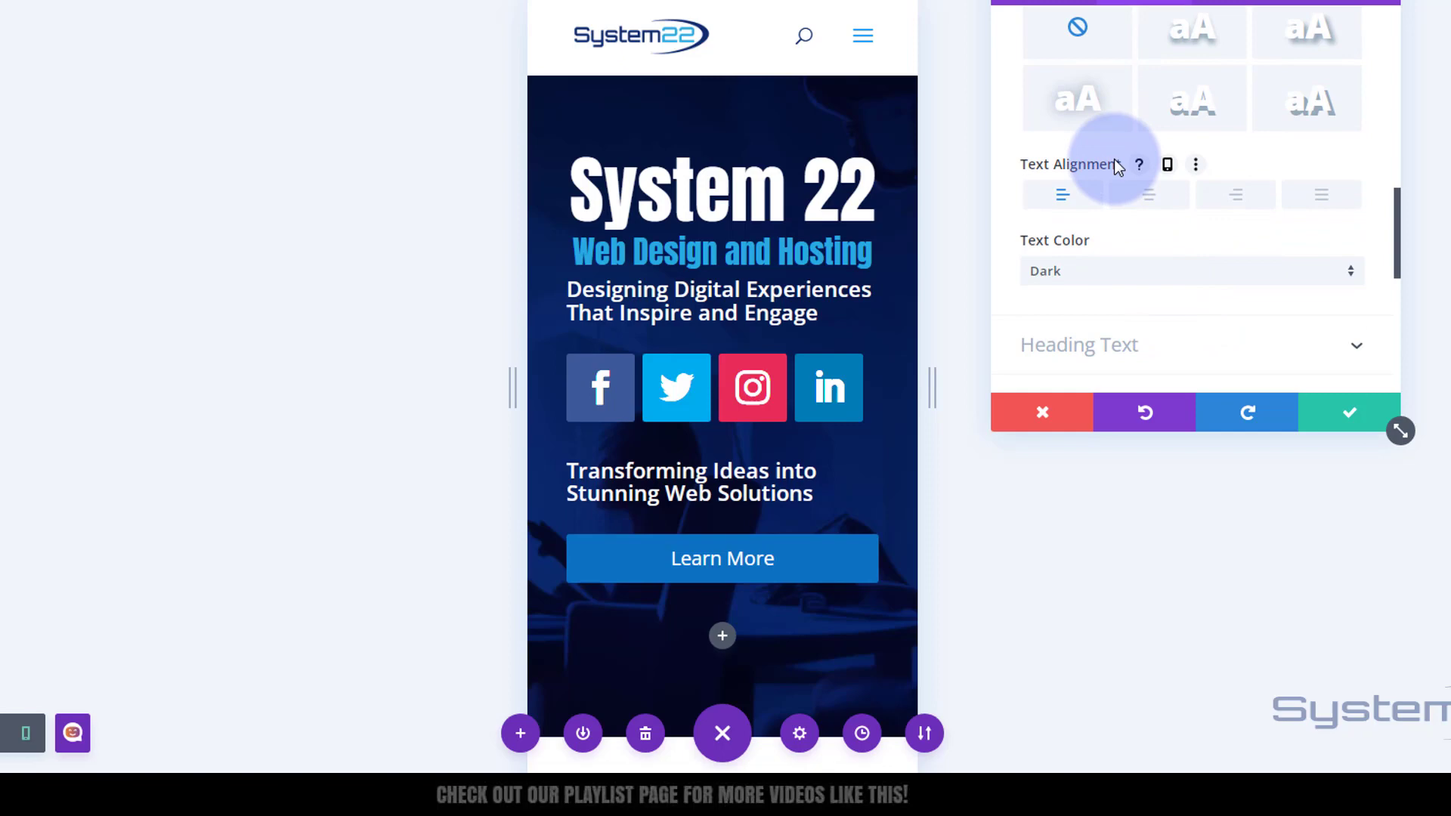
left_click(1167, 164)
left_click(1305, 204)
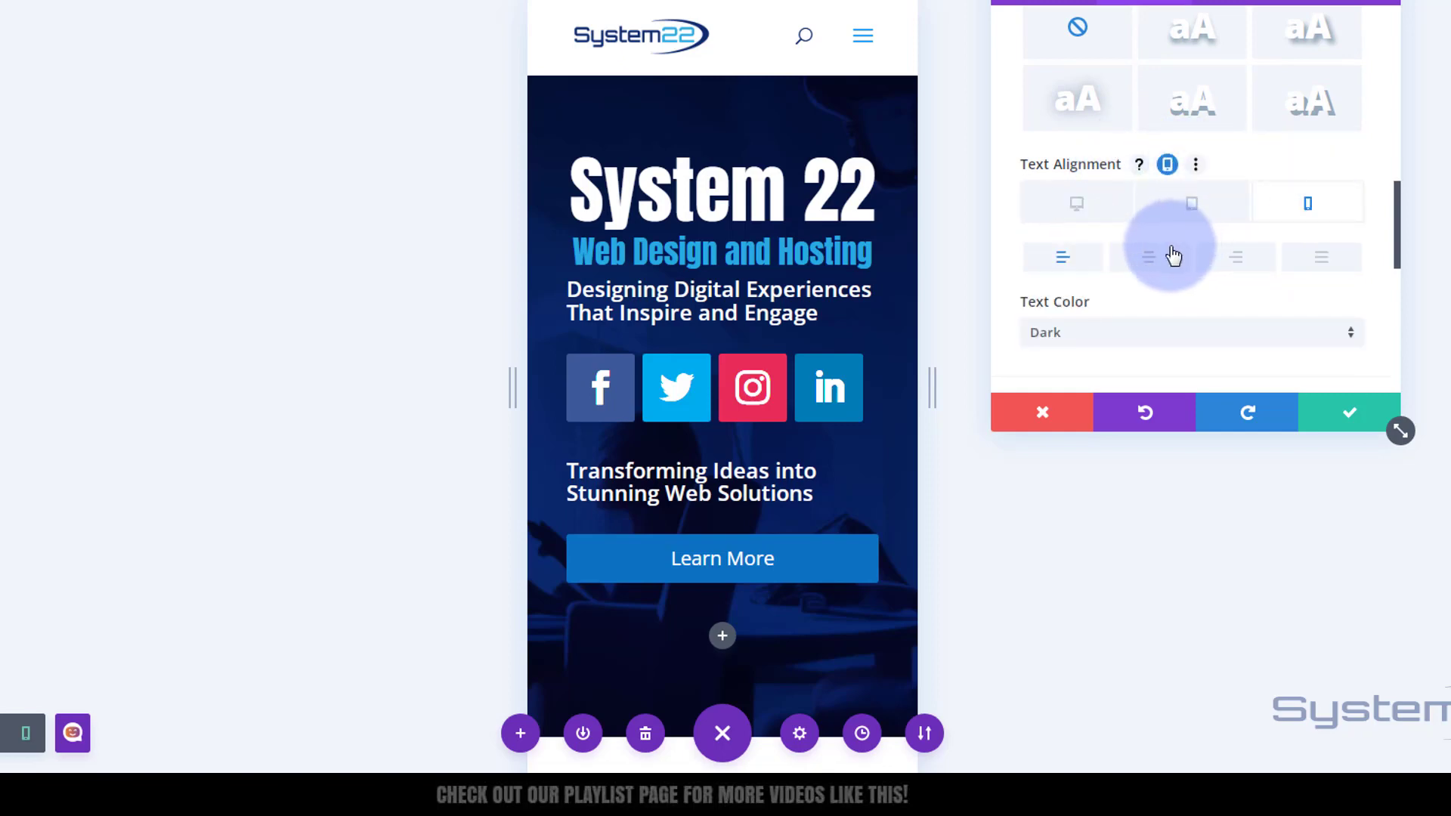
left_click(1158, 257)
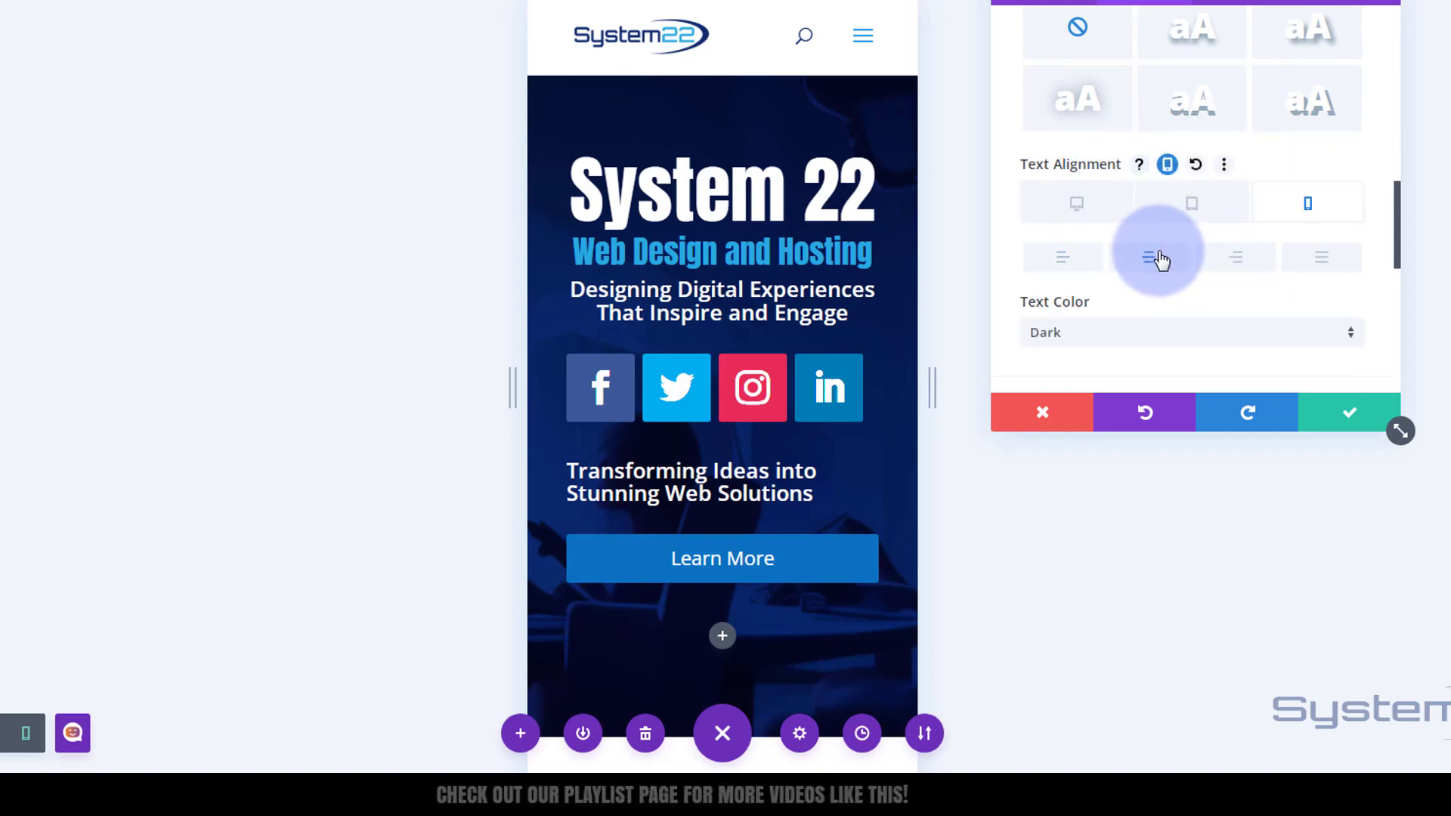
left_click(1349, 415)
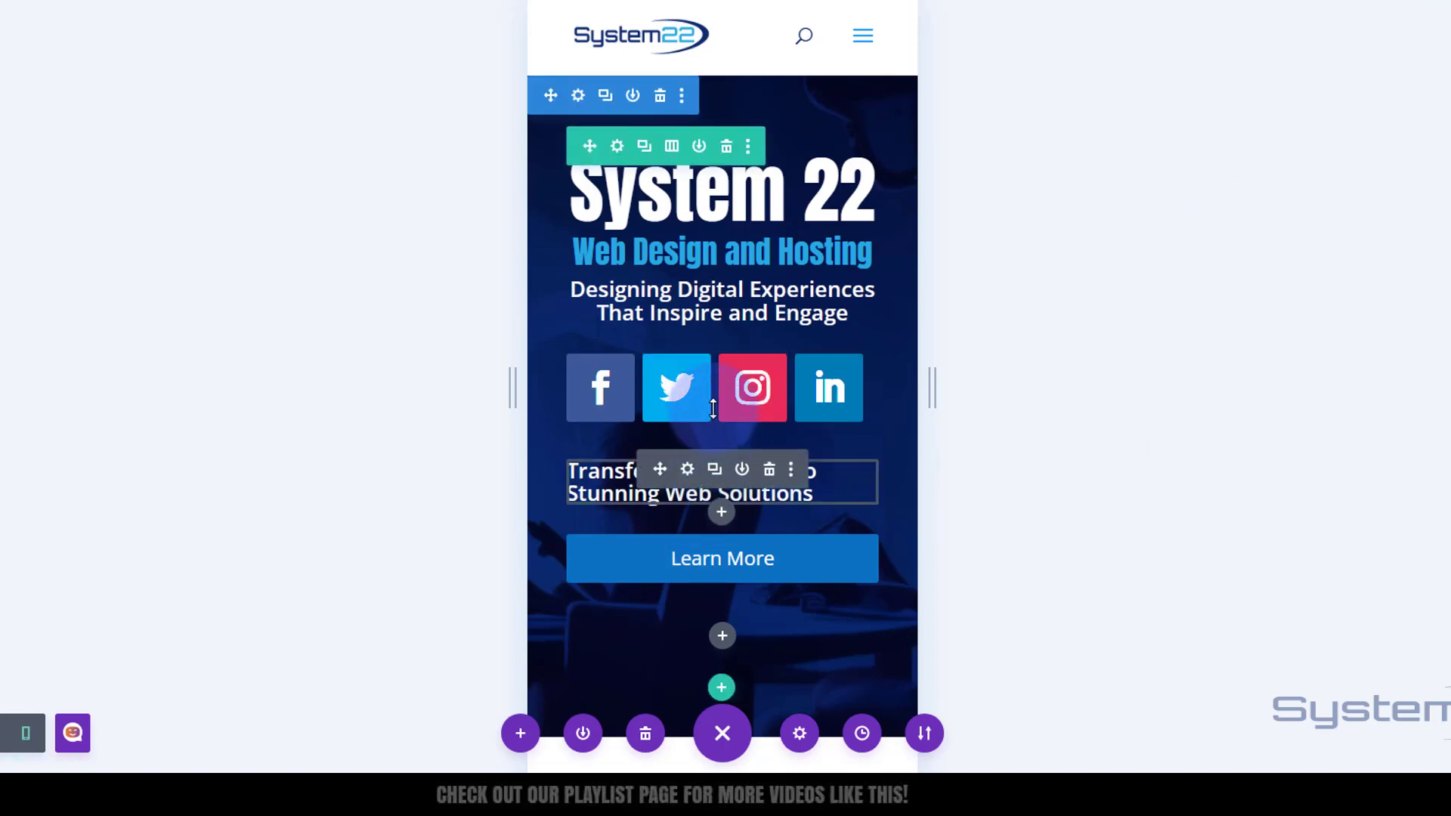
- Set the social icons module's alignment on phone to center
left_click(687, 364)
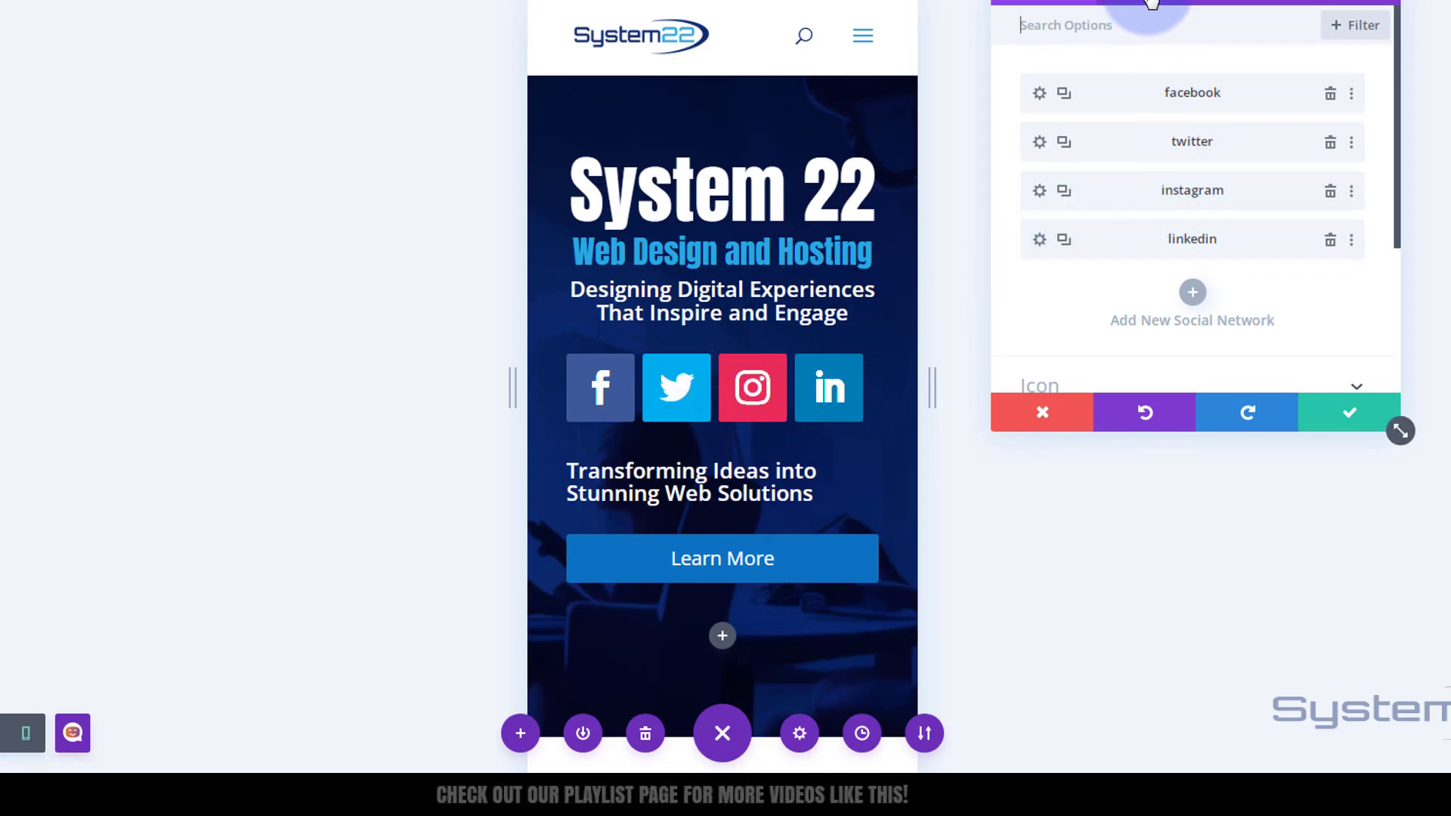
left_click(1151, 2)
left_click(1167, 78)
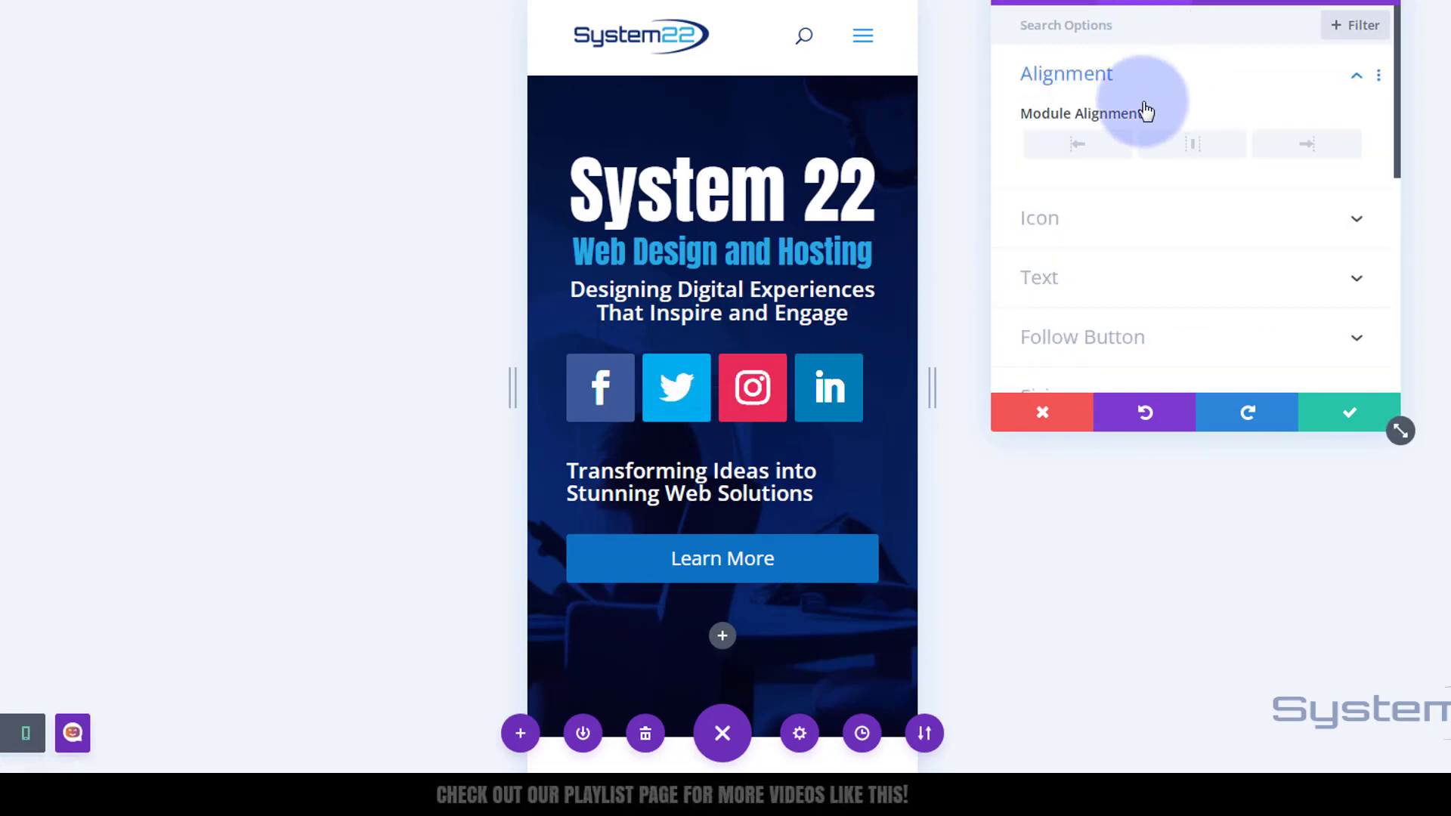
left_click(1189, 115)
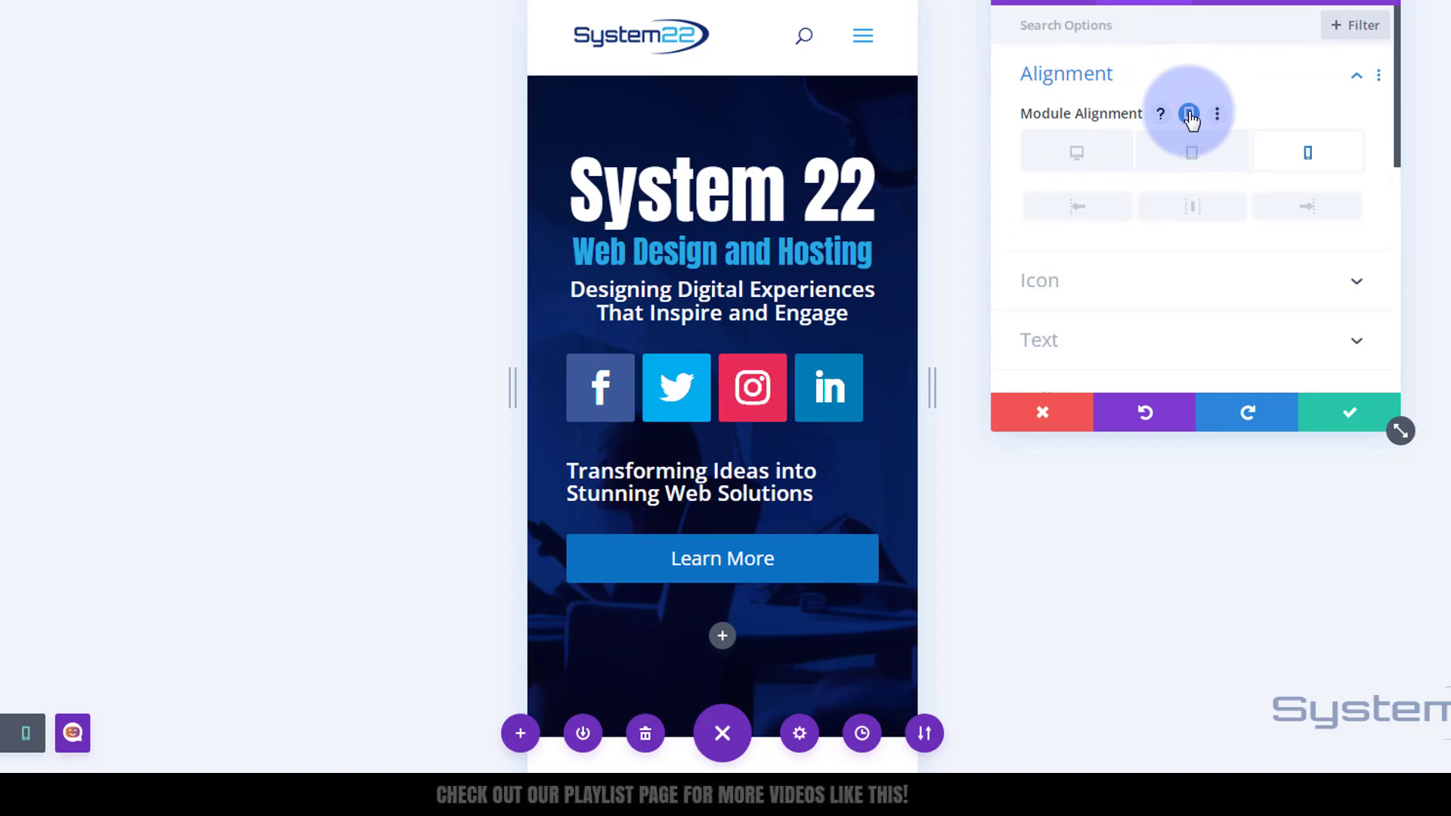
left_click(1199, 206)
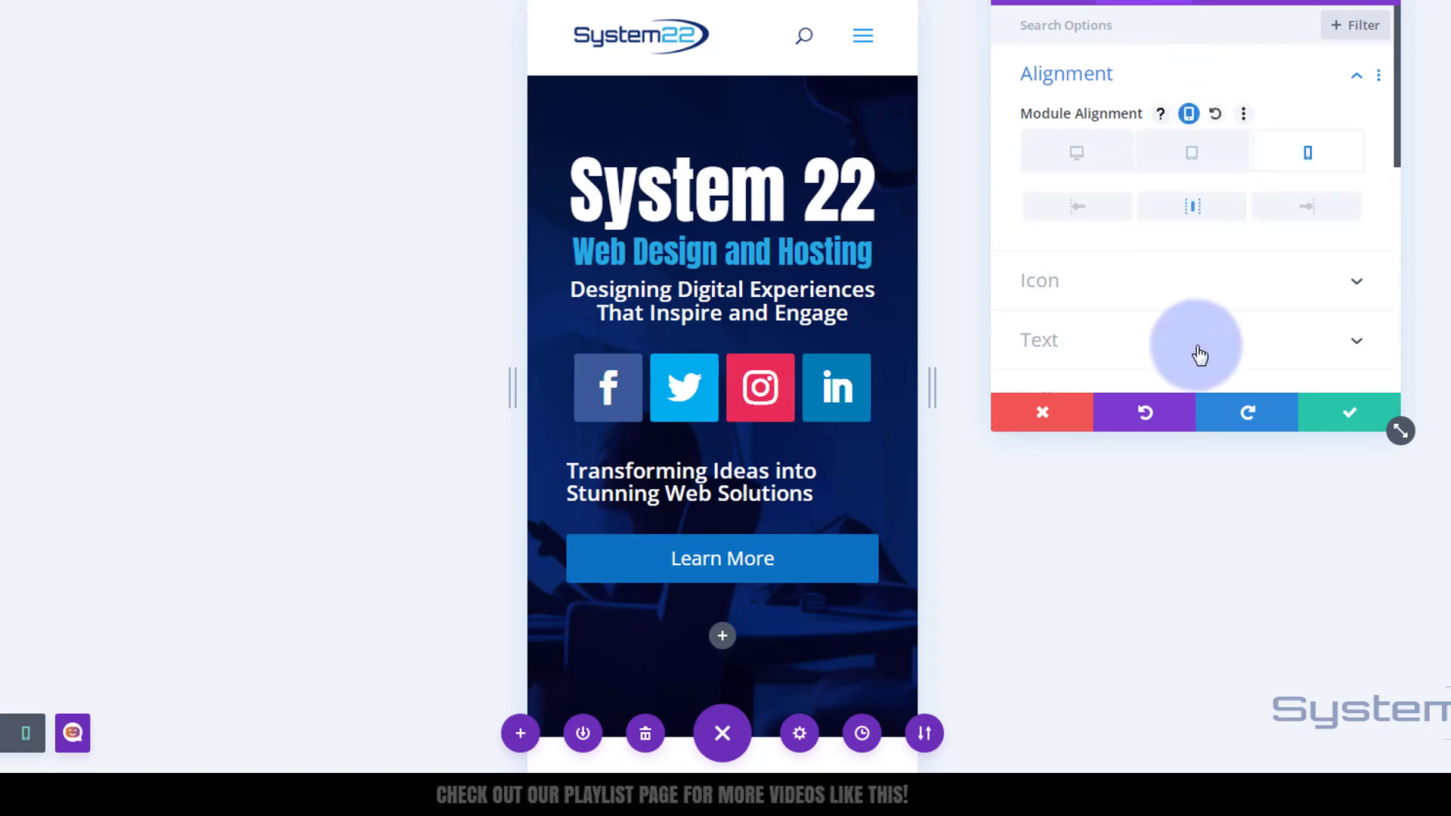
left_click(1350, 418)
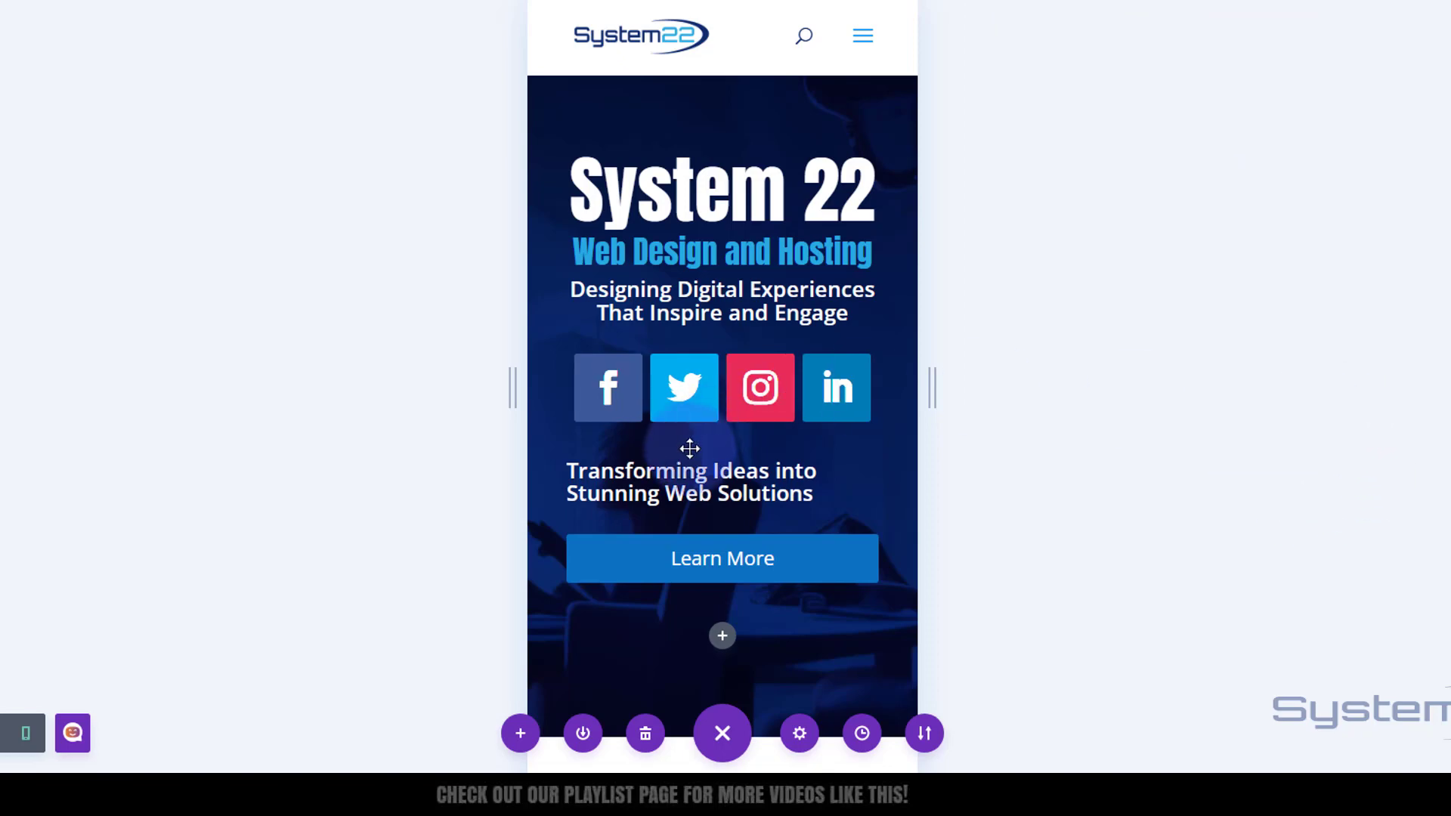
- Set the Transforming Ideas text module's alignment on phone to center and return to desktop view
mouse_move(691, 489)
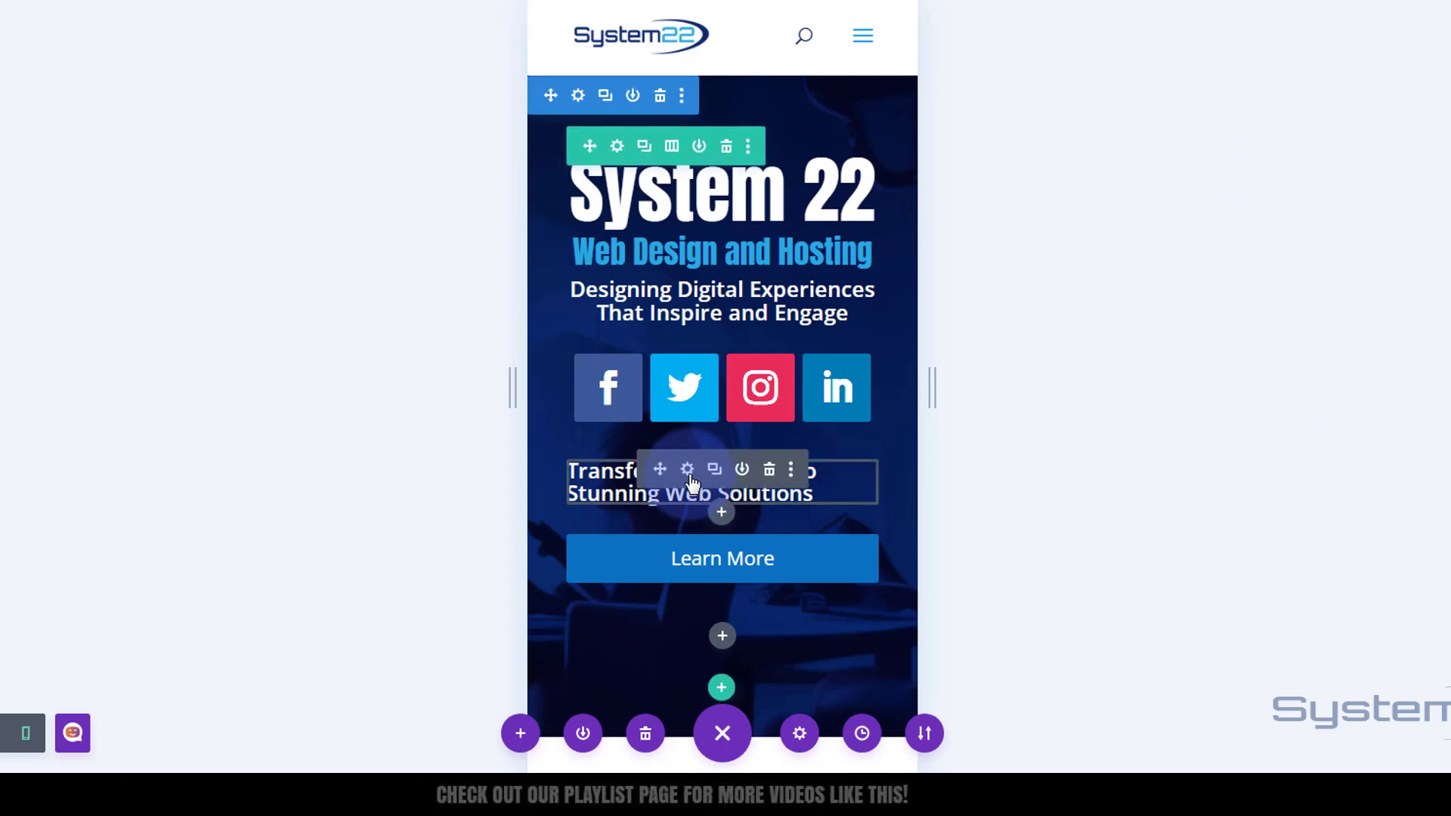
left_click(688, 470)
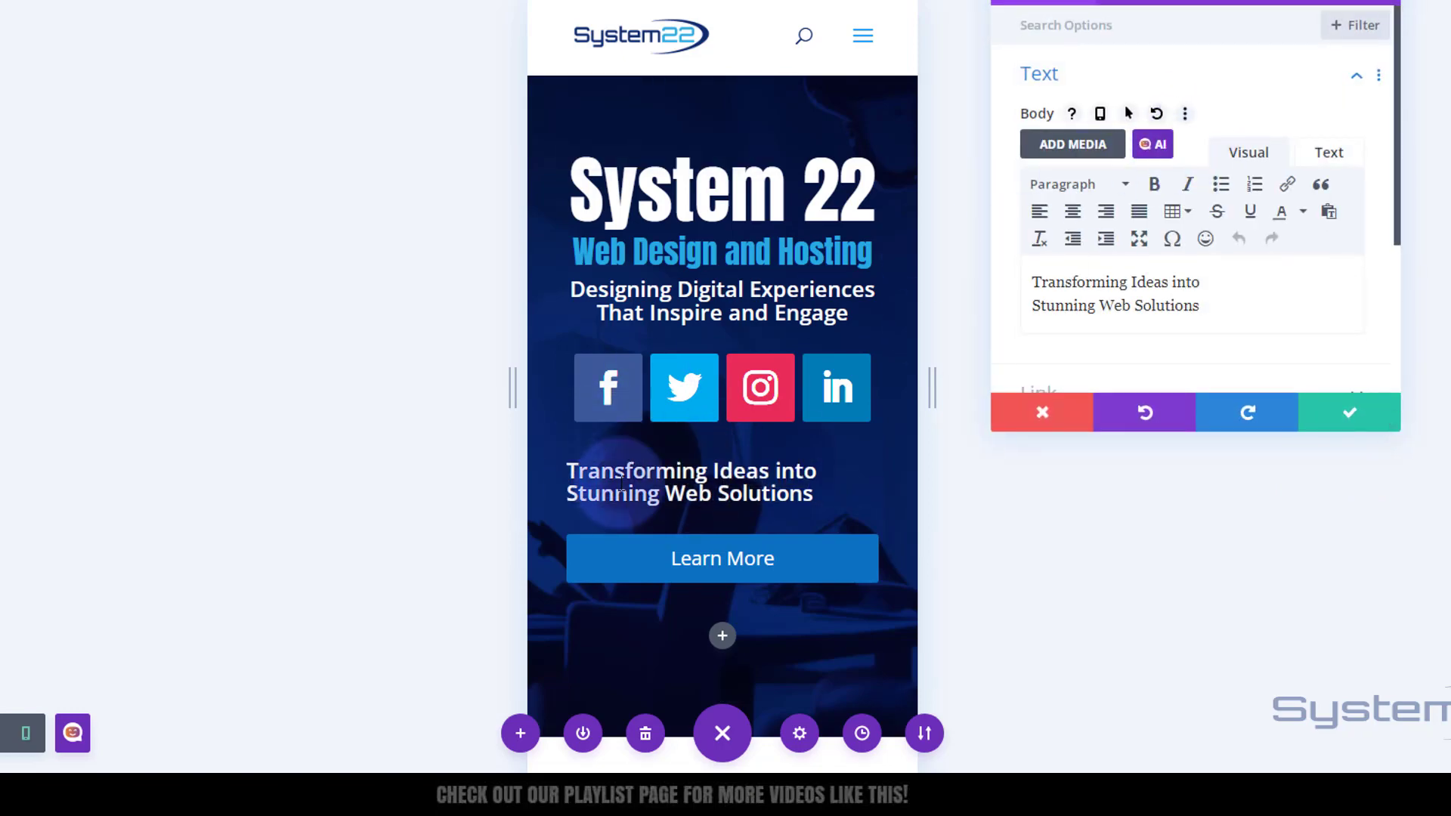
left_click(567, 461)
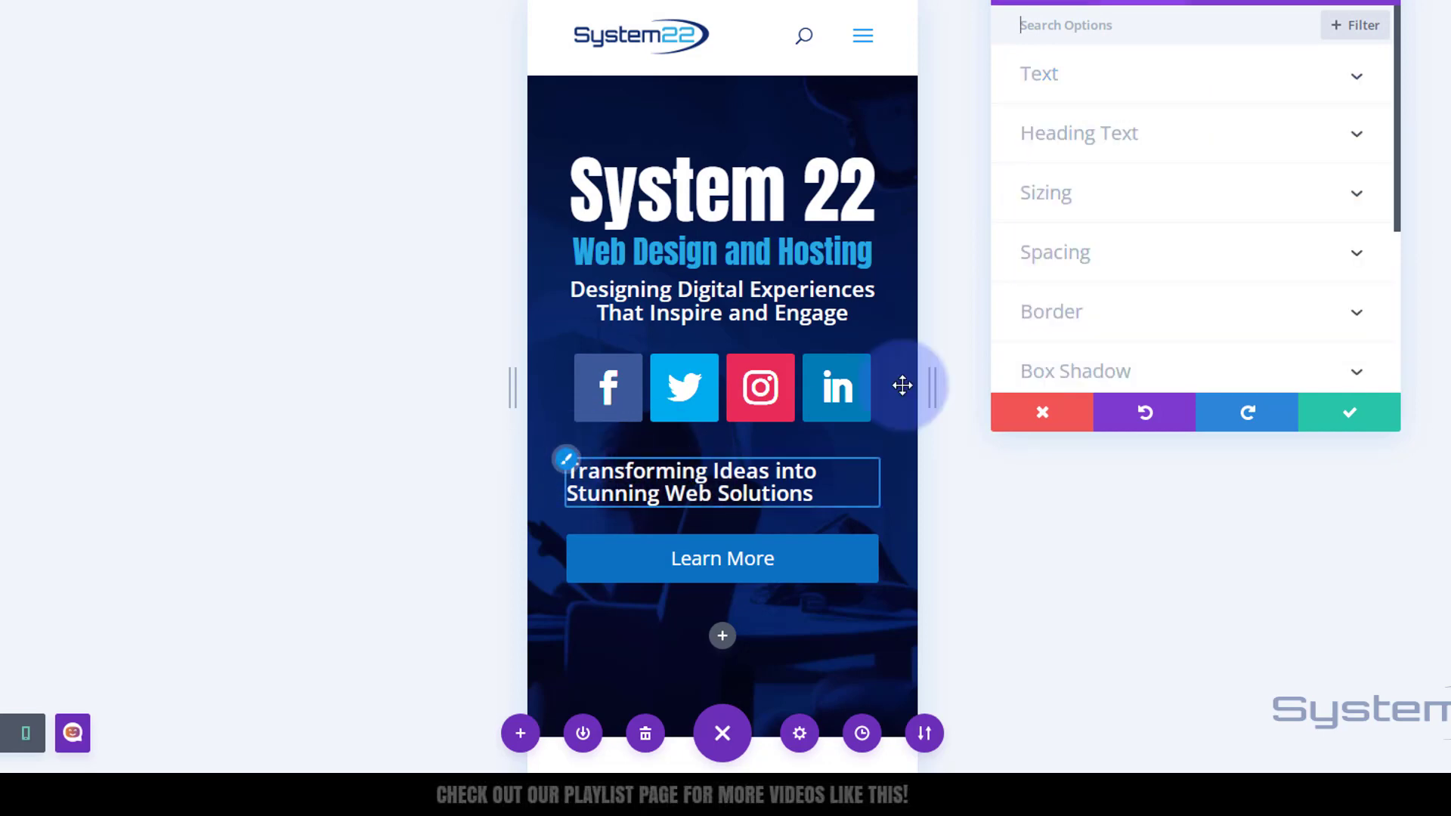
scroll(1214, 208, "down", 5)
scroll(1213, 197, "down", 6)
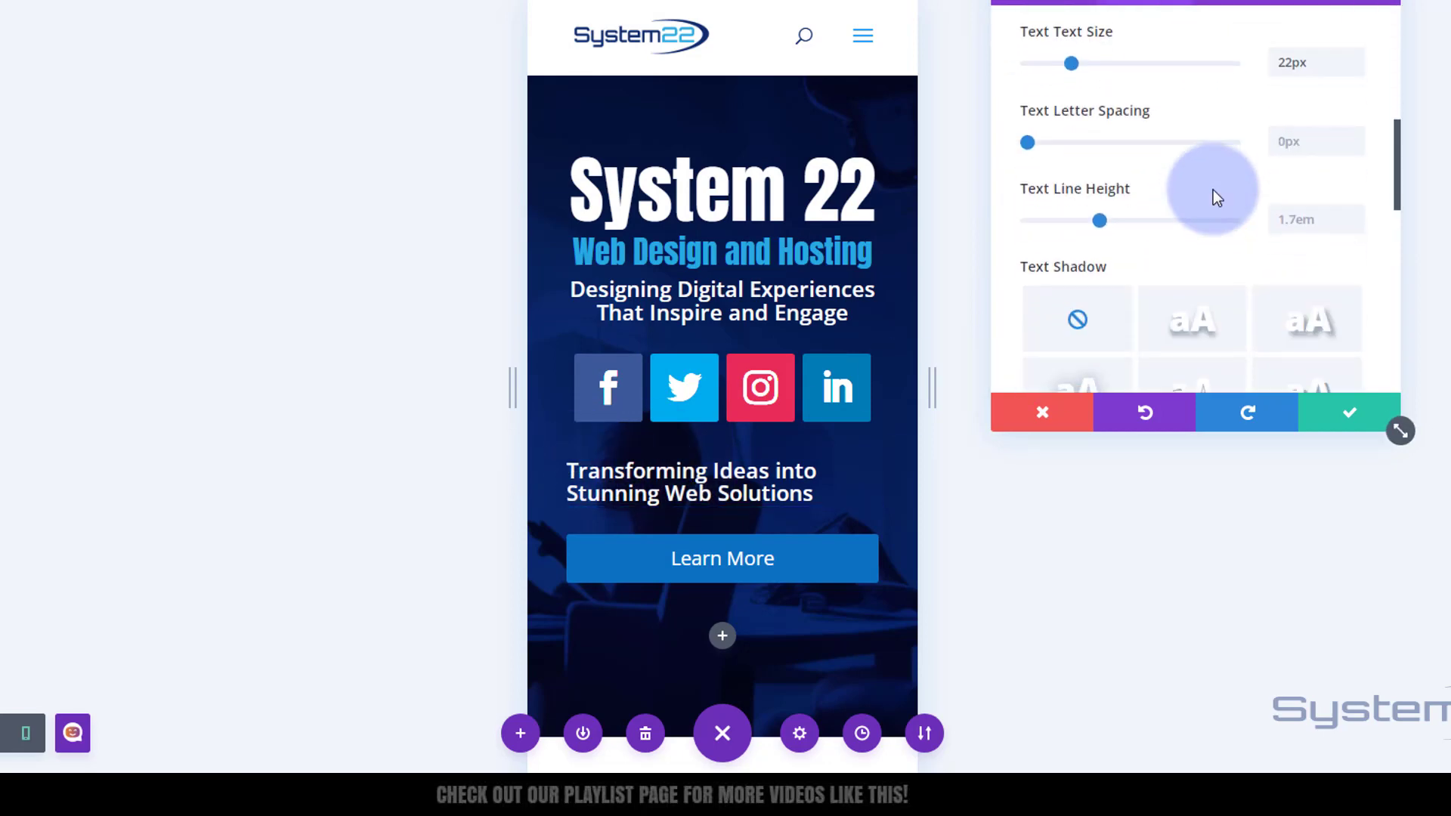
left_click(1150, 196)
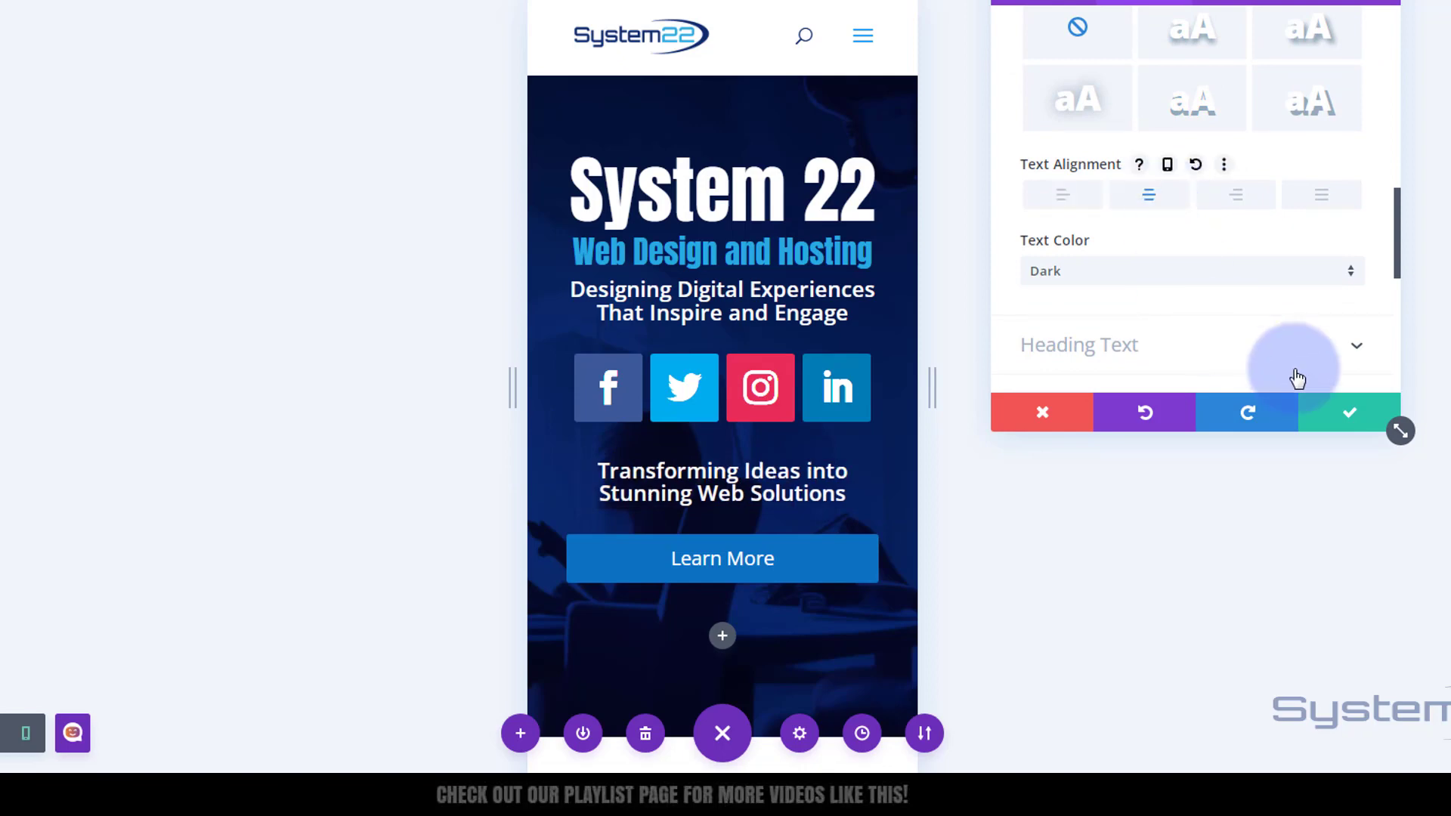
left_click(1365, 414)
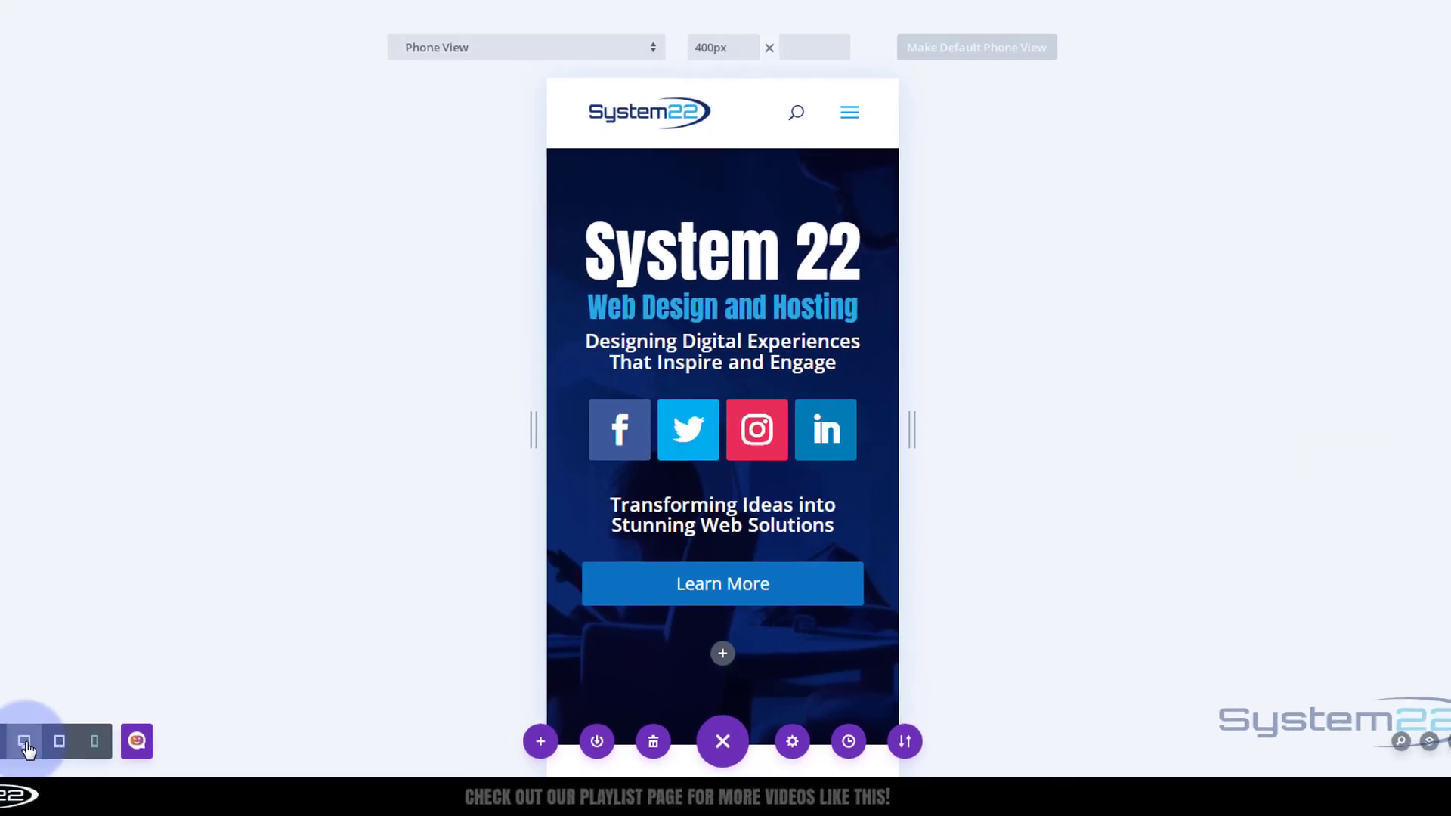
left_click(27, 748)
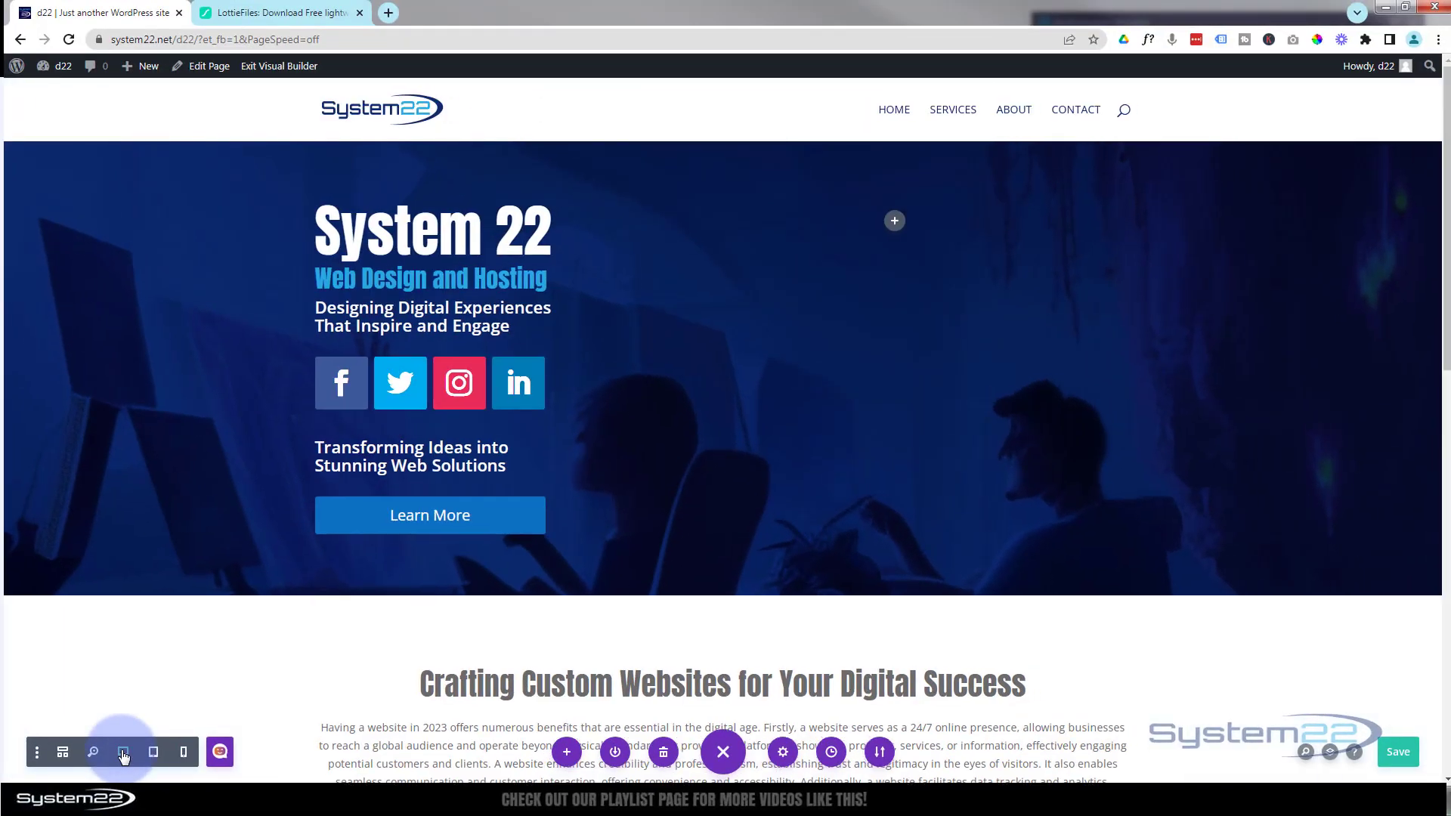
- Switch to the LottieFiles tab and search its animations for websites
left_click(318, 12)
left_click(102, 39)
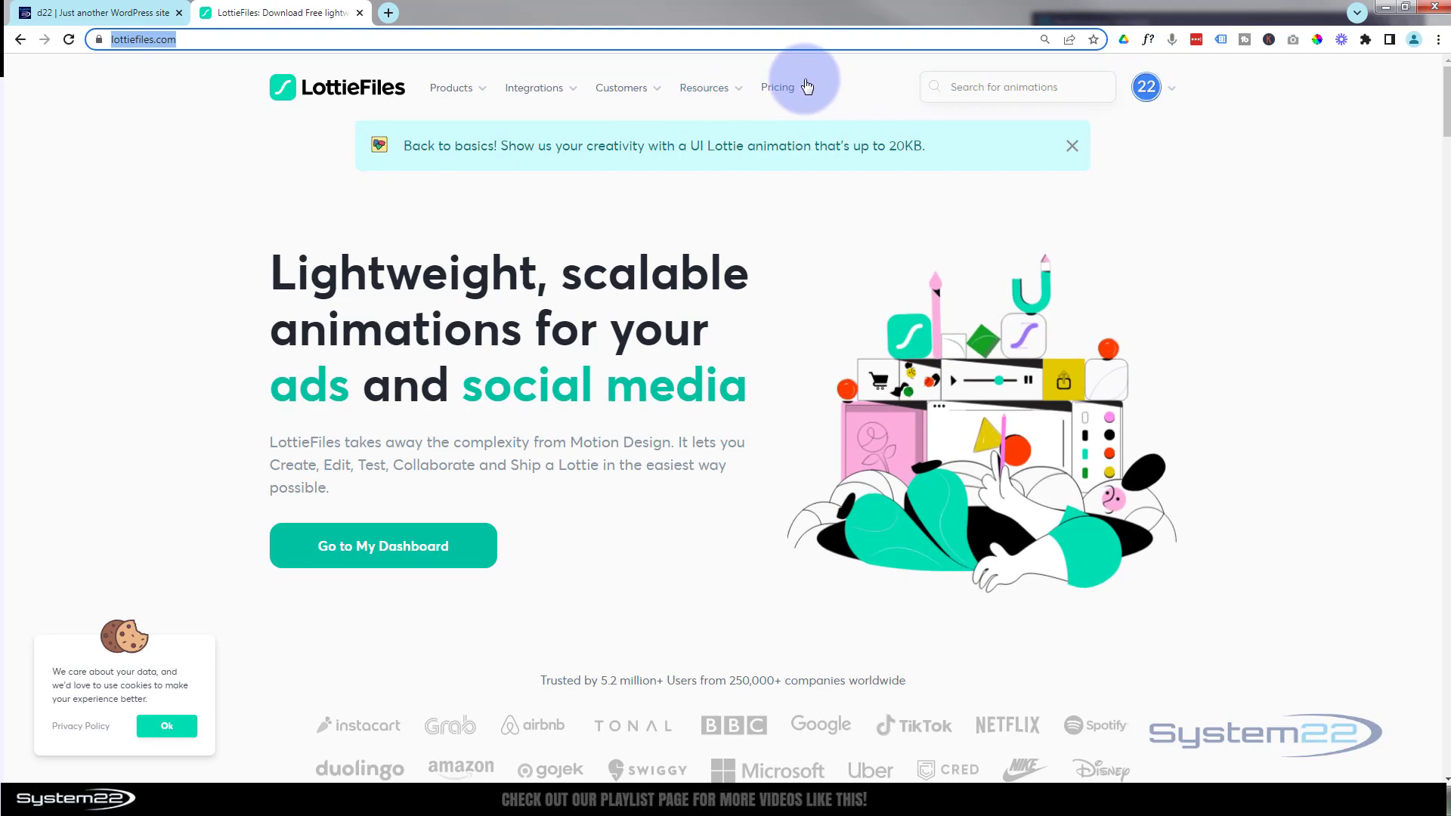
left_click(978, 89)
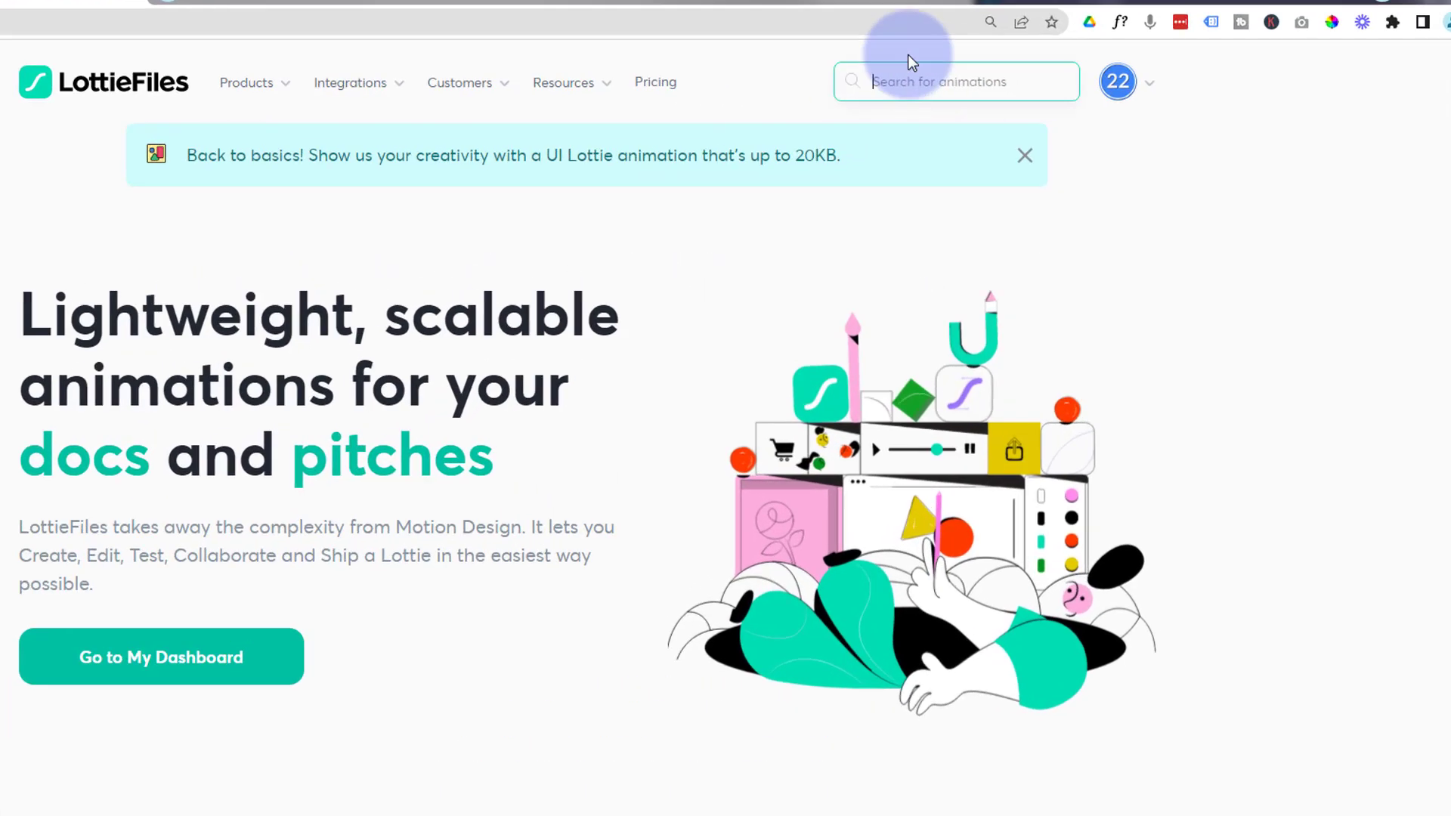
type("we")
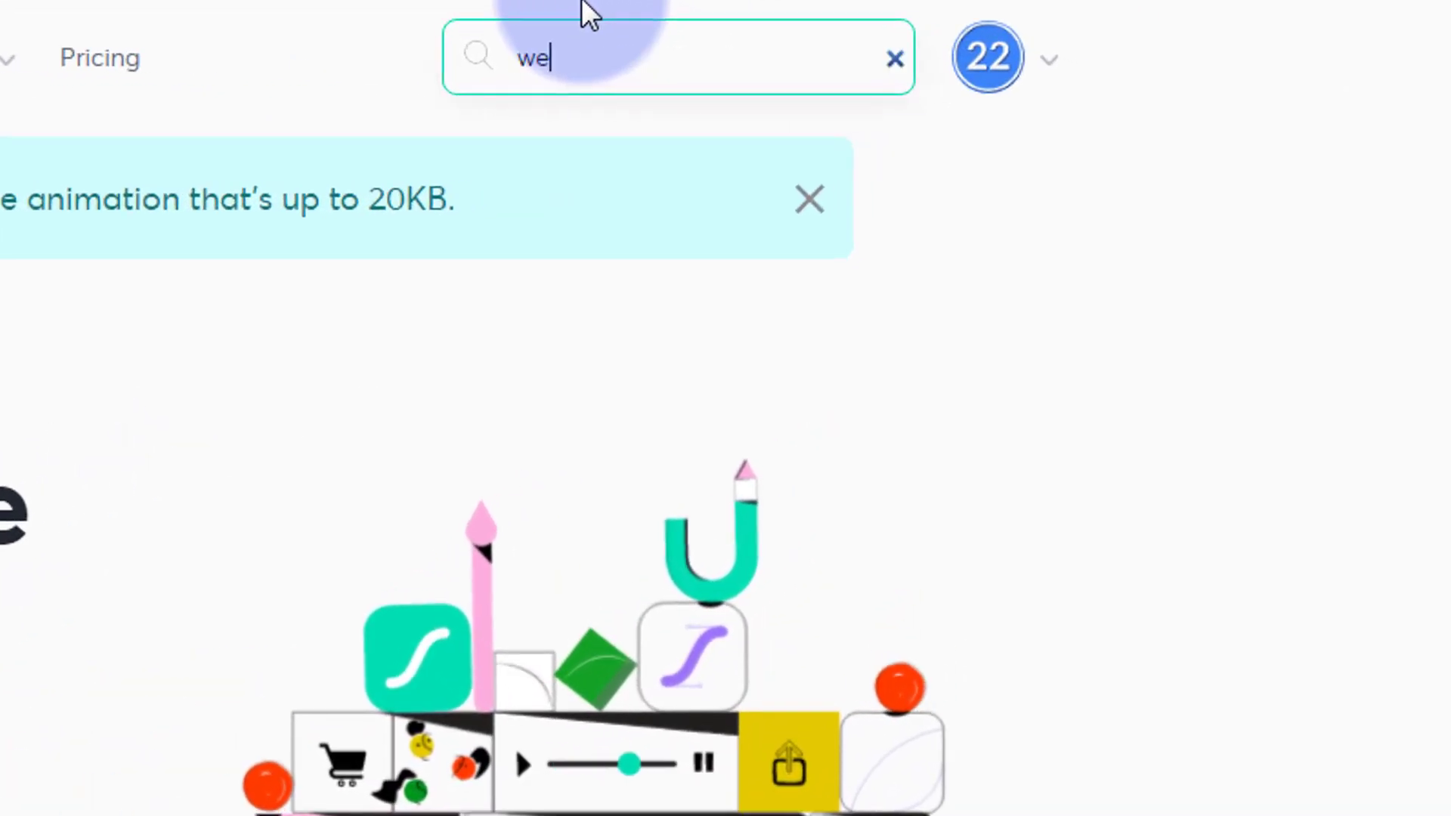
type("bsites")
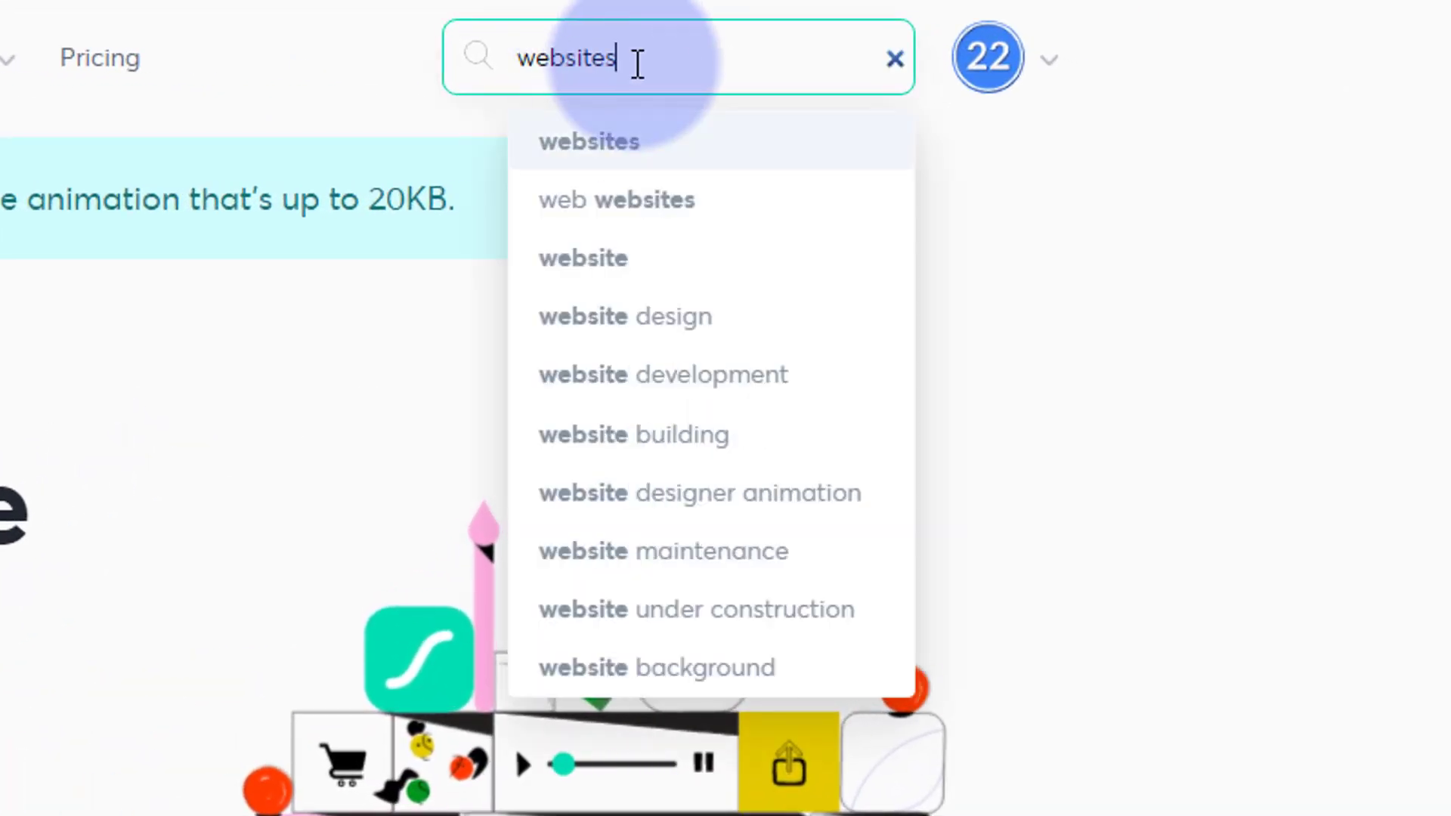
key("Return")
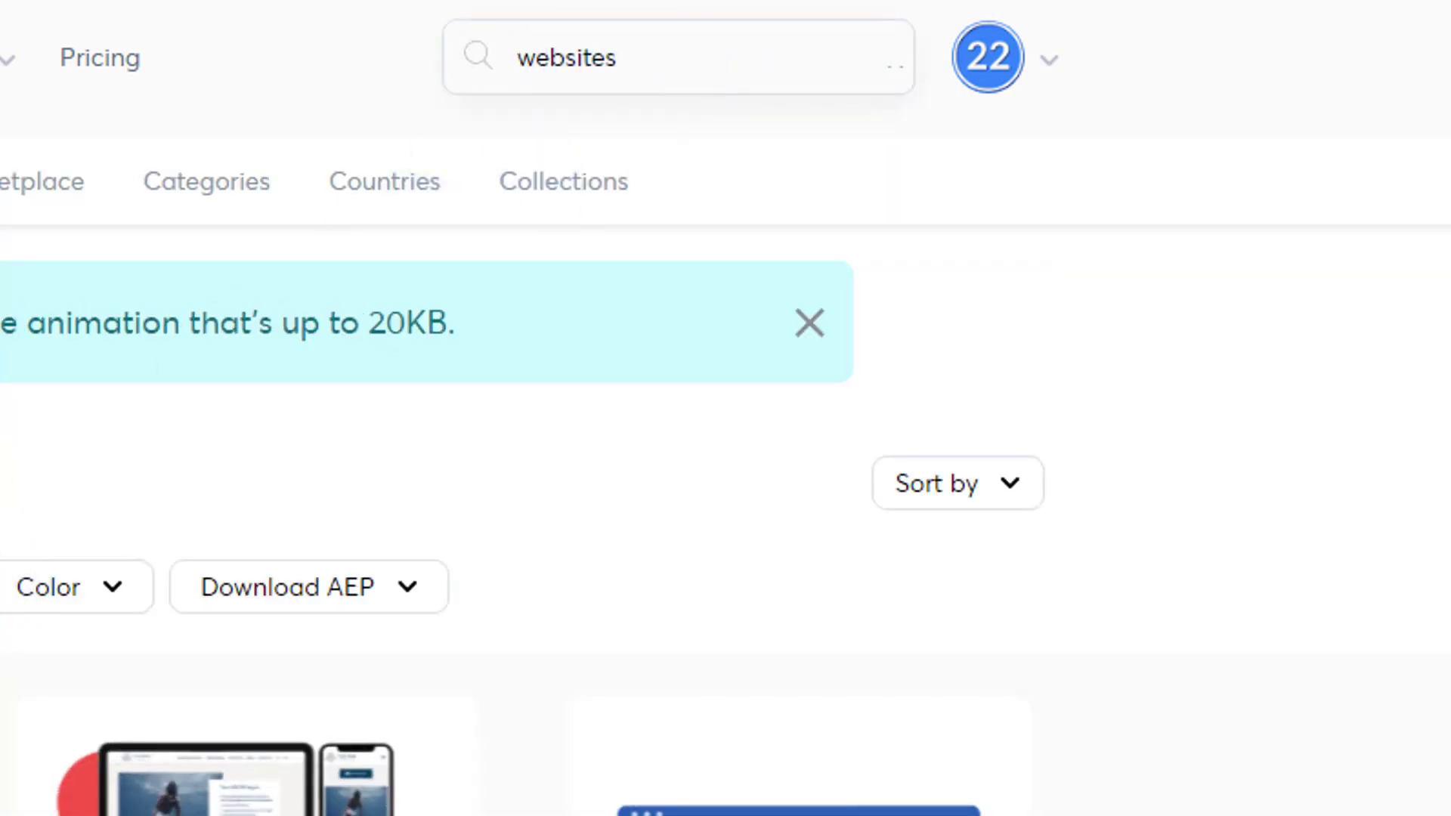
- Filter the website animation results to free ones and browse through them
left_click(489, 347)
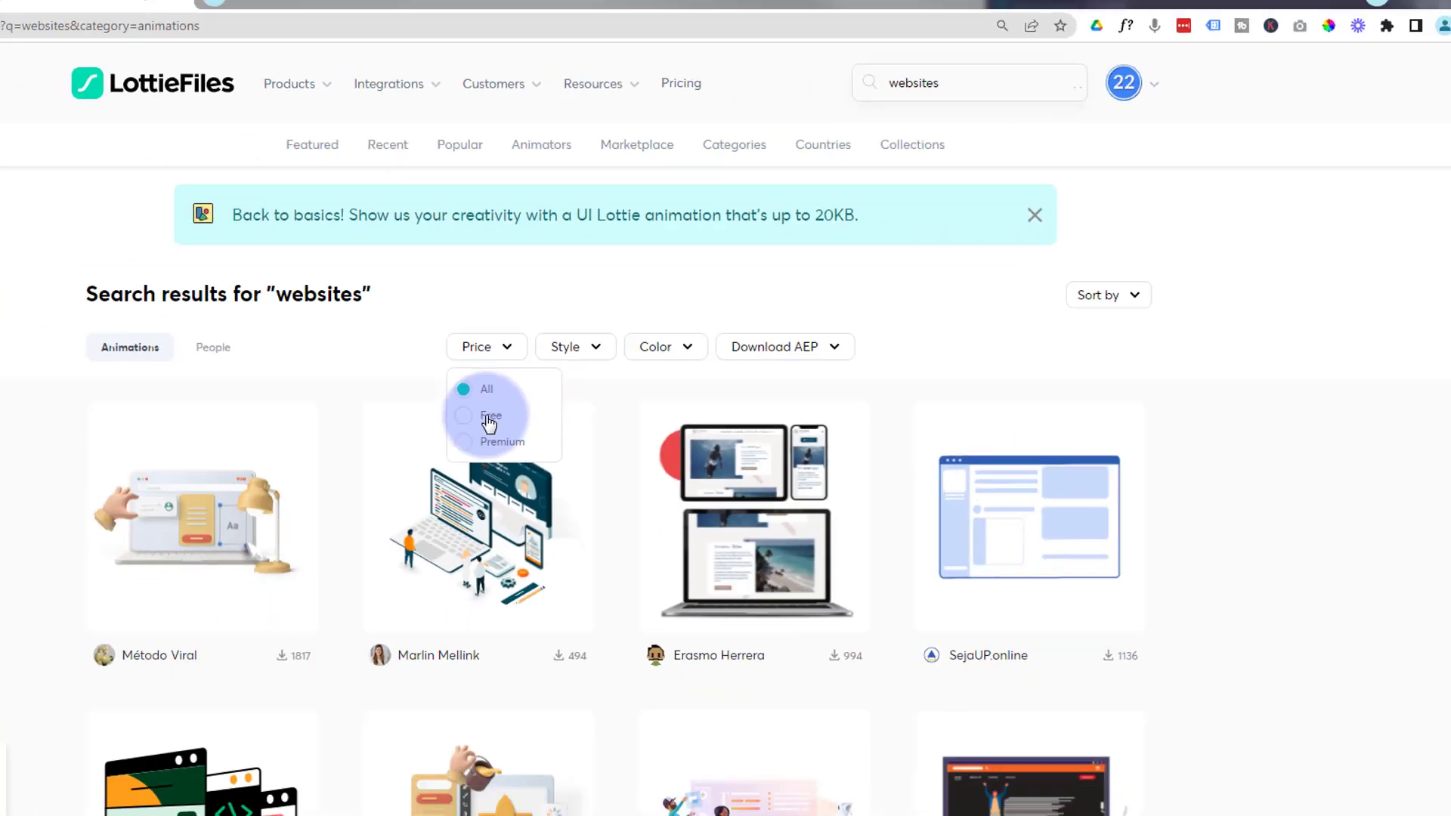
left_click(616, 366)
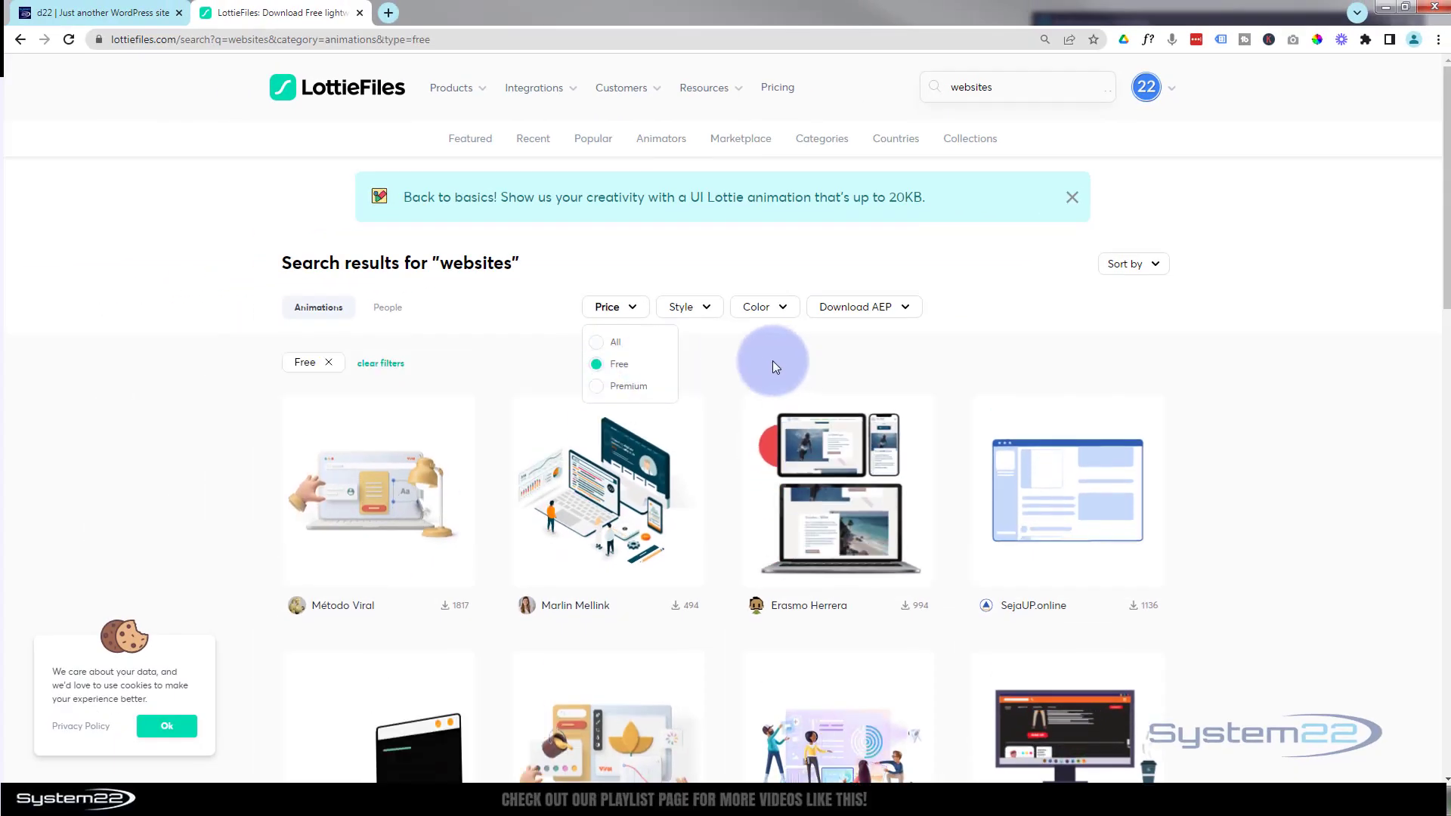
scroll(766, 352, "down", 4)
scroll(768, 358, "down", 2)
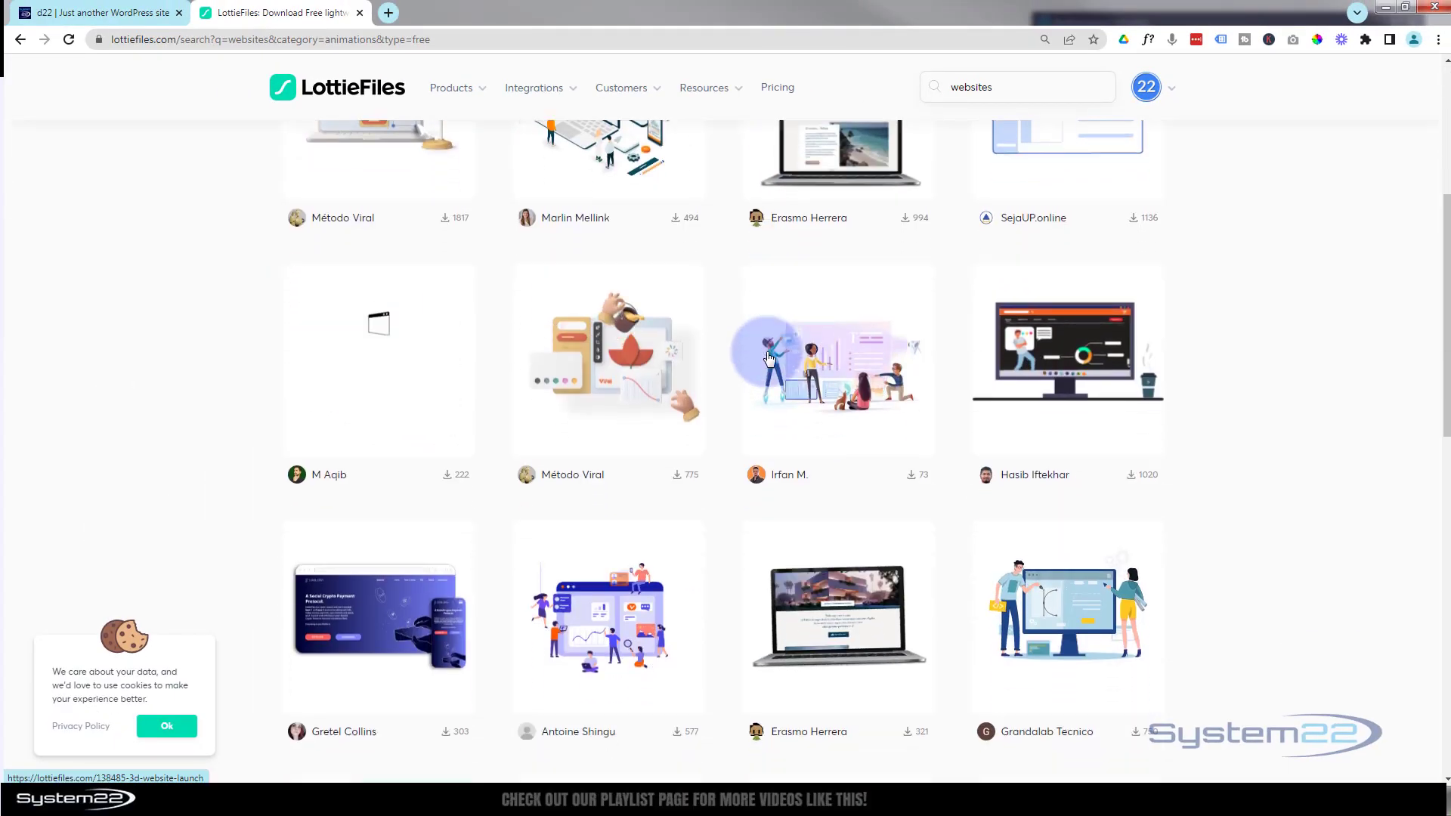
- Open Antoine Shingu's website animation and launch its HTML embed code generator
scroll(715, 476, "down", 1)
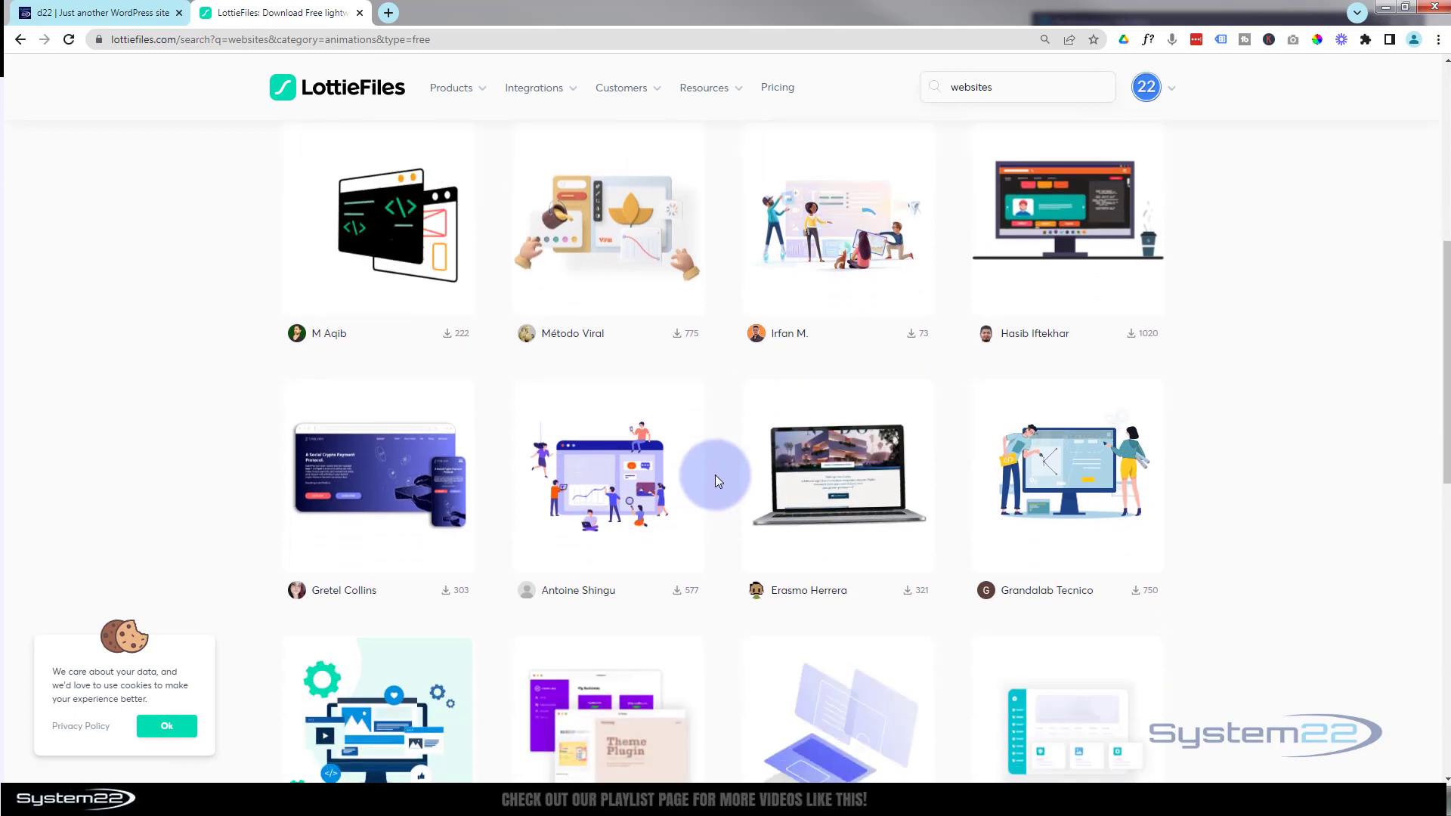
left_click(604, 473)
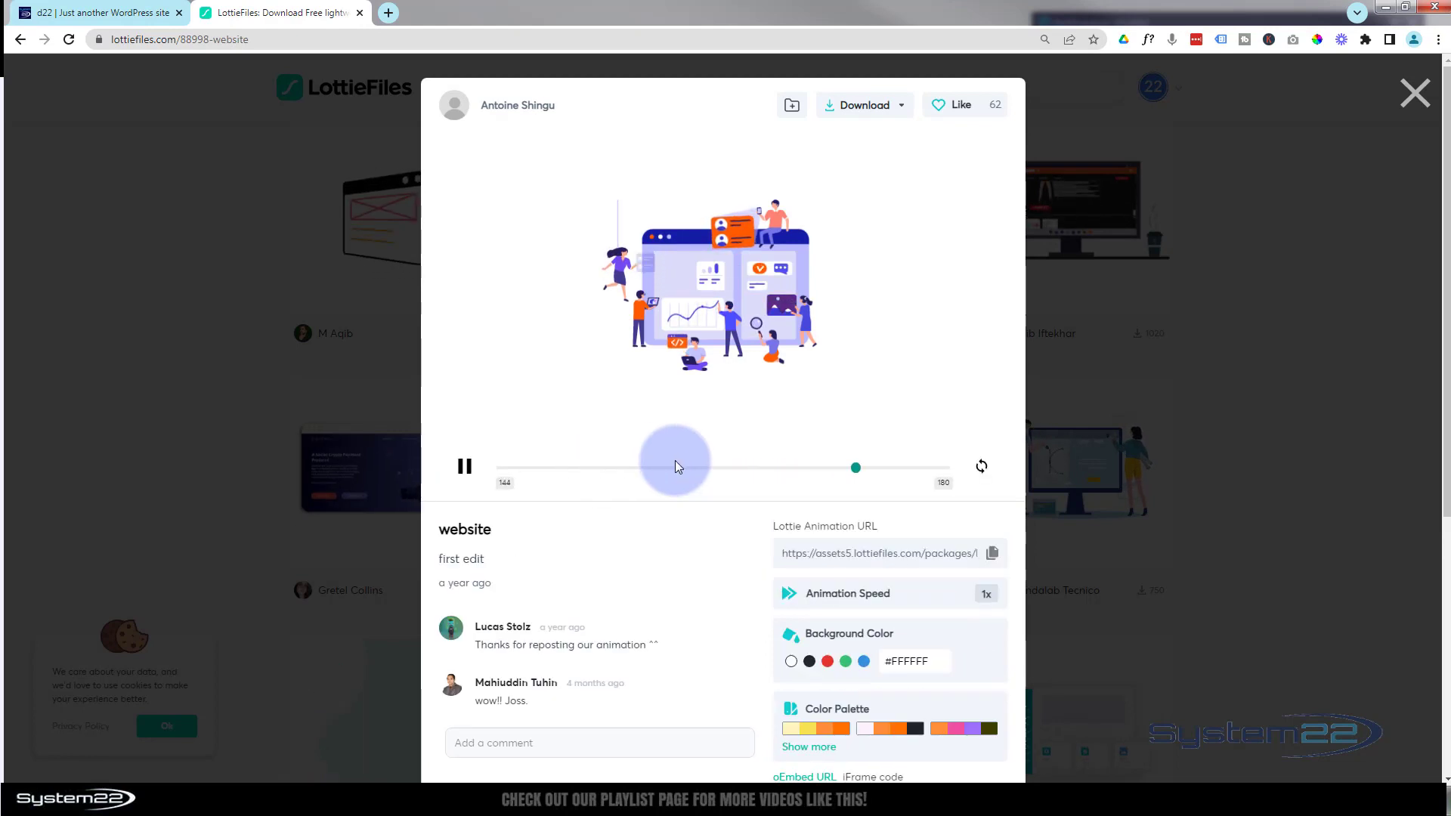
scroll(737, 343, "down", 2)
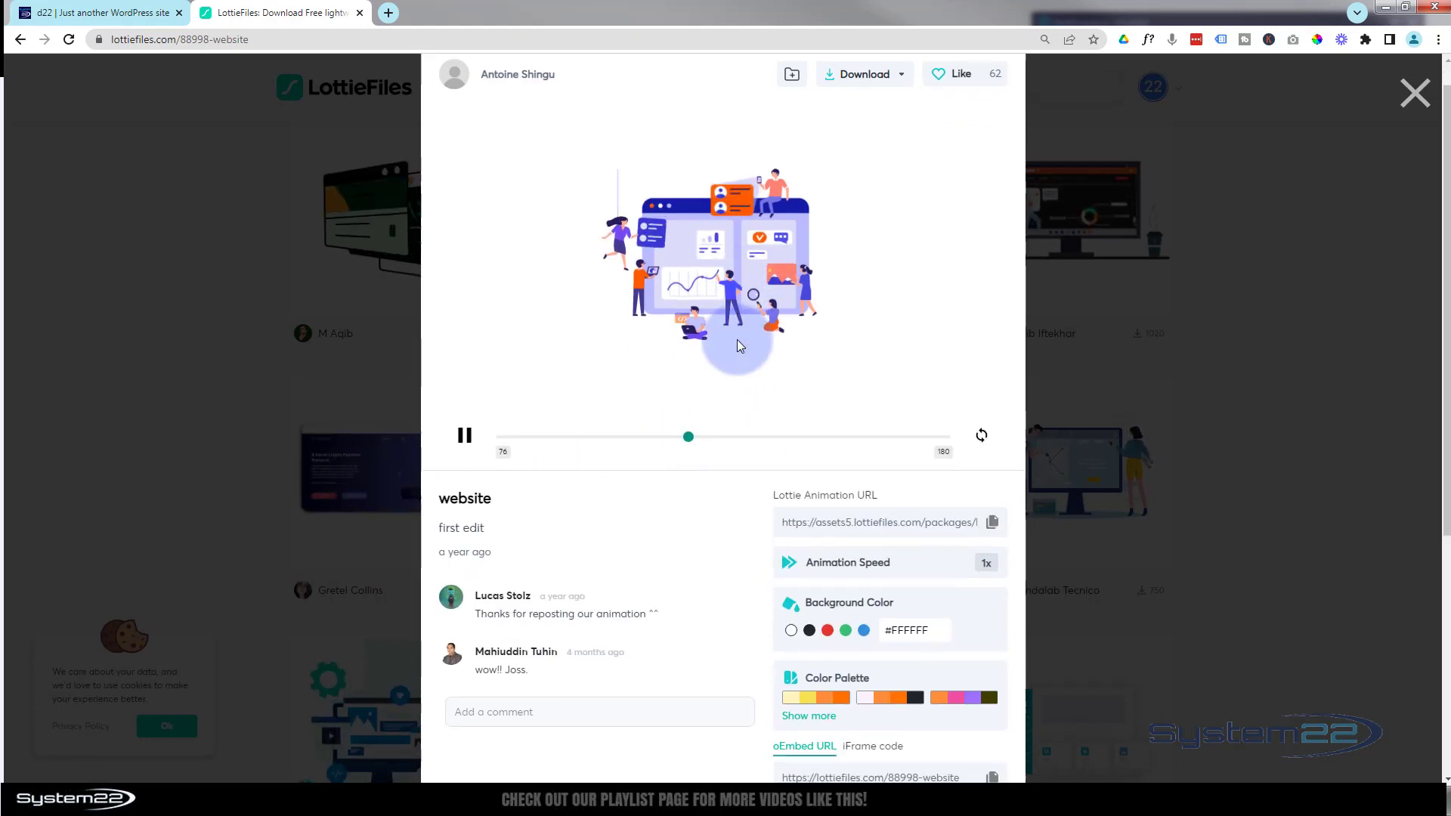
scroll(738, 343, "down", 3)
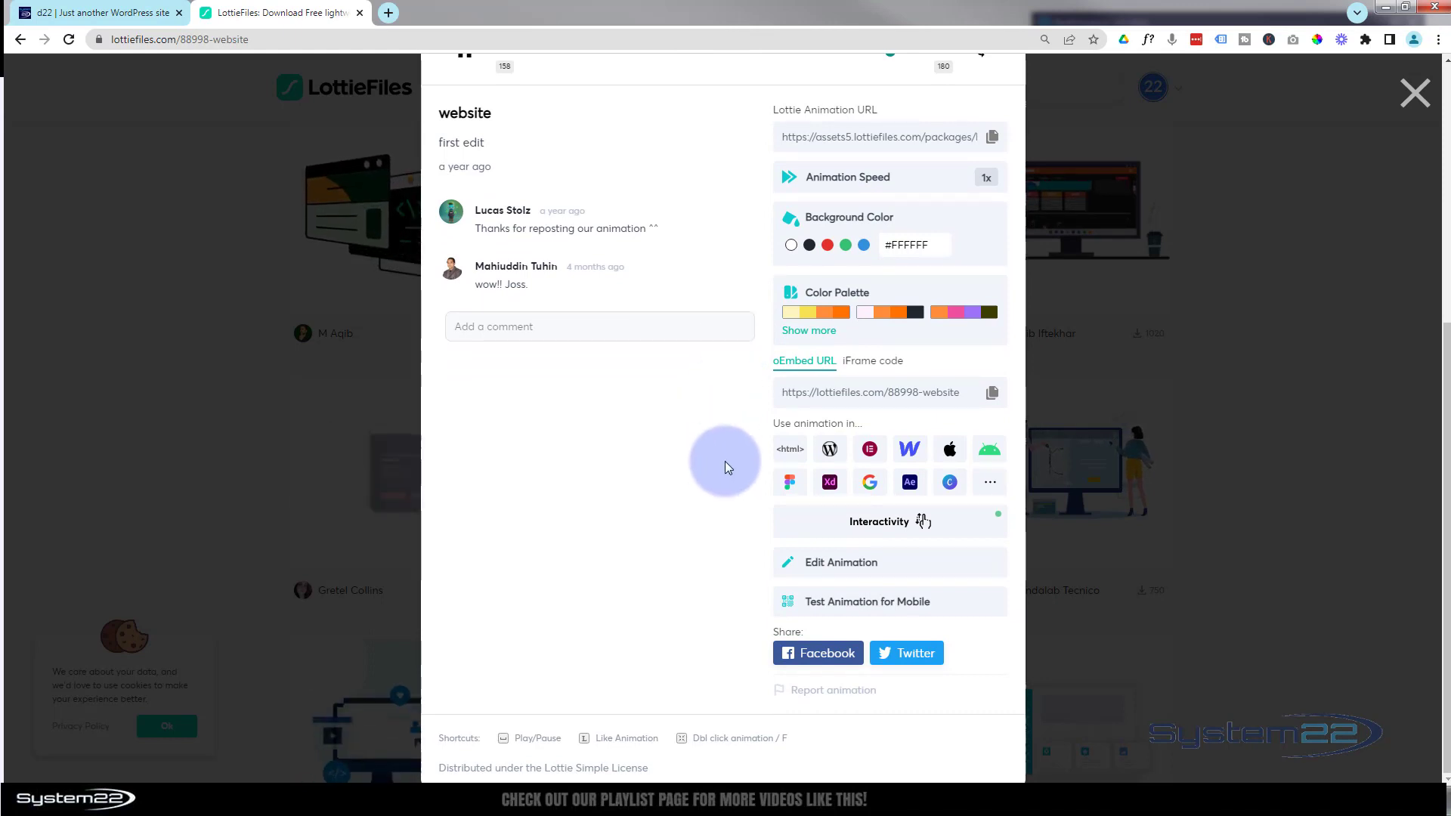
left_click(790, 452)
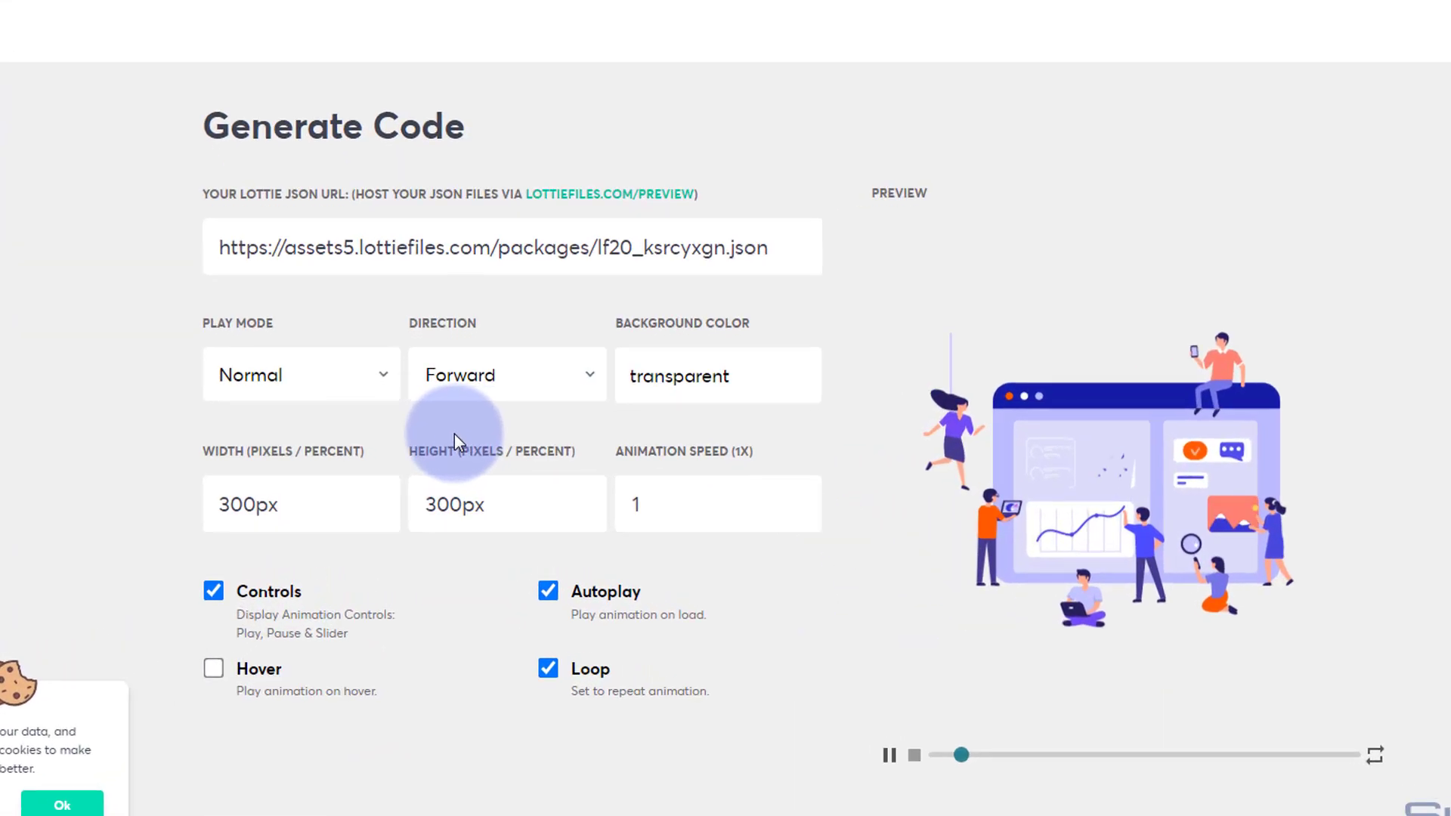
- Set the animation's width and height to 800px and turn off the player controls
left_click(198, 507)
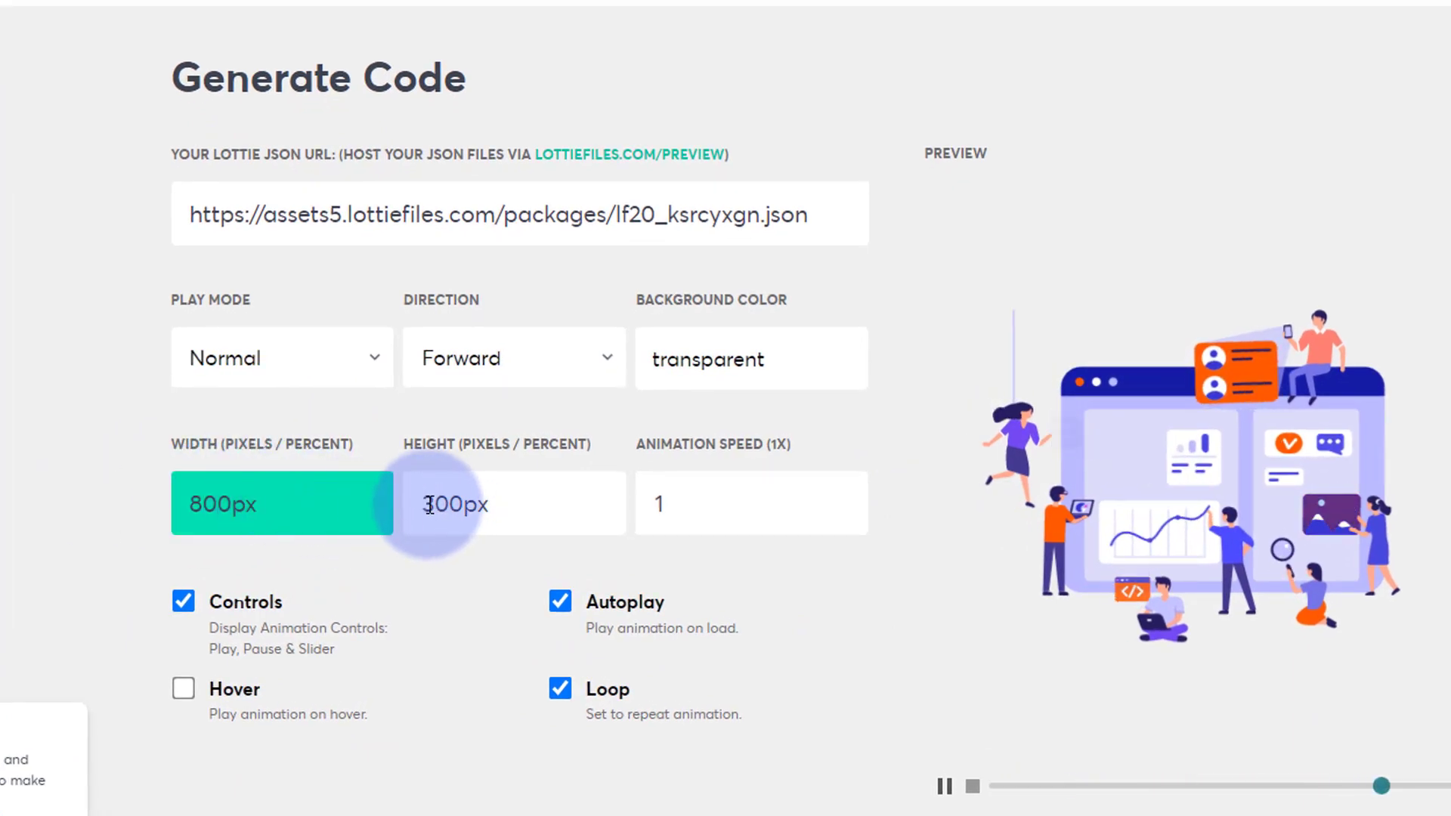
left_click_drag(424, 505, 436, 505)
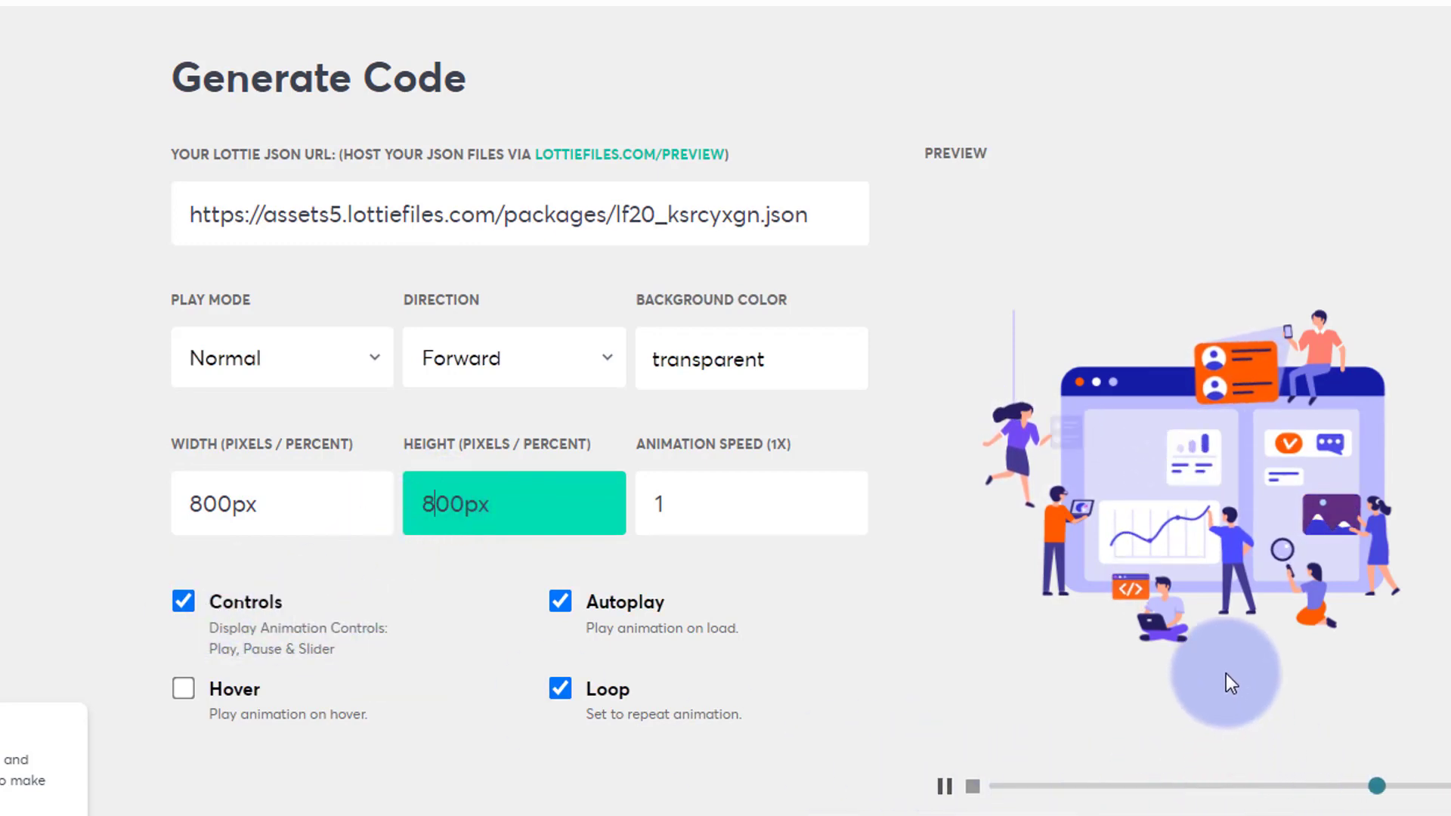
left_click(183, 598)
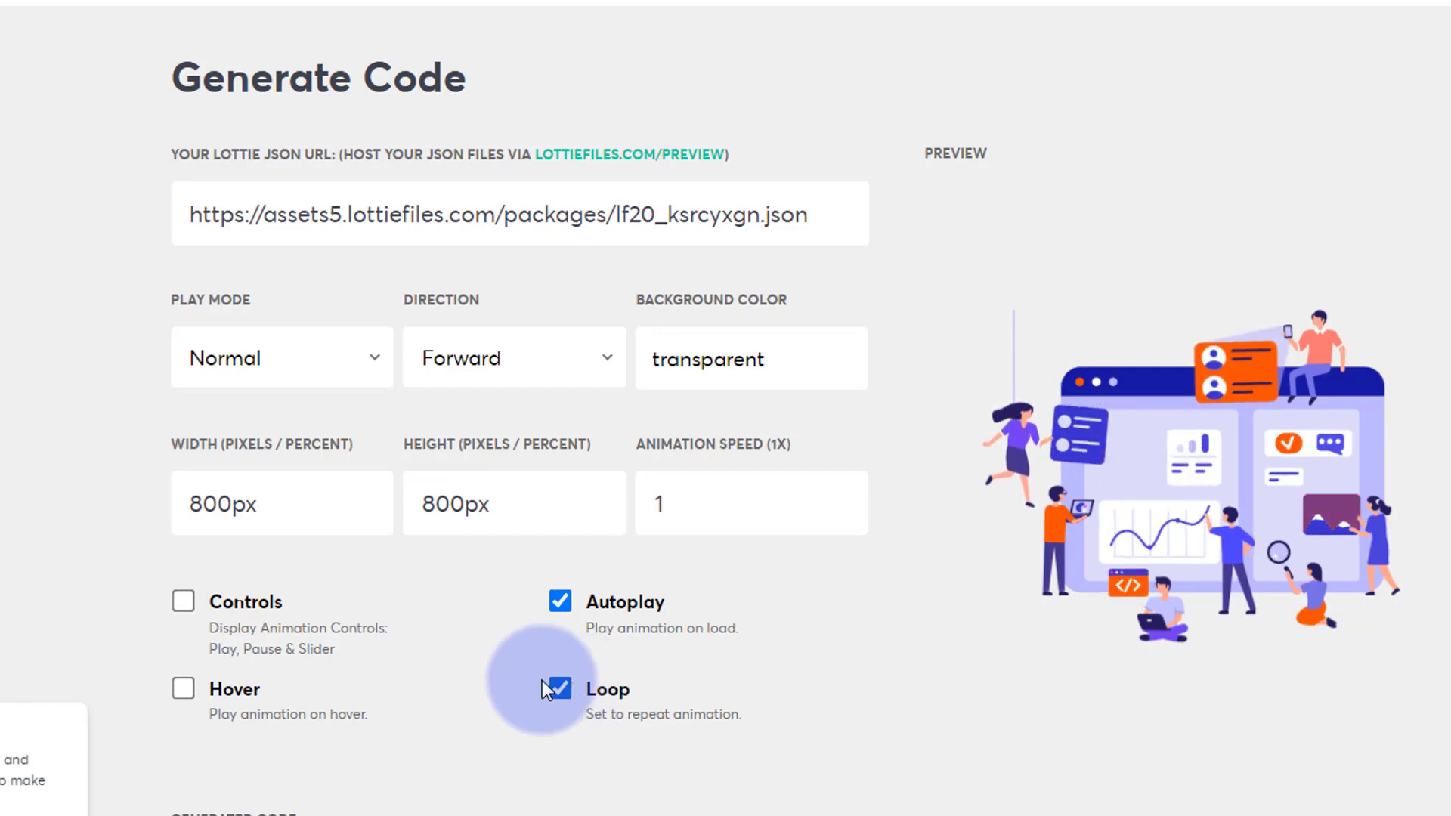
- Keep the play mode at Normal and copy the generated embed code
left_click(371, 362)
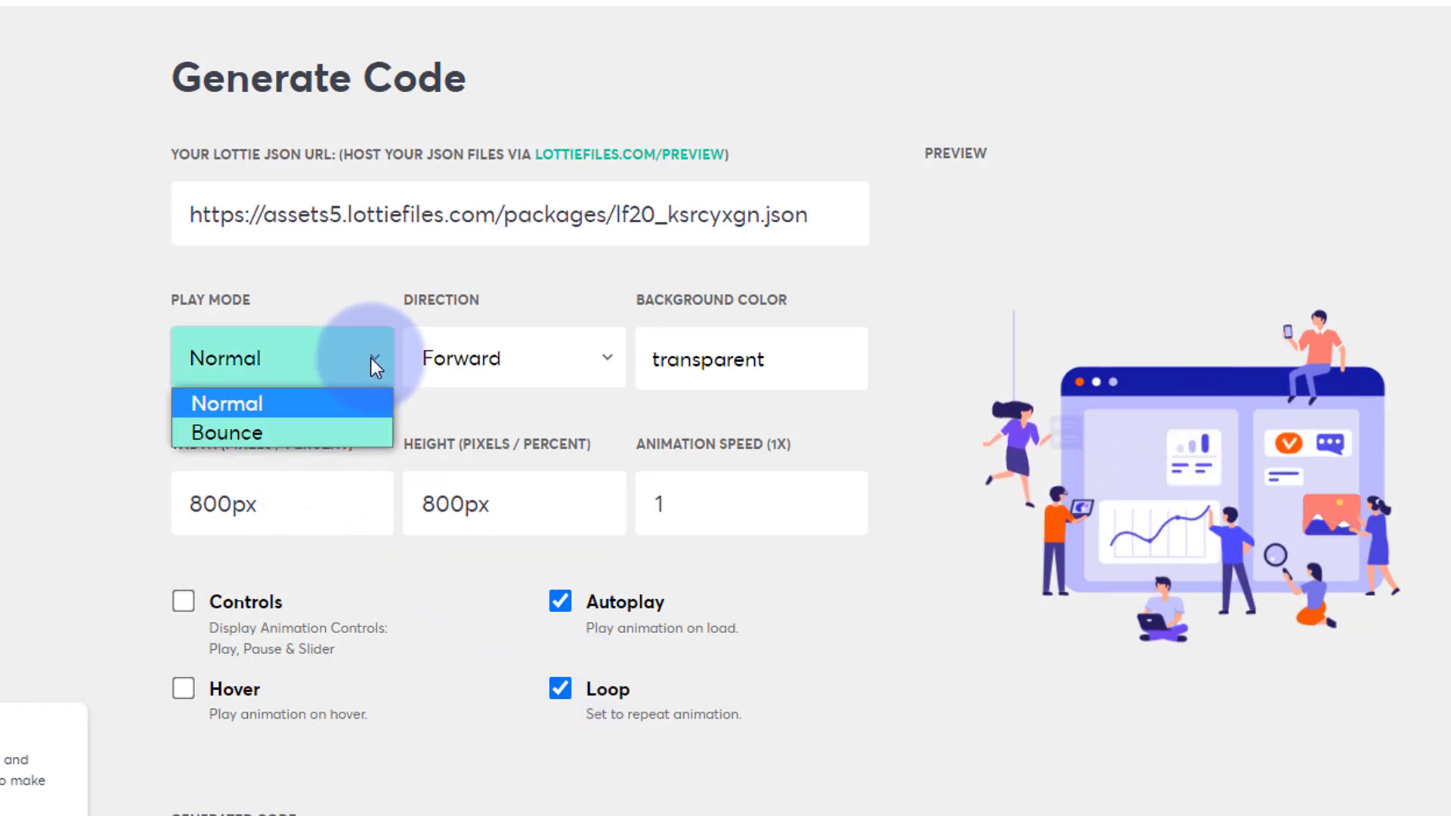
left_click(331, 400)
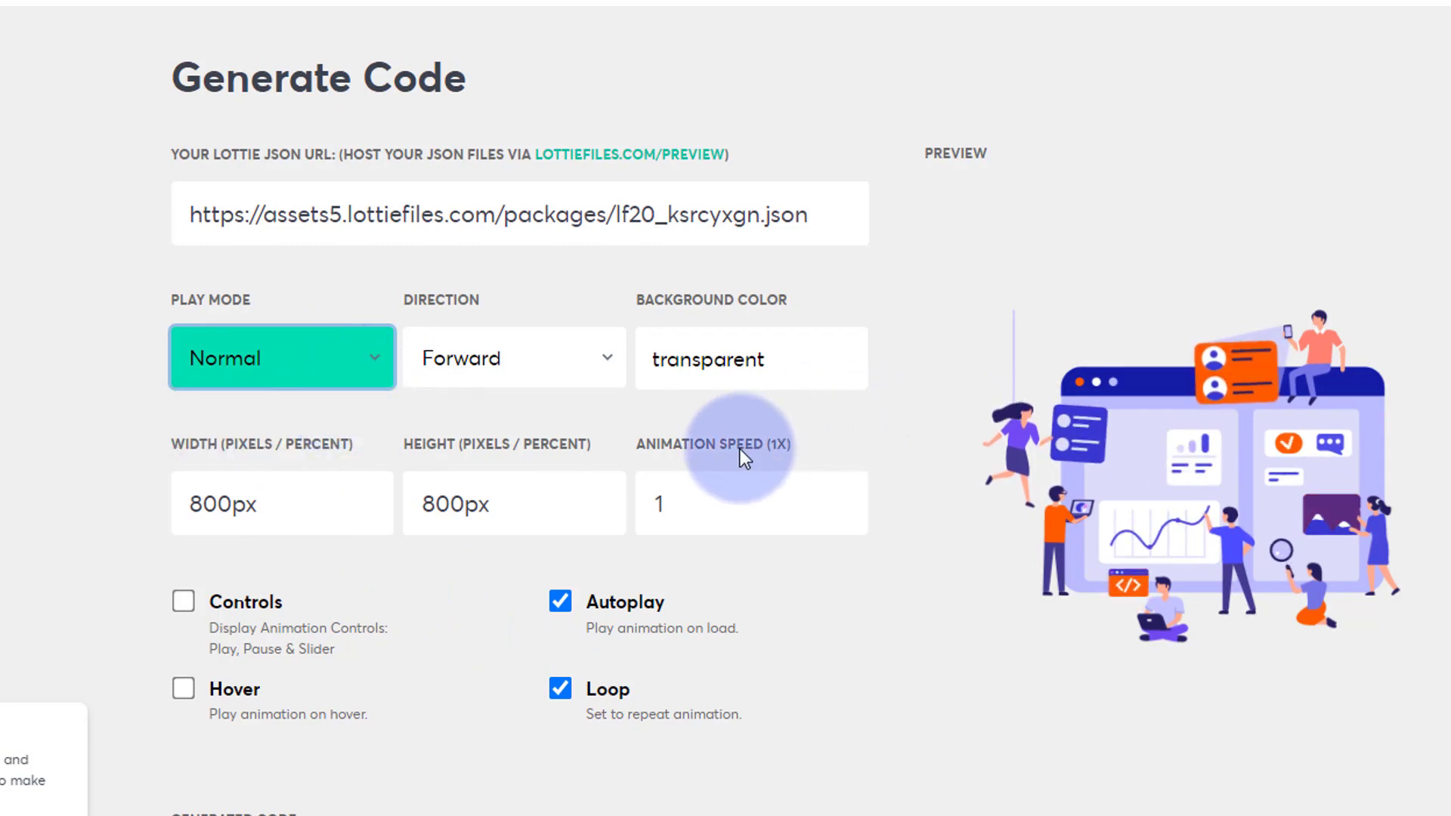
scroll(740, 449, "down", 5)
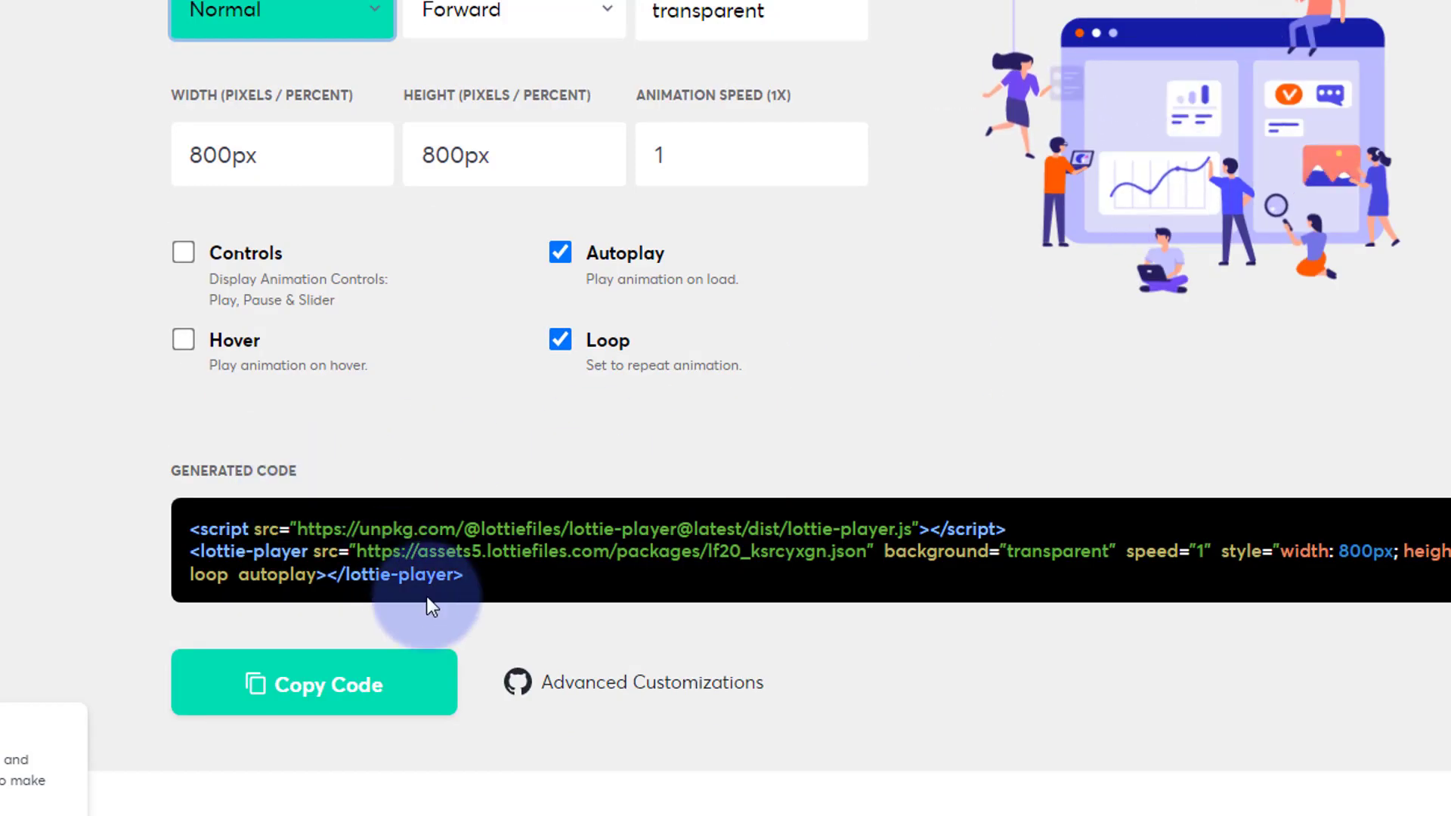
left_click(299, 689)
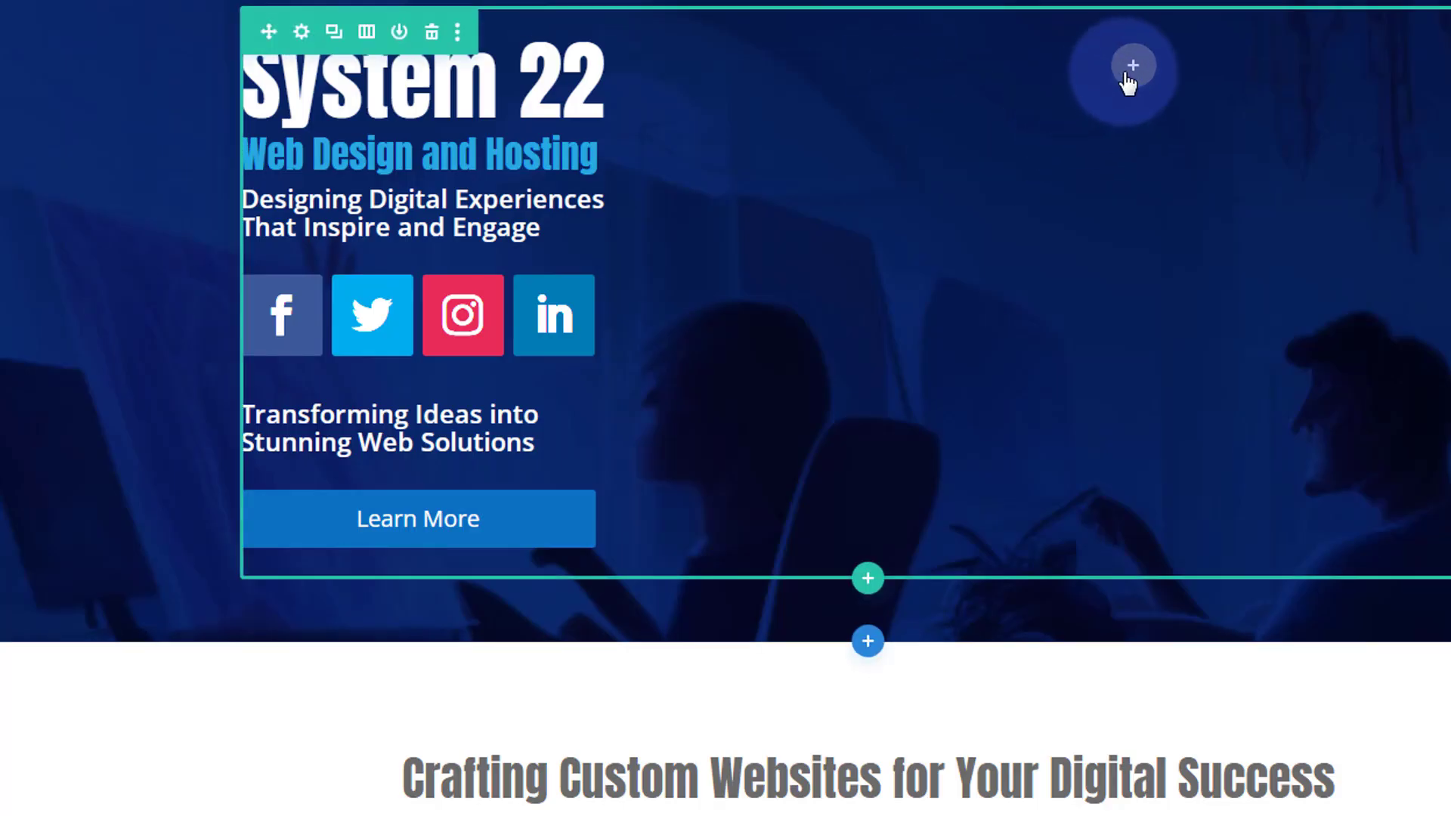
- Add a Code module to the hero's empty right column, paste the Lottie embed code and save
left_click(1132, 68)
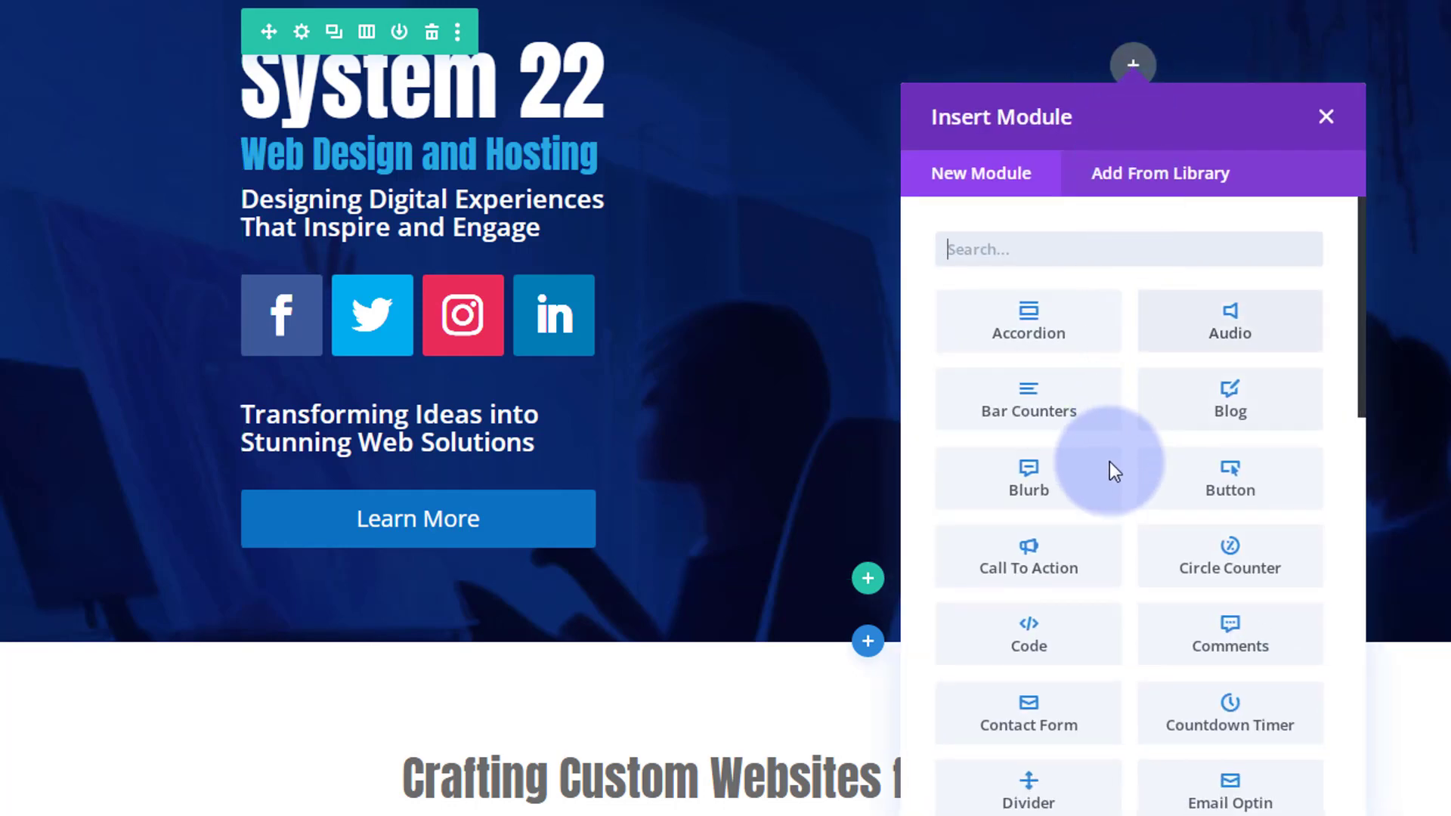
left_click(1047, 641)
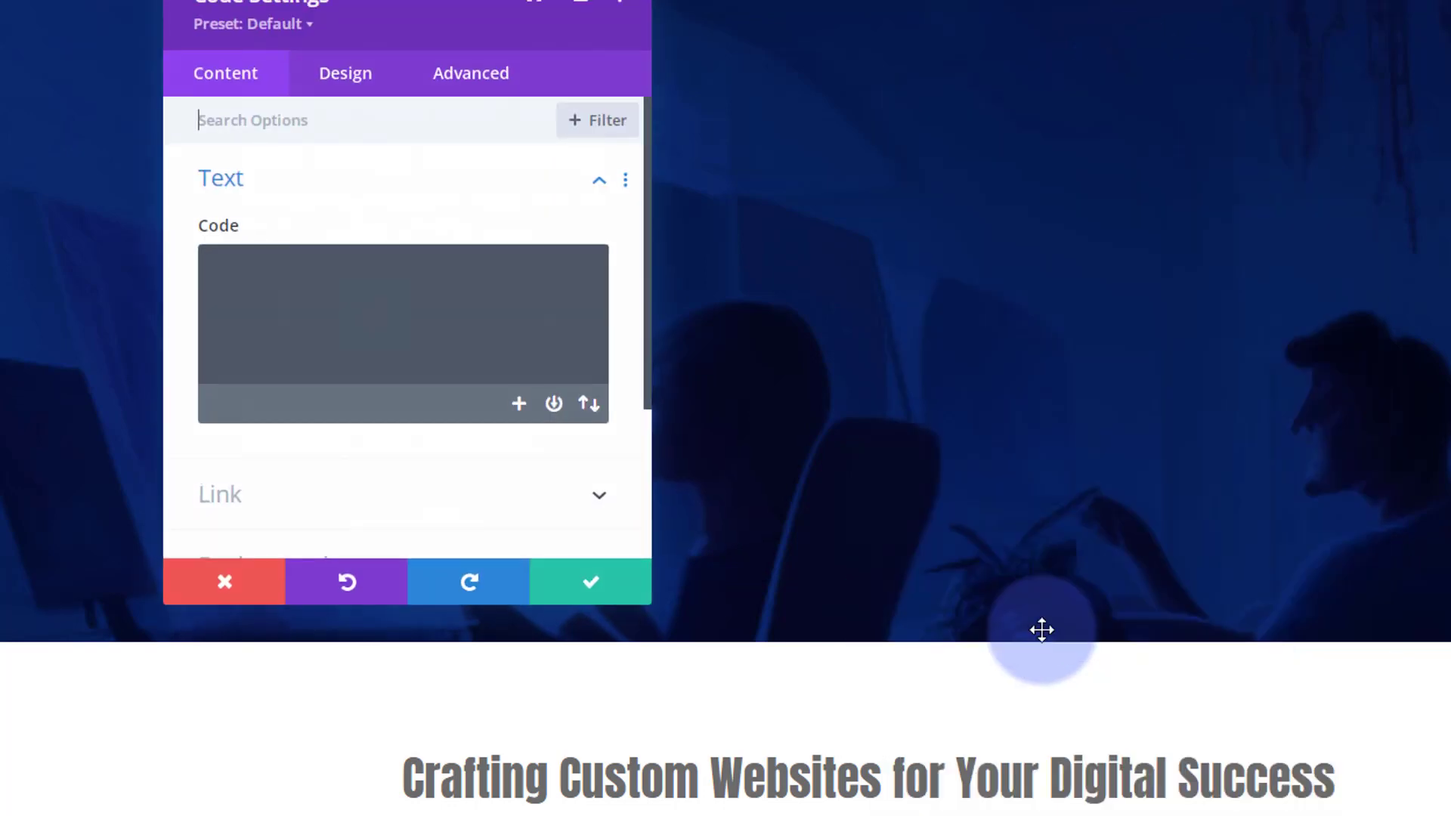
left_click(277, 285)
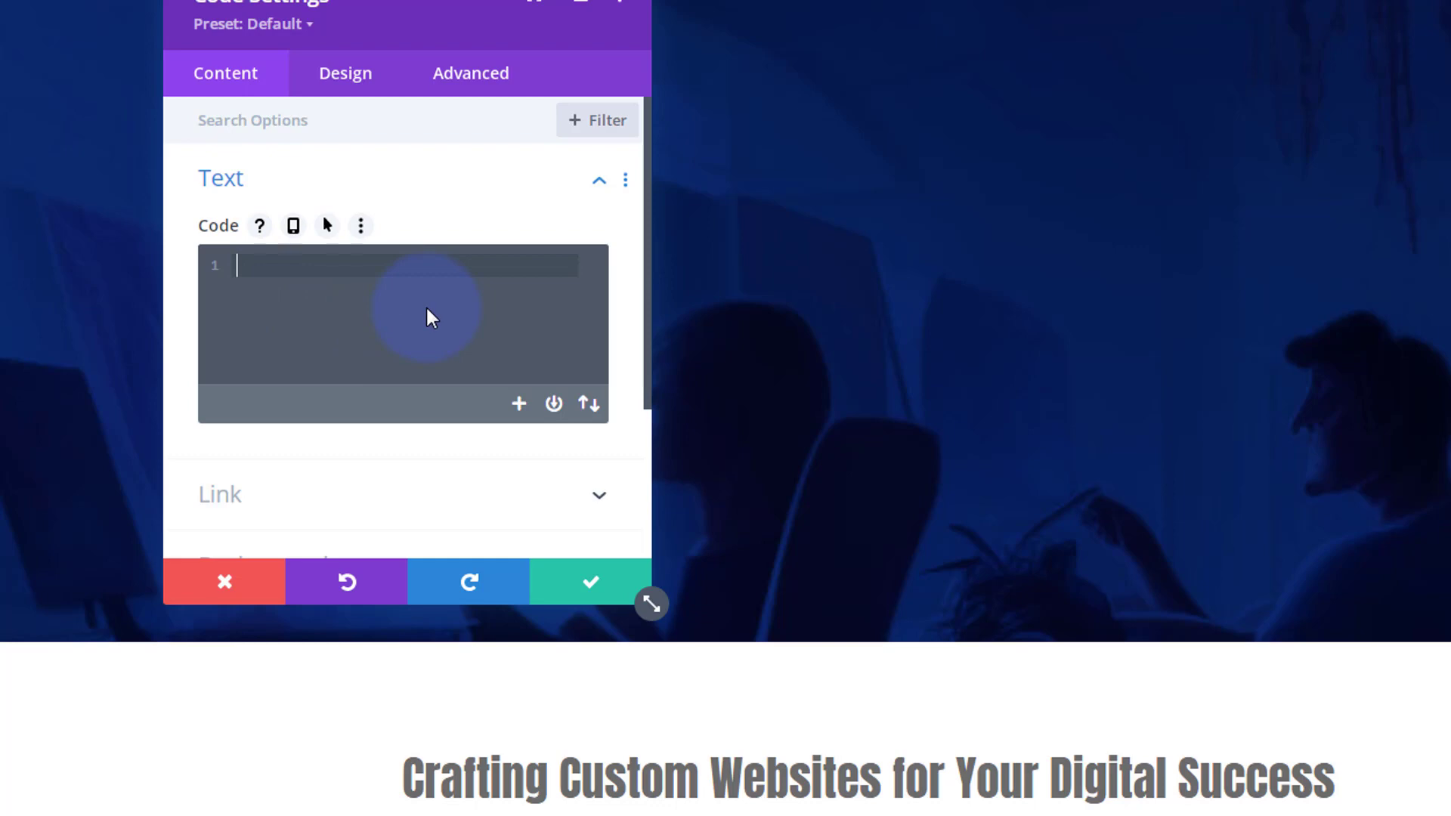
key("ctrl+v")
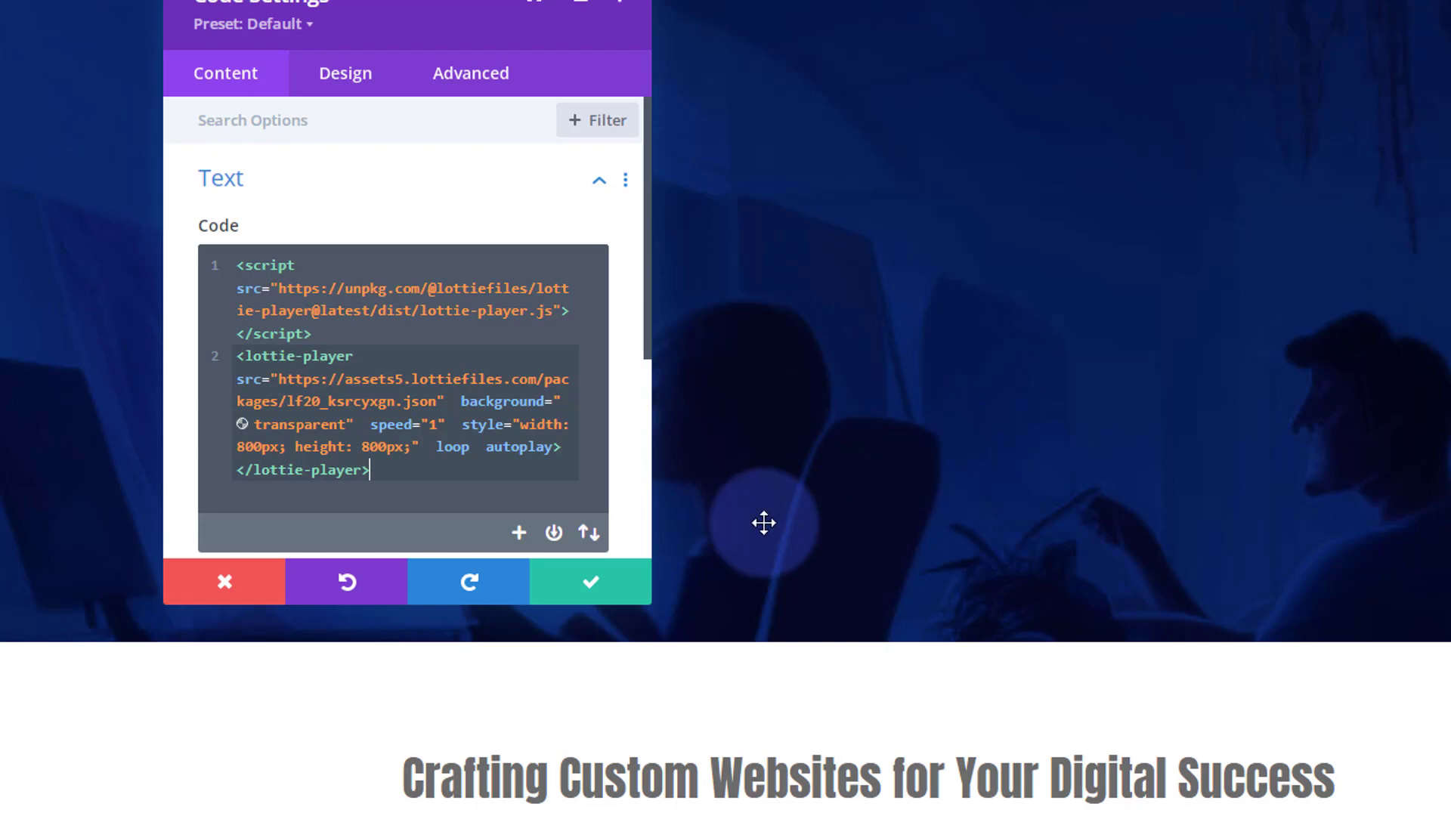
left_click(611, 586)
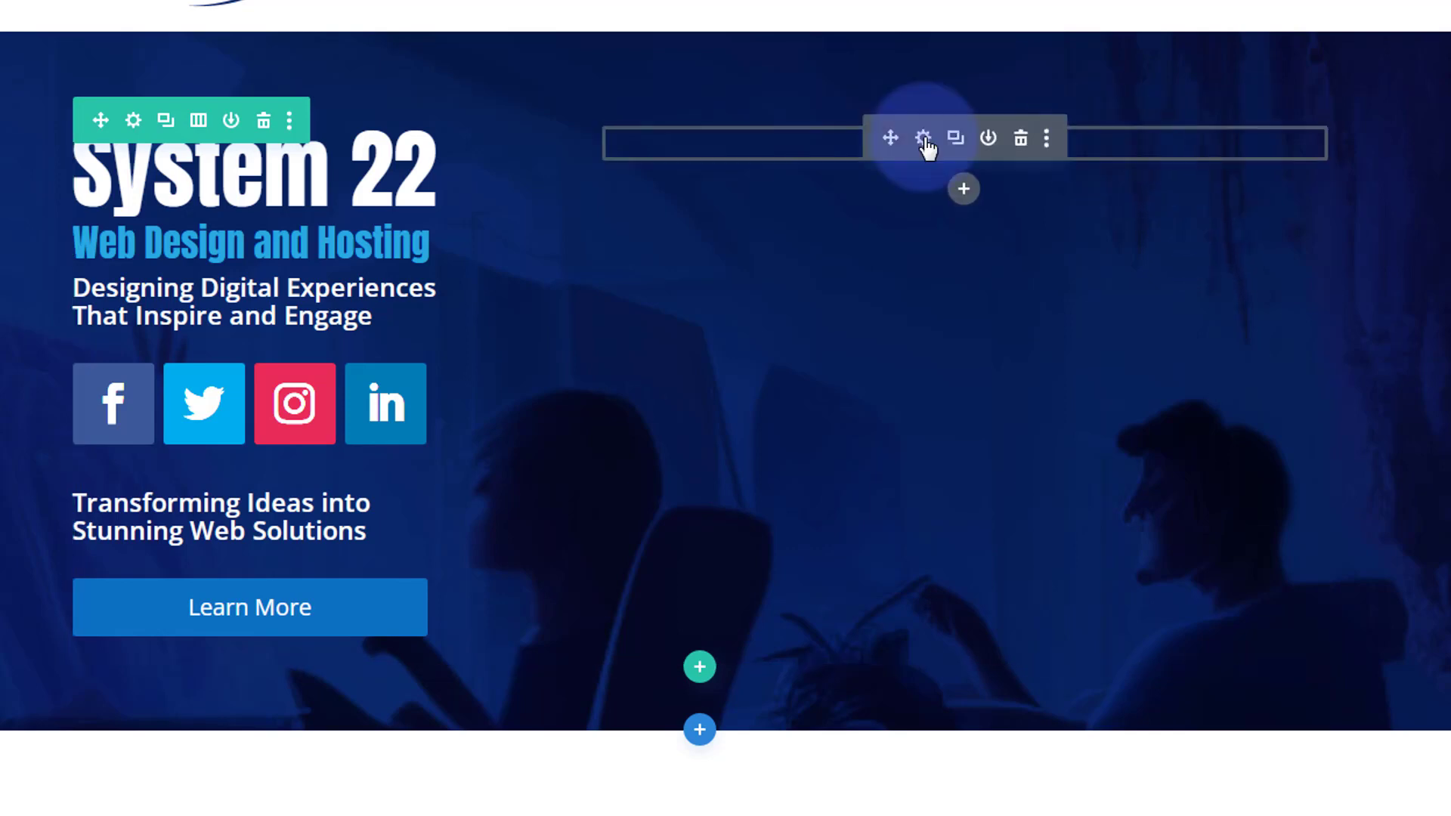
- Open the right column's settings and give it a blue background color
left_click(134, 121)
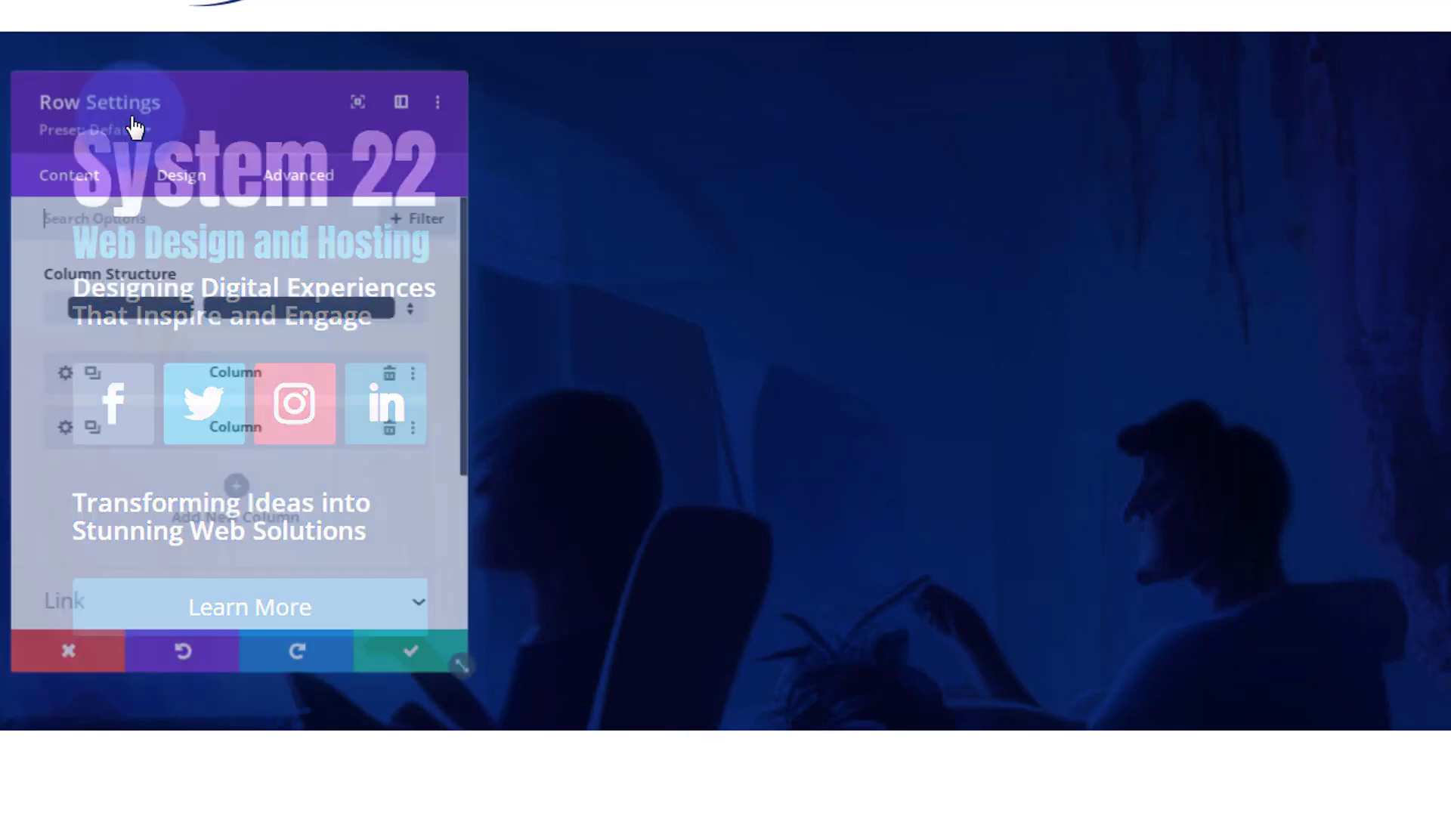
left_click(55, 434)
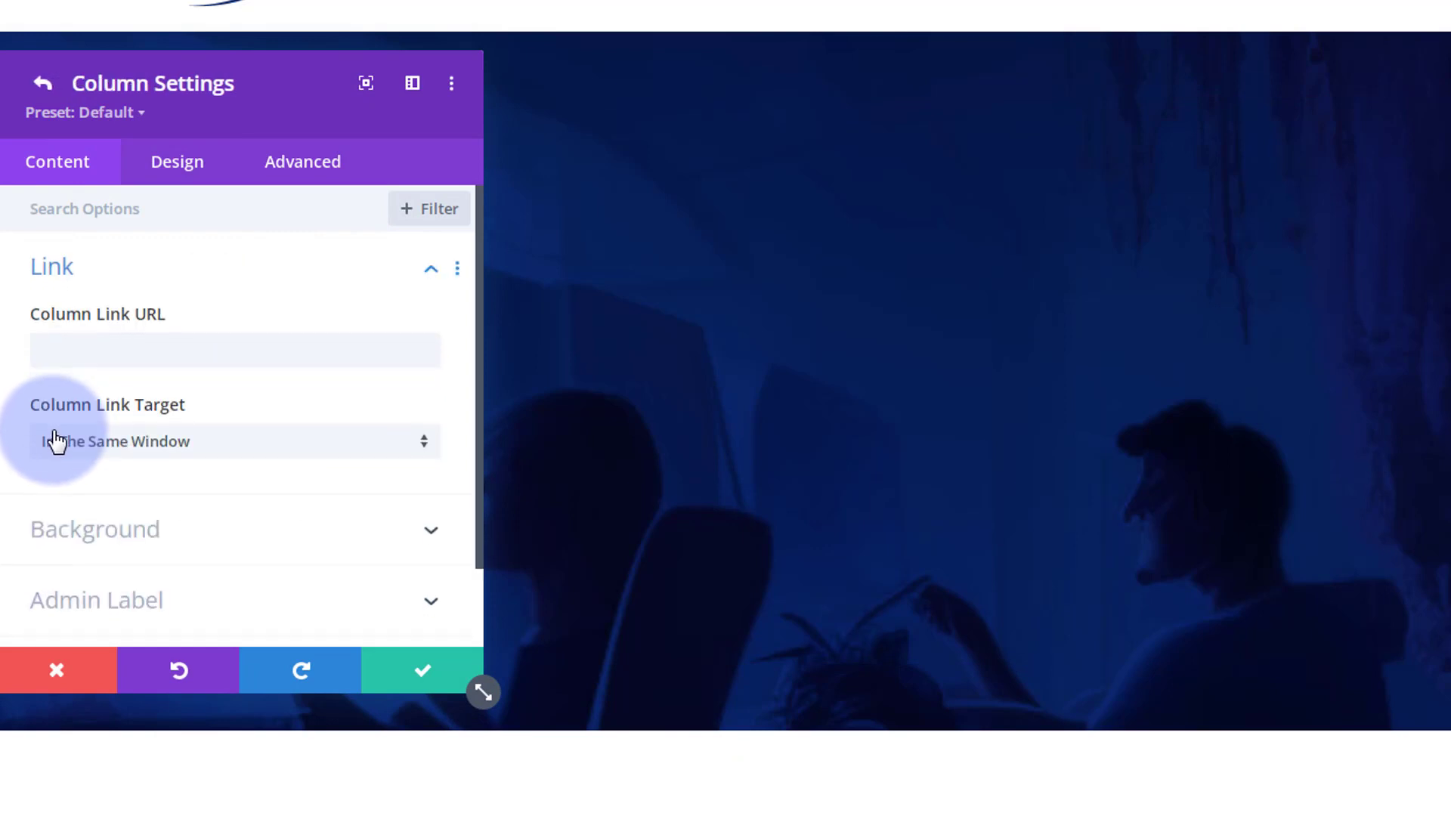
left_click(163, 533)
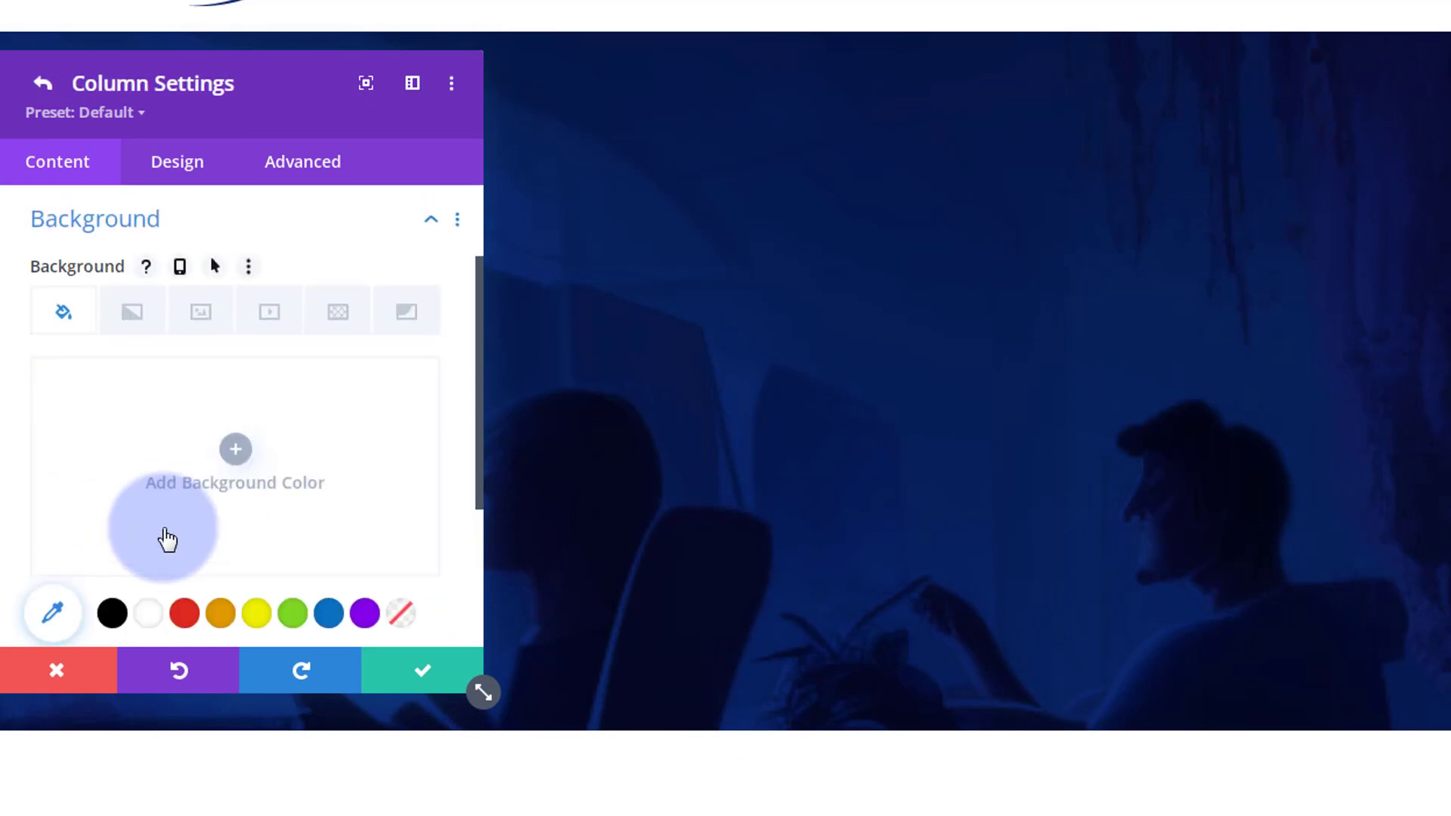
left_click(330, 614)
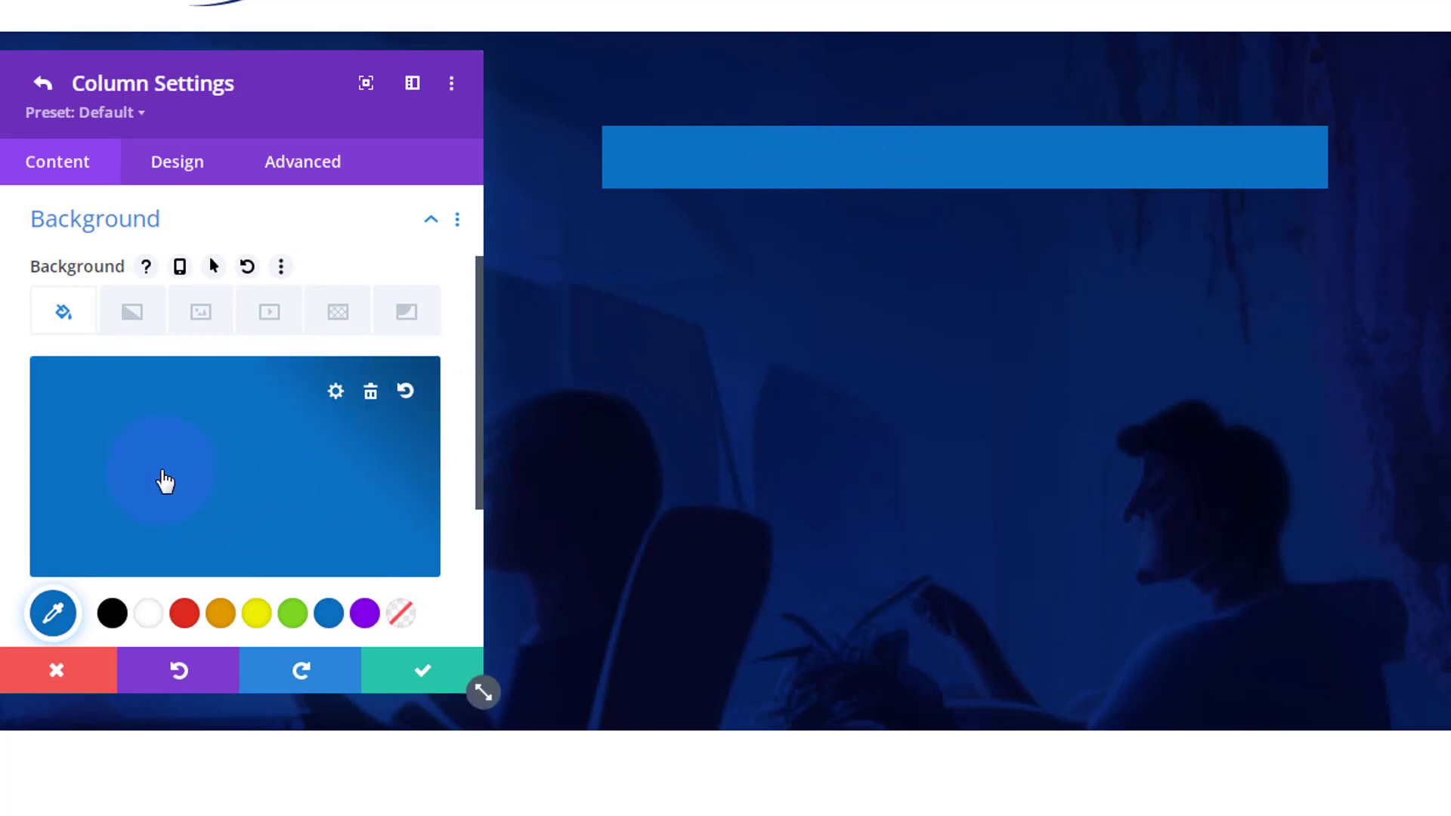
- Round the column's corners to 50px and save the column and row settings
left_click(188, 168)
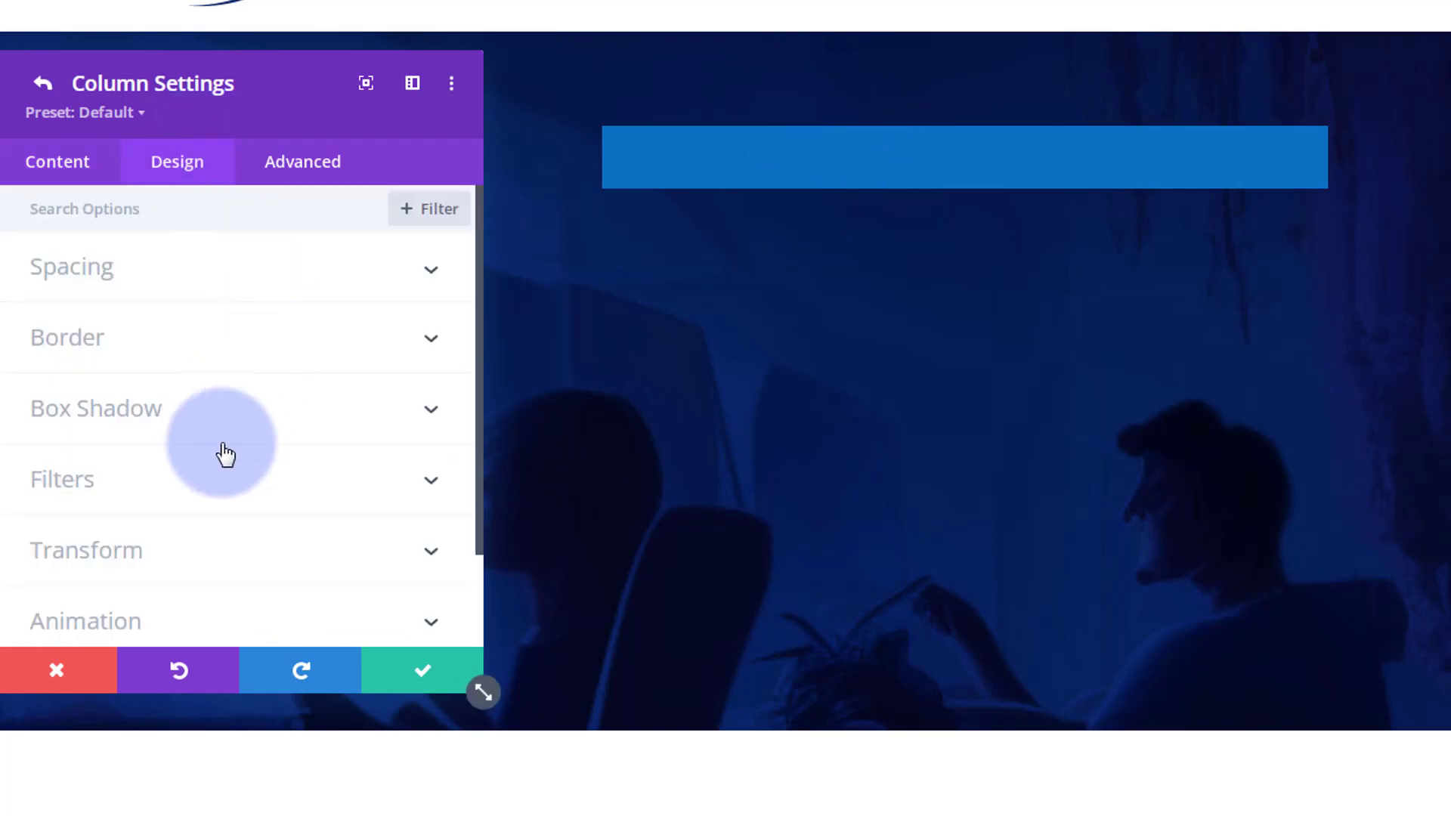
left_click(234, 347)
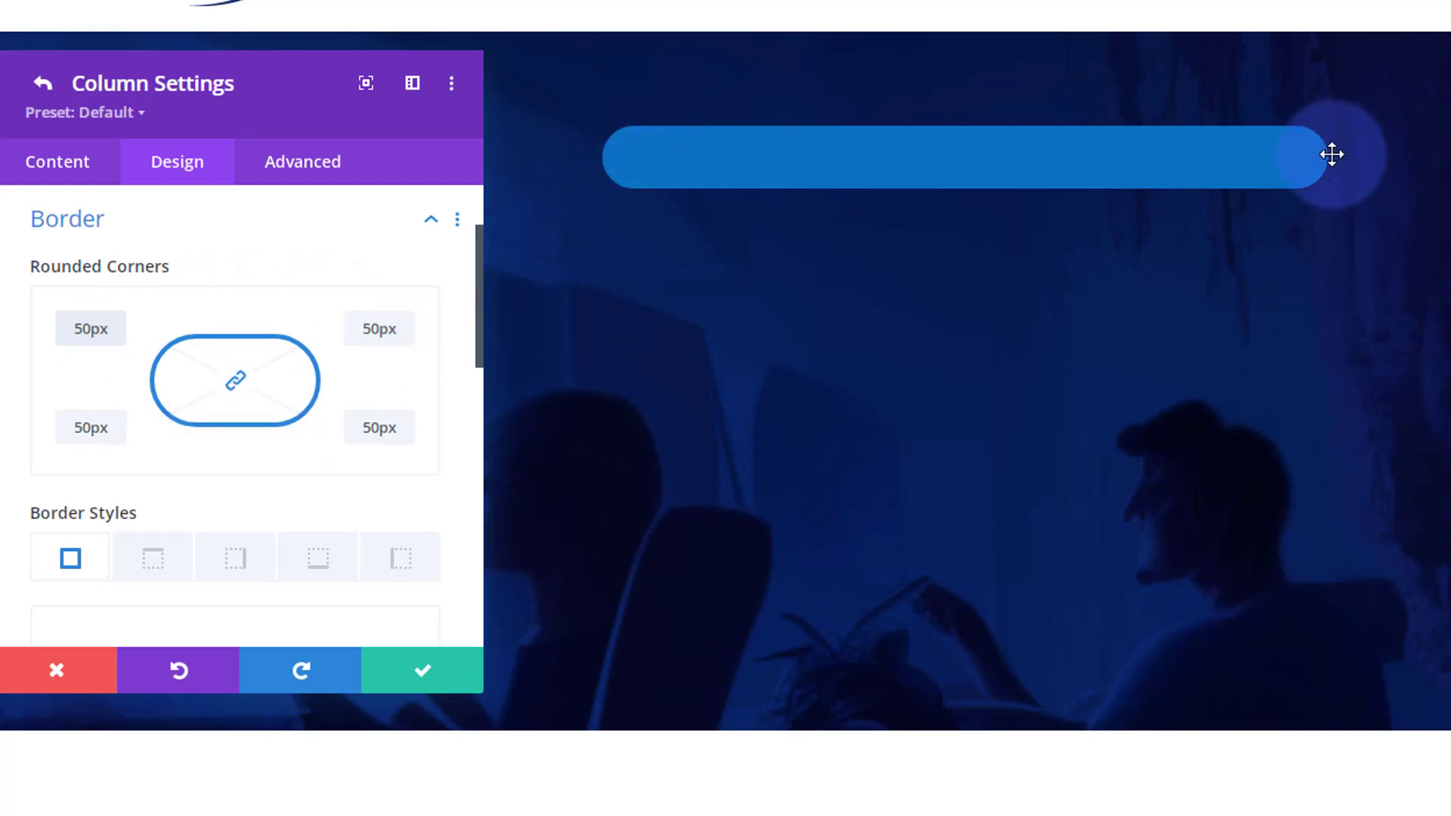
left_click(427, 675)
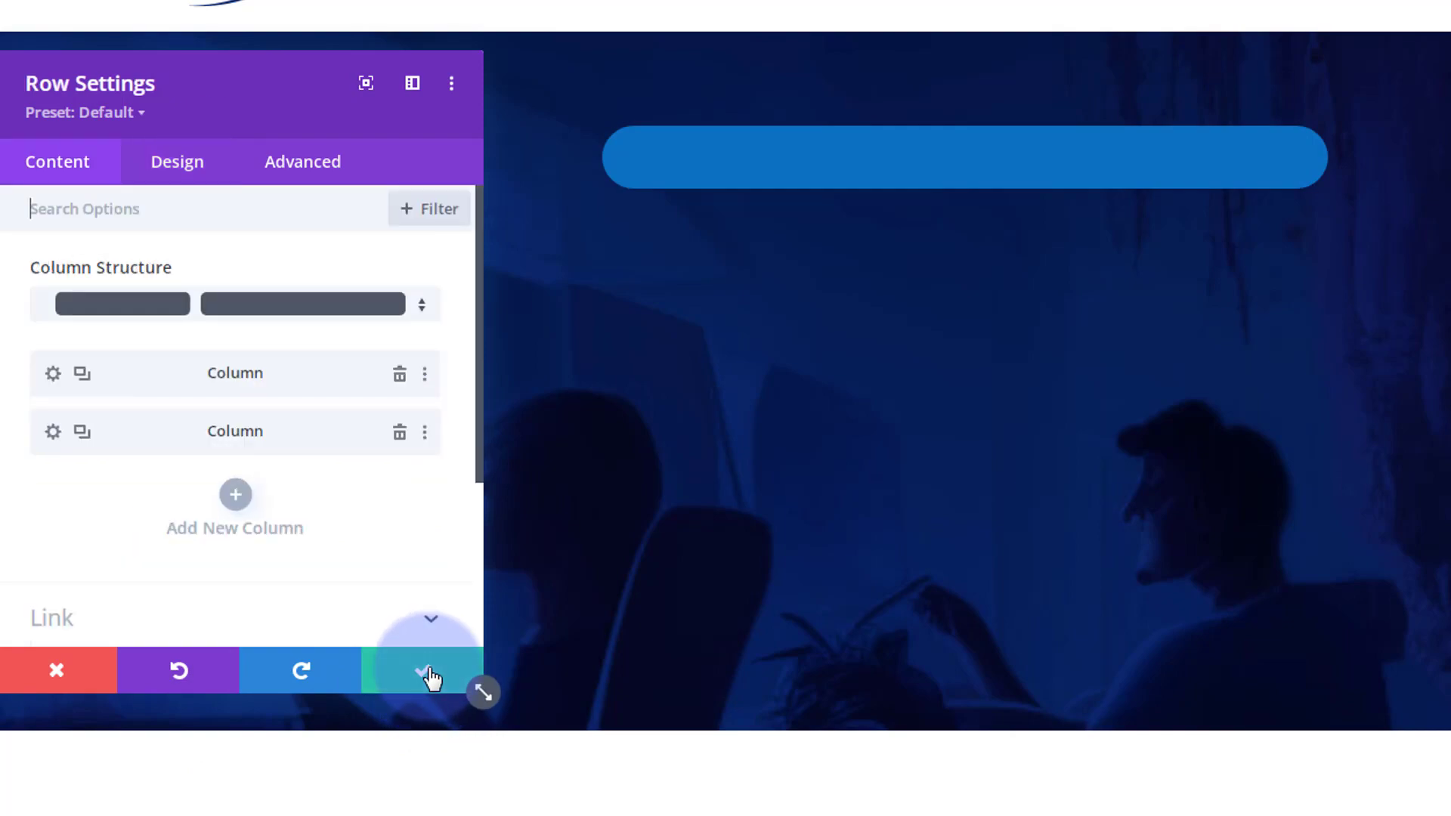
left_click(427, 675)
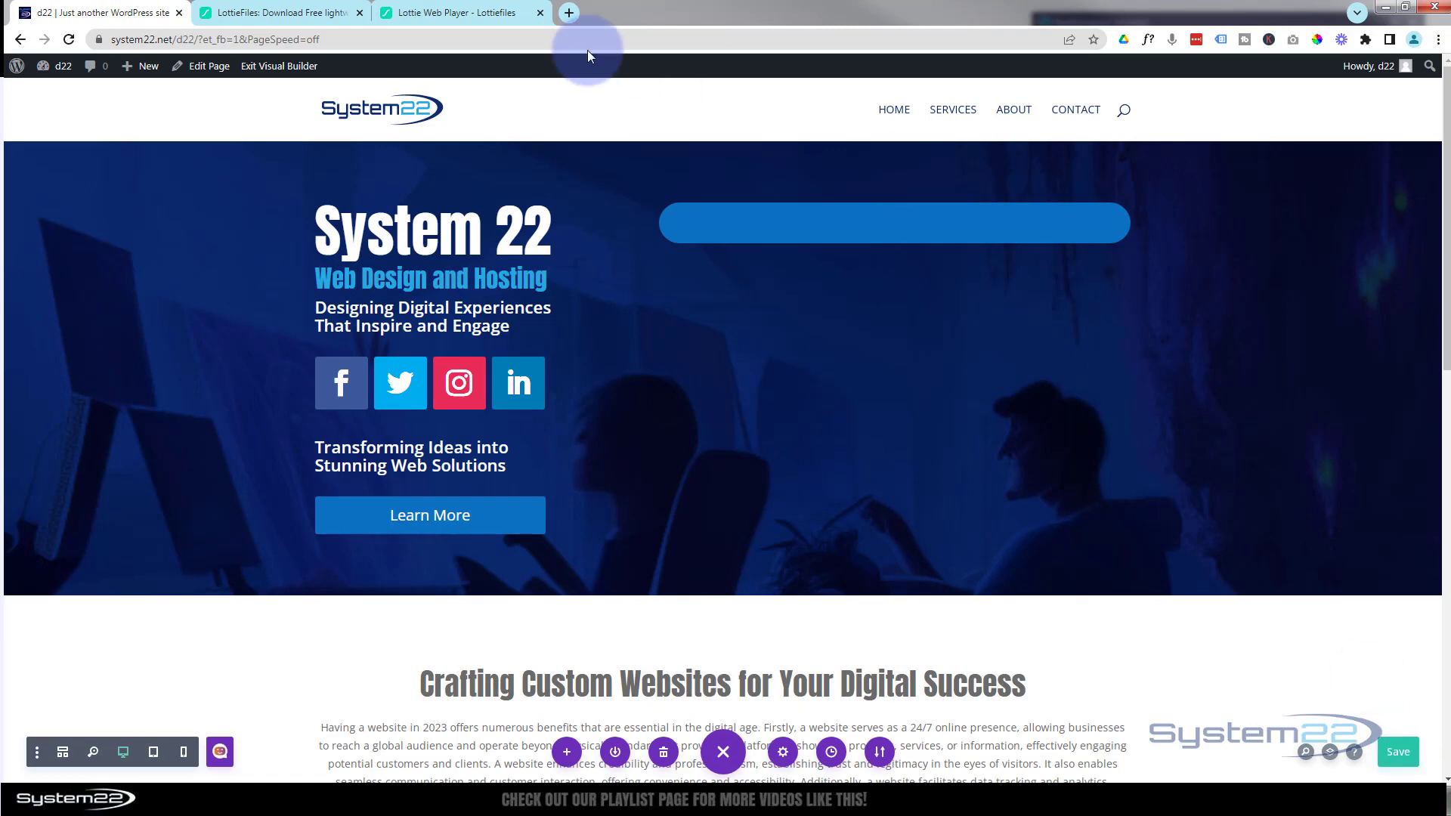
- Exit the visual builder and preview the hero section with the animation on the live page
left_click(273, 69)
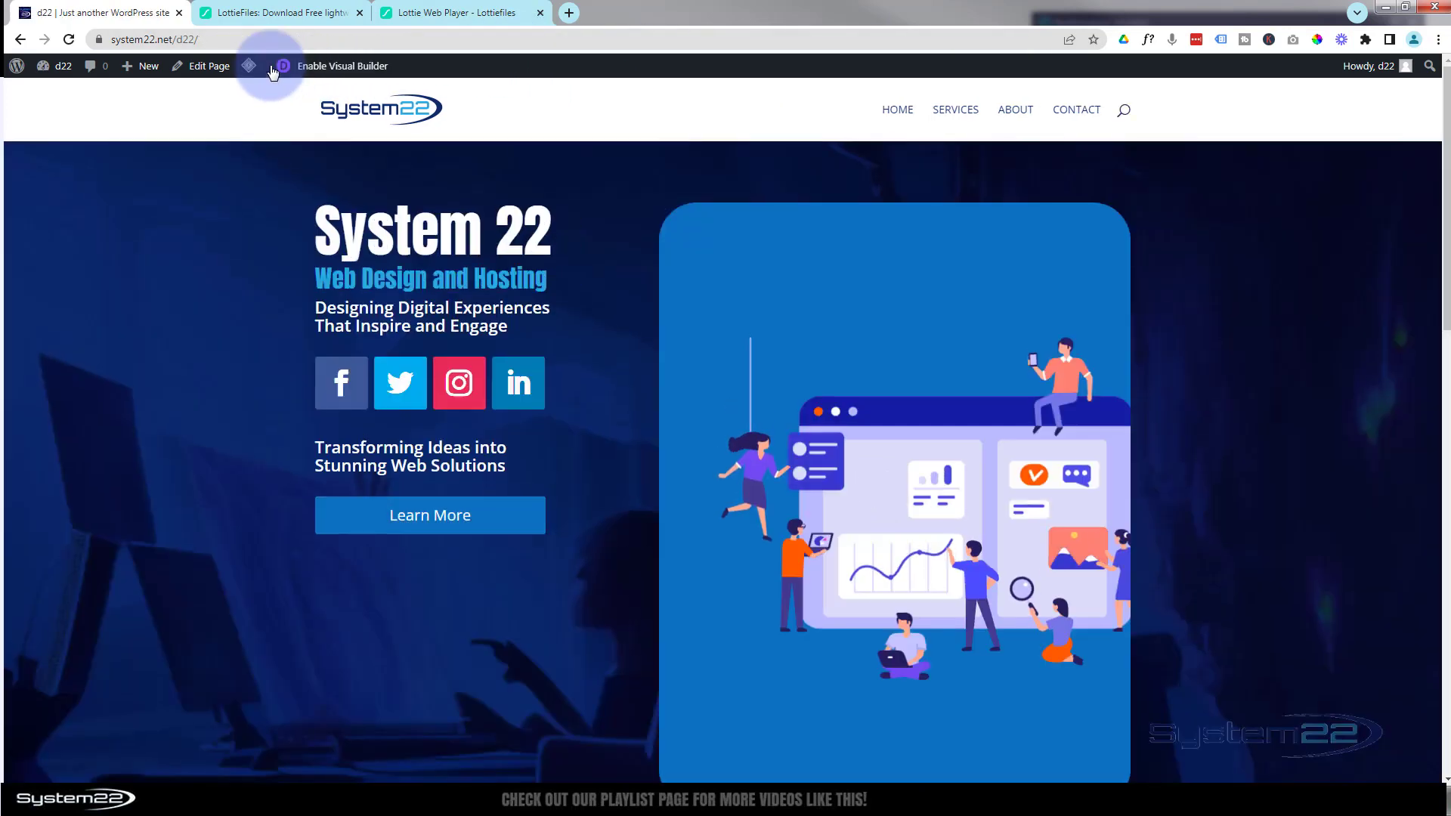
scroll(596, 327, "down", 2)
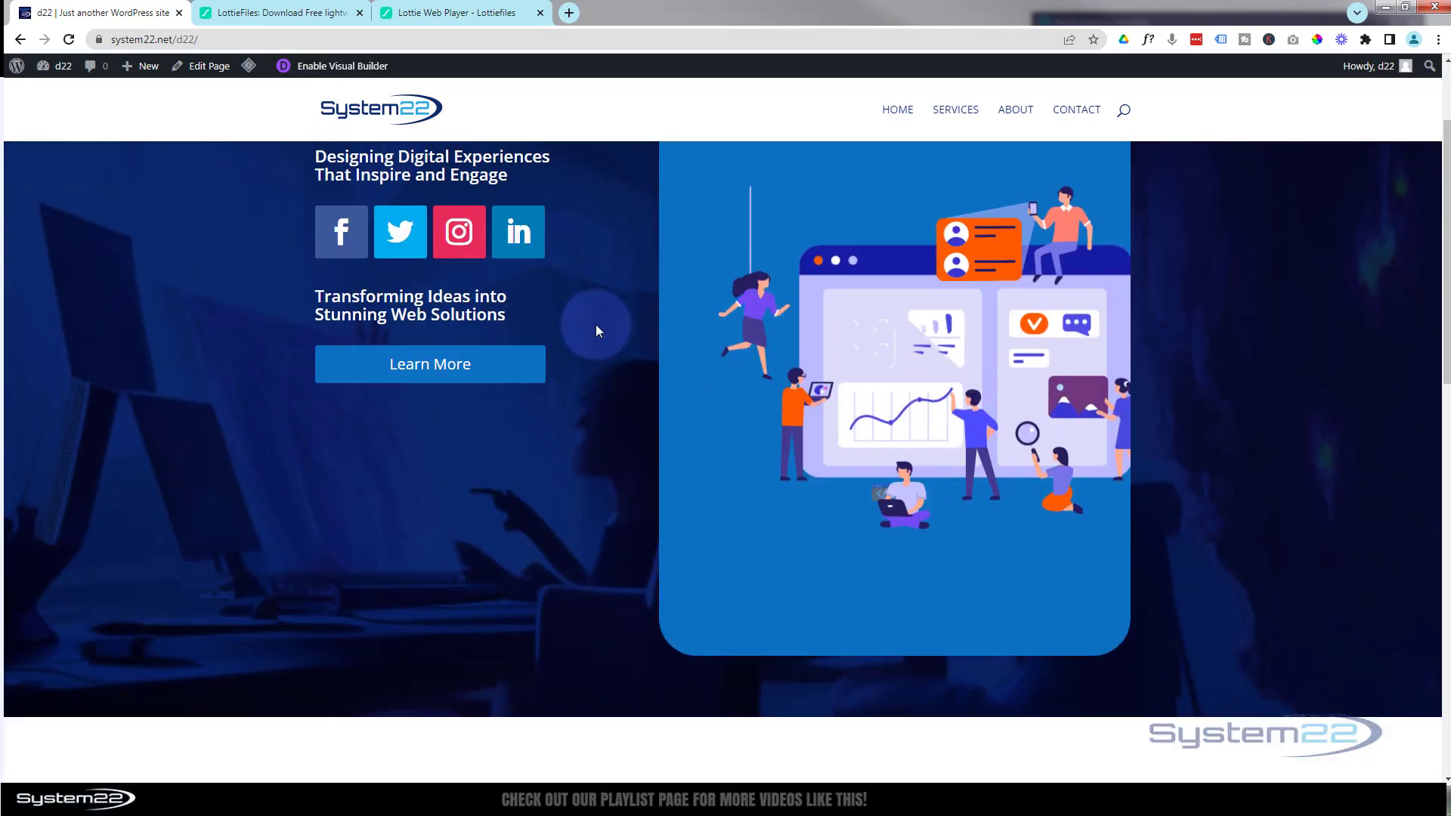
scroll(596, 324, "up", 1)
scroll(597, 323, "up", 1)
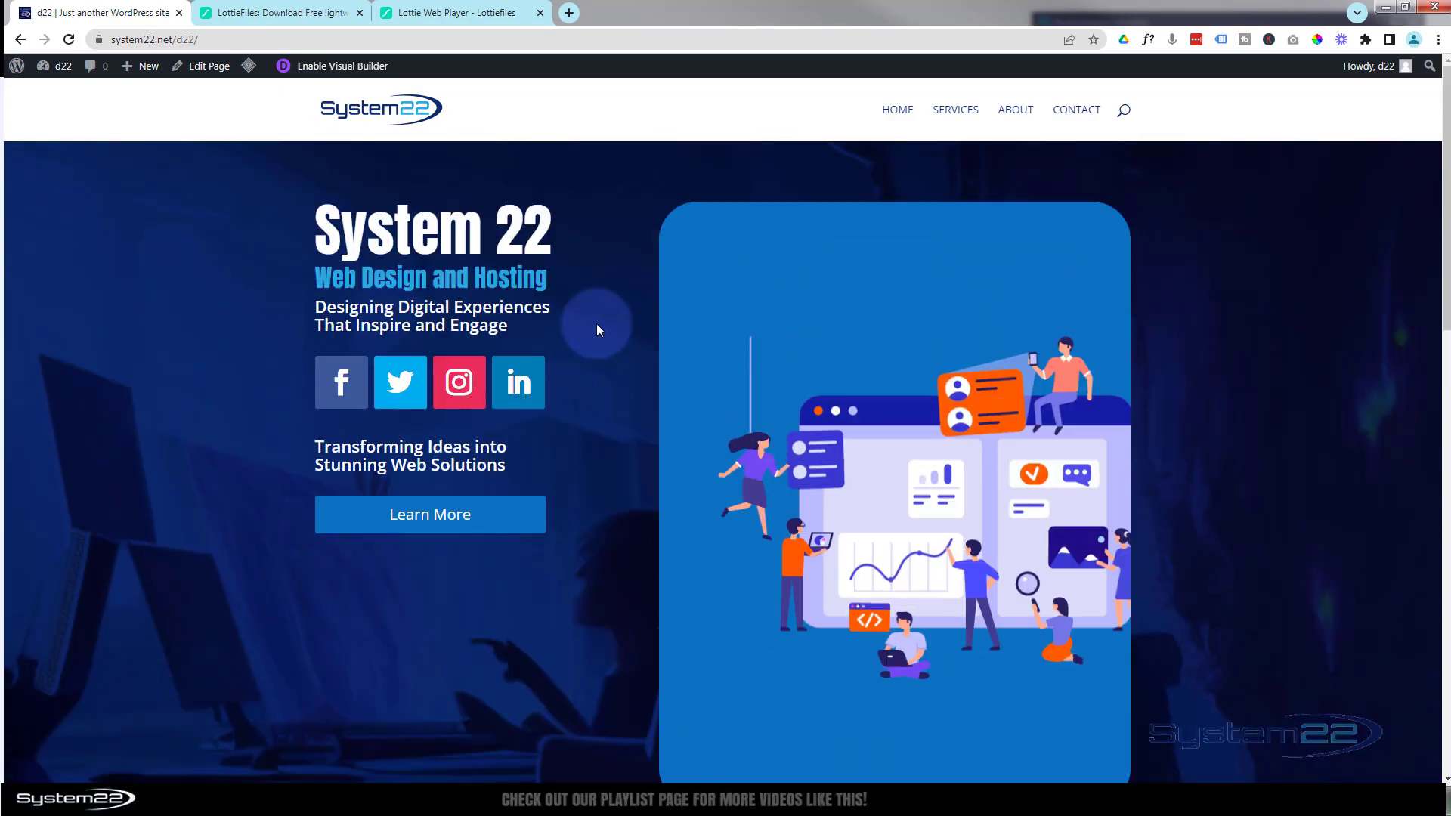
scroll(597, 323, "down", 1)
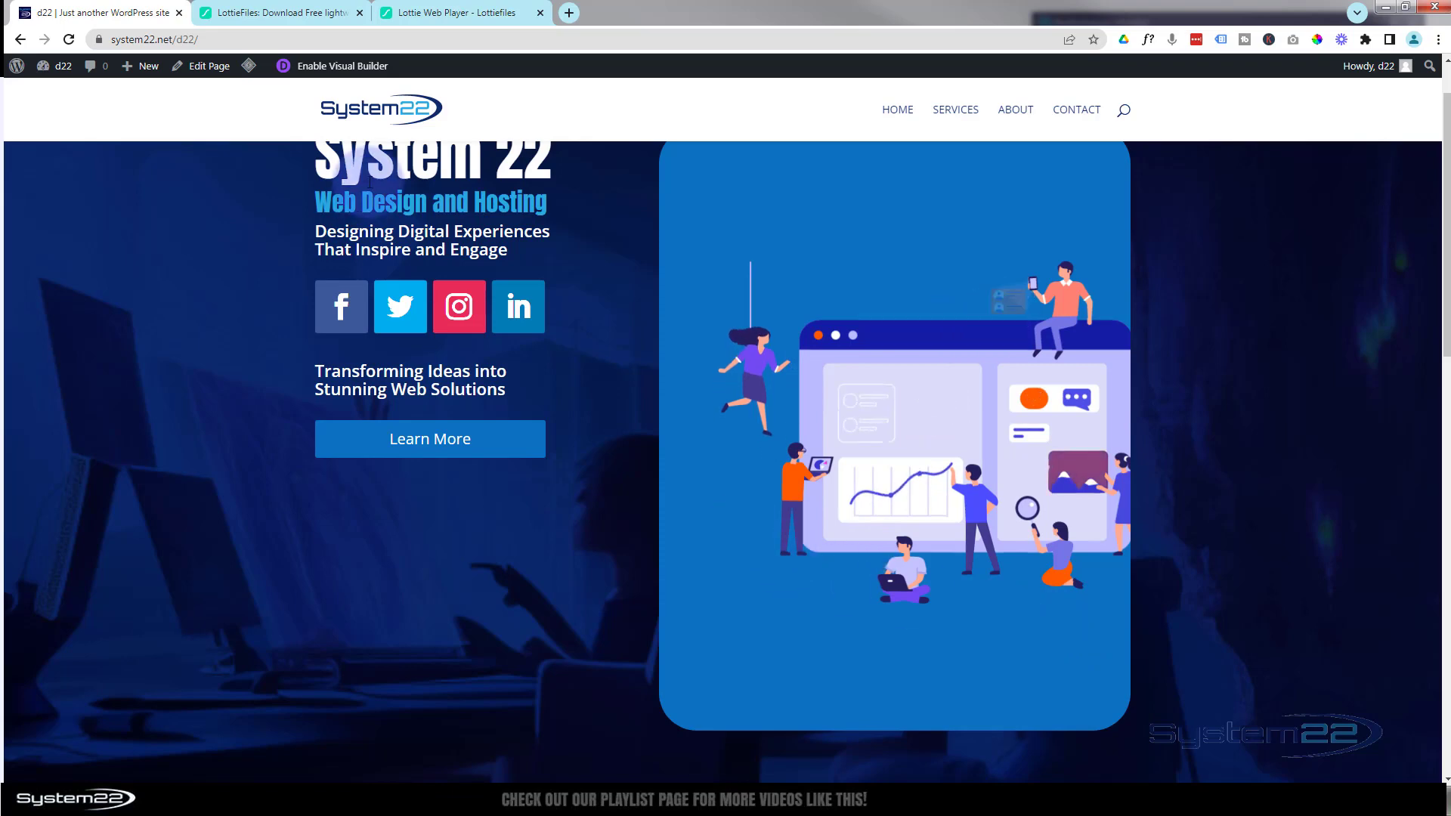
scroll(270, 264, "up", 1)
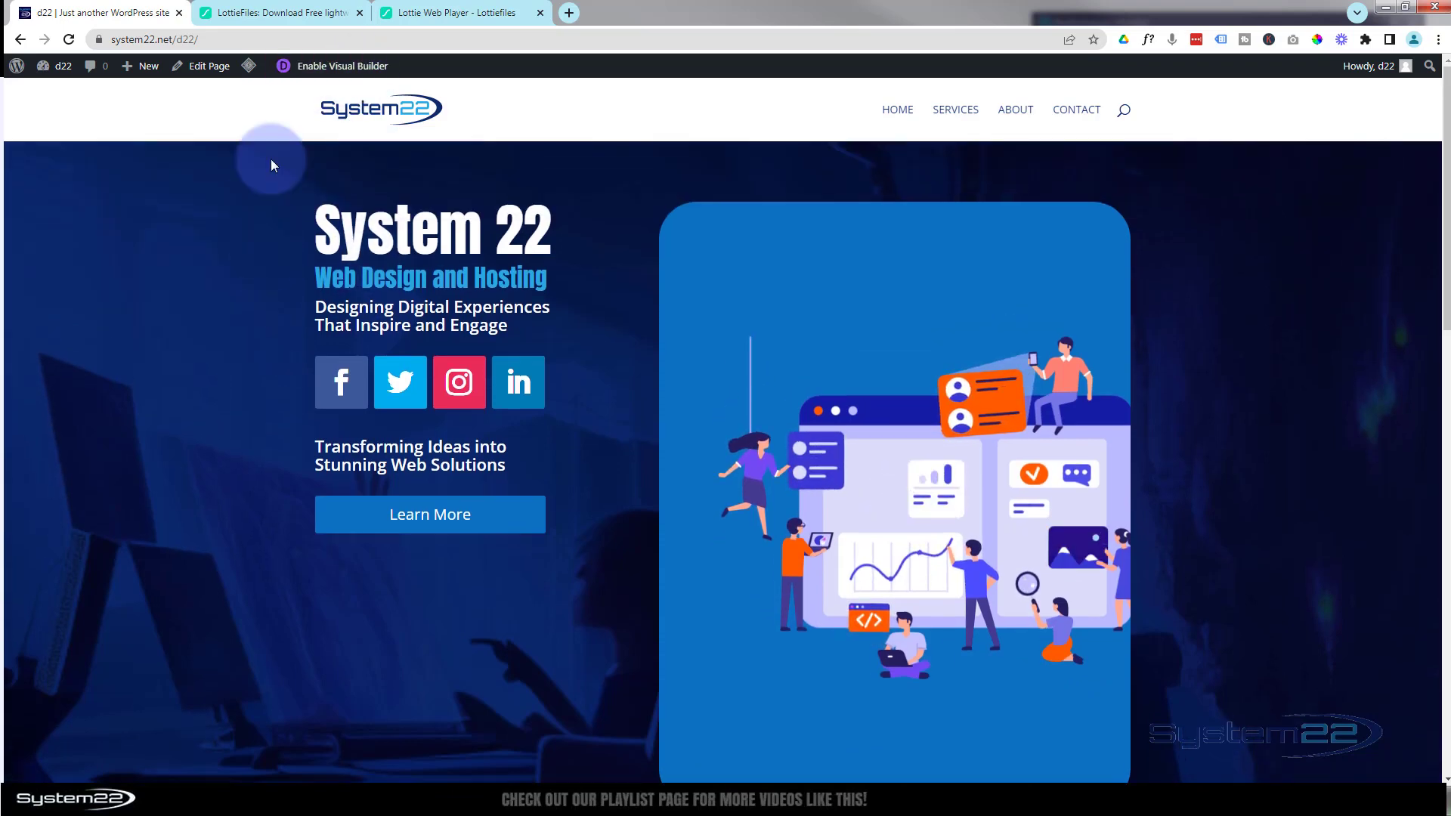
- Reopen the hero's Code module in the visual builder and change the Lottie player's width and height to 700px
left_click(346, 68)
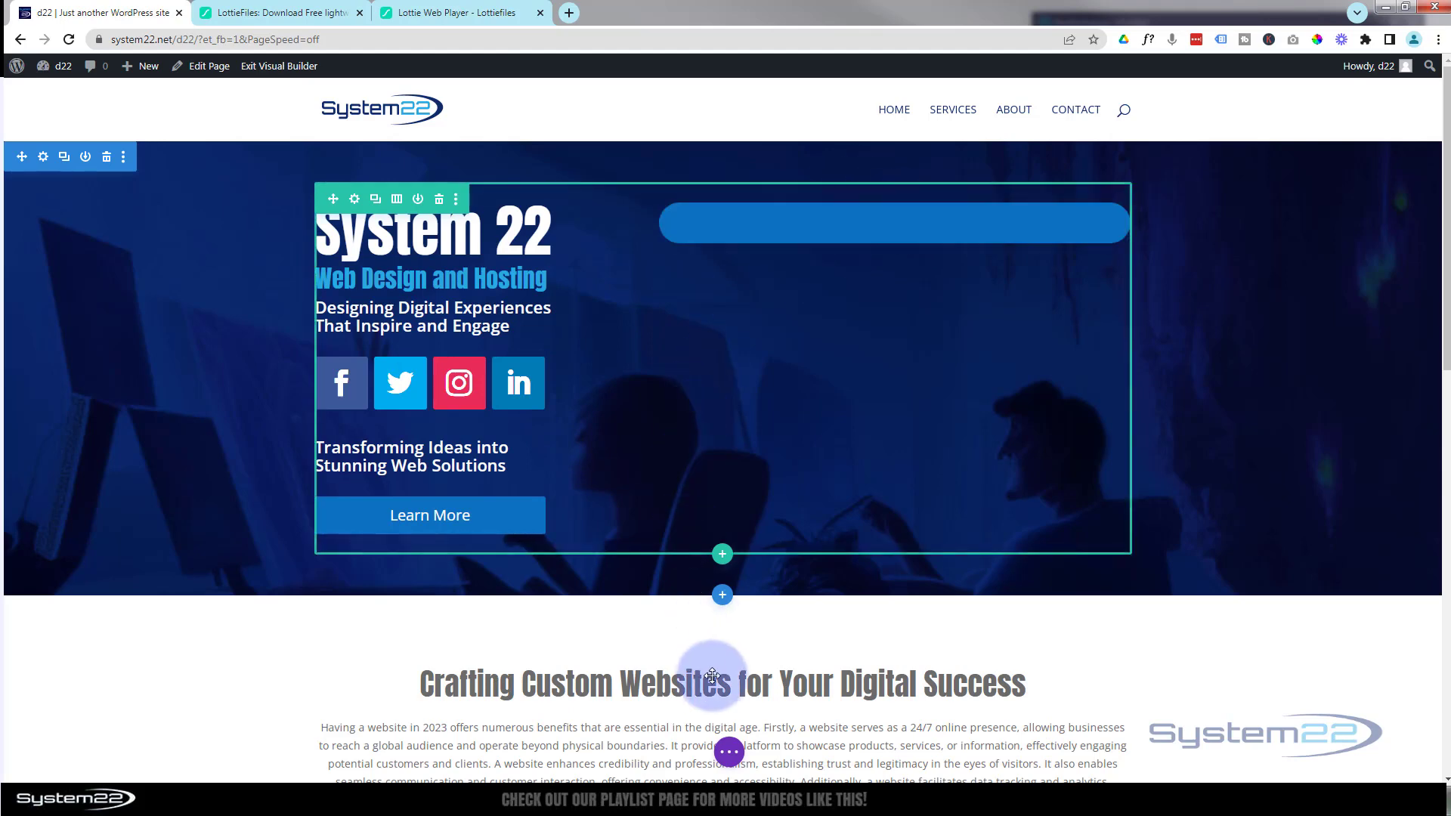
left_click(724, 752)
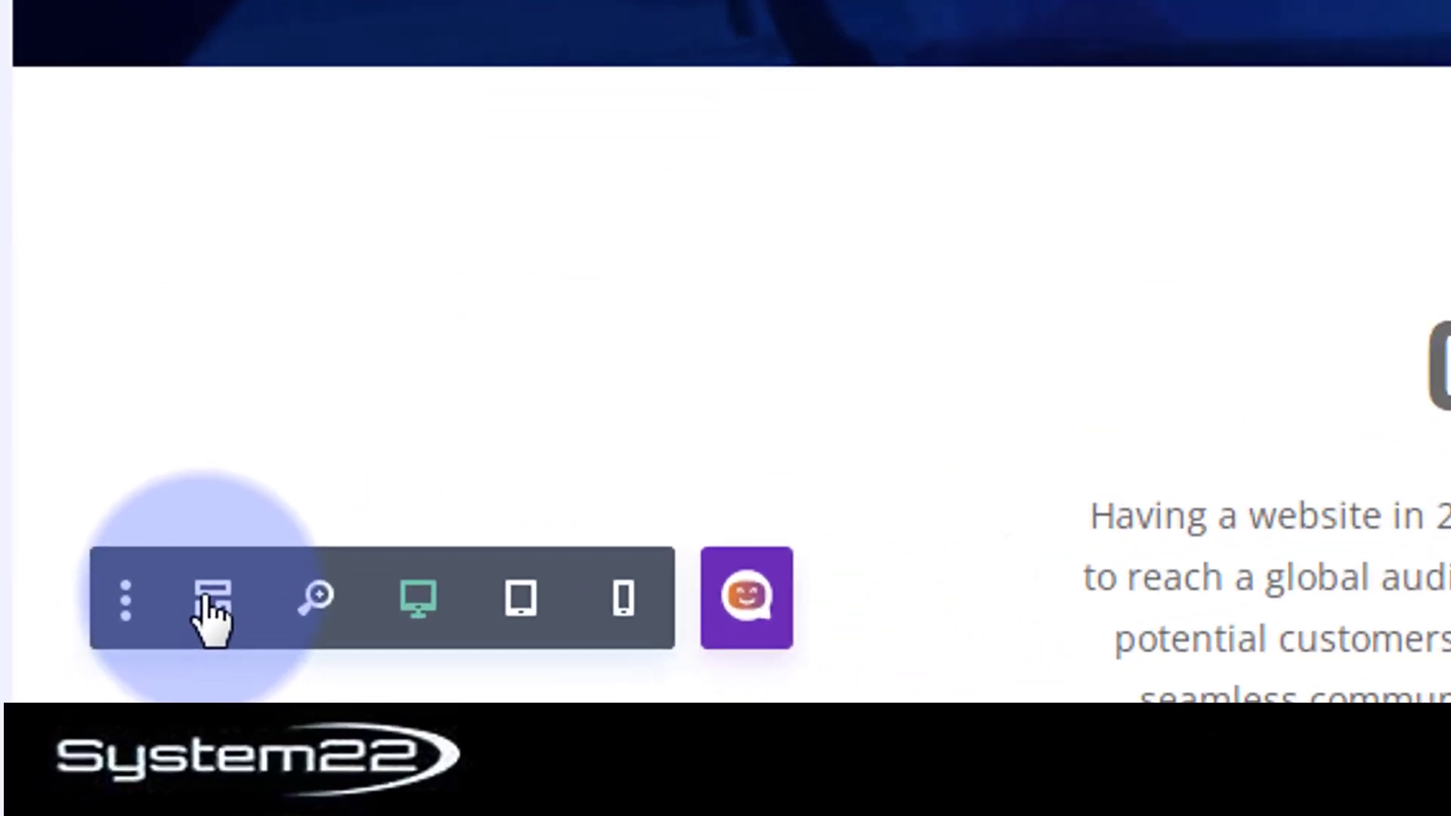
left_click(65, 750)
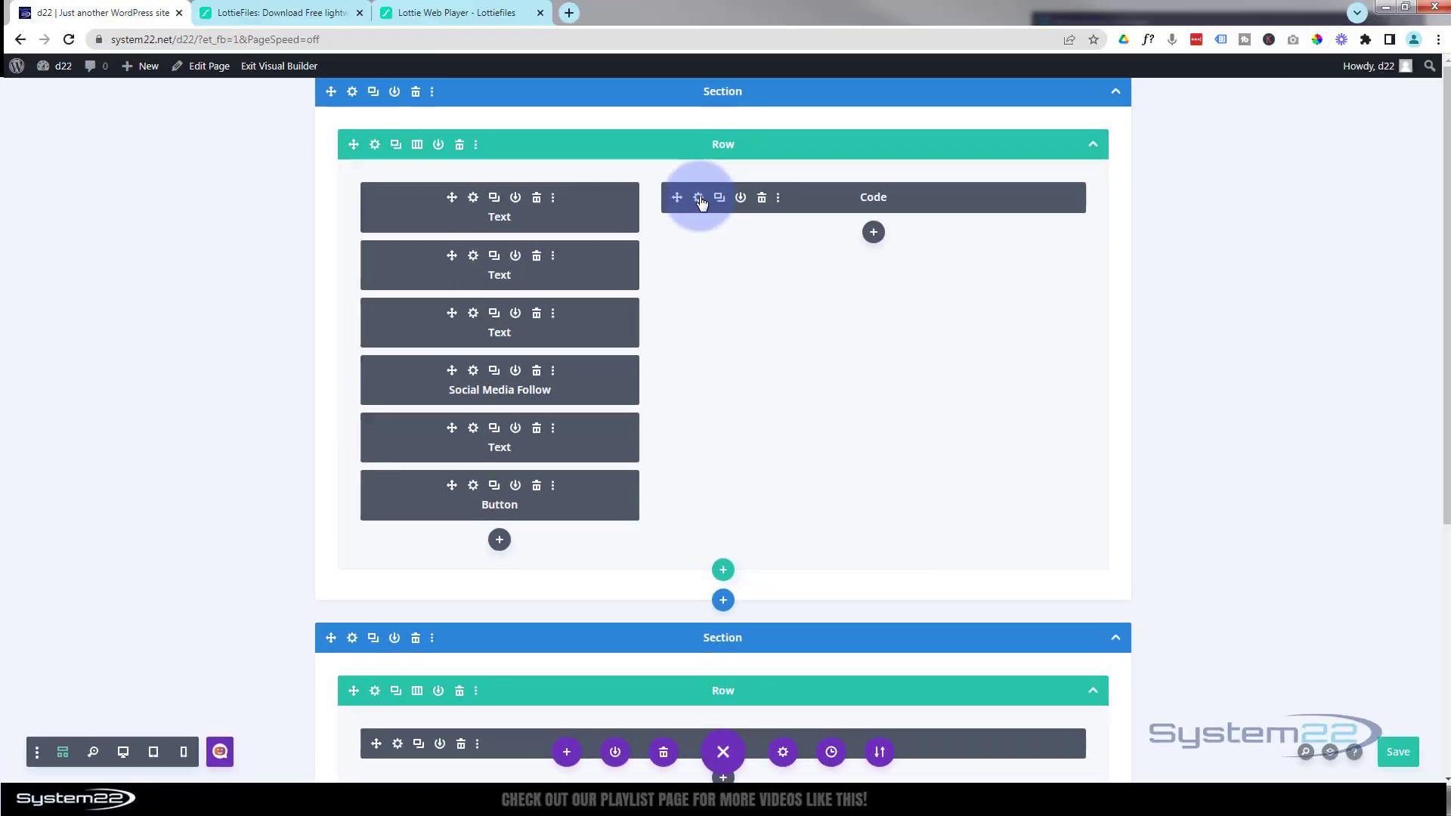
left_click(699, 199)
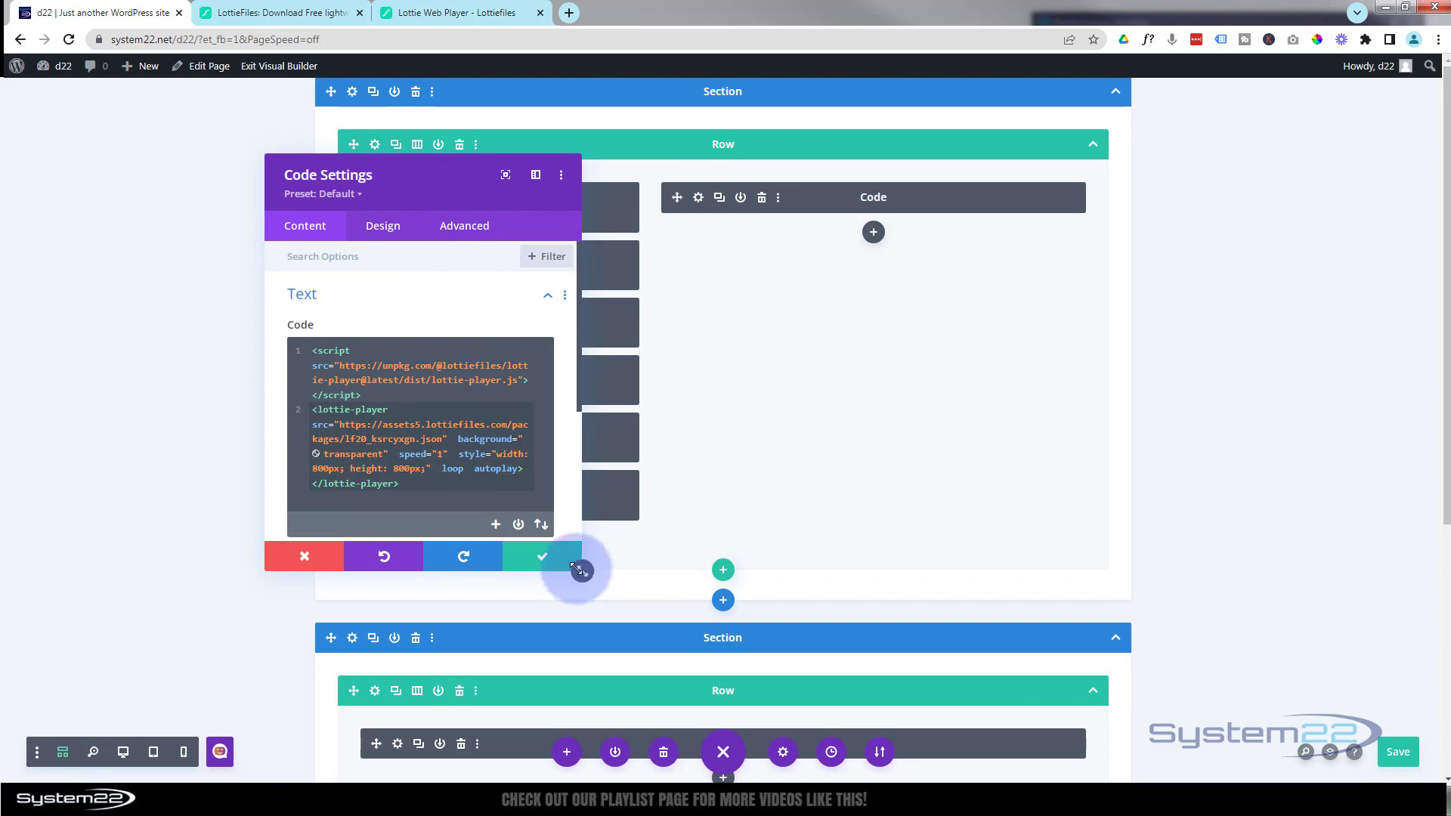
left_click_drag(581, 571, 874, 593)
left_click(495, 434)
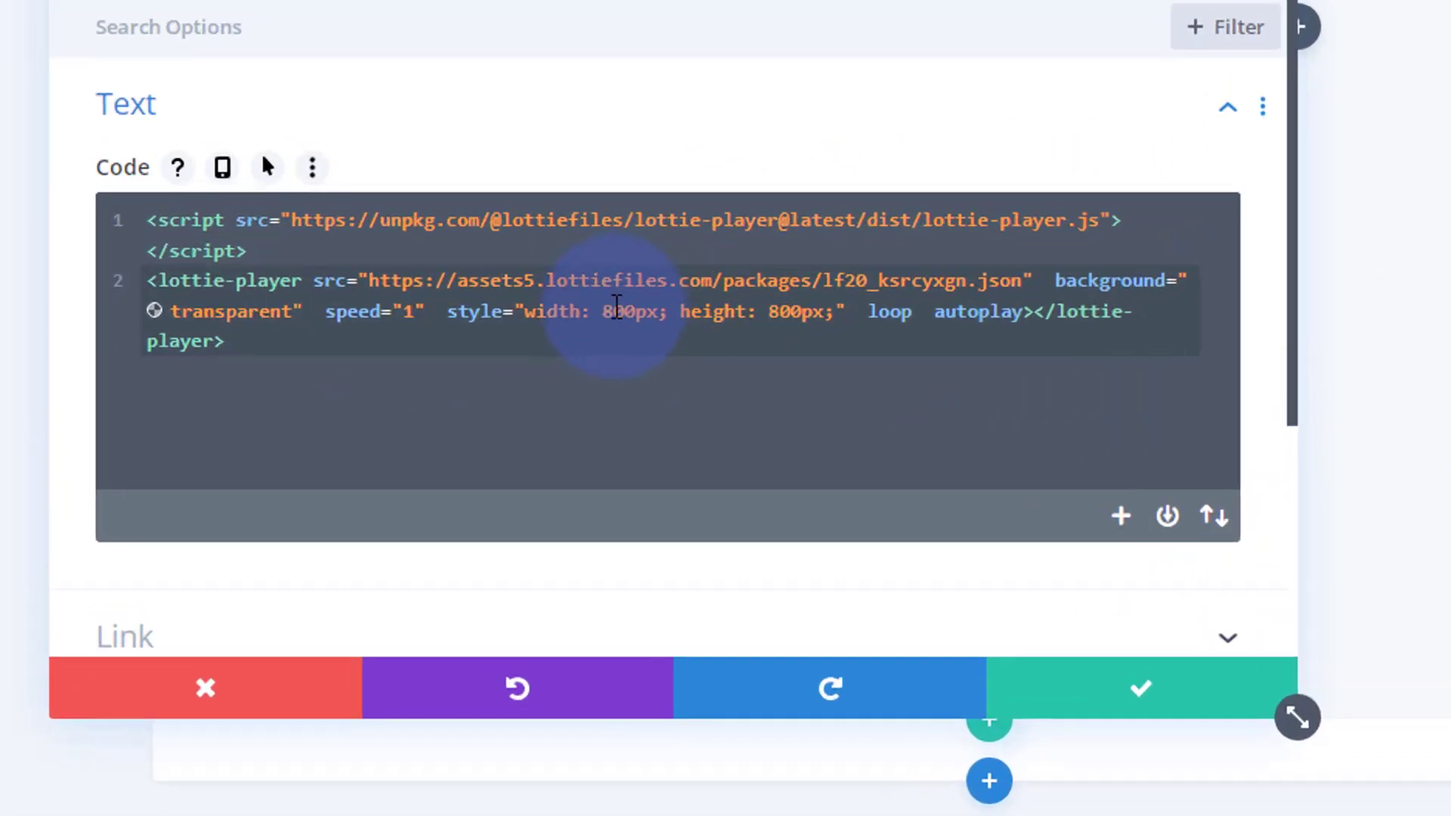
left_click_drag(535, 394, 542, 395)
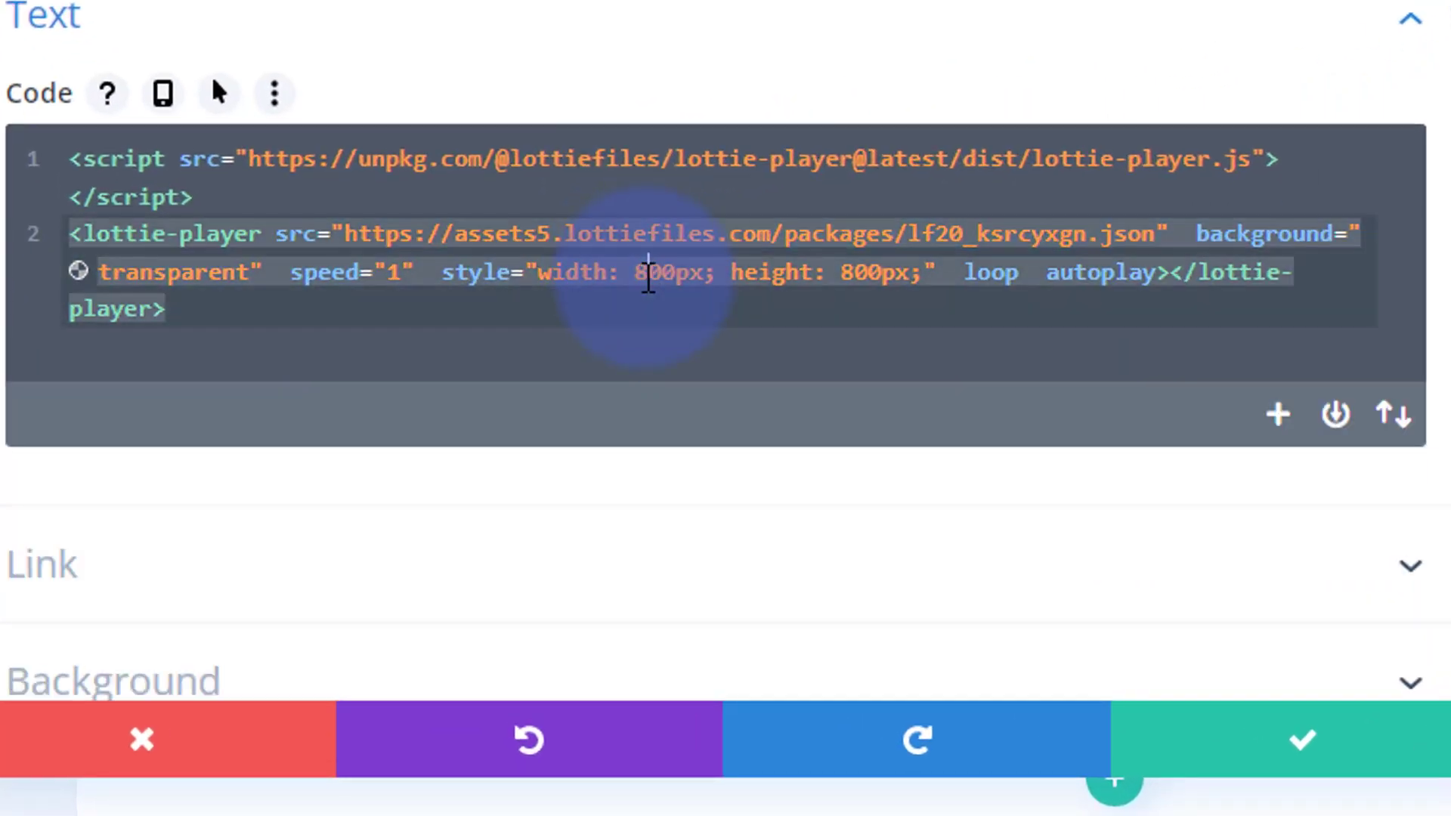
left_click(633, 293)
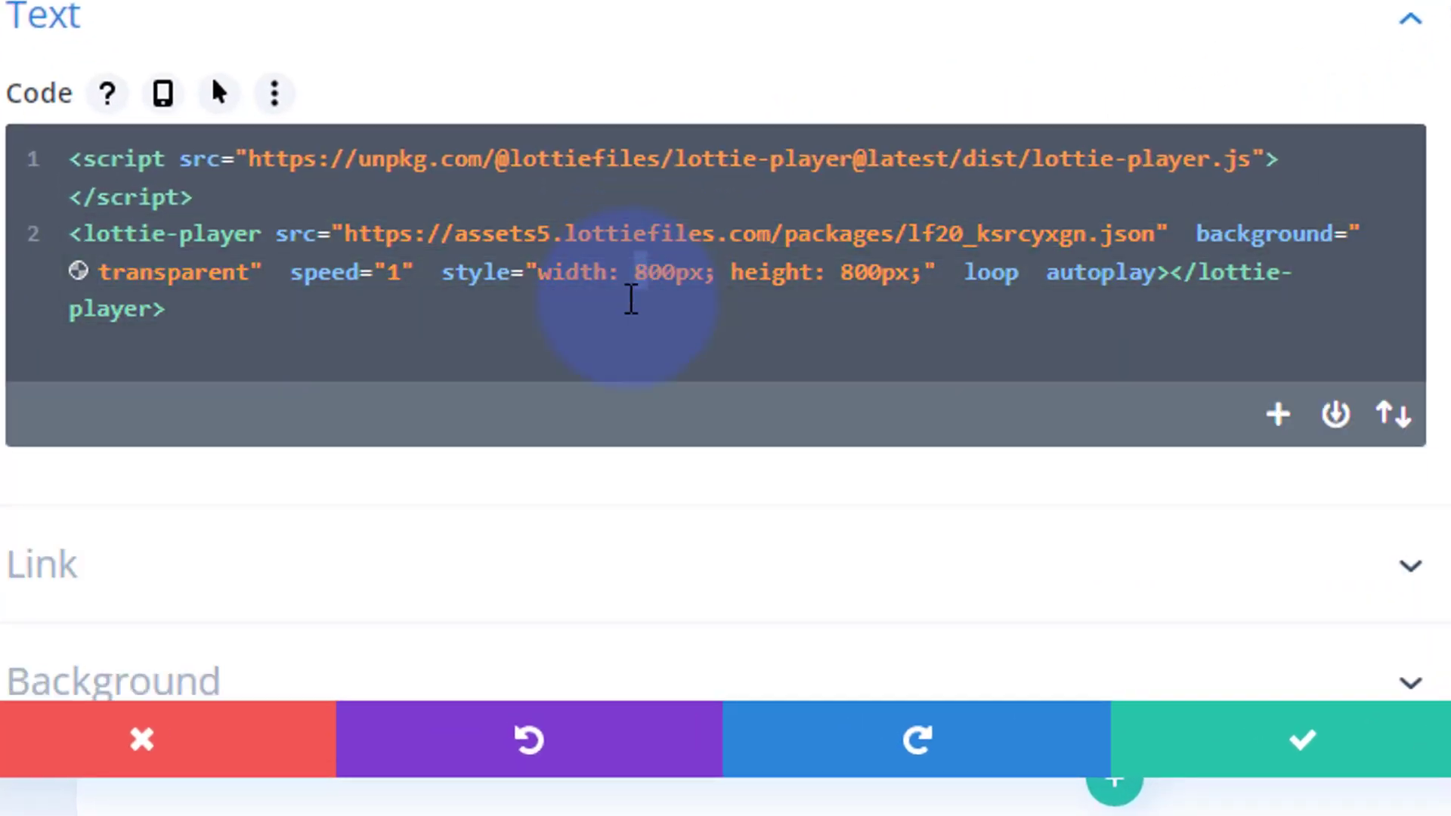
type("7")
left_click_drag(842, 273, 854, 269)
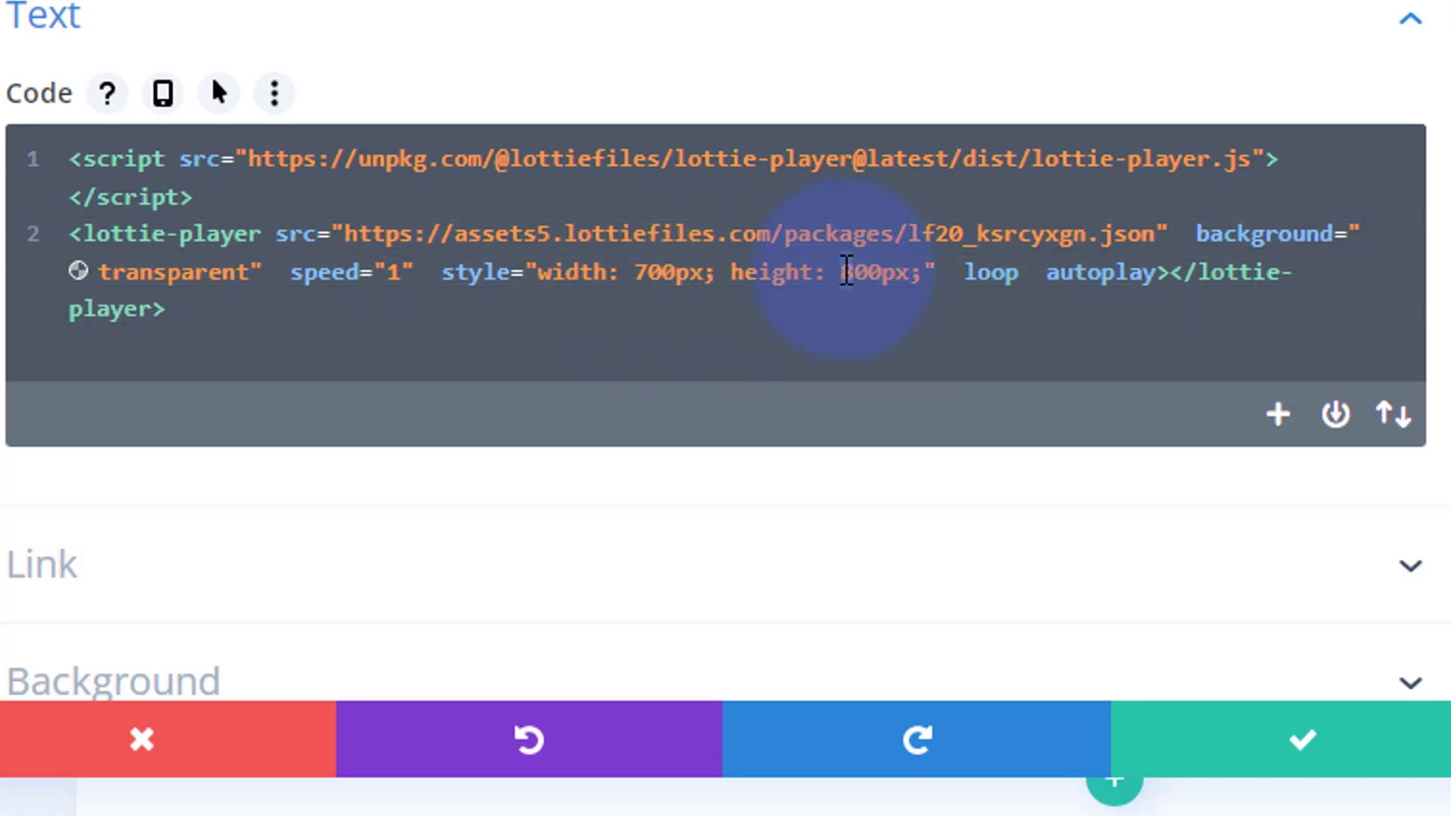
type("7")
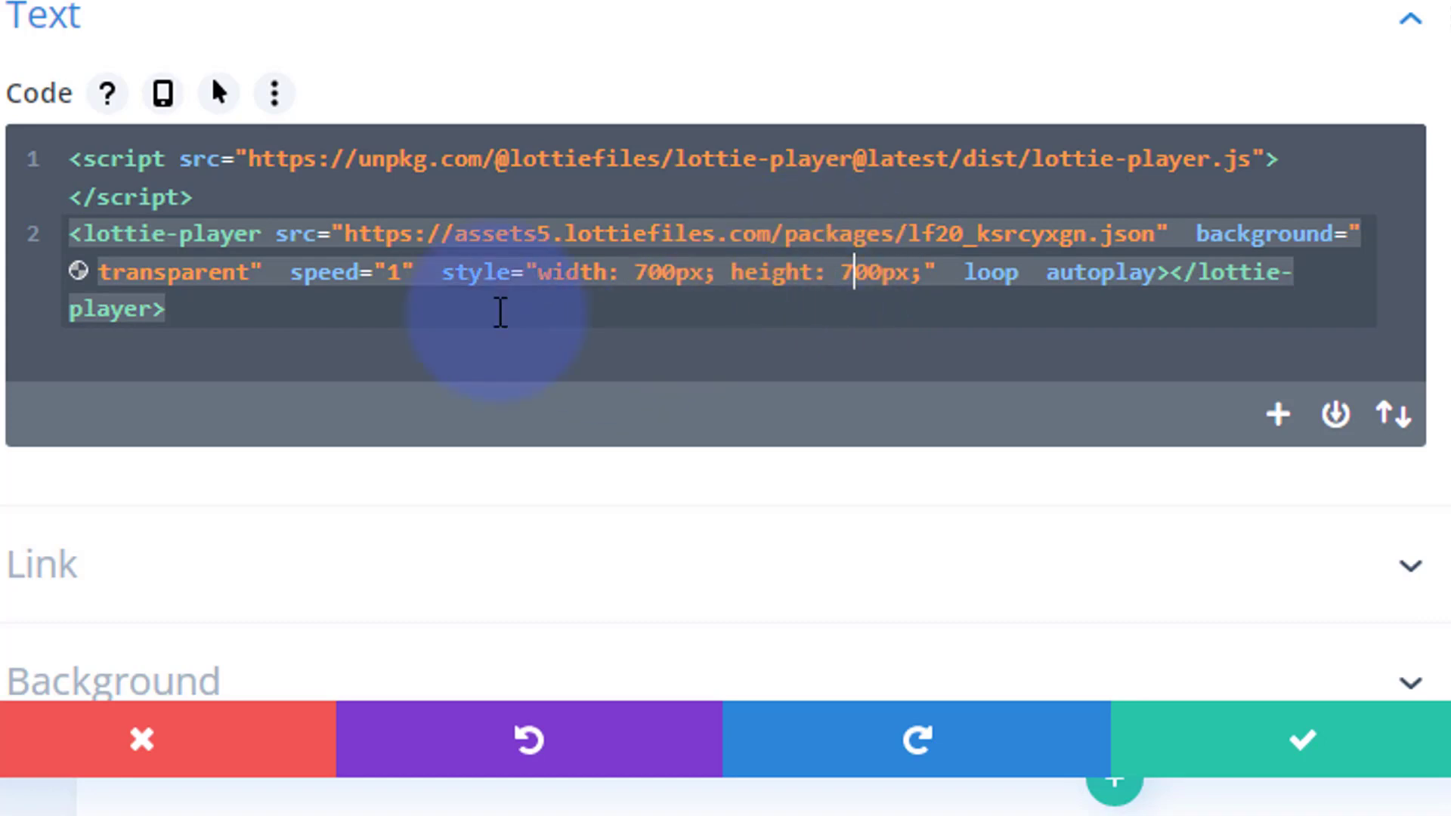
- Set the Lottie player's speed to 0.5 in the embed code
left_click_drag(393, 270, 400, 270)
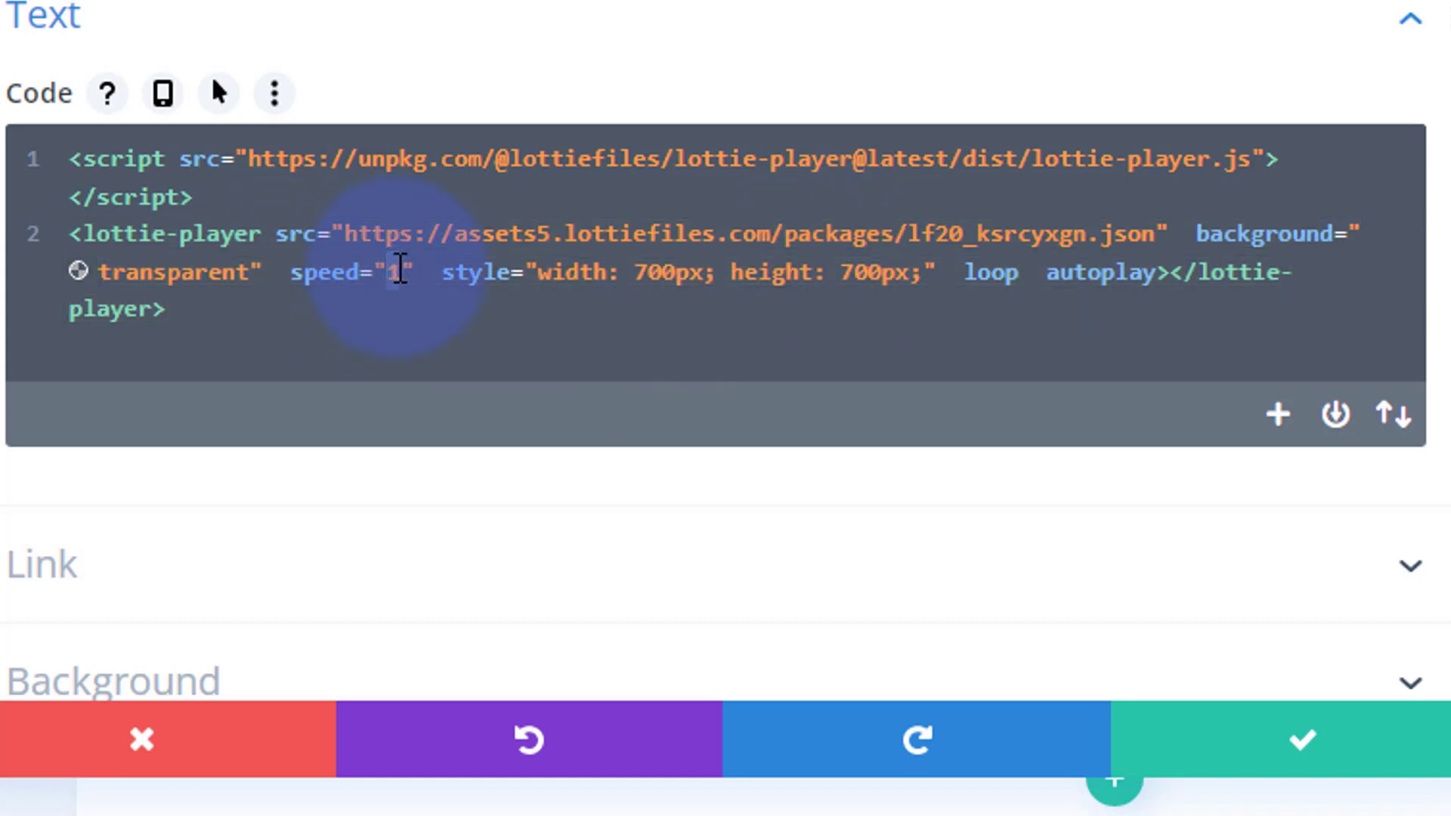
type("0.5")
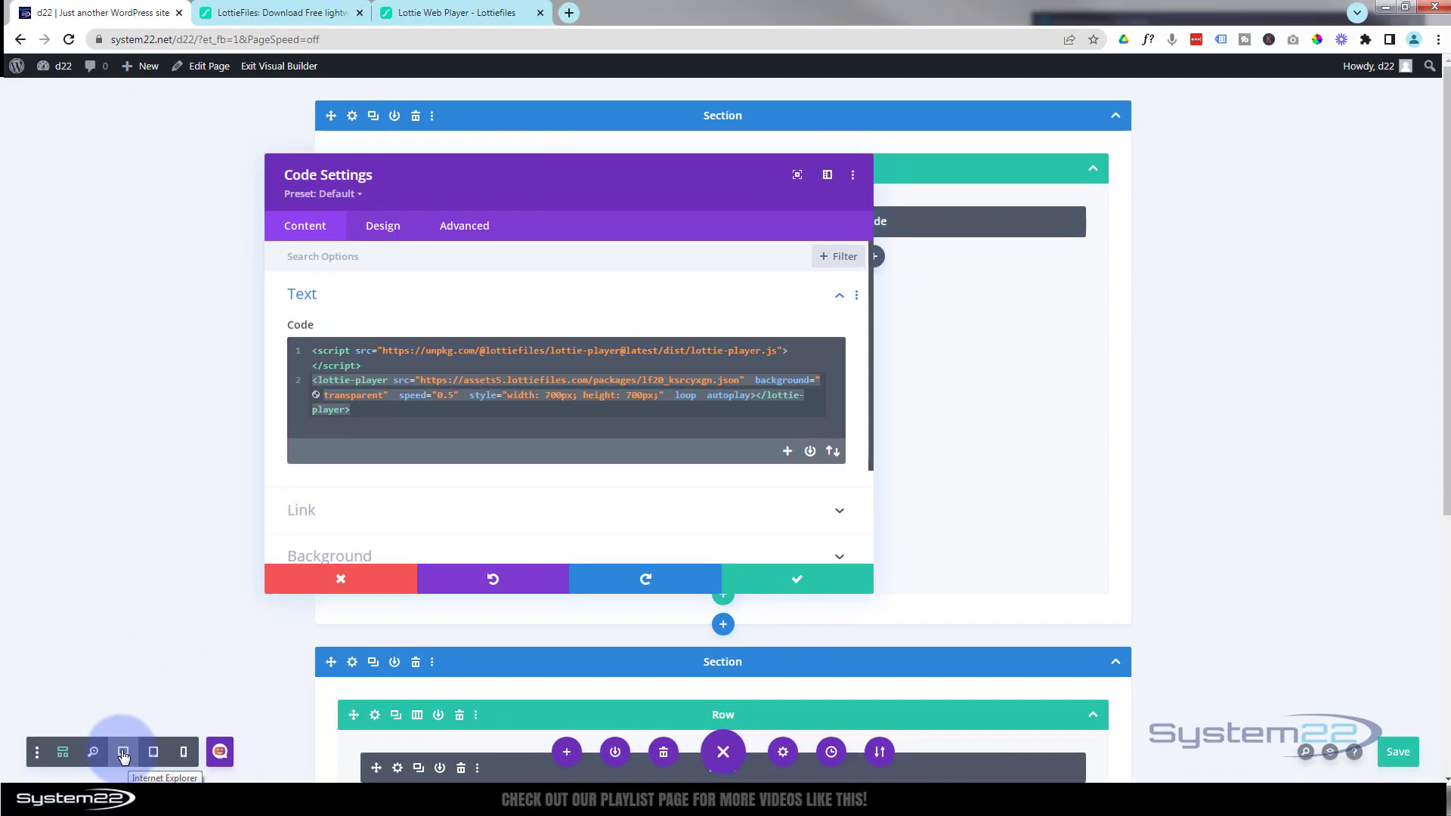
left_click(123, 754)
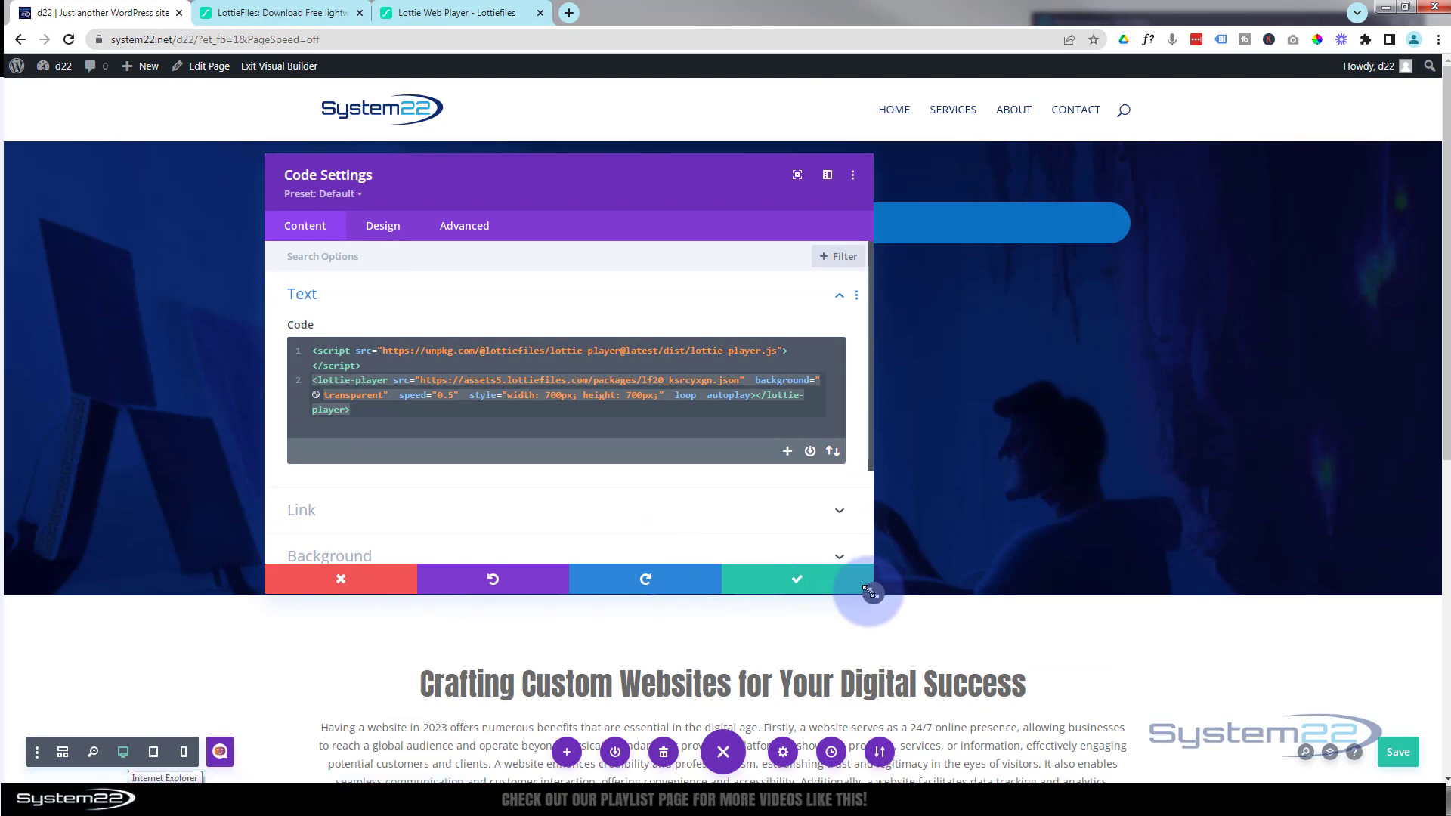
left_click_drag(874, 593, 641, 596)
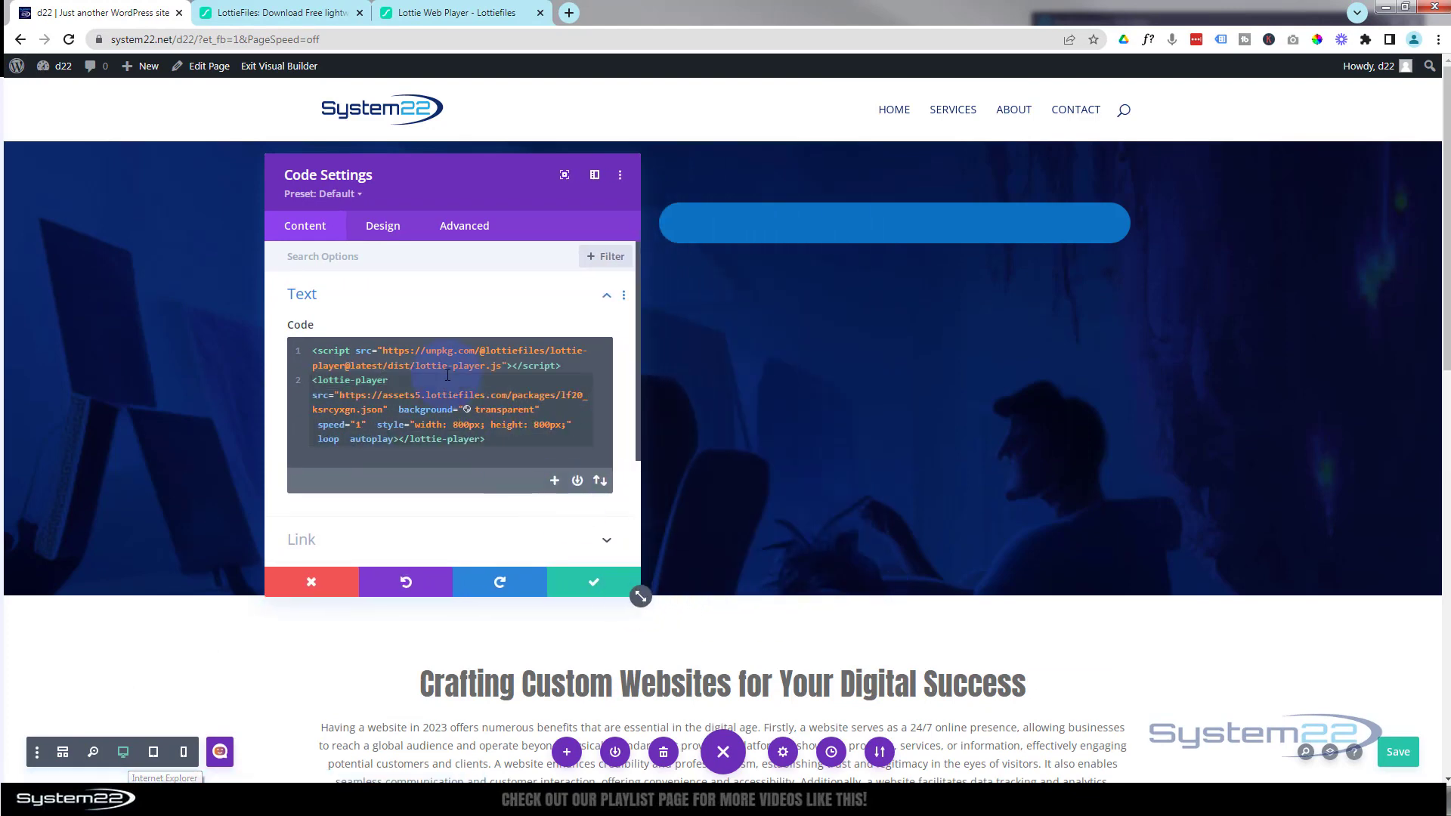
- Set the Code module's max height to 600px in its sizing options
left_click(376, 226)
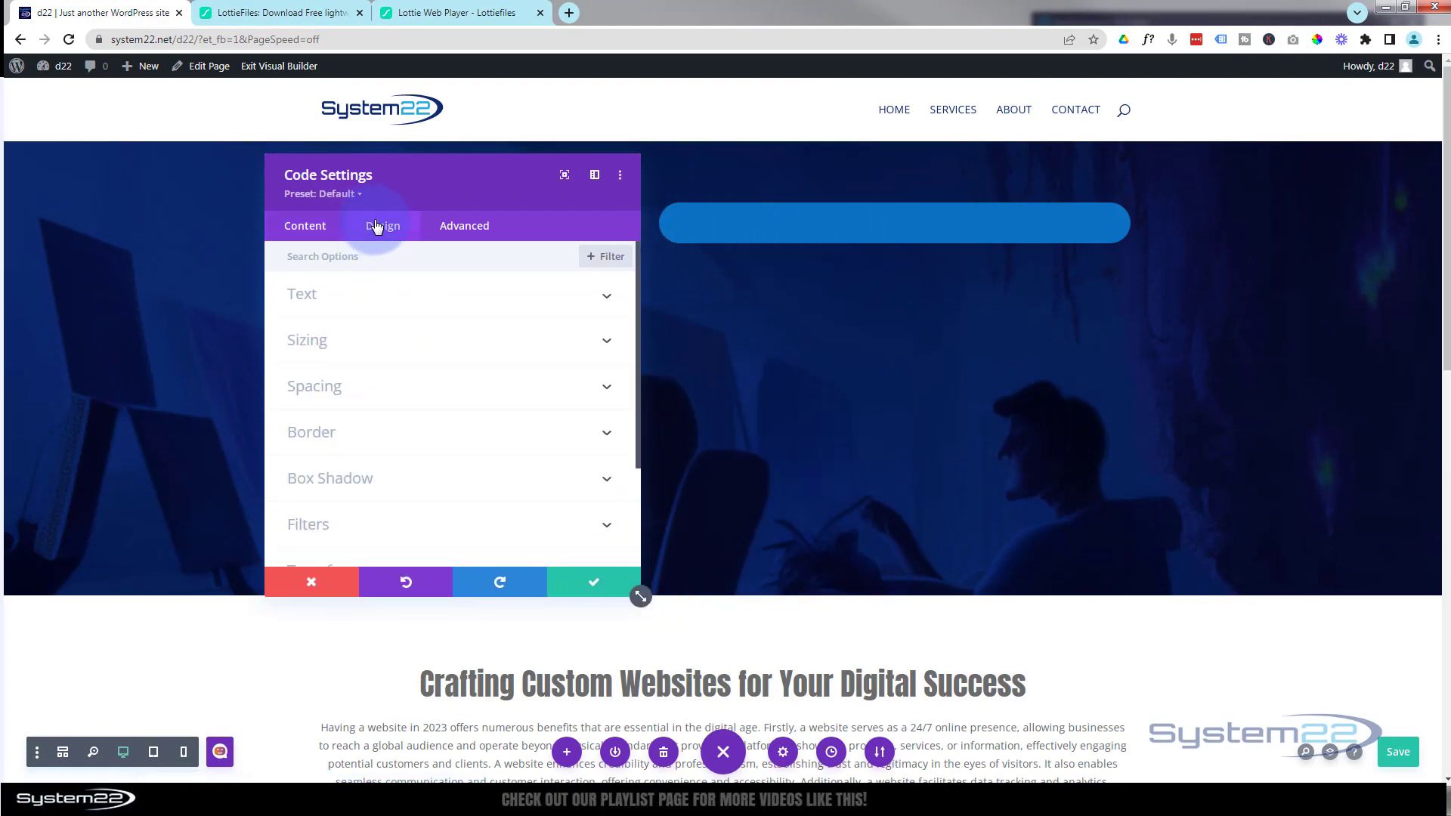
left_click(376, 347)
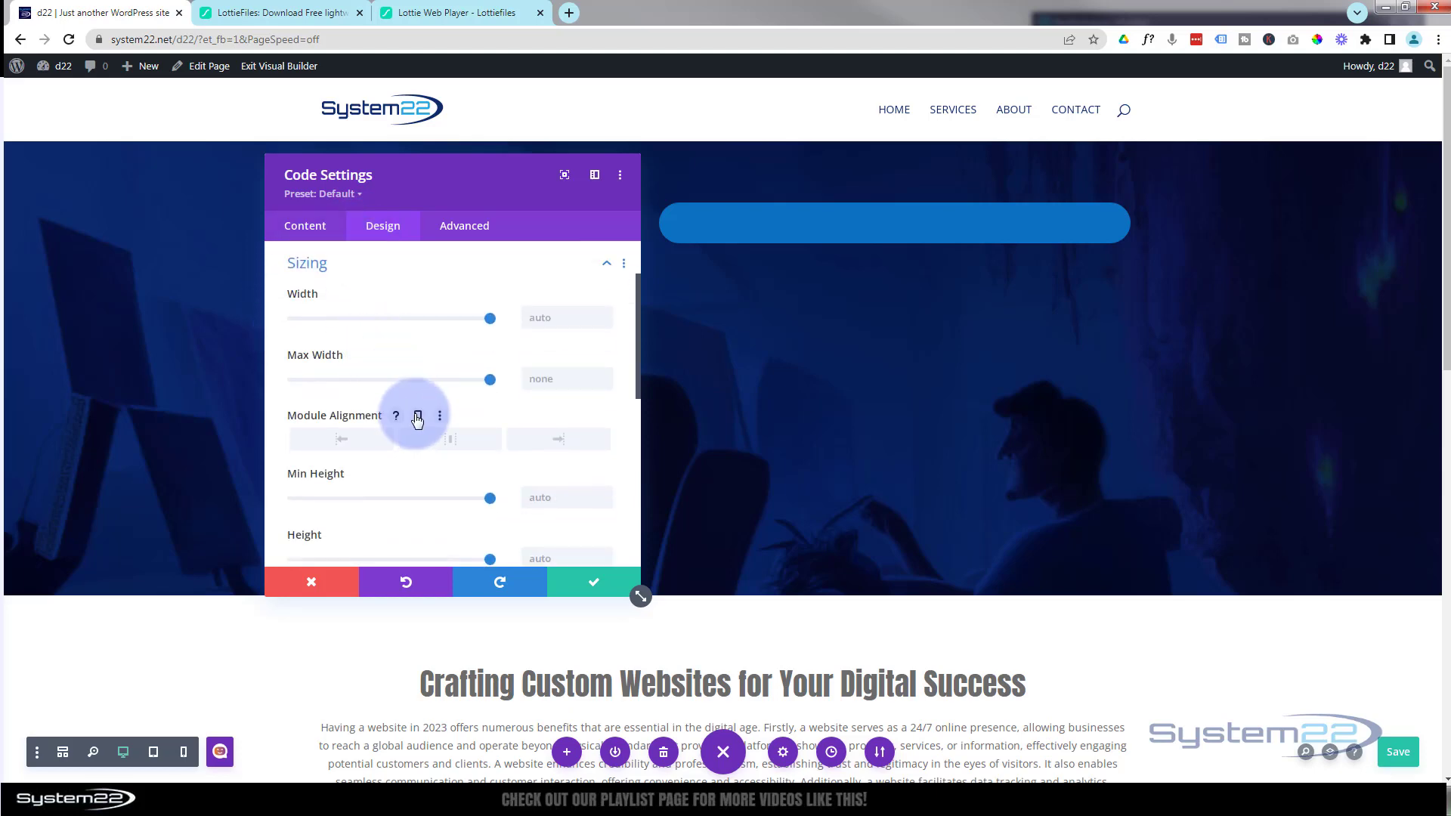
scroll(416, 416, "down", 1)
scroll(417, 421, "down", 1)
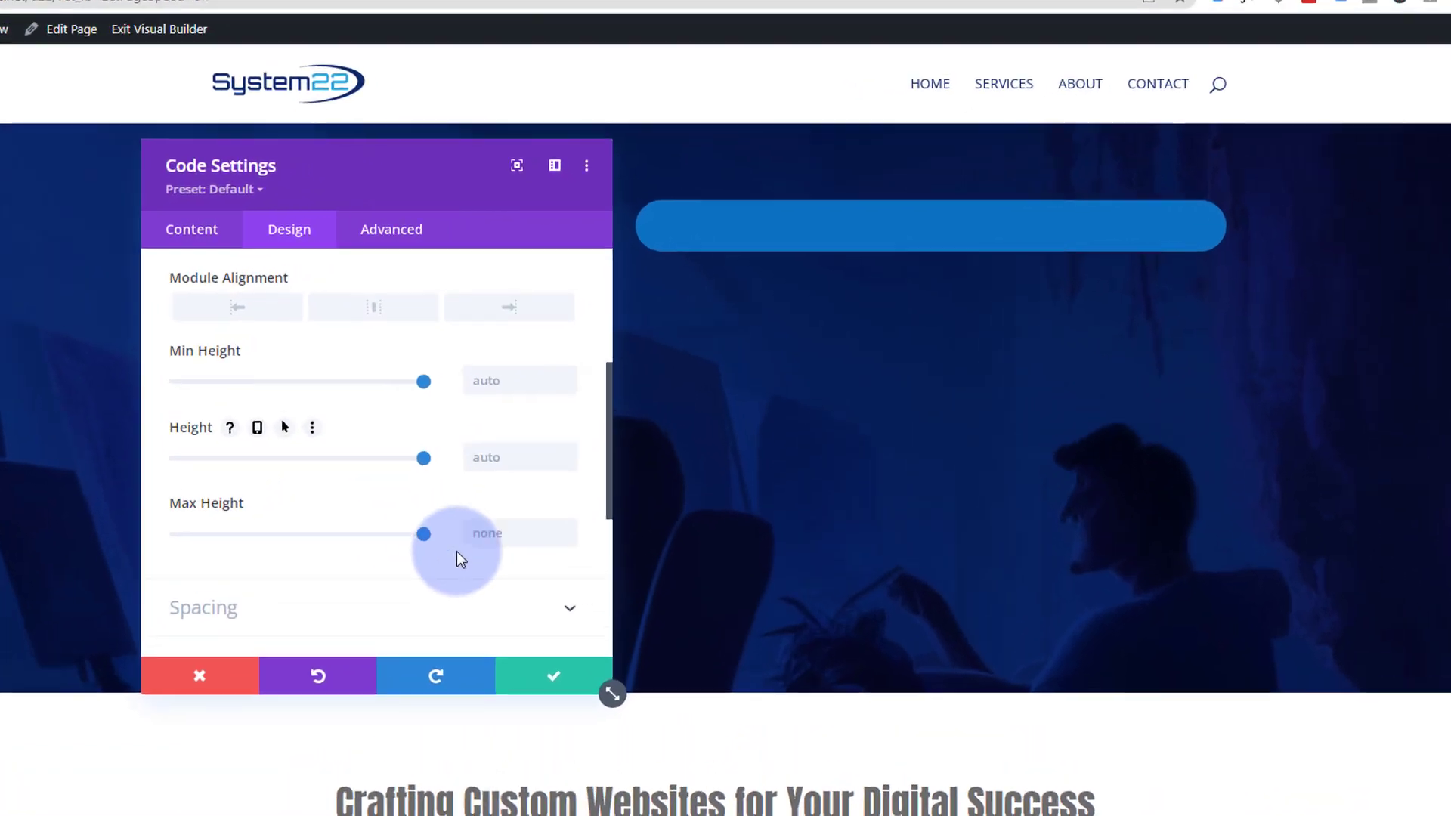
left_click(486, 534)
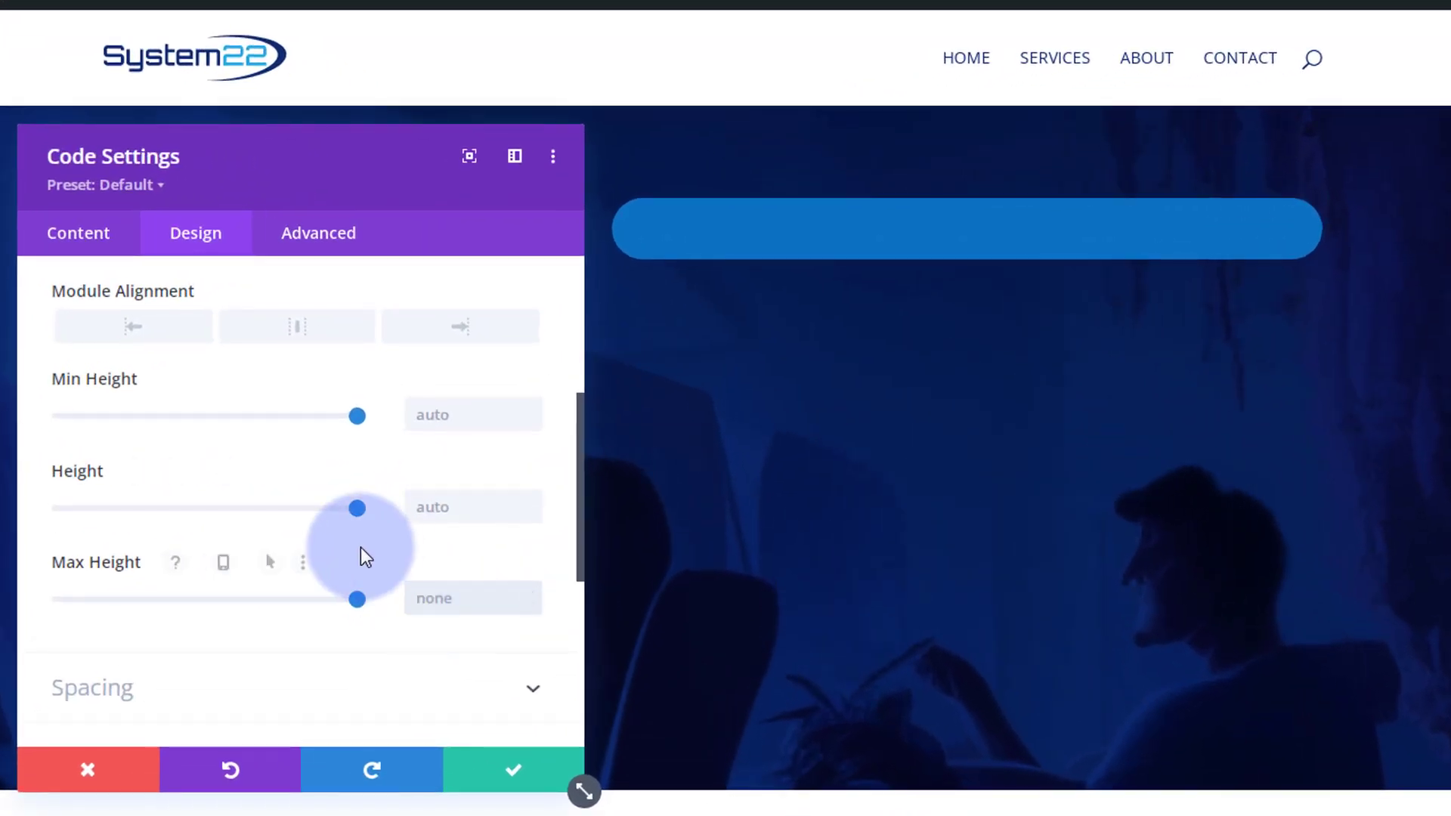
left_click_drag(178, 189, 229, 198)
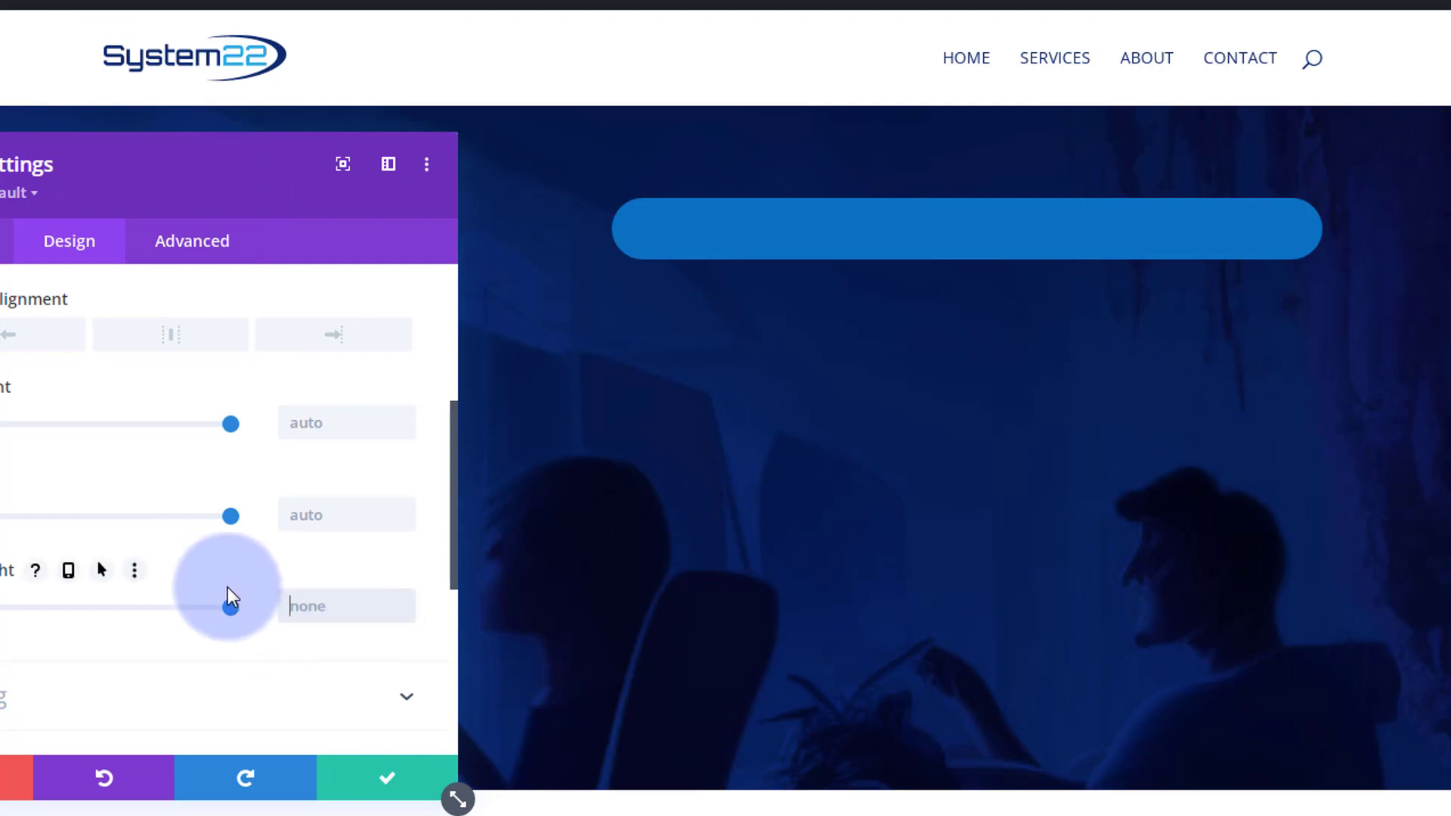
type("600px")
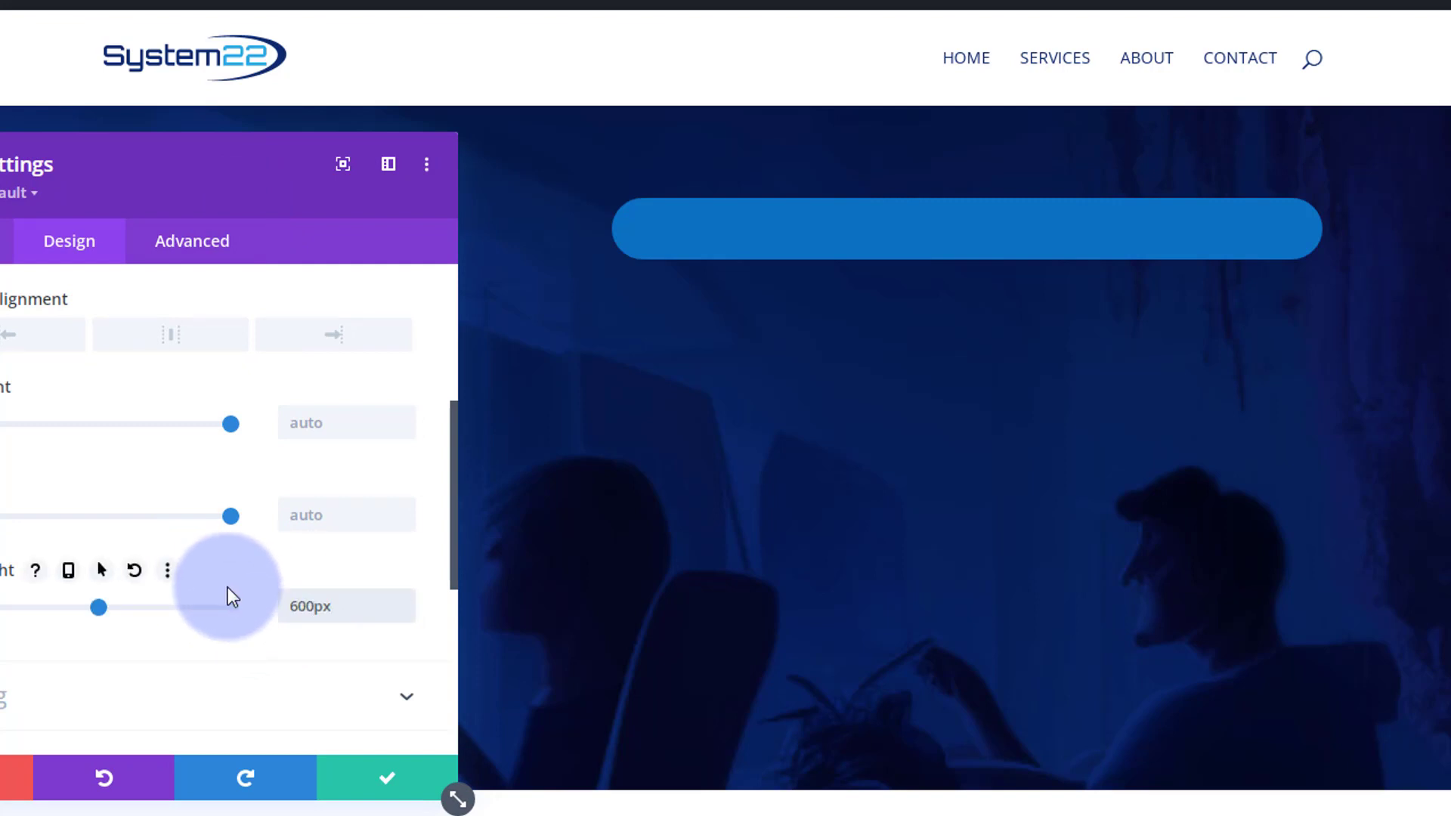
- Set the Code module's horizontal and vertical overflow to Hidden
left_click(192, 241)
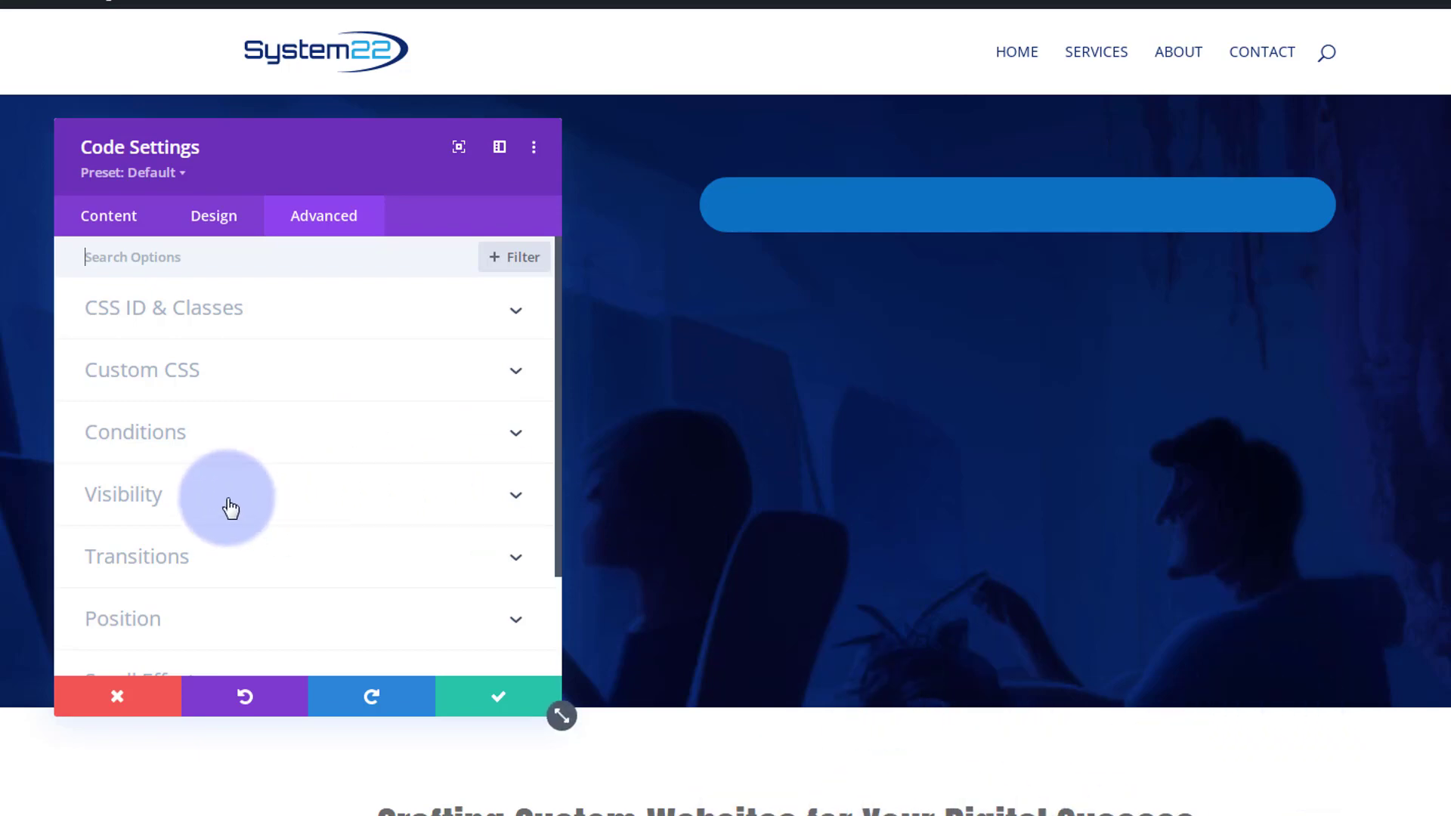
left_click(130, 488)
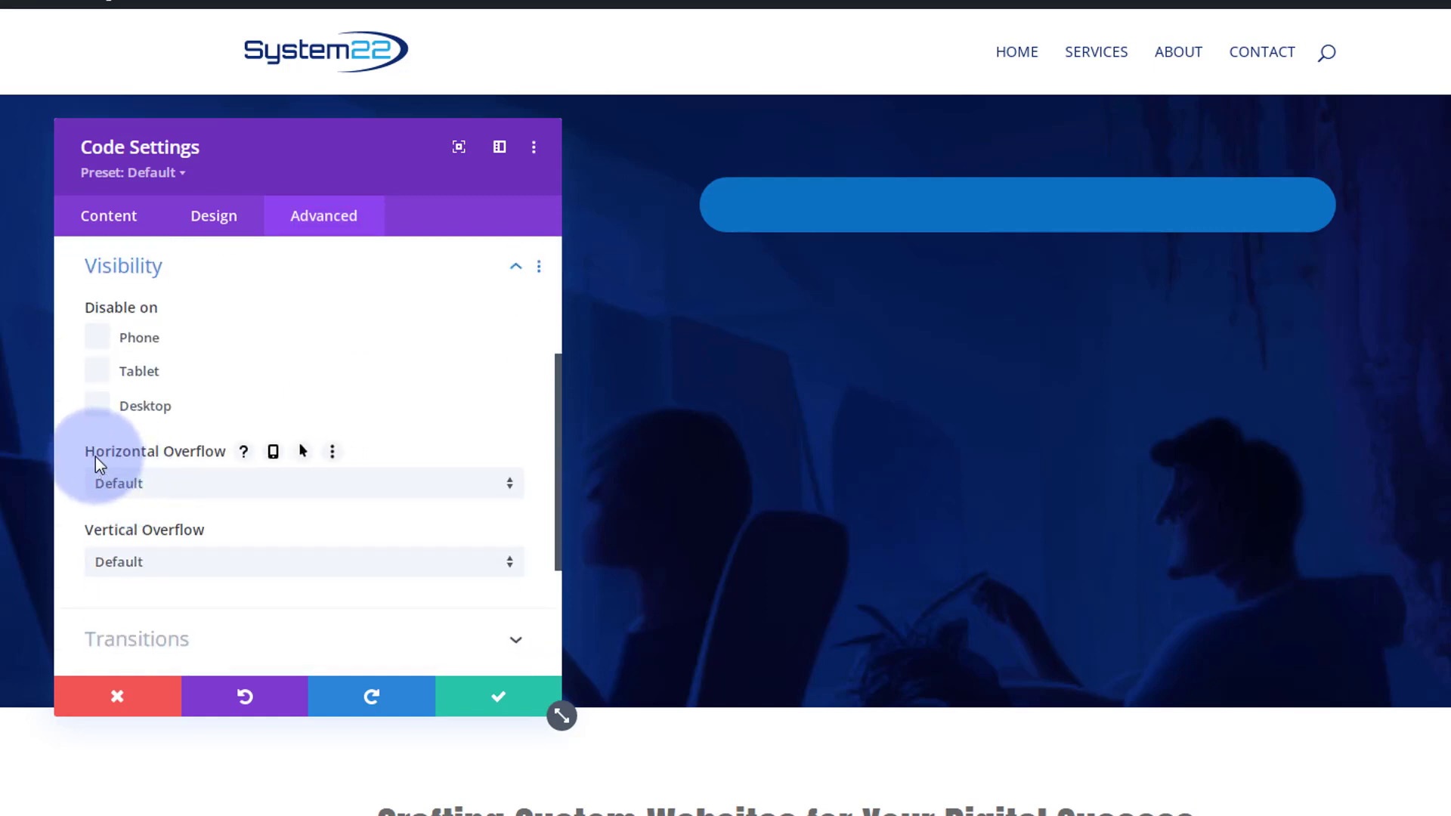
left_click(156, 490)
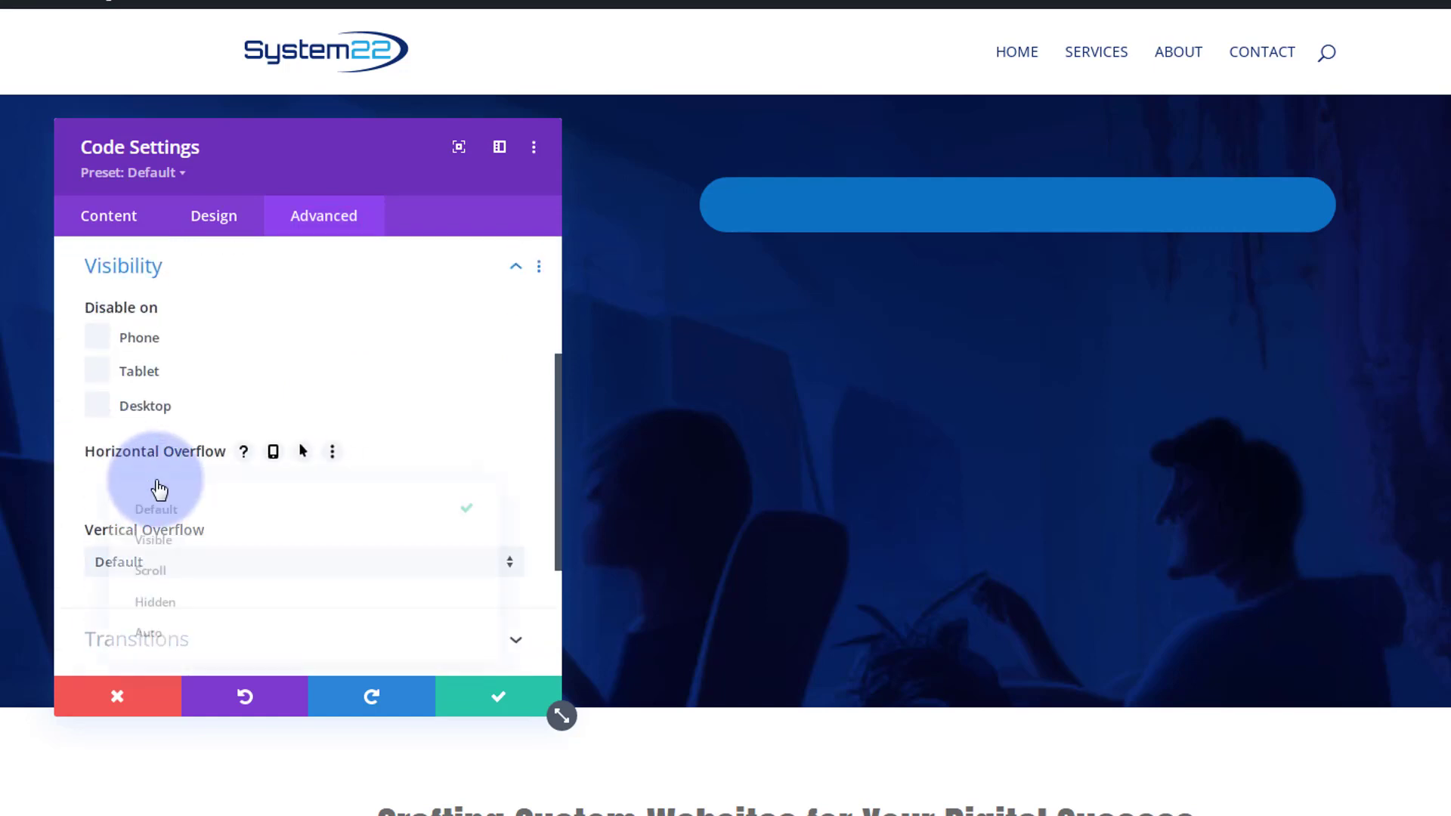
left_click(161, 610)
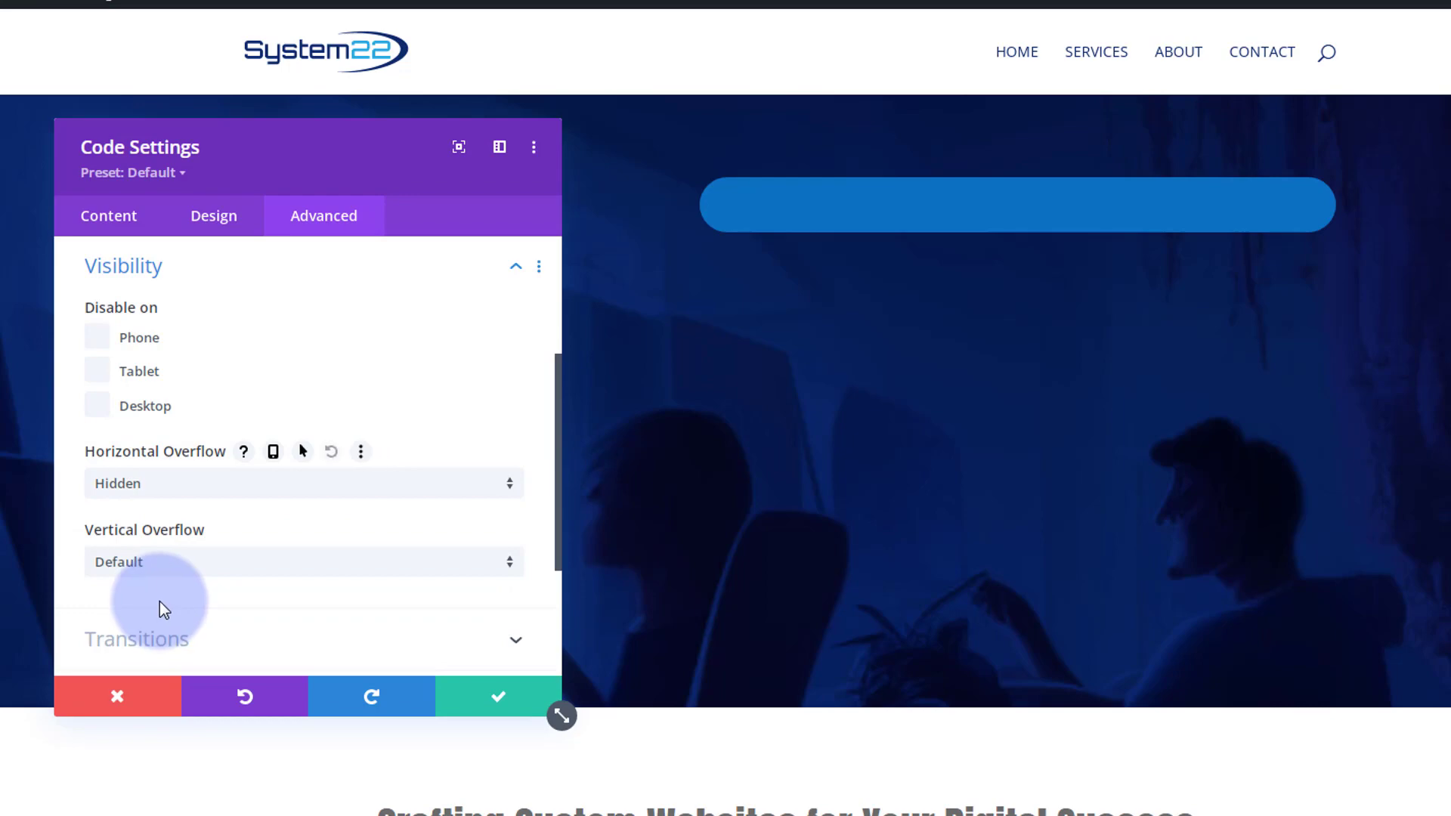
left_click(188, 568)
left_click(168, 688)
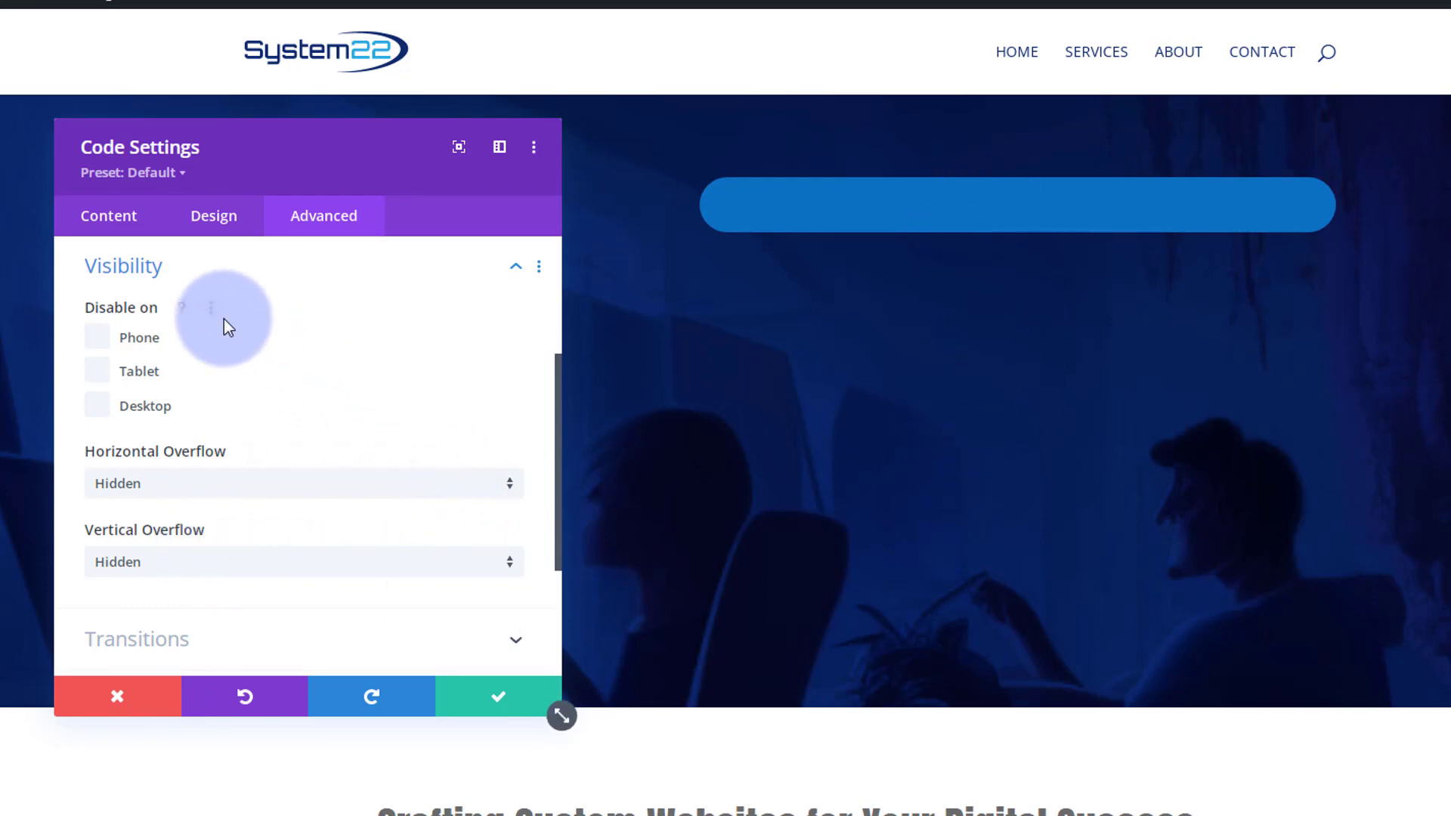
- Set the Code module's top margin to -150px, save the module, and exit the visual builder
left_click(214, 226)
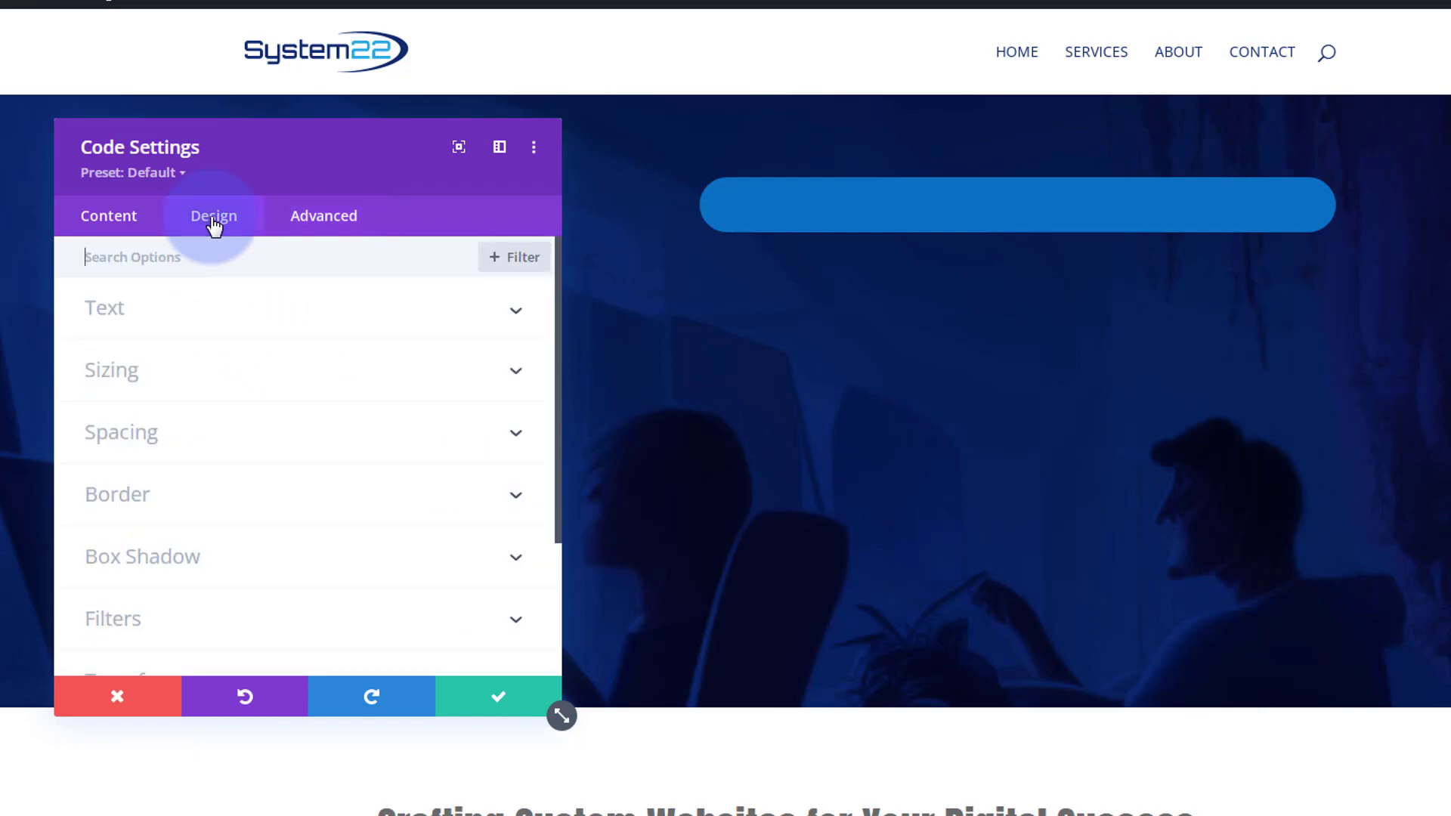
left_click(243, 442)
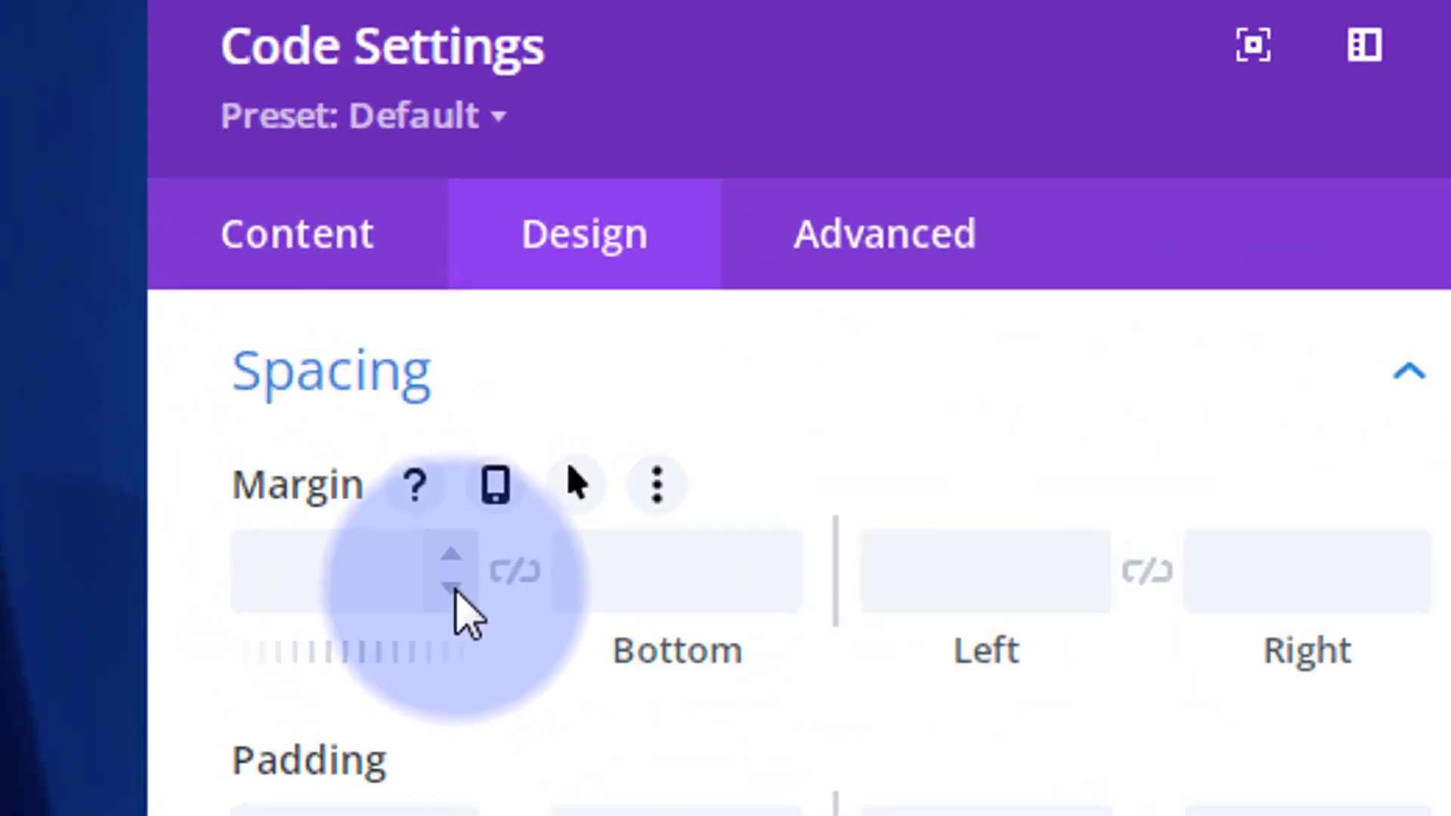
left_click(187, 365)
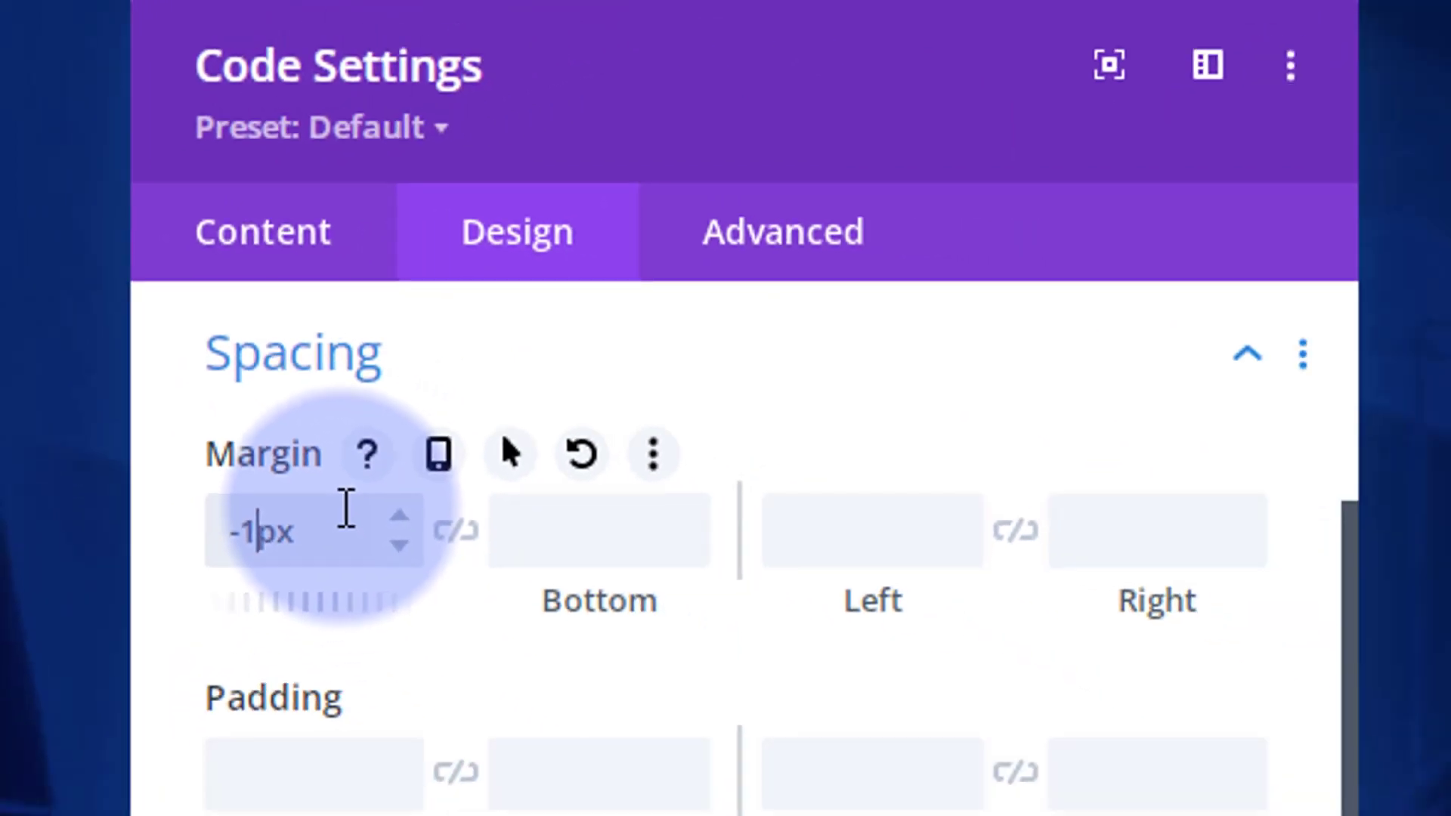
type("50")
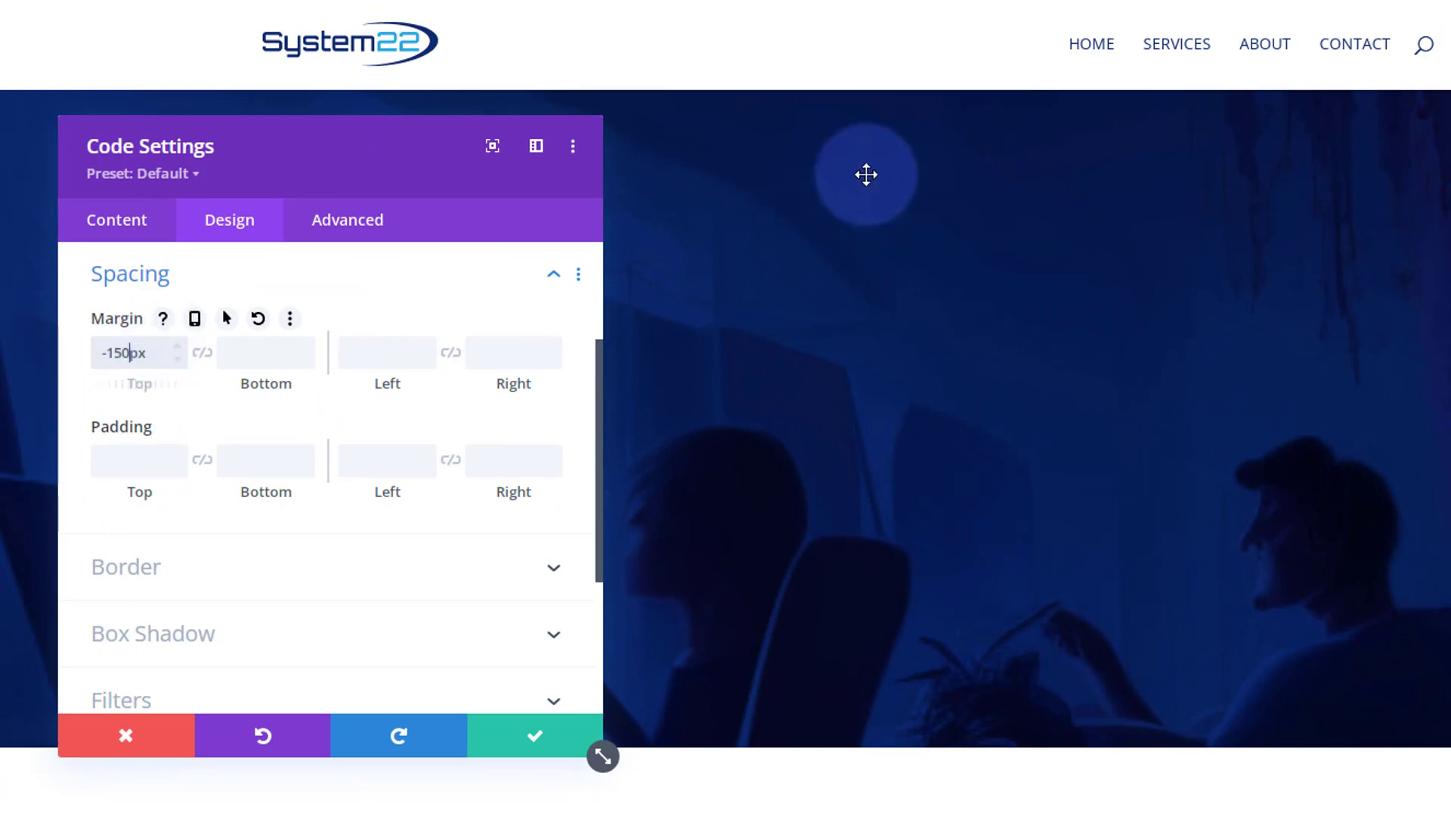
left_click(546, 737)
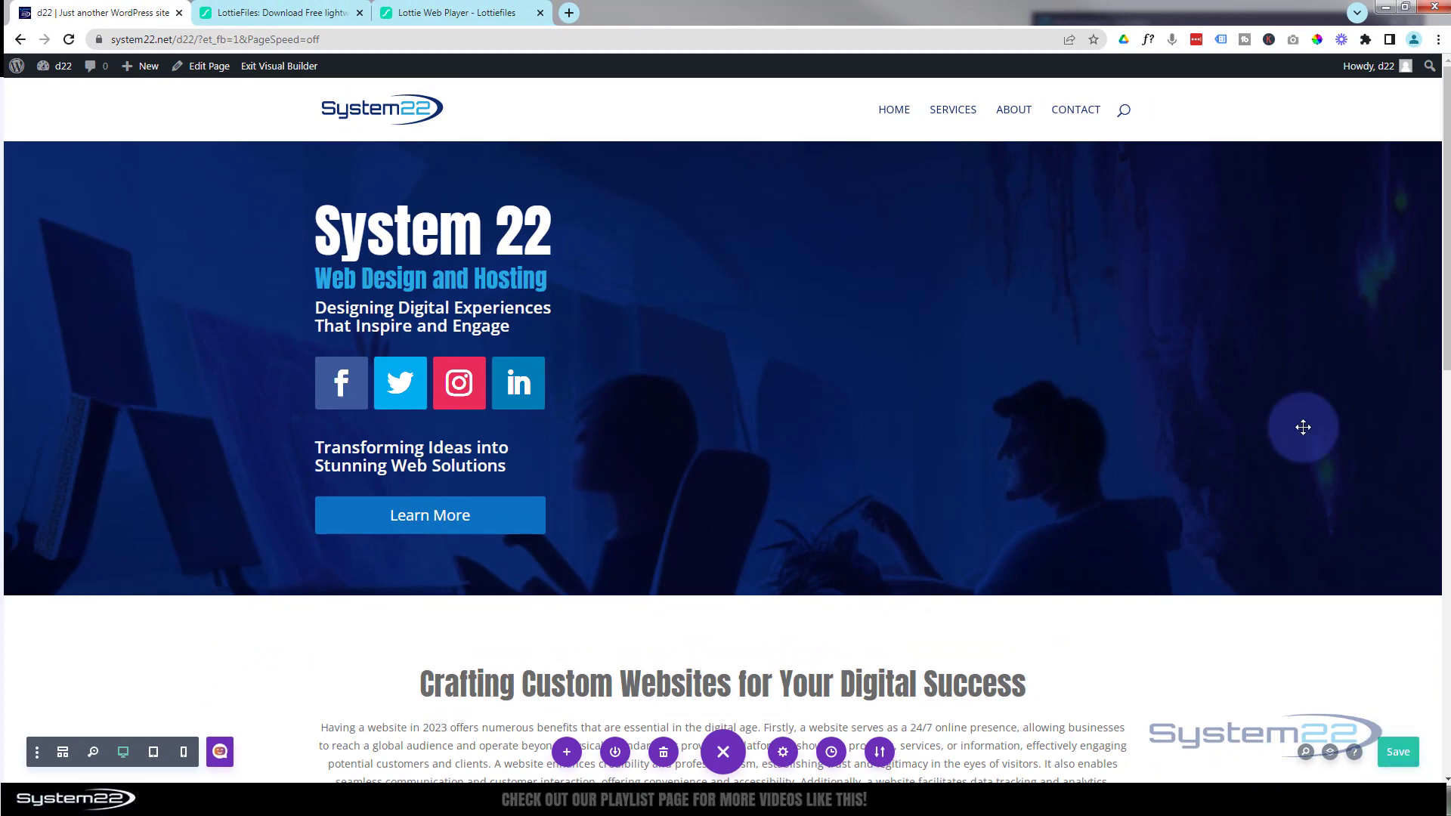
left_click(280, 68)
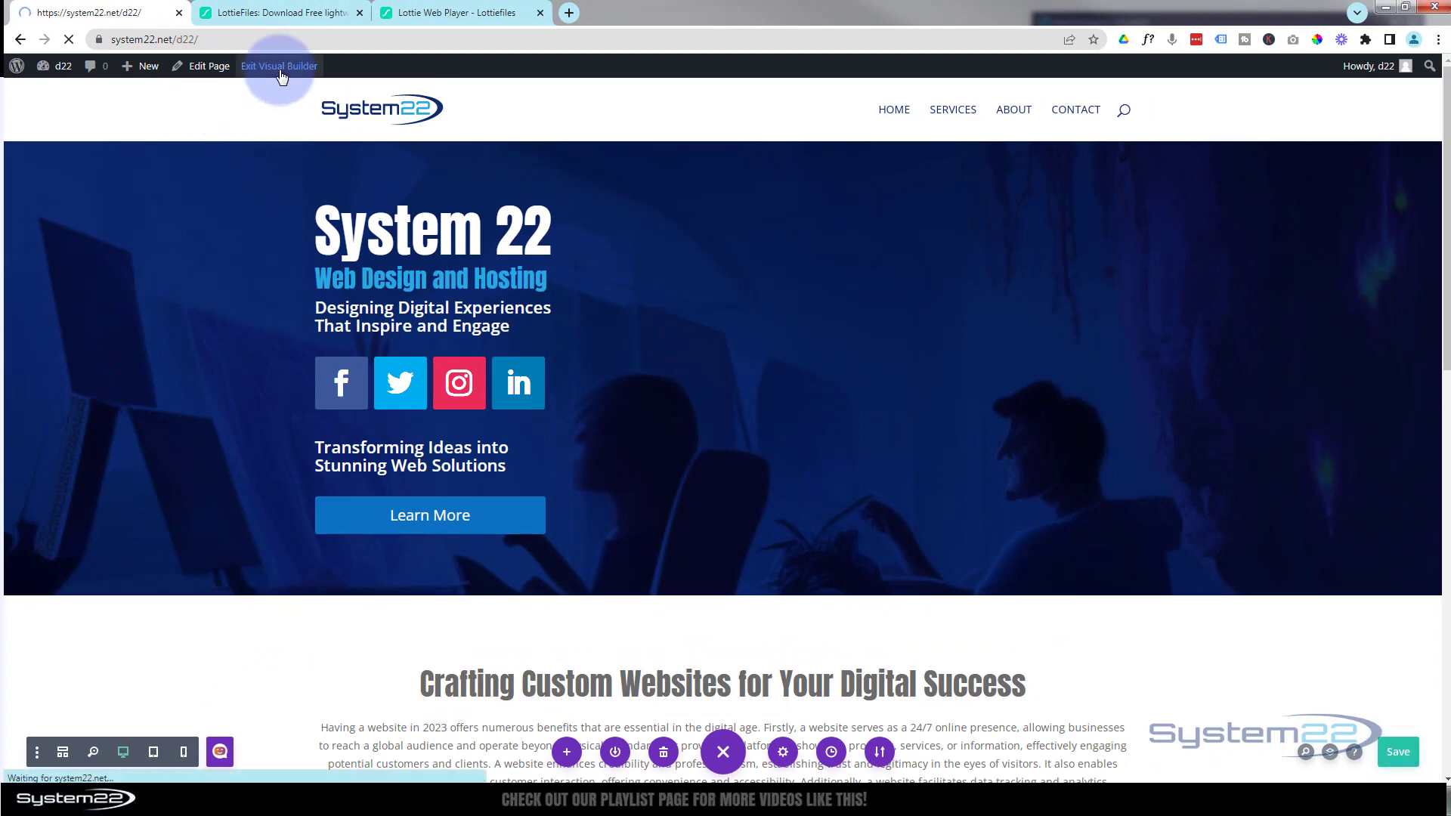
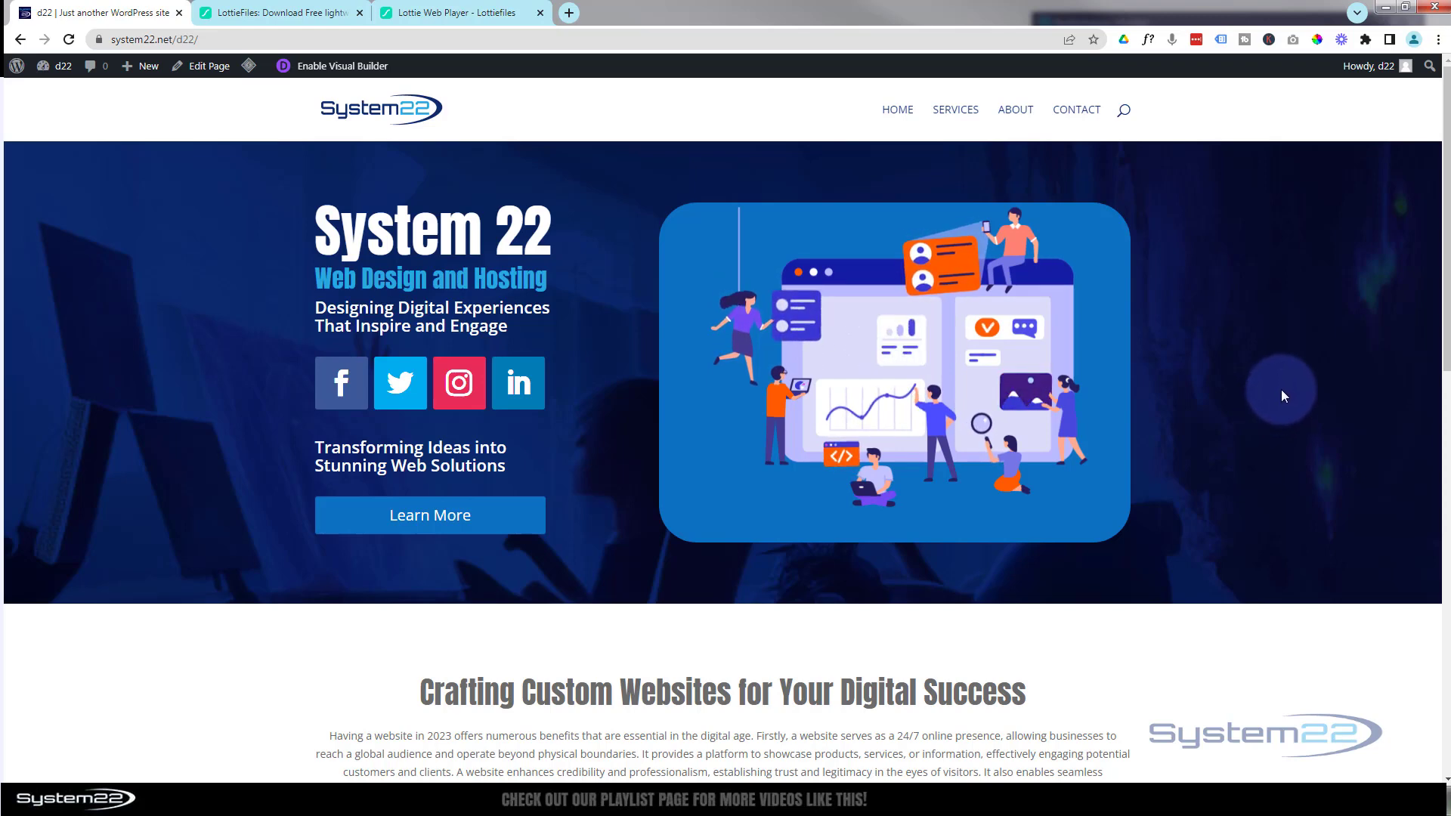
- Open the browser's device emulation and scroll through the hero section as it appears on an iPhone 12 Pro
key("ctrl+shift+i")
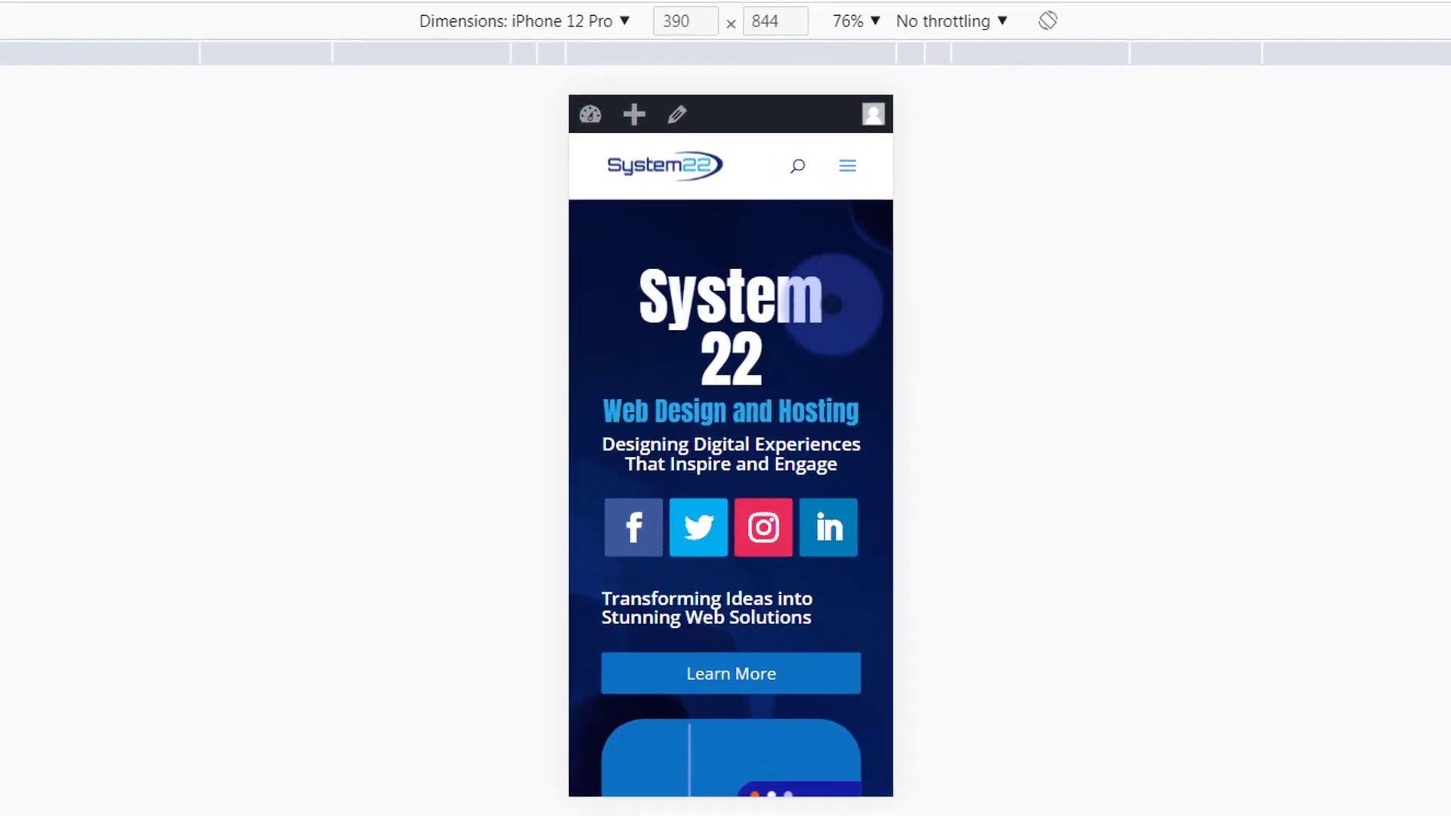
scroll(727, 455, "down", 3)
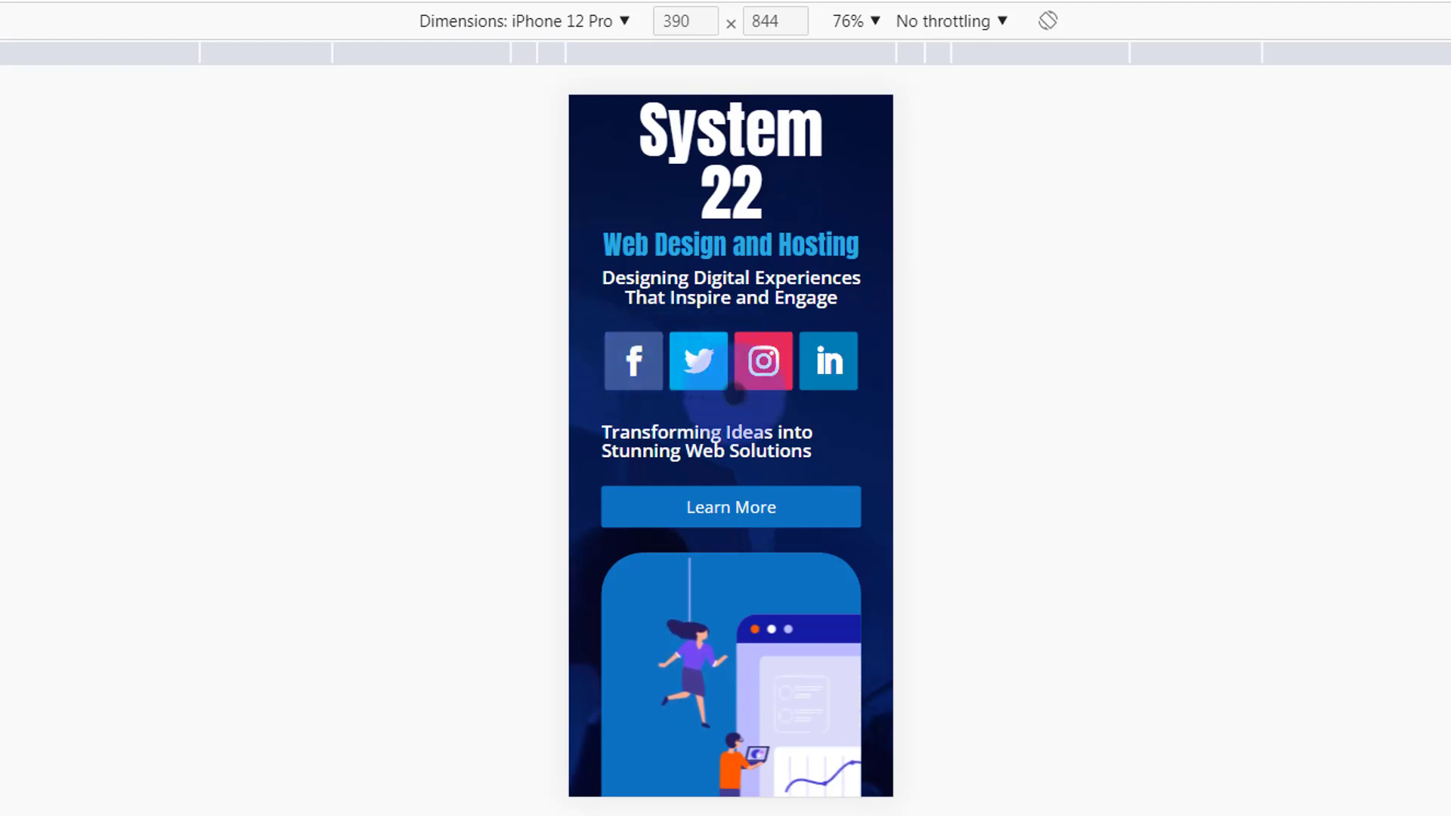
scroll(734, 391, "down", 1)
scroll(735, 392, "down", 1)
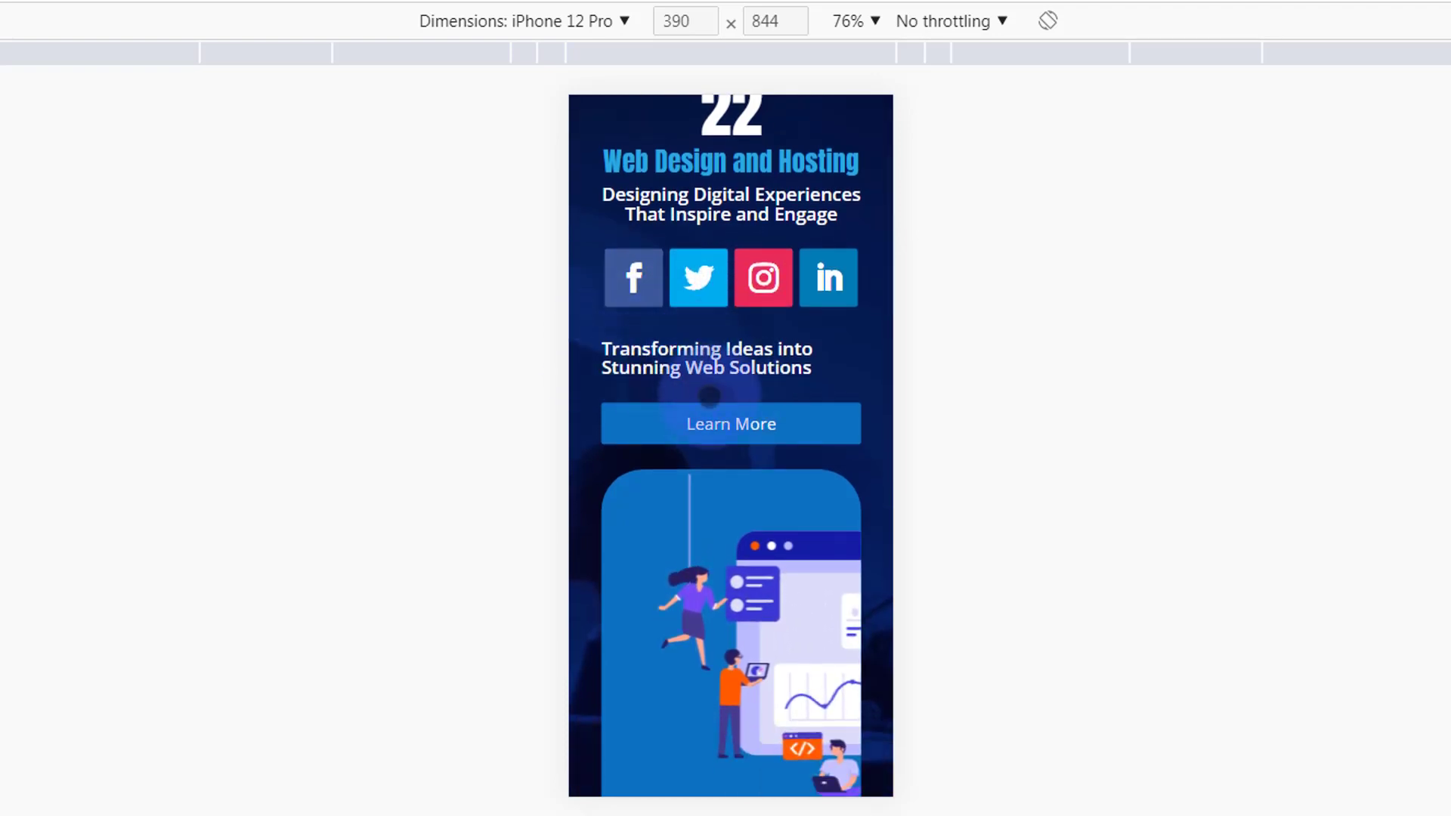
scroll(703, 363, "down", 2)
scroll(703, 401, "down", 2)
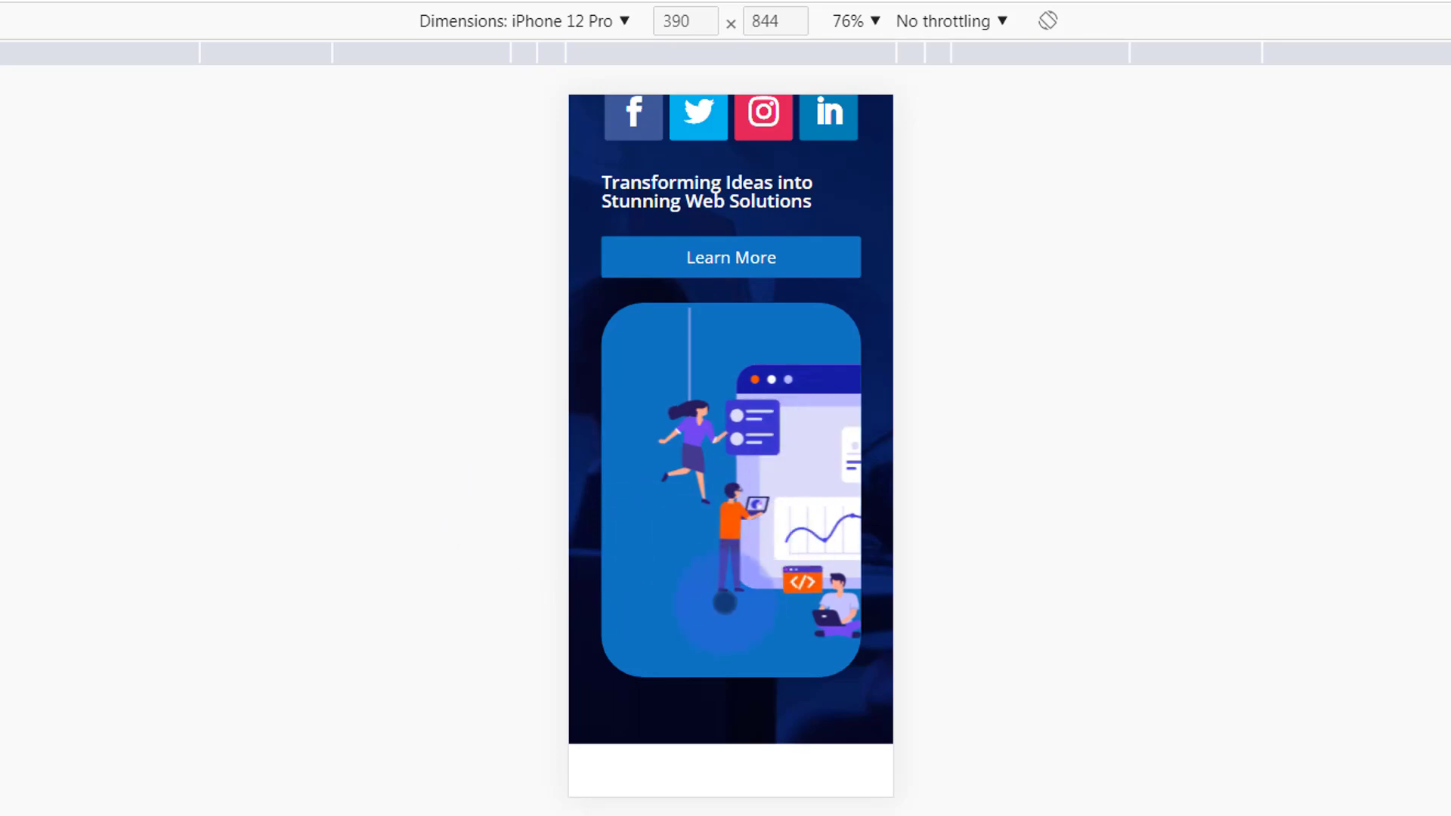
scroll(703, 615, "down", 3)
scroll(699, 611, "up", 6)
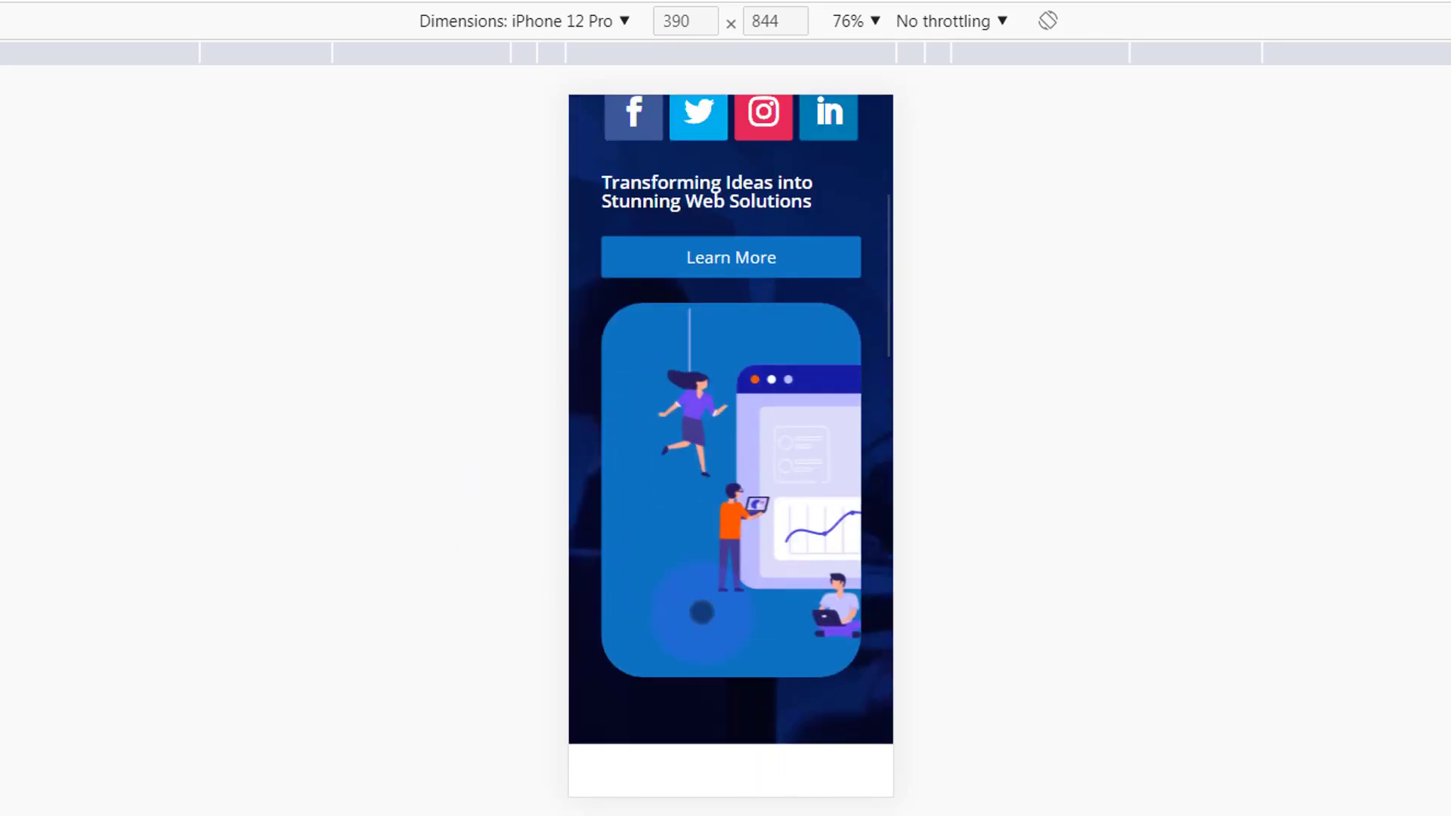
- Switch the emulated device to iPad Air to preview the hero section at tablet size
left_click(523, 20)
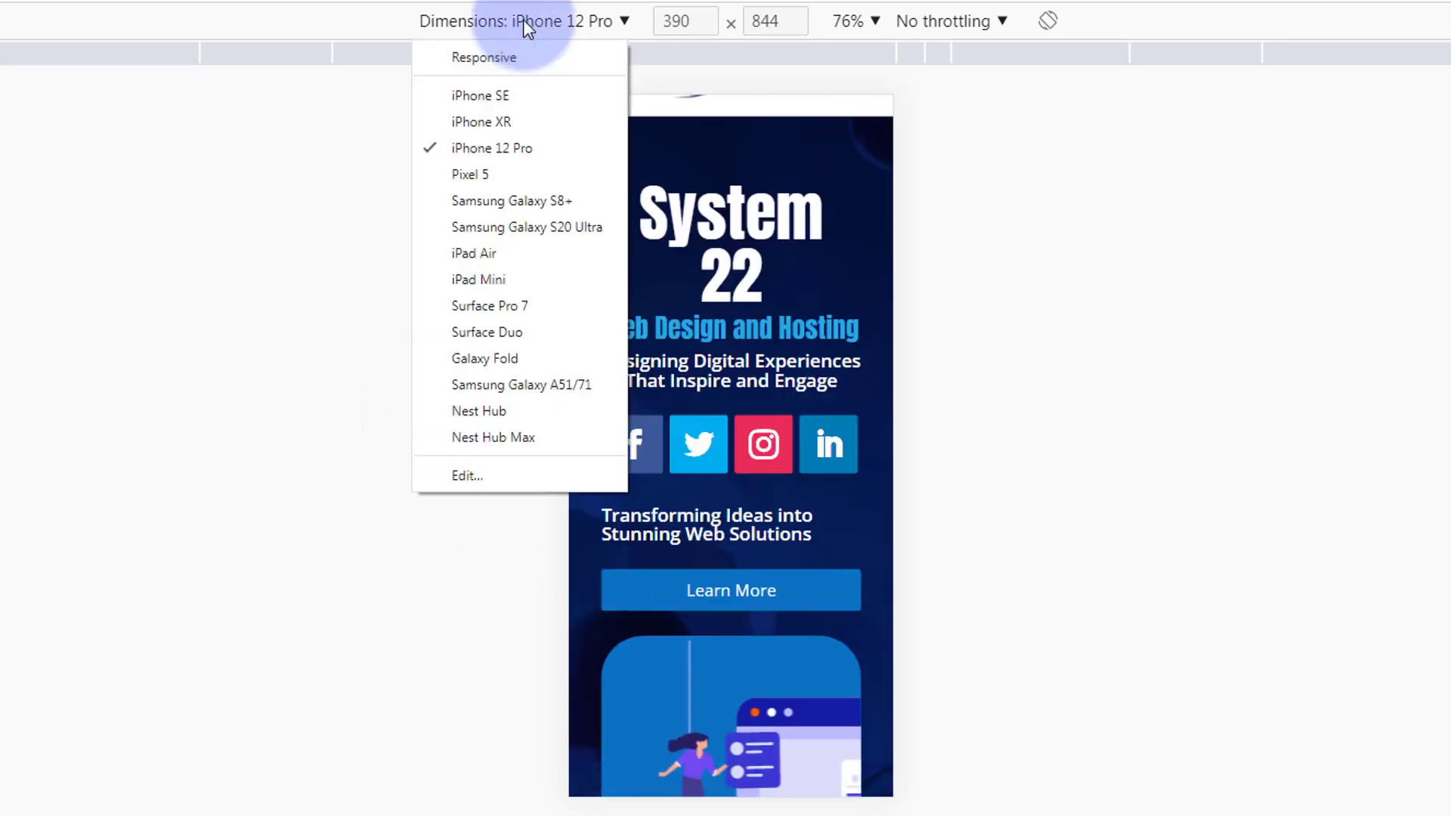
left_click(500, 253)
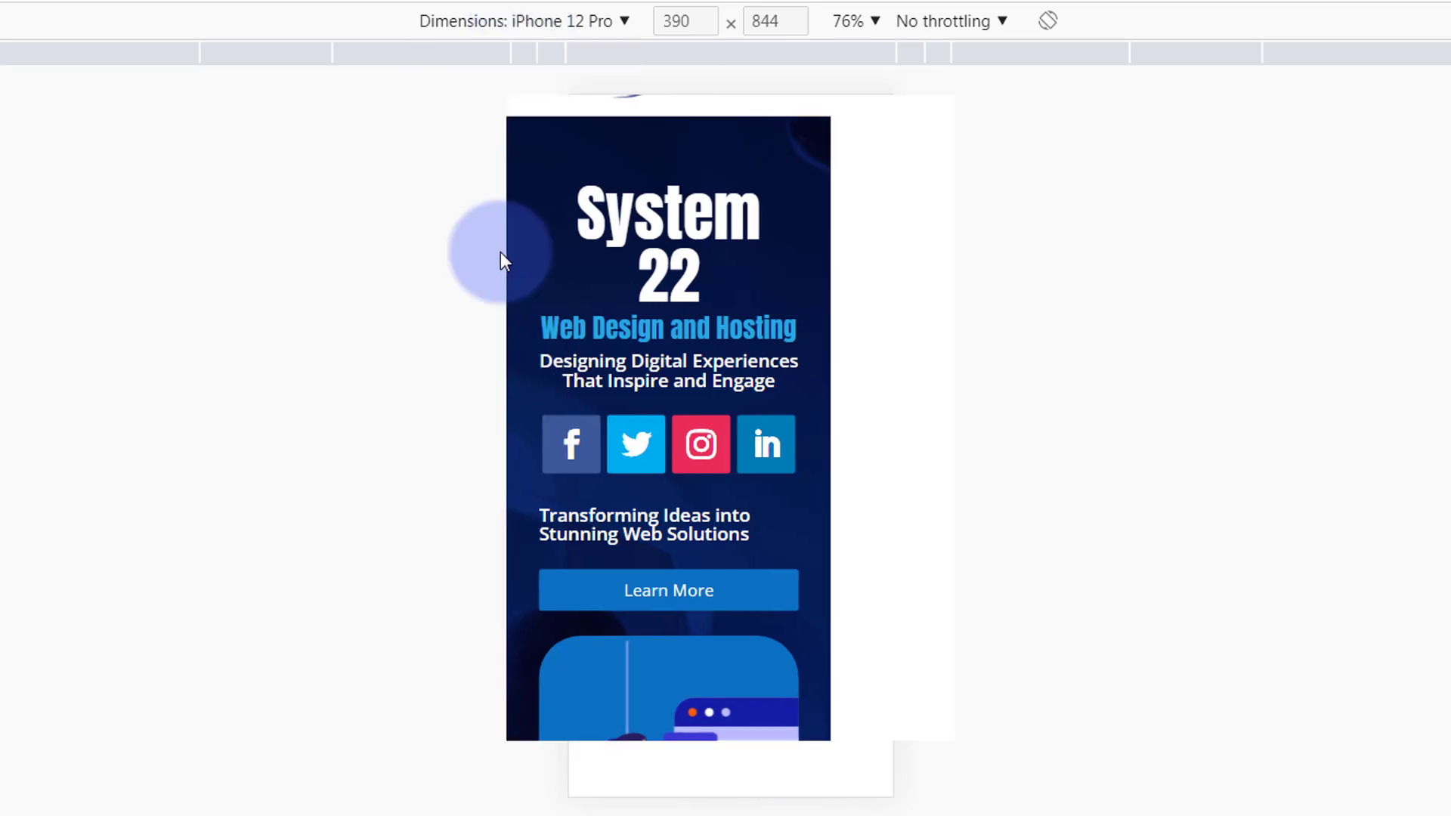